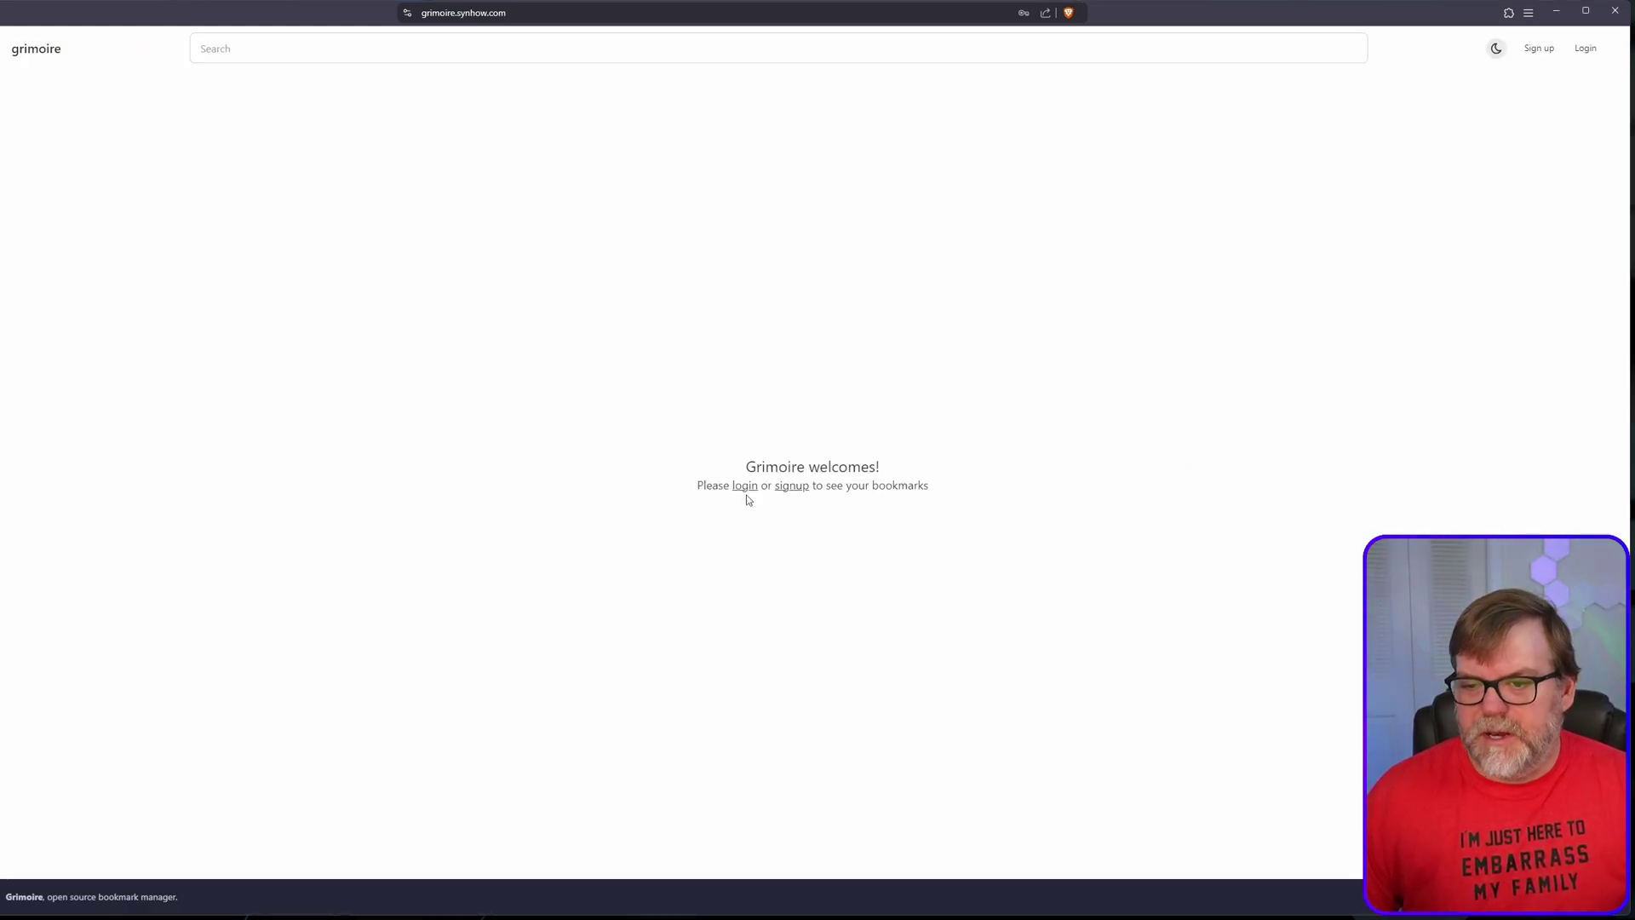
Step: Log in to Grimoire with the admin e-mail address and password
left_click(741, 486)
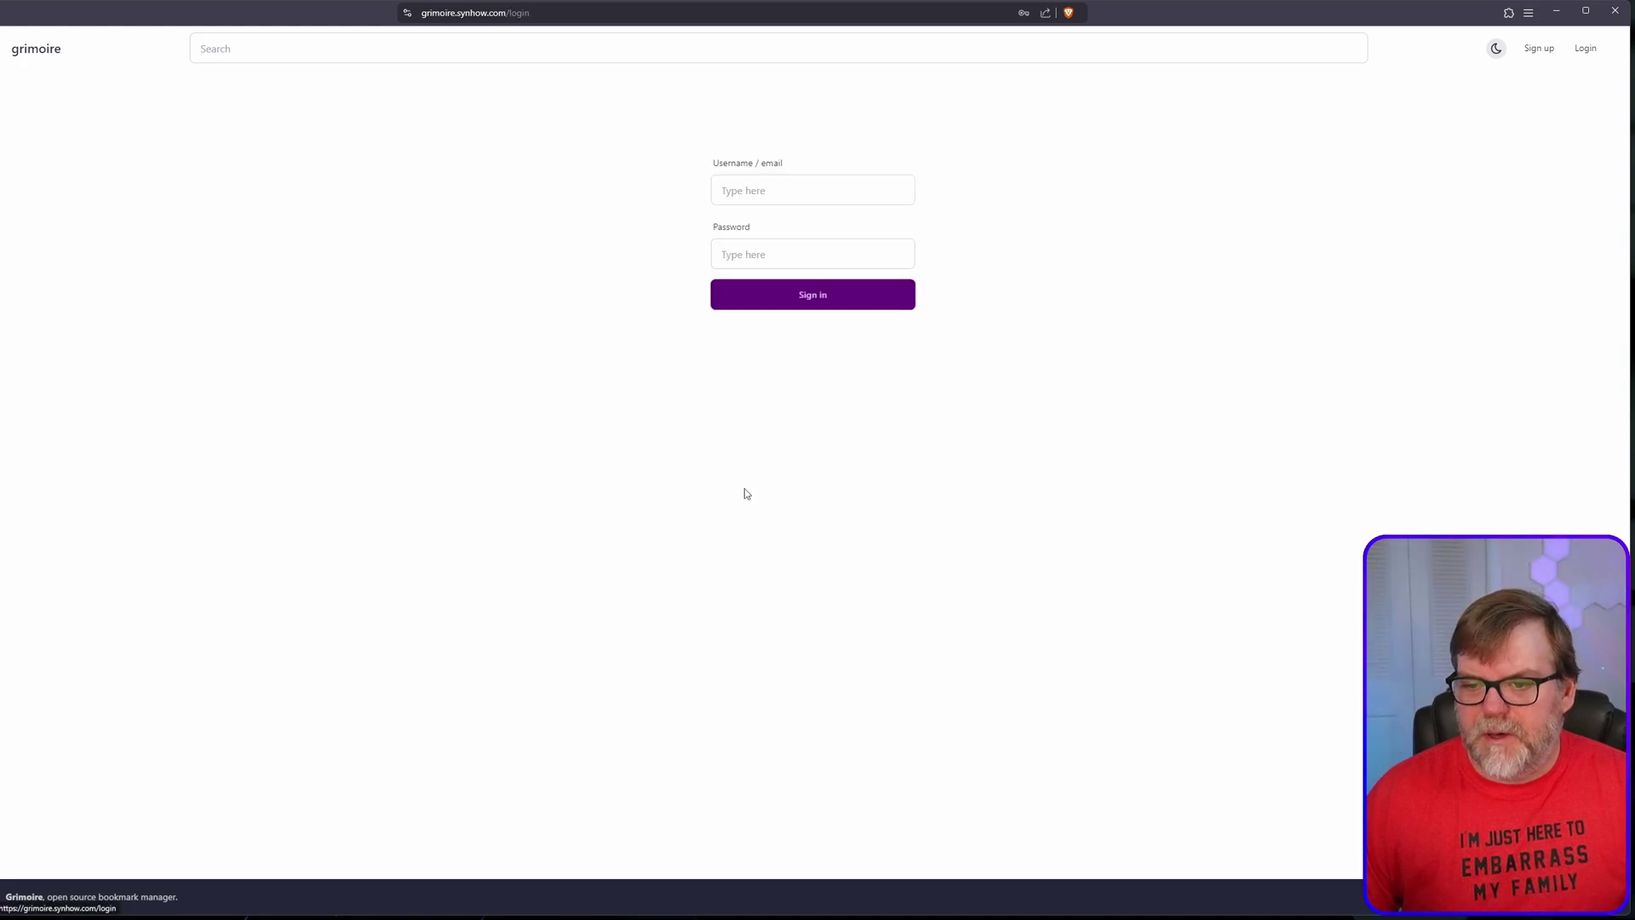
left_click(782, 192)
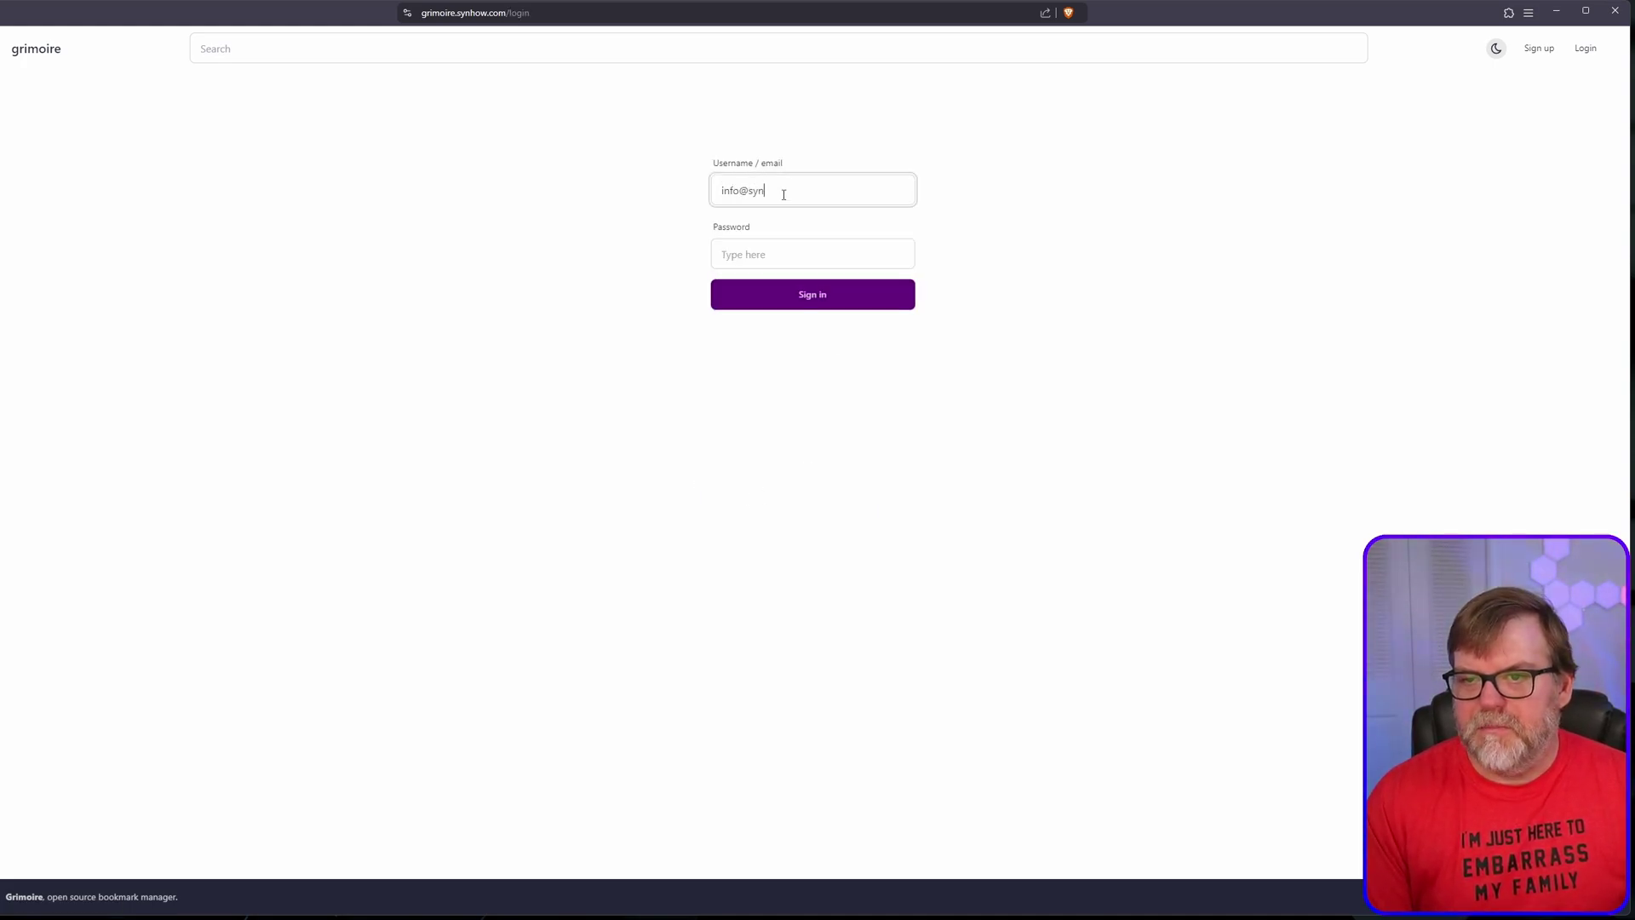
key("Tab")
type("**")
key("Return")
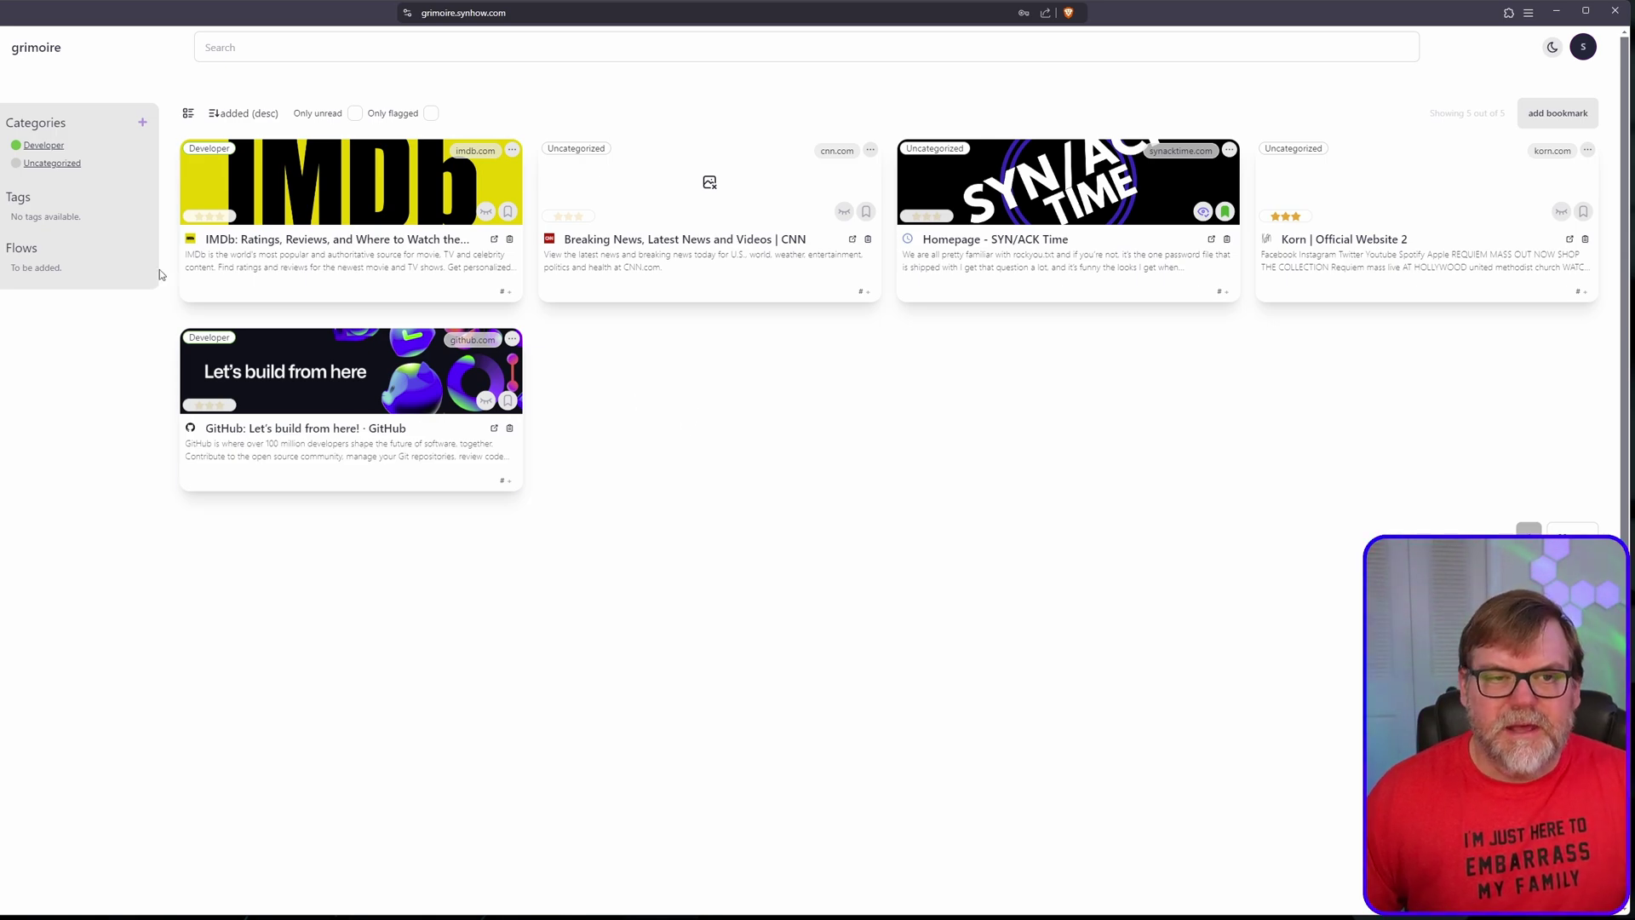
Step: Create a School category with the ticket icon, magenta #E91074 colour and no parent
left_click(142, 121)
left_click(735, 335)
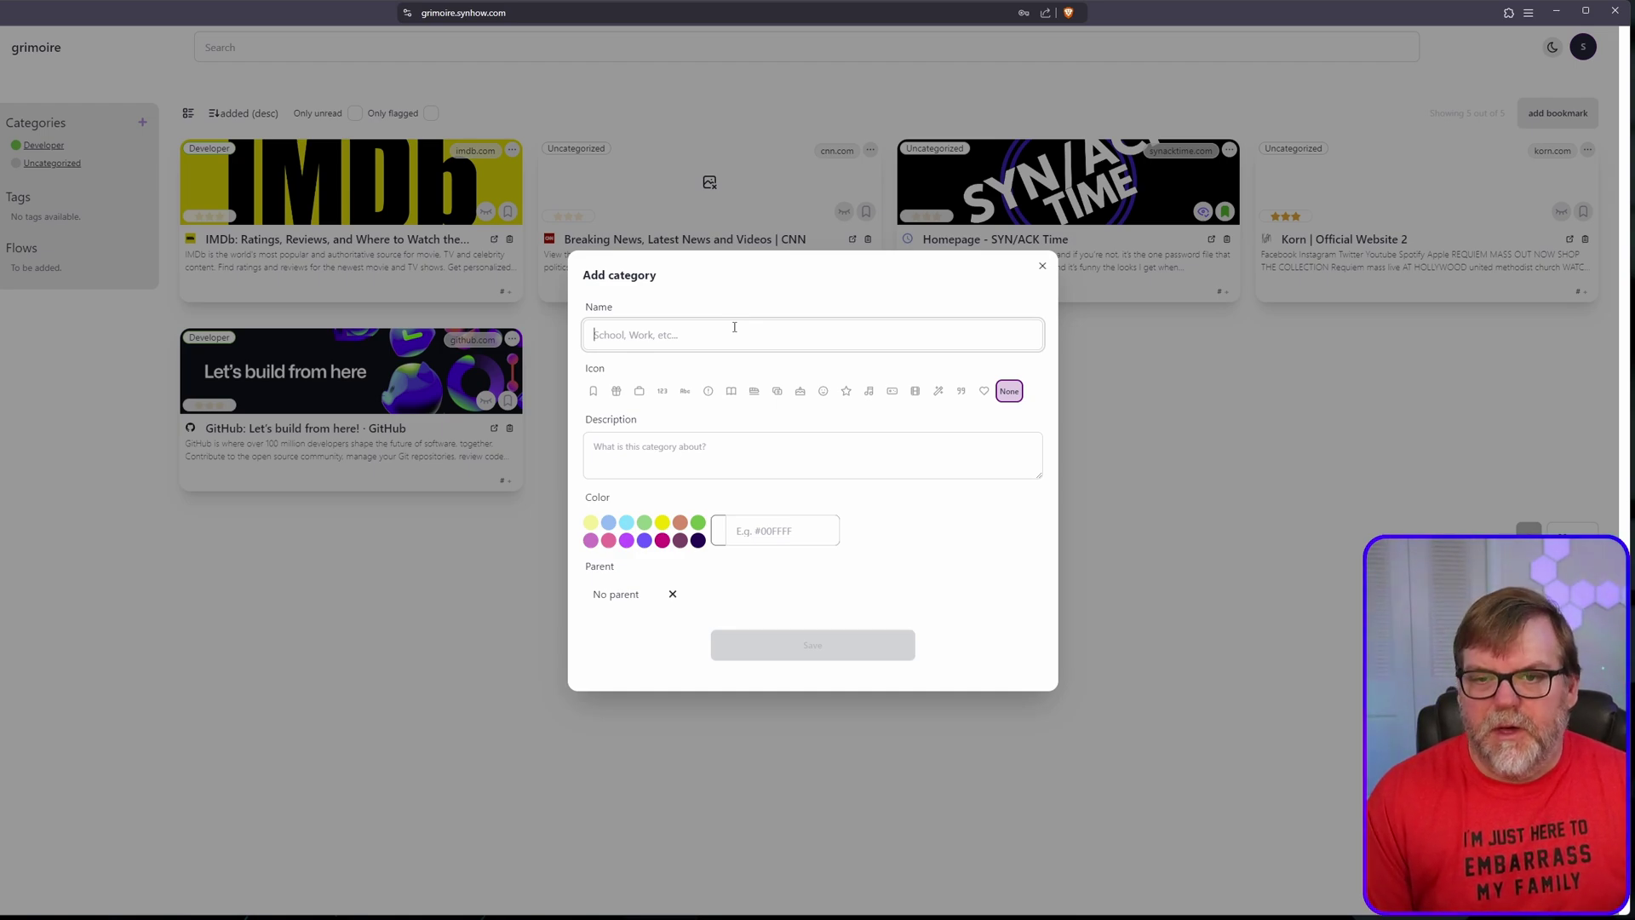
type("School")
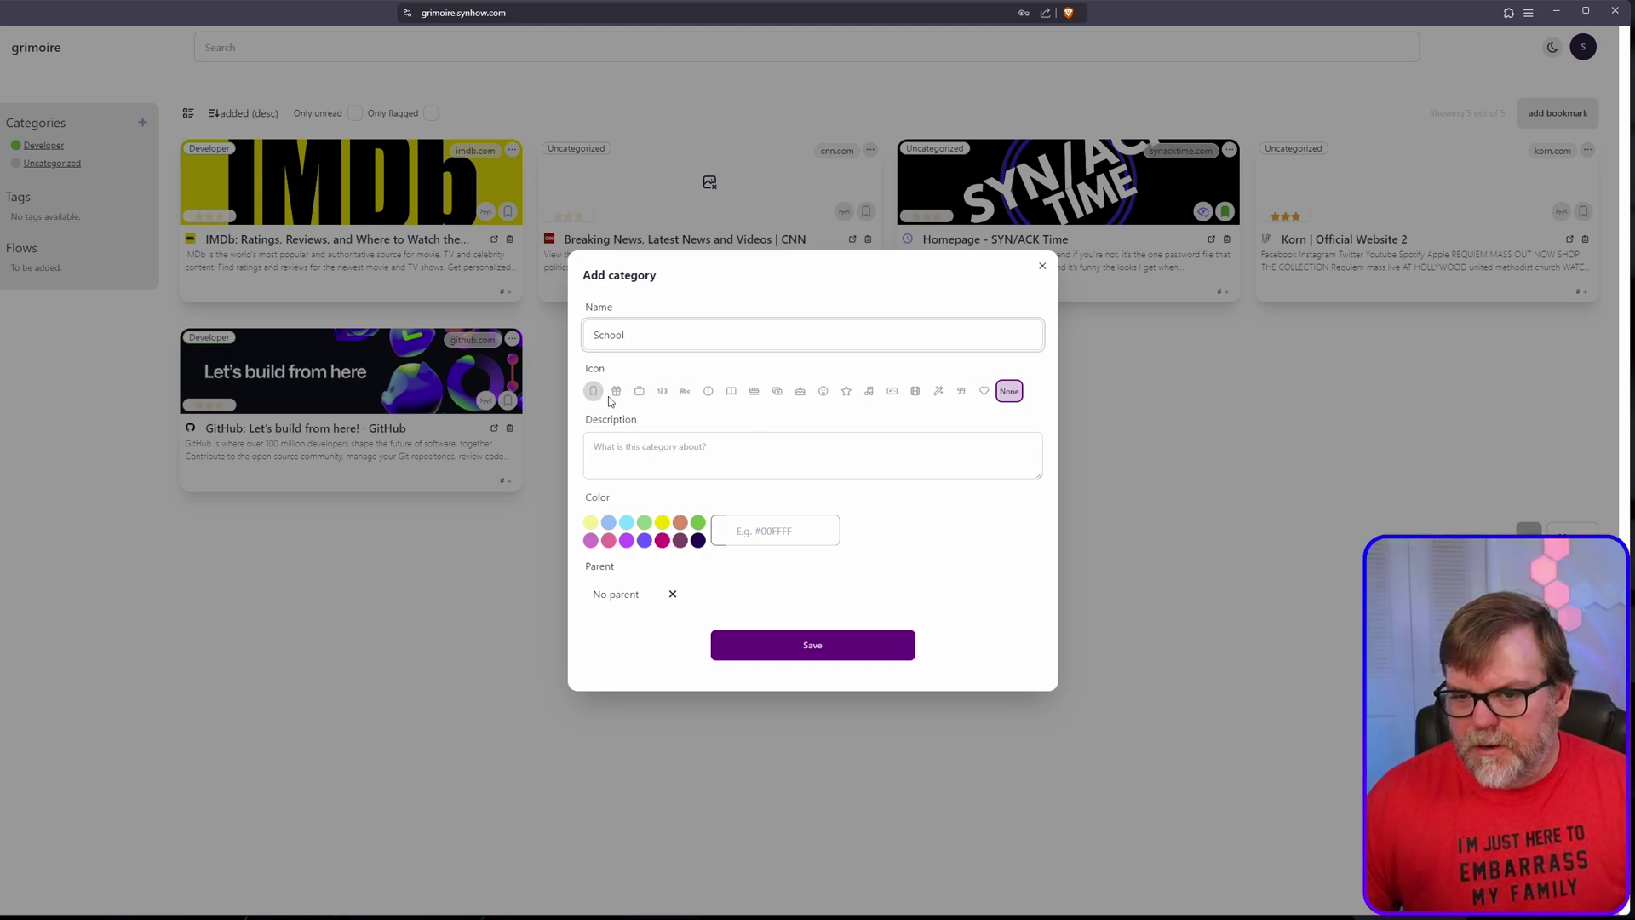
left_click(891, 393)
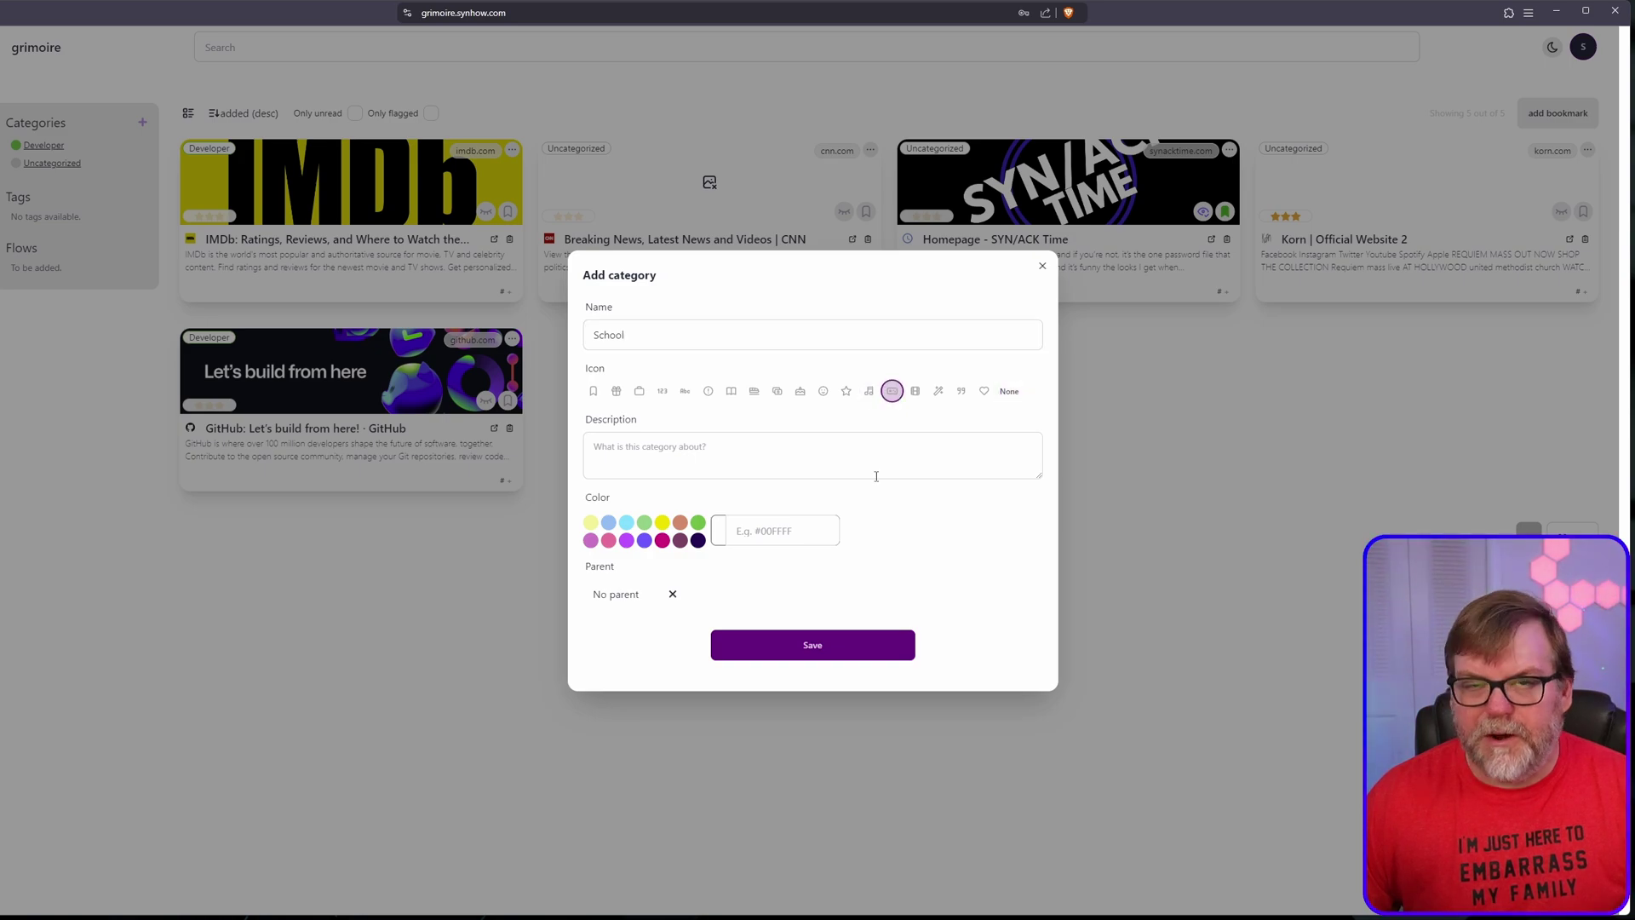
left_click(662, 540)
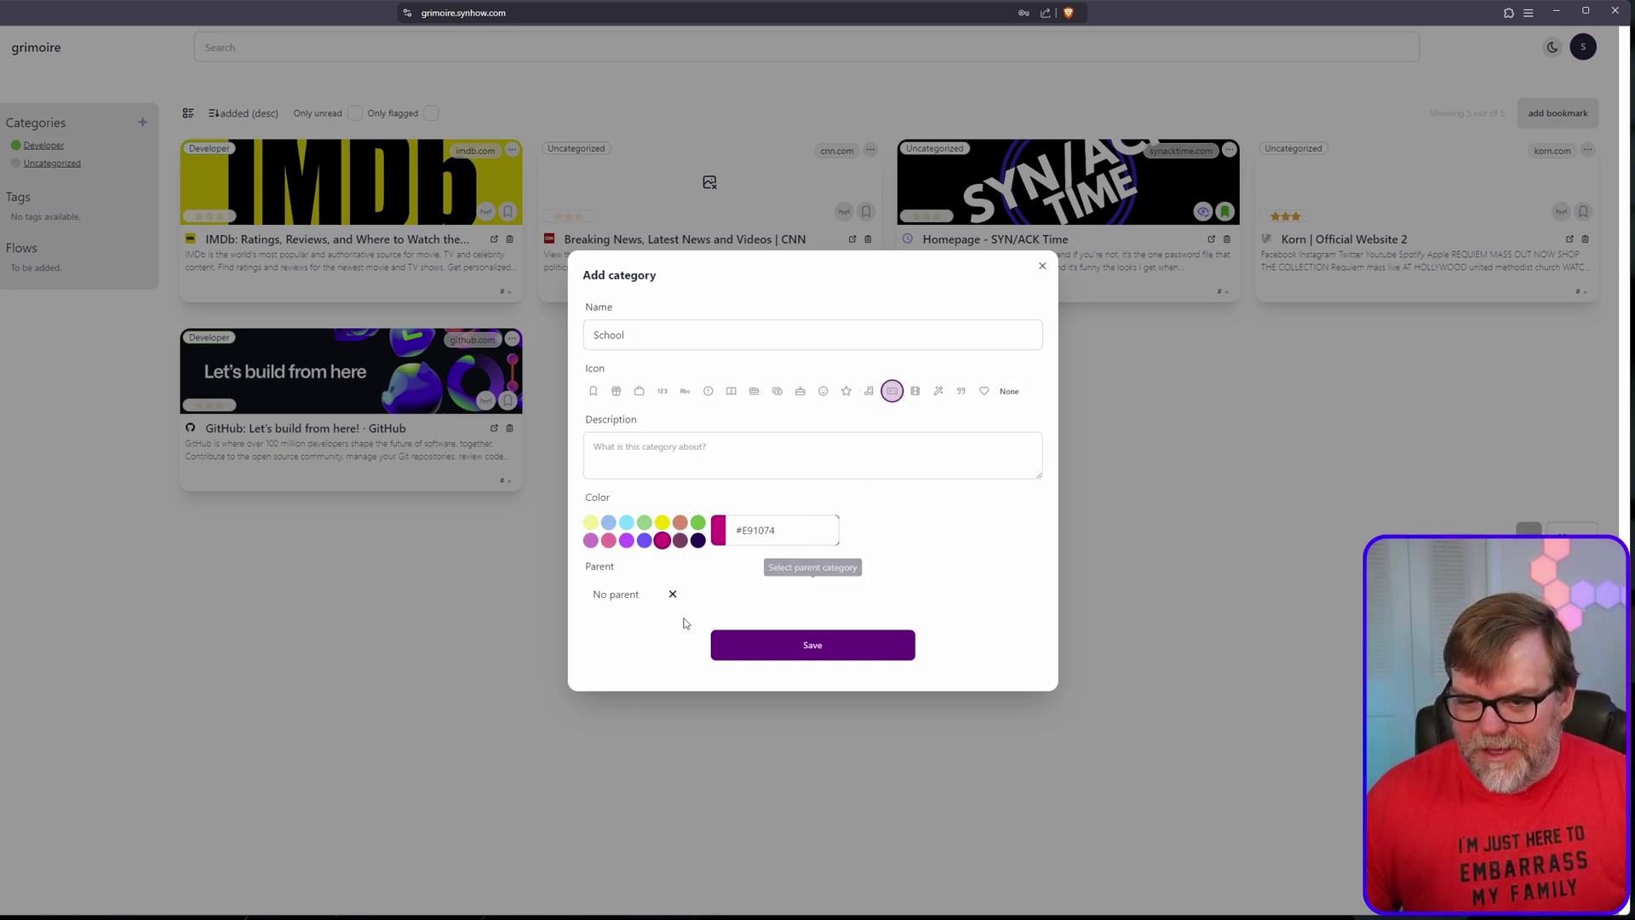
left_click(632, 596)
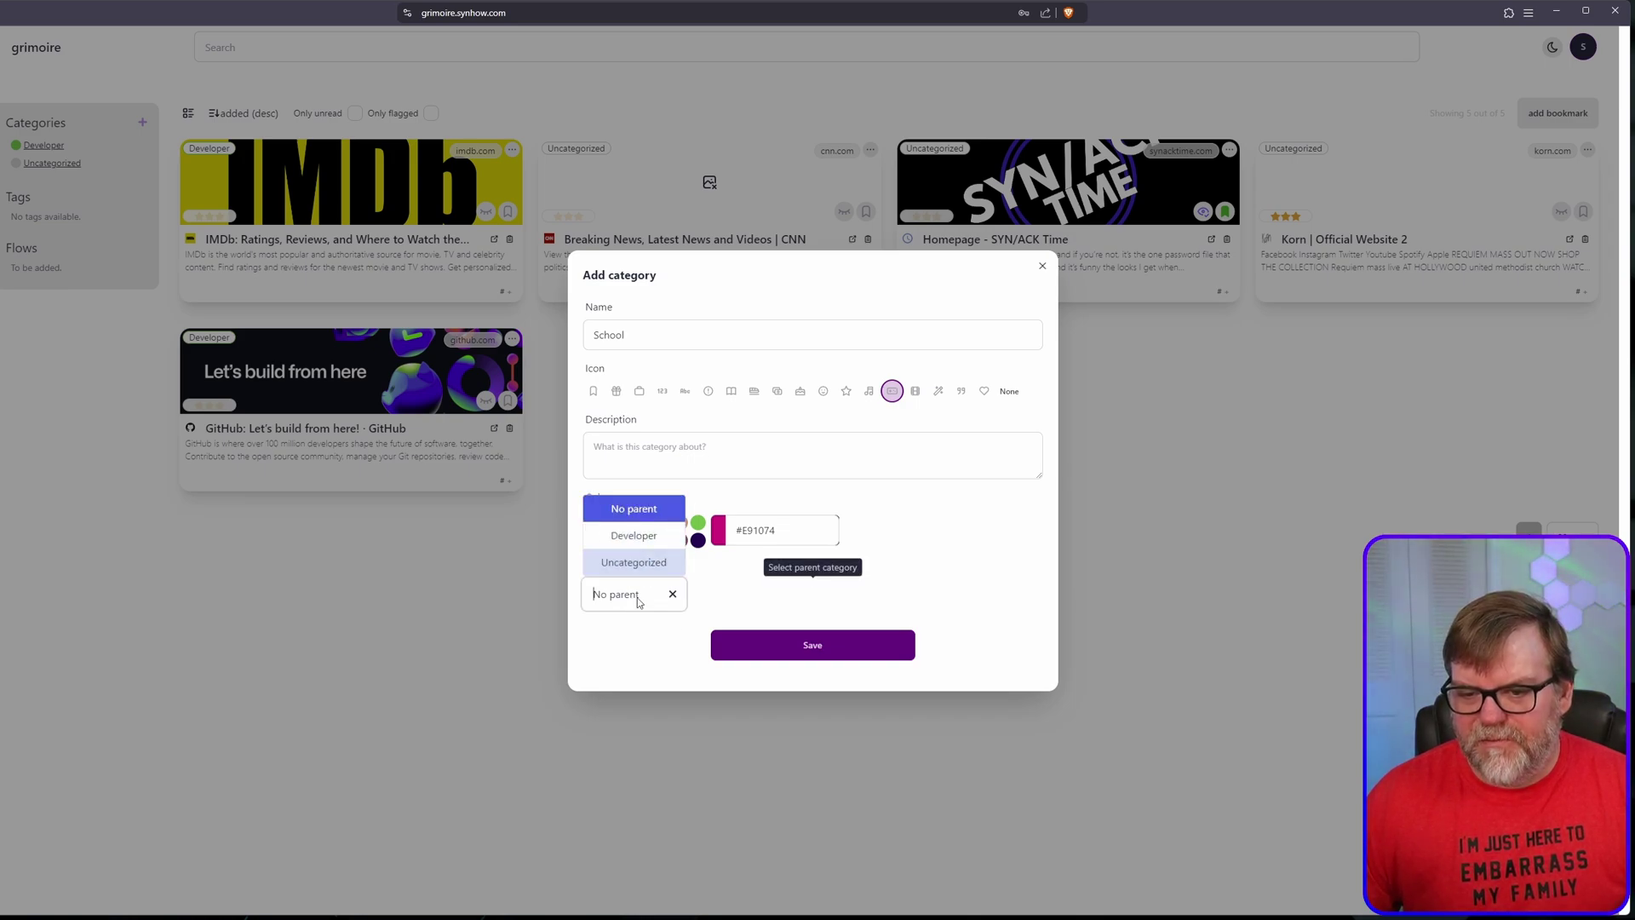
left_click(637, 647)
left_click(883, 649)
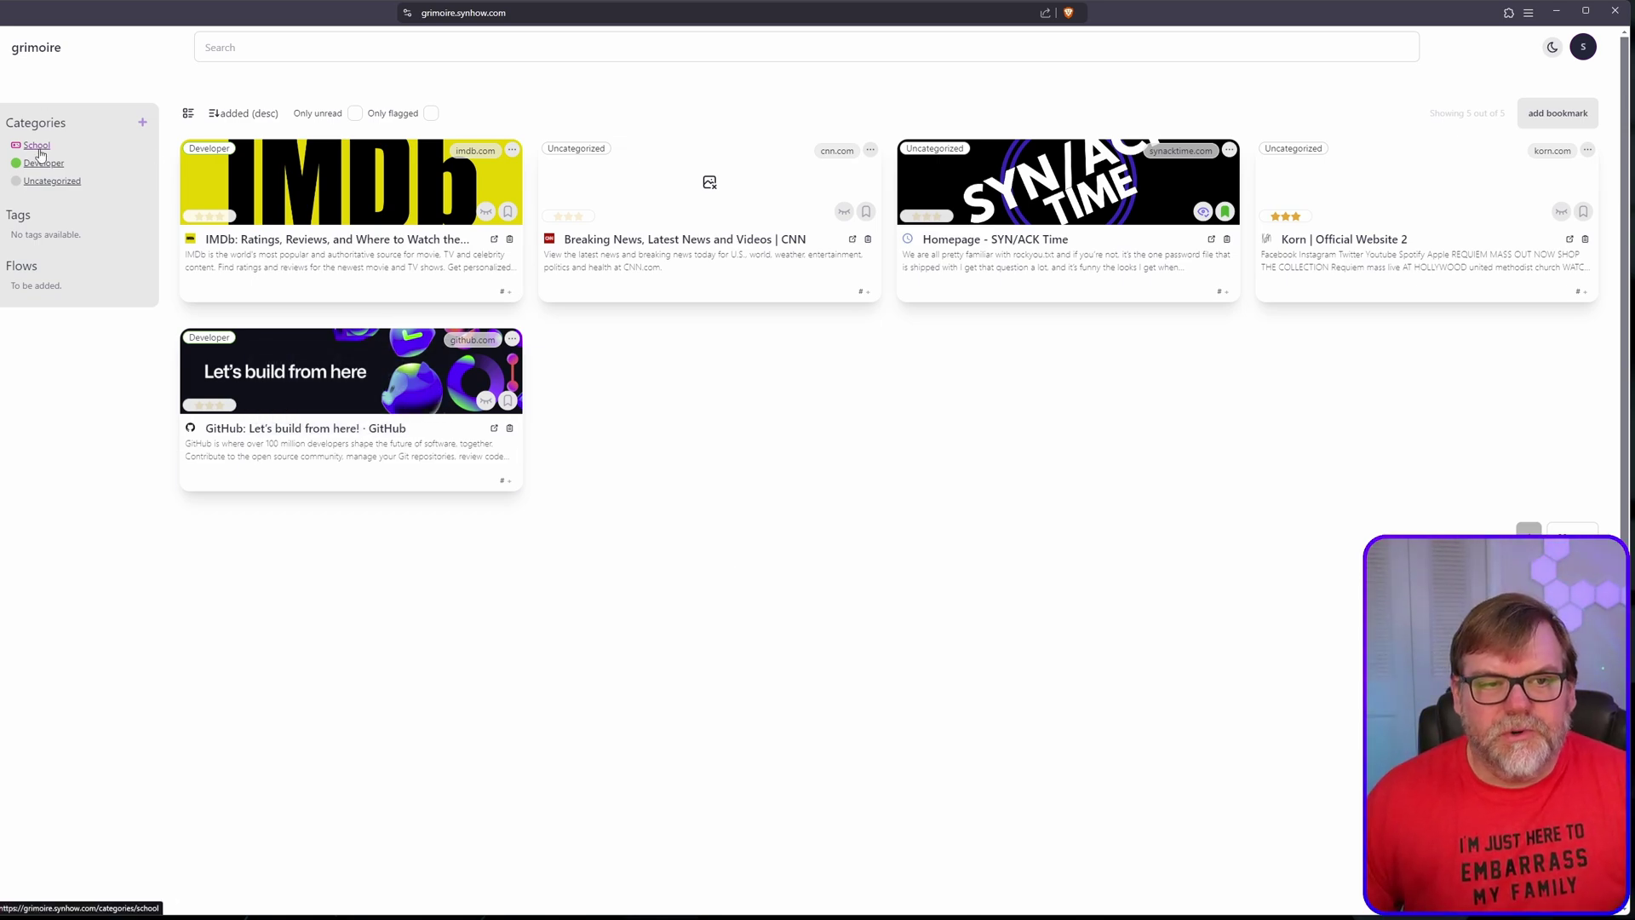
Step: Create a Math category under School with the 123 icon and orange #E7866E colour
left_click(143, 124)
left_click(756, 345)
type("Math")
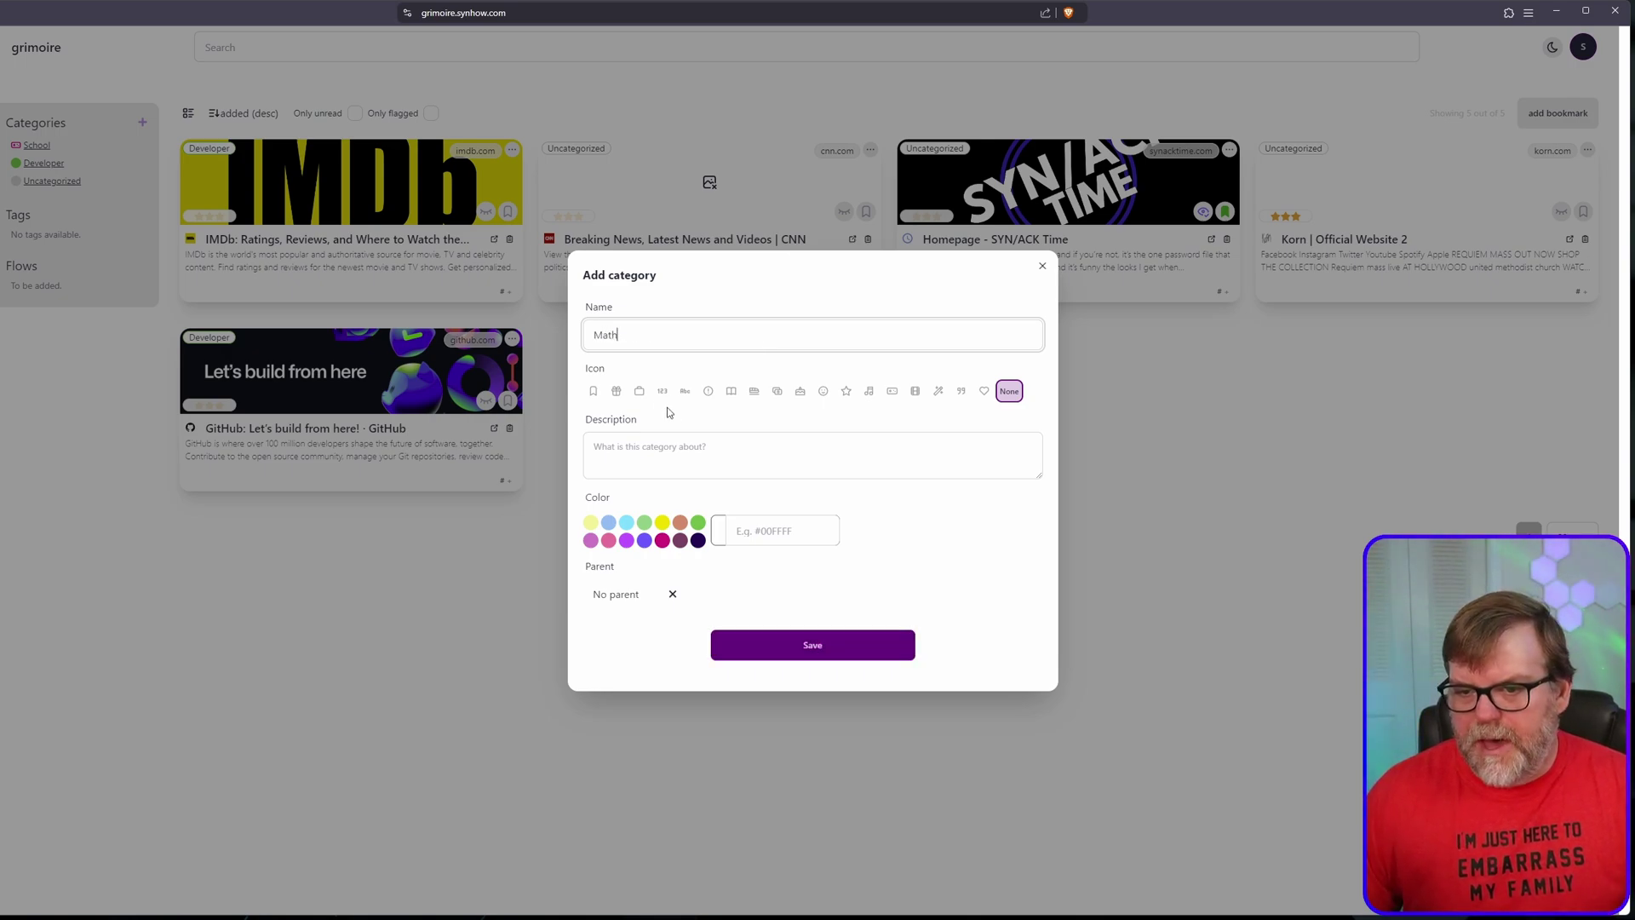
left_click(662, 390)
left_click(681, 524)
left_click(641, 596)
left_click(626, 510)
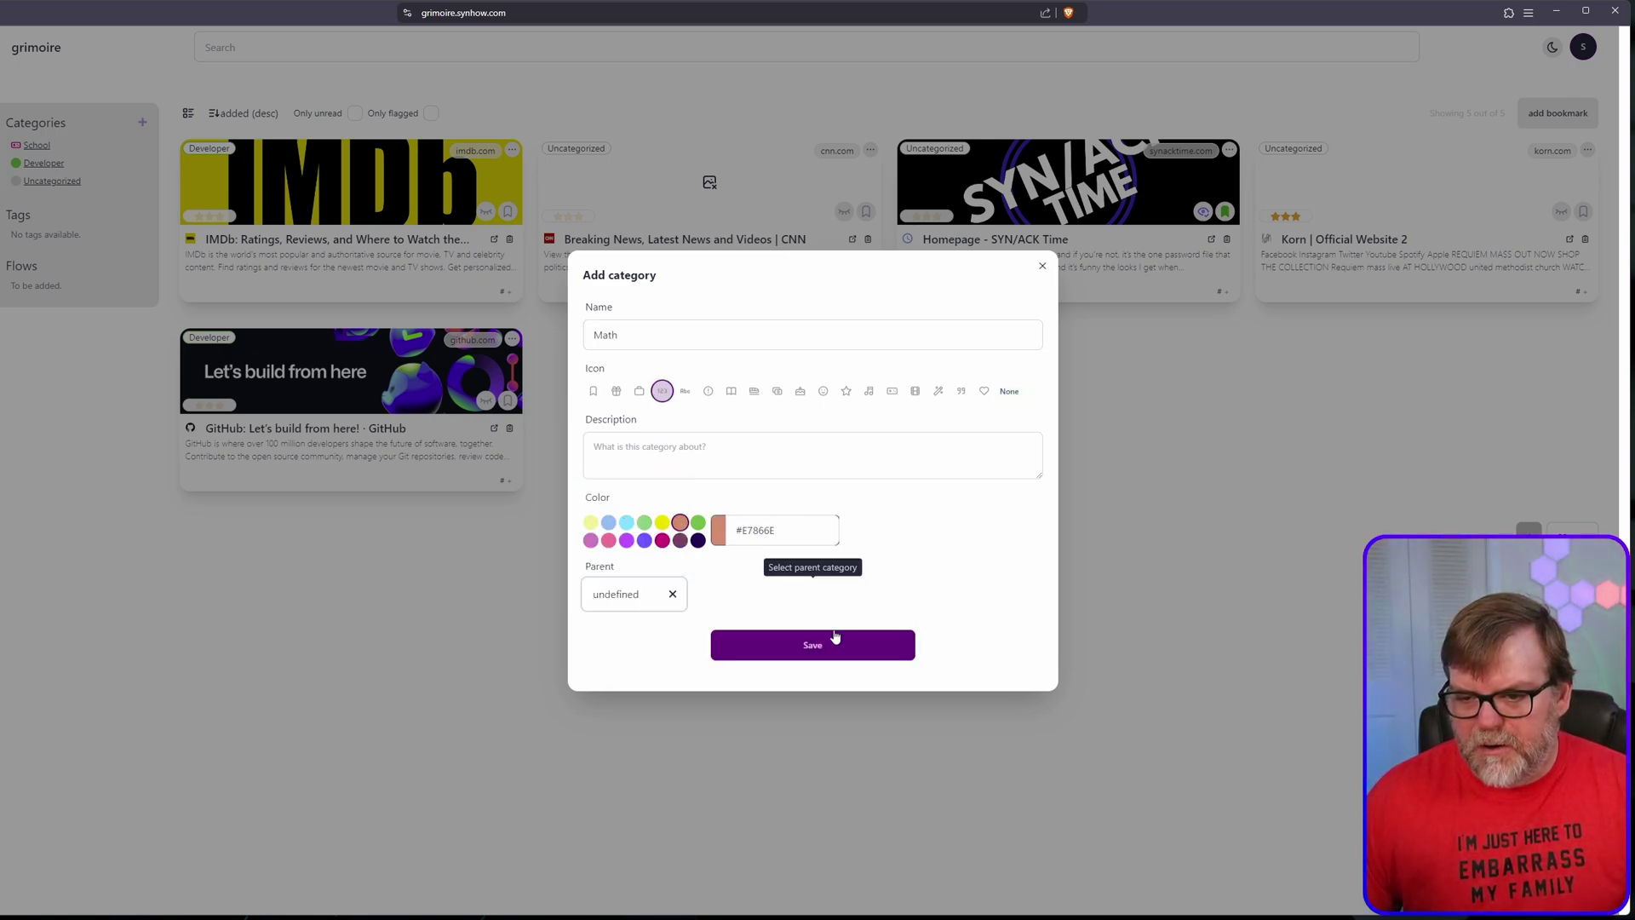
left_click(836, 646)
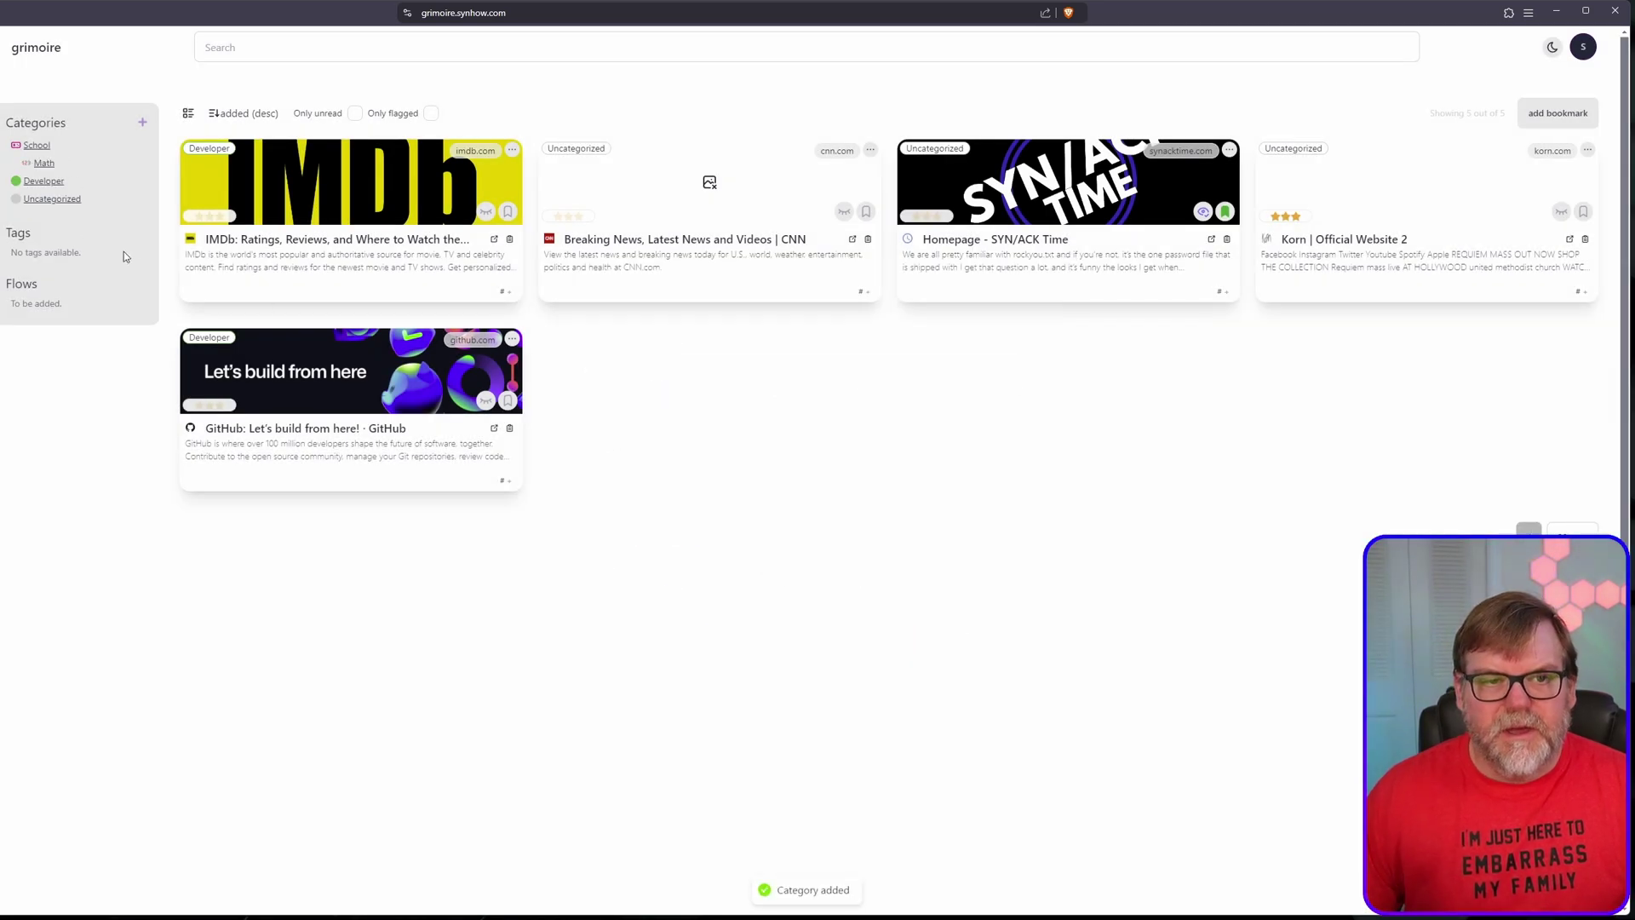
Step: Browse the Math, School and Developer category pages, then return to the home bookmarks
left_click(44, 164)
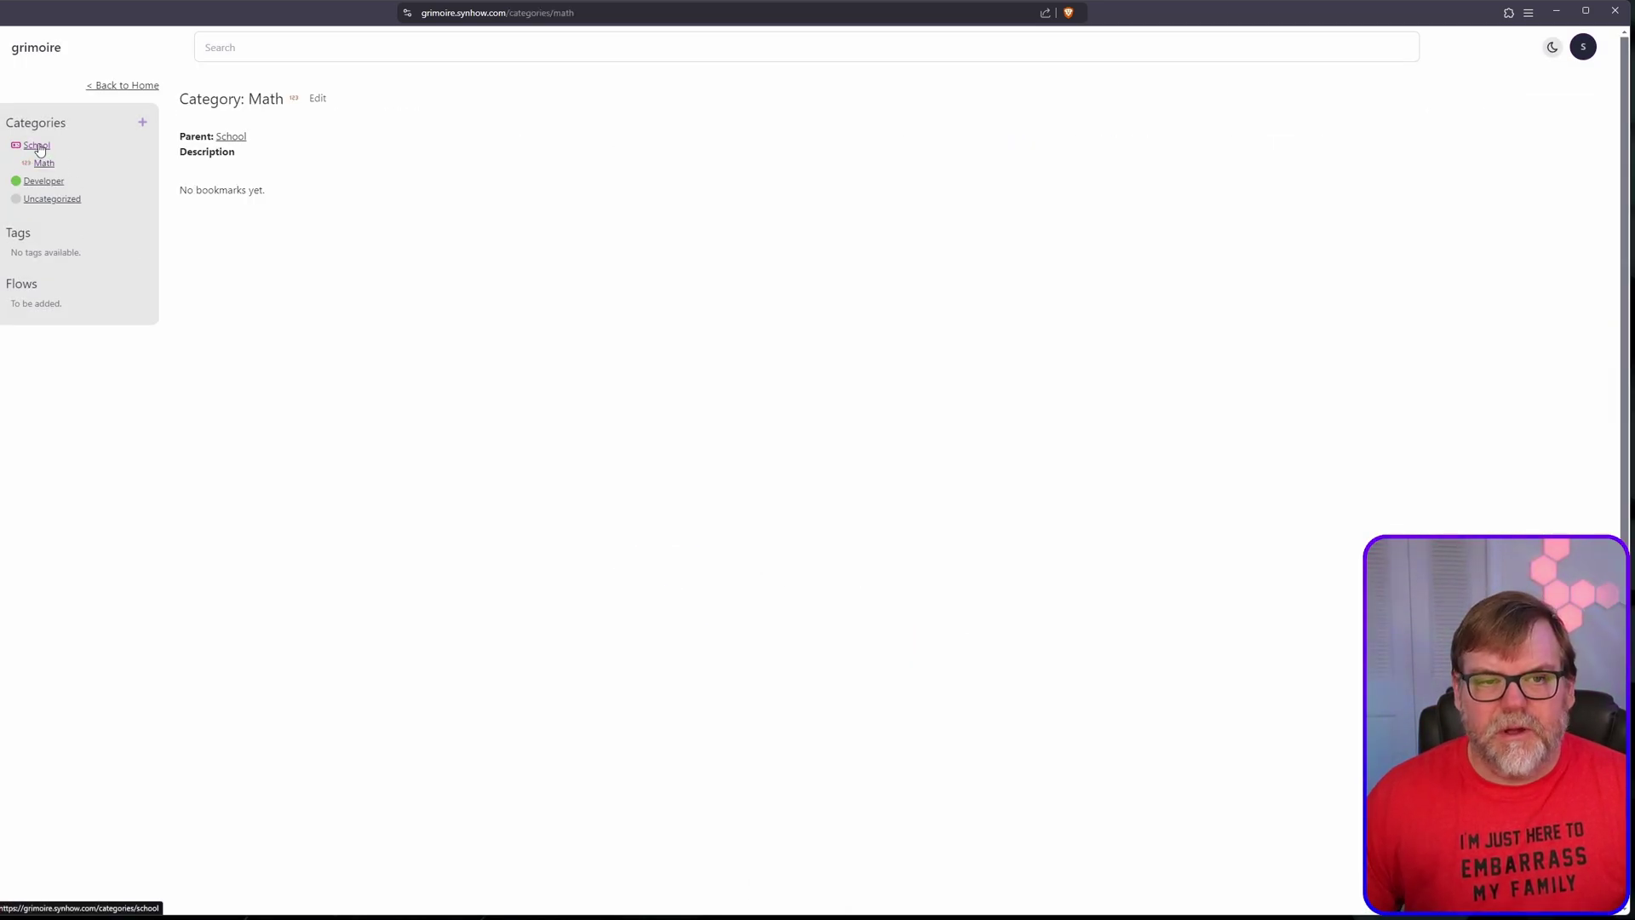
left_click(37, 145)
left_click(43, 180)
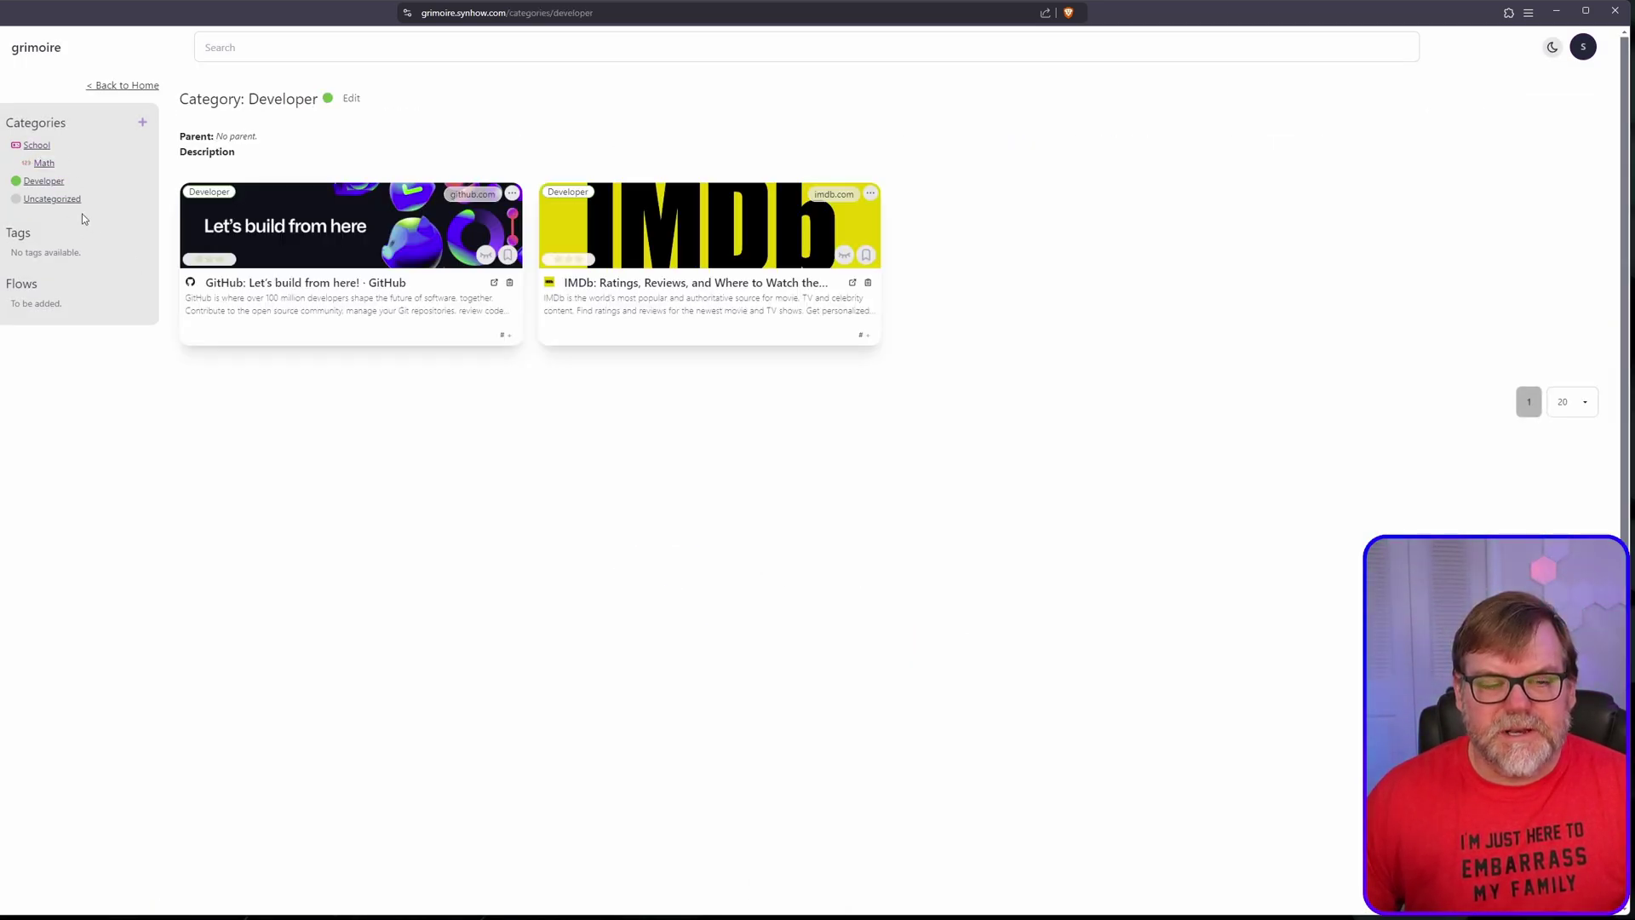
left_click(121, 86)
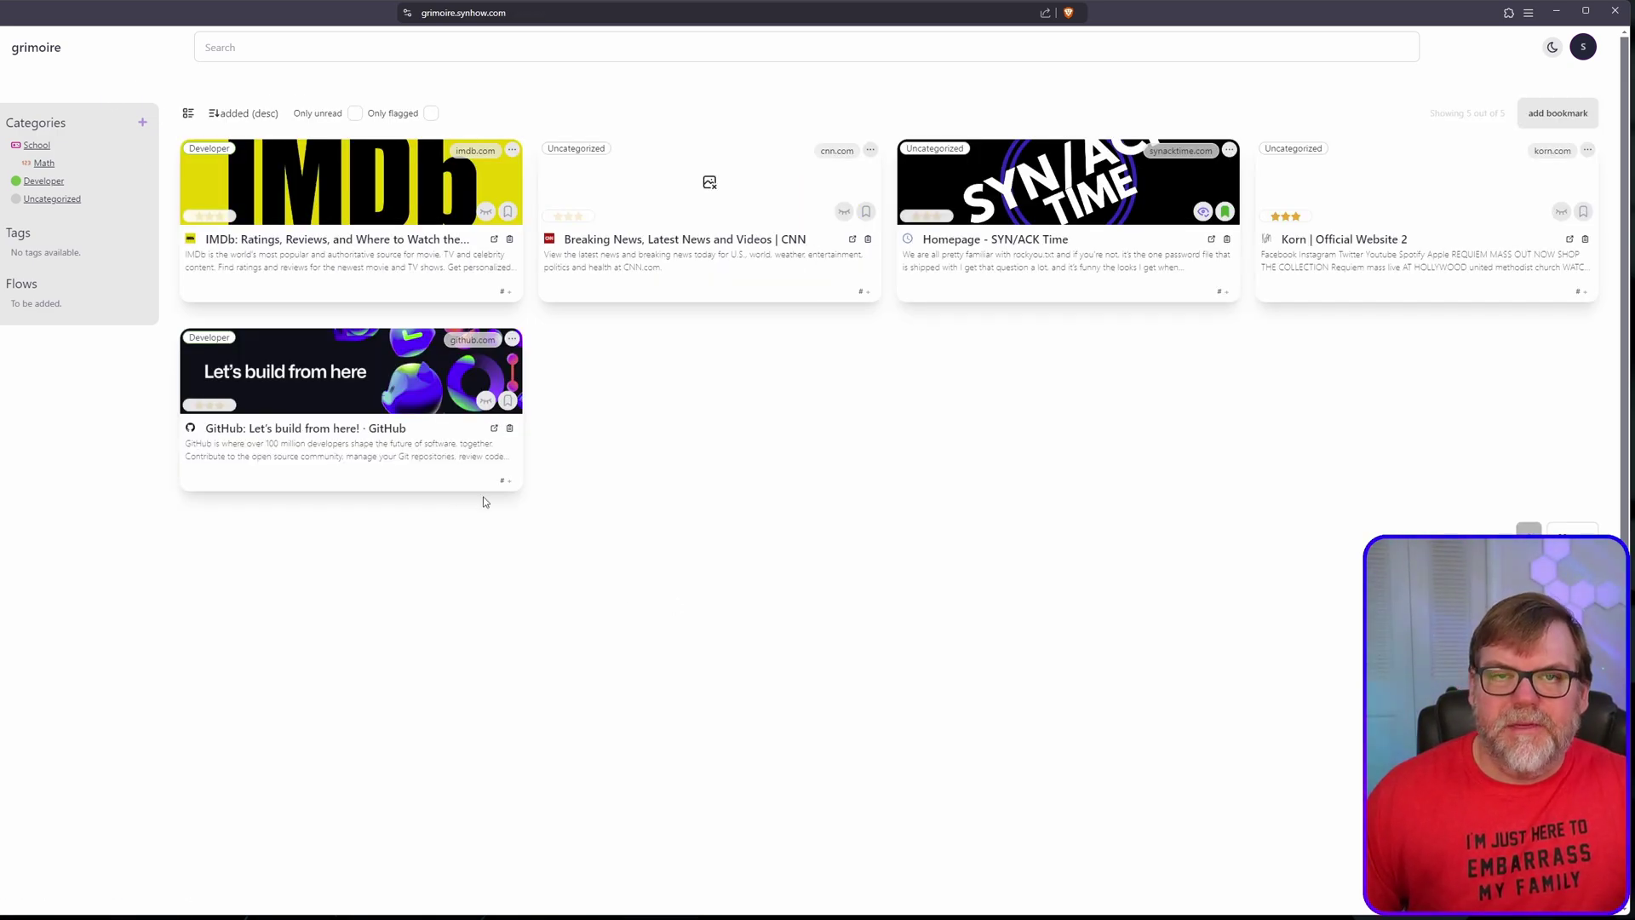
left_click(43, 165)
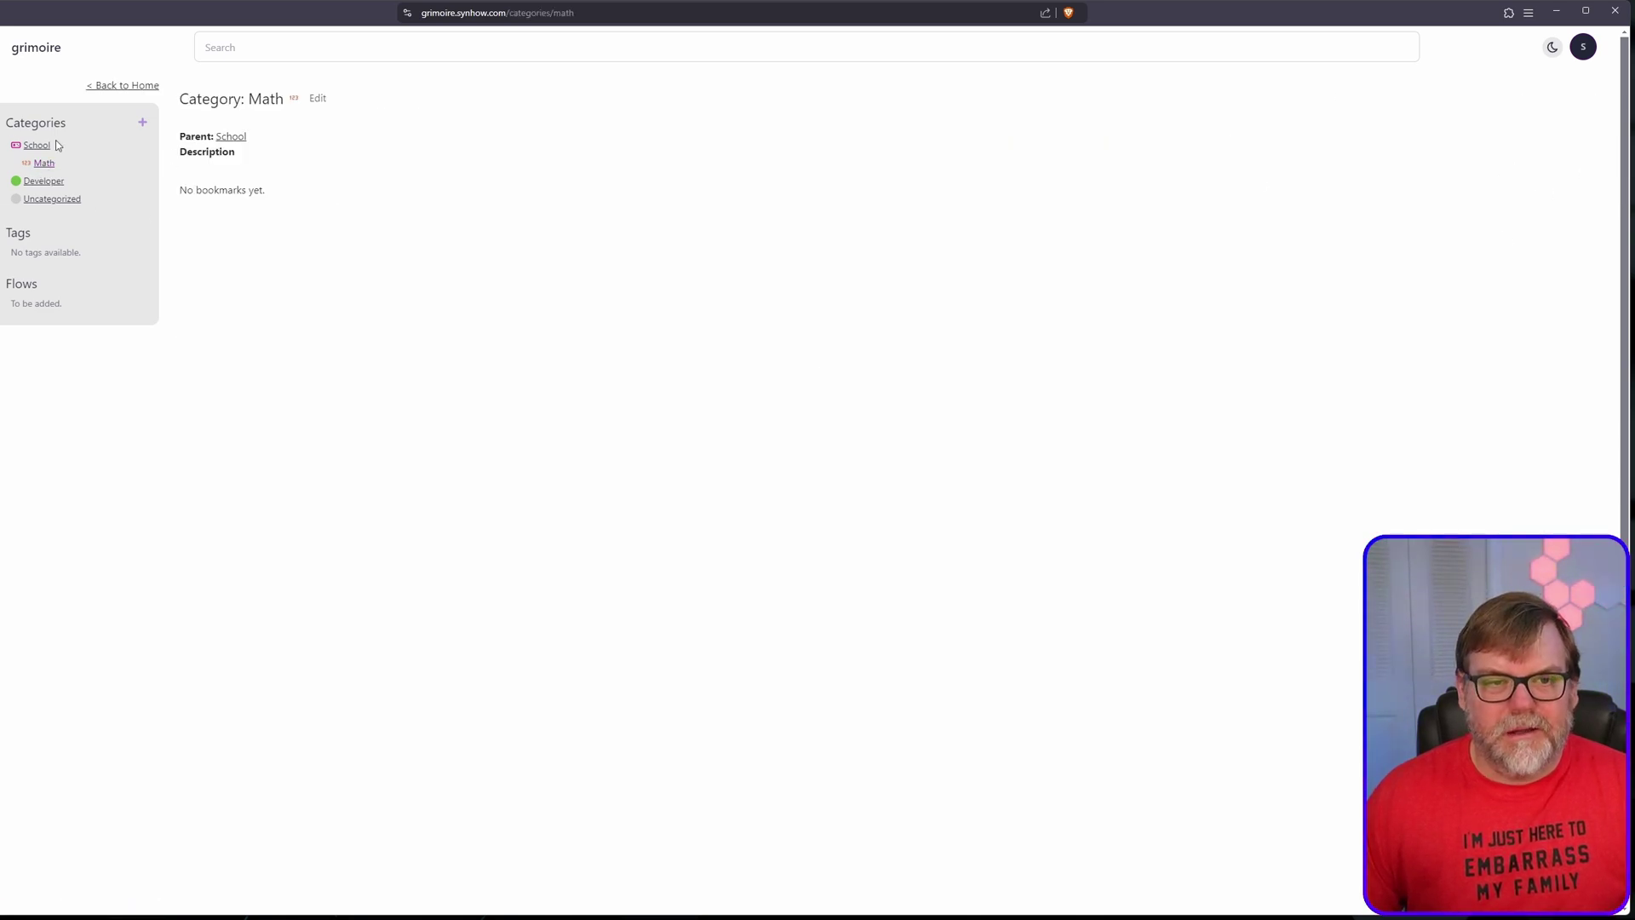
left_click(110, 86)
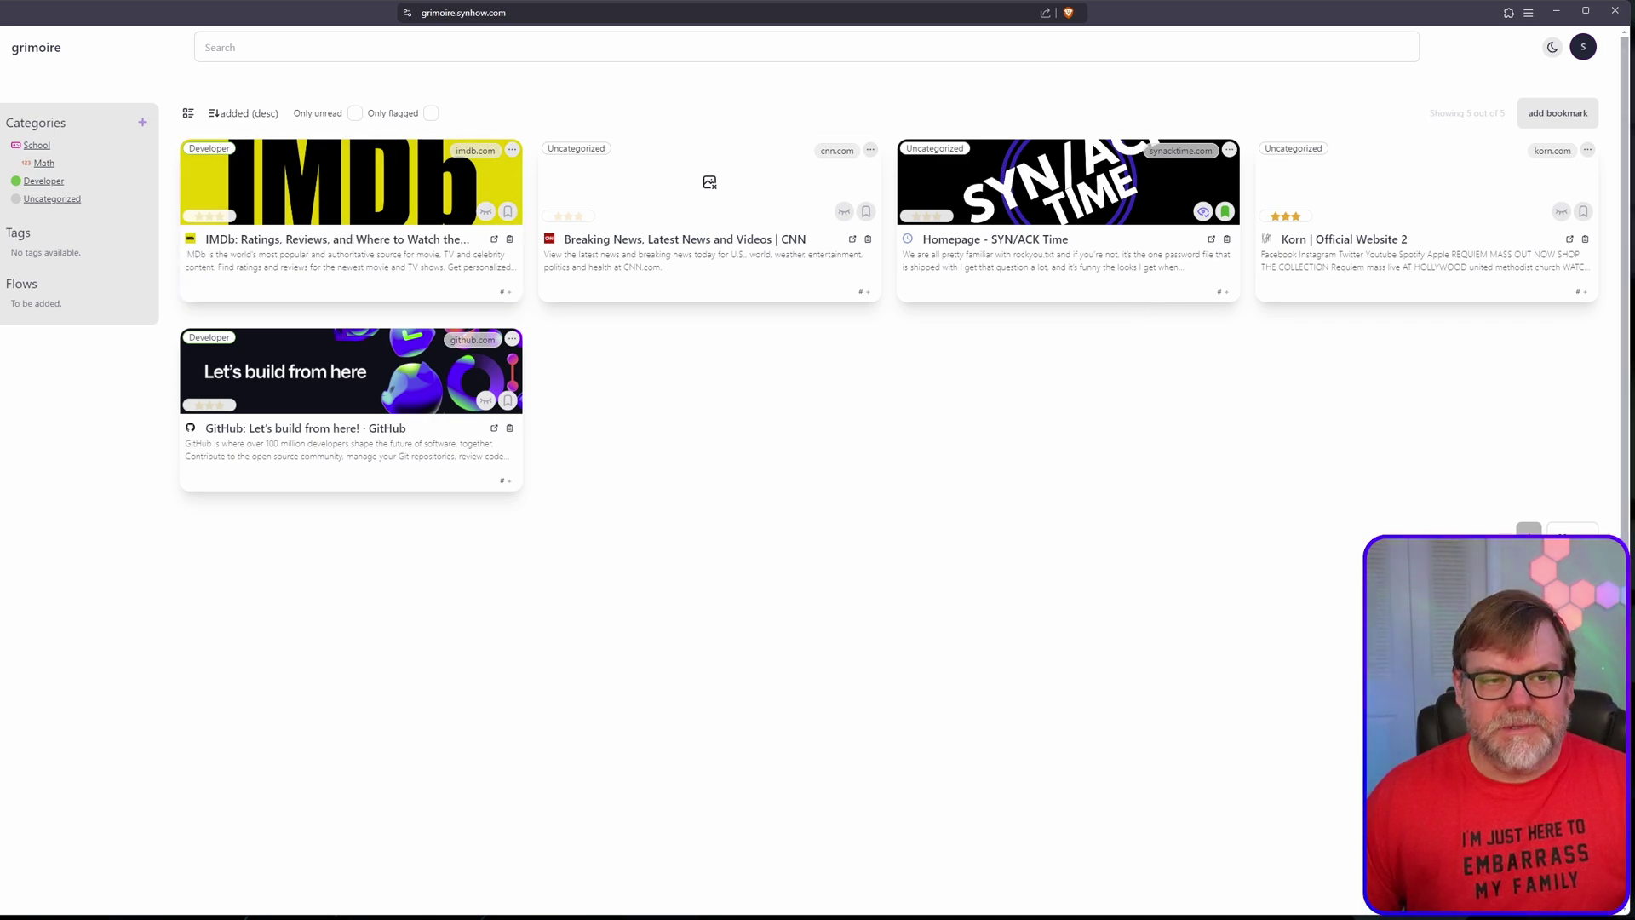
left_click(1557, 112)
left_click(706, 449)
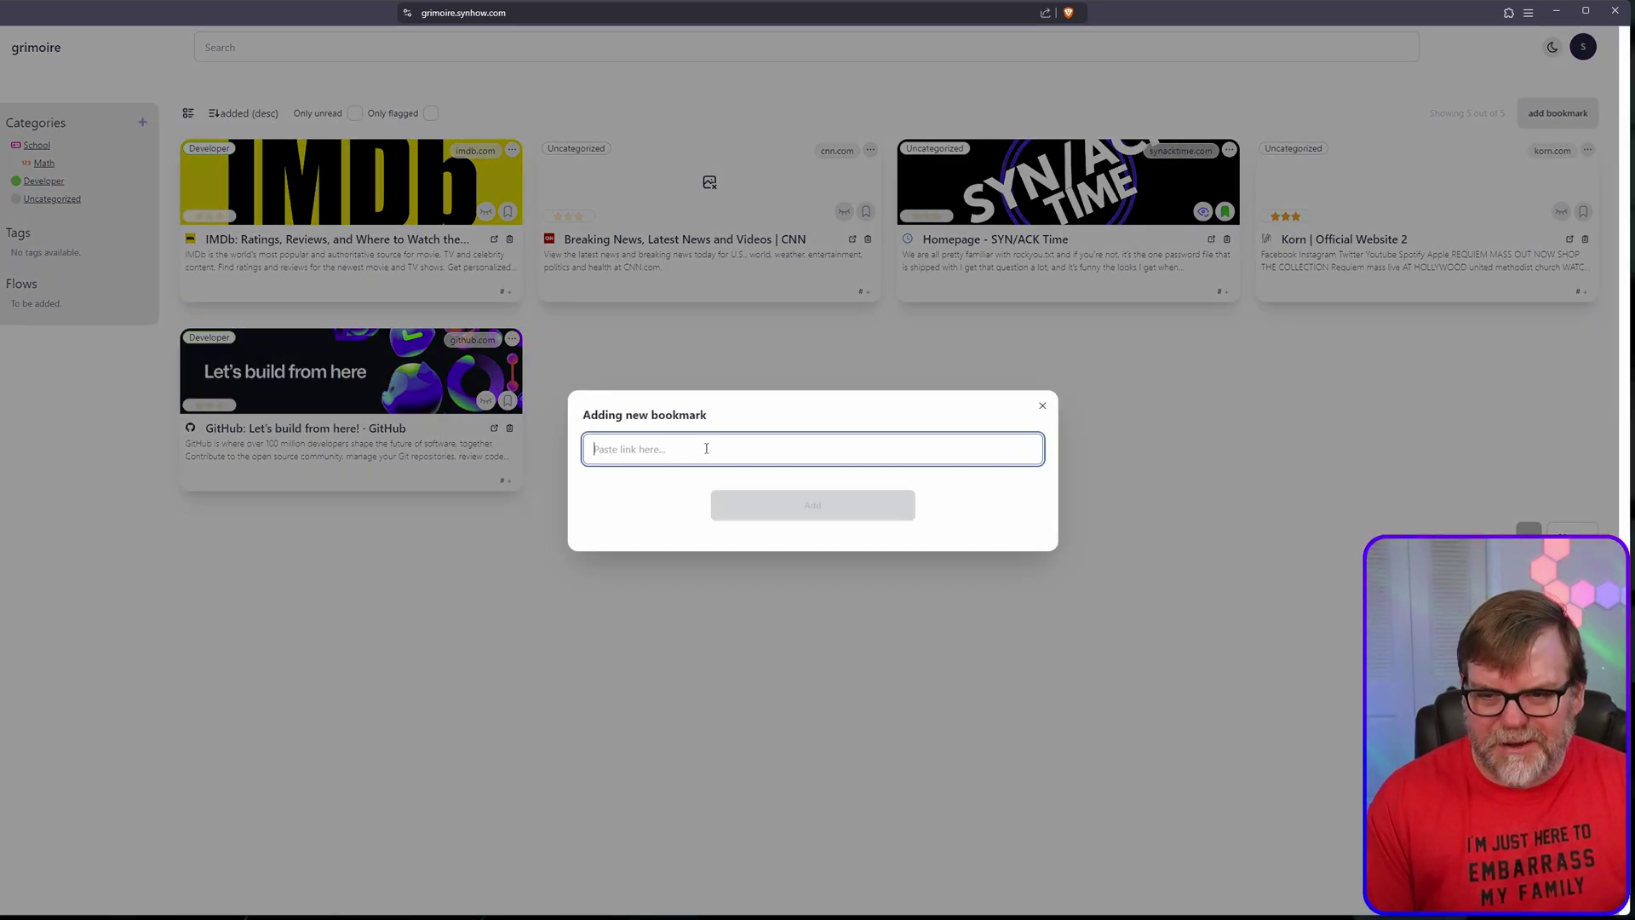
type("https://")
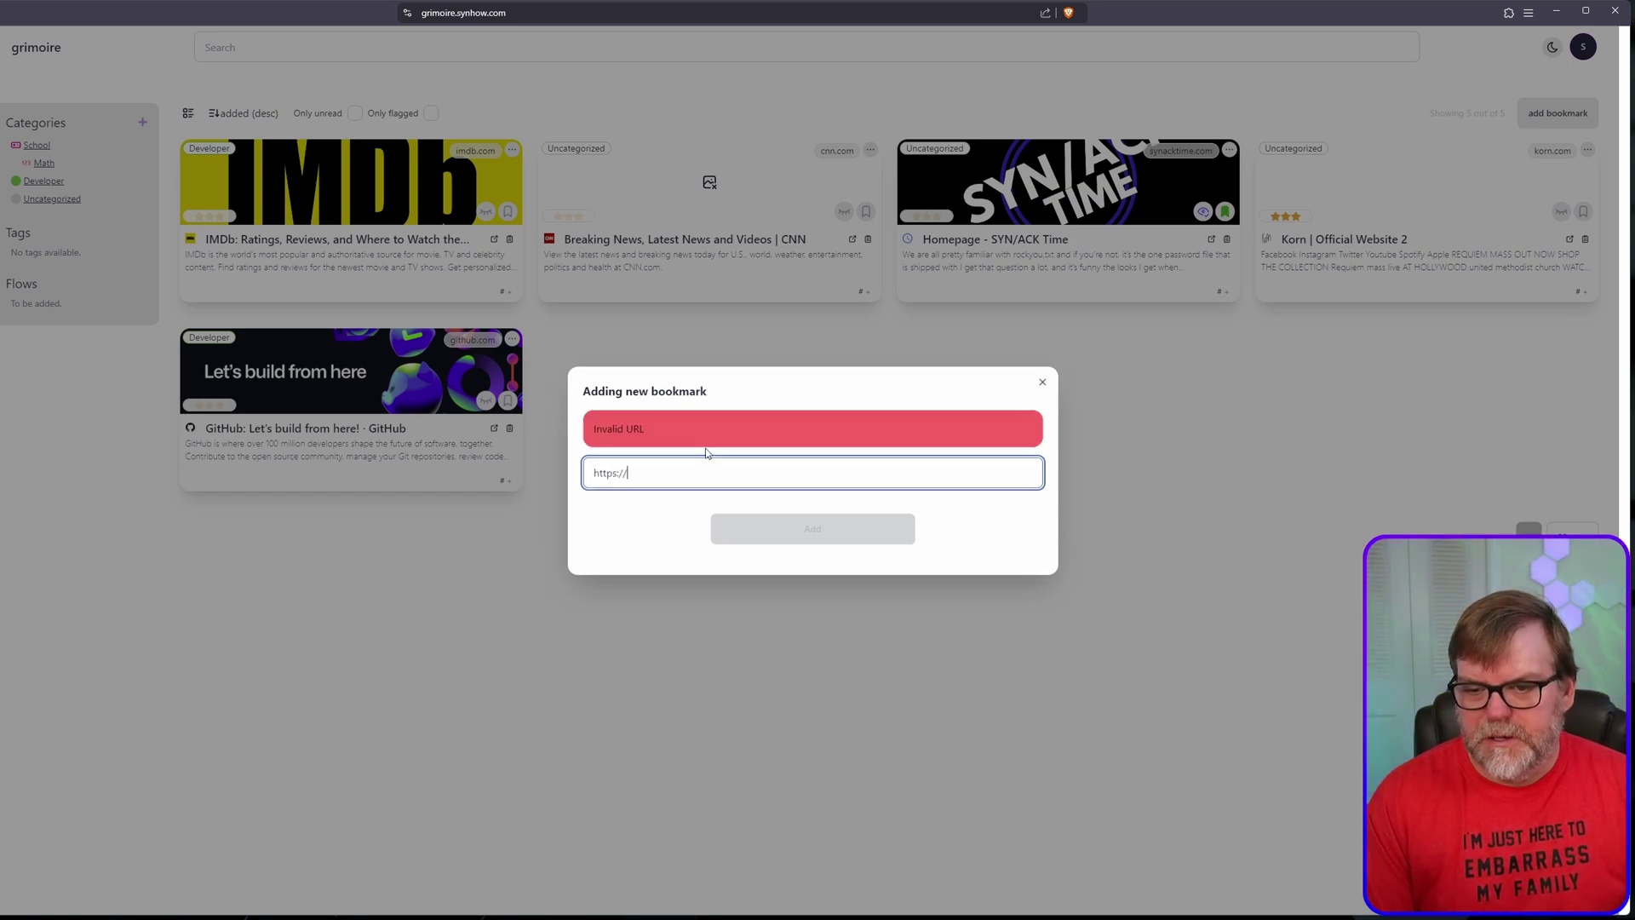
type("mathwor")
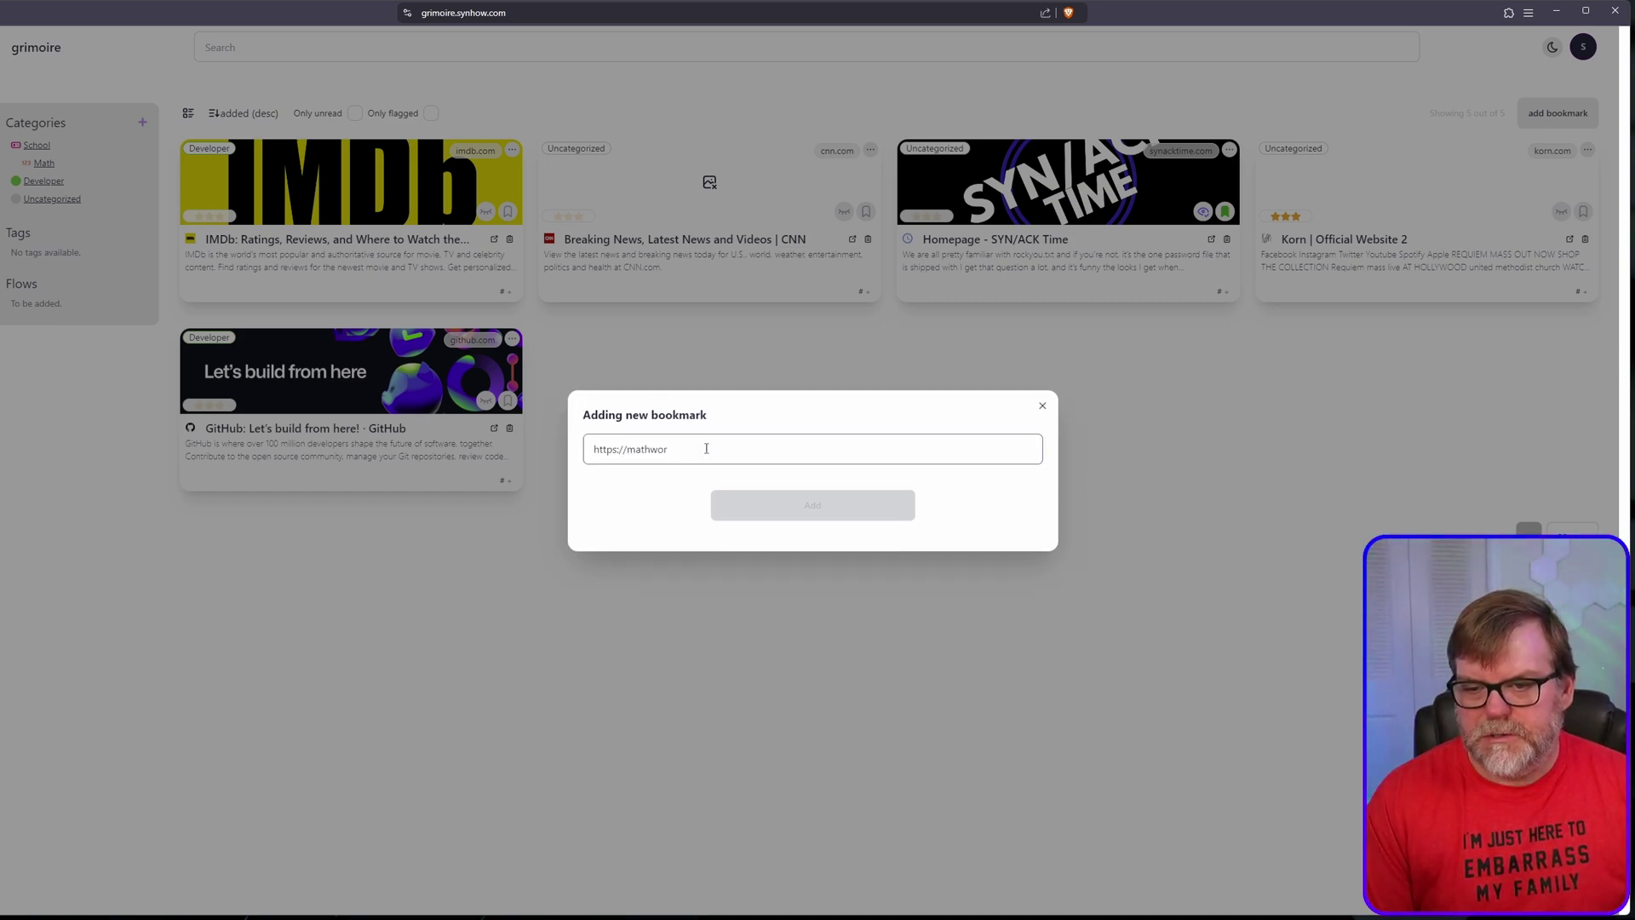
left_click(709, 447)
type("ks.com")
key("Return")
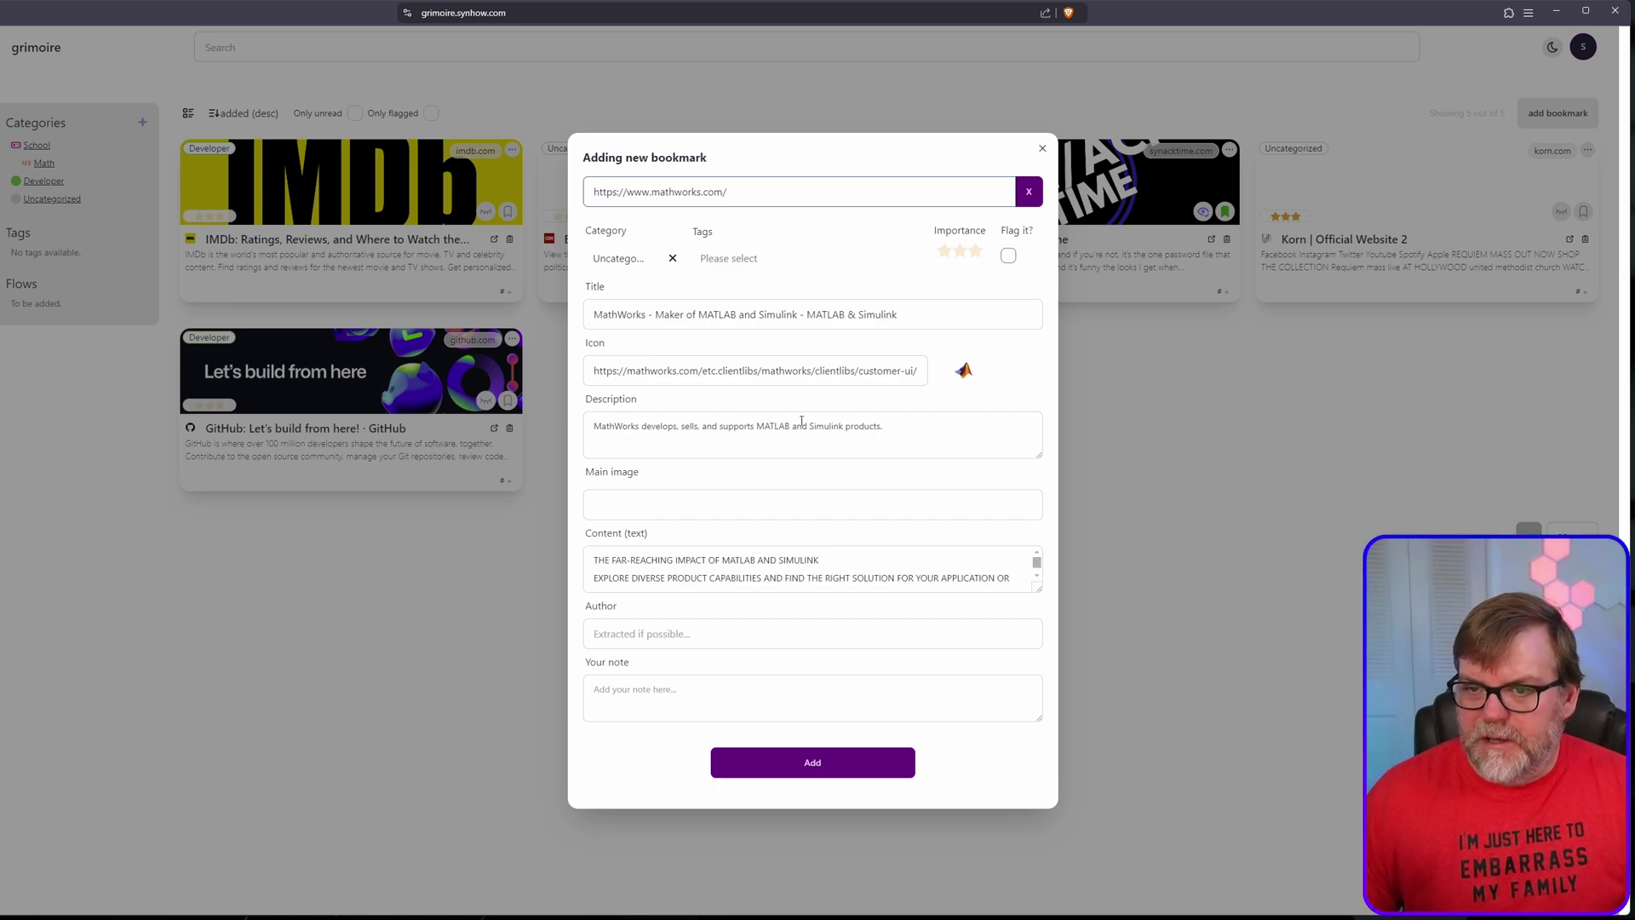
Step: Replace Uncategorized with School as the bookmark's category, add it twice, and close the form
left_click(621, 264)
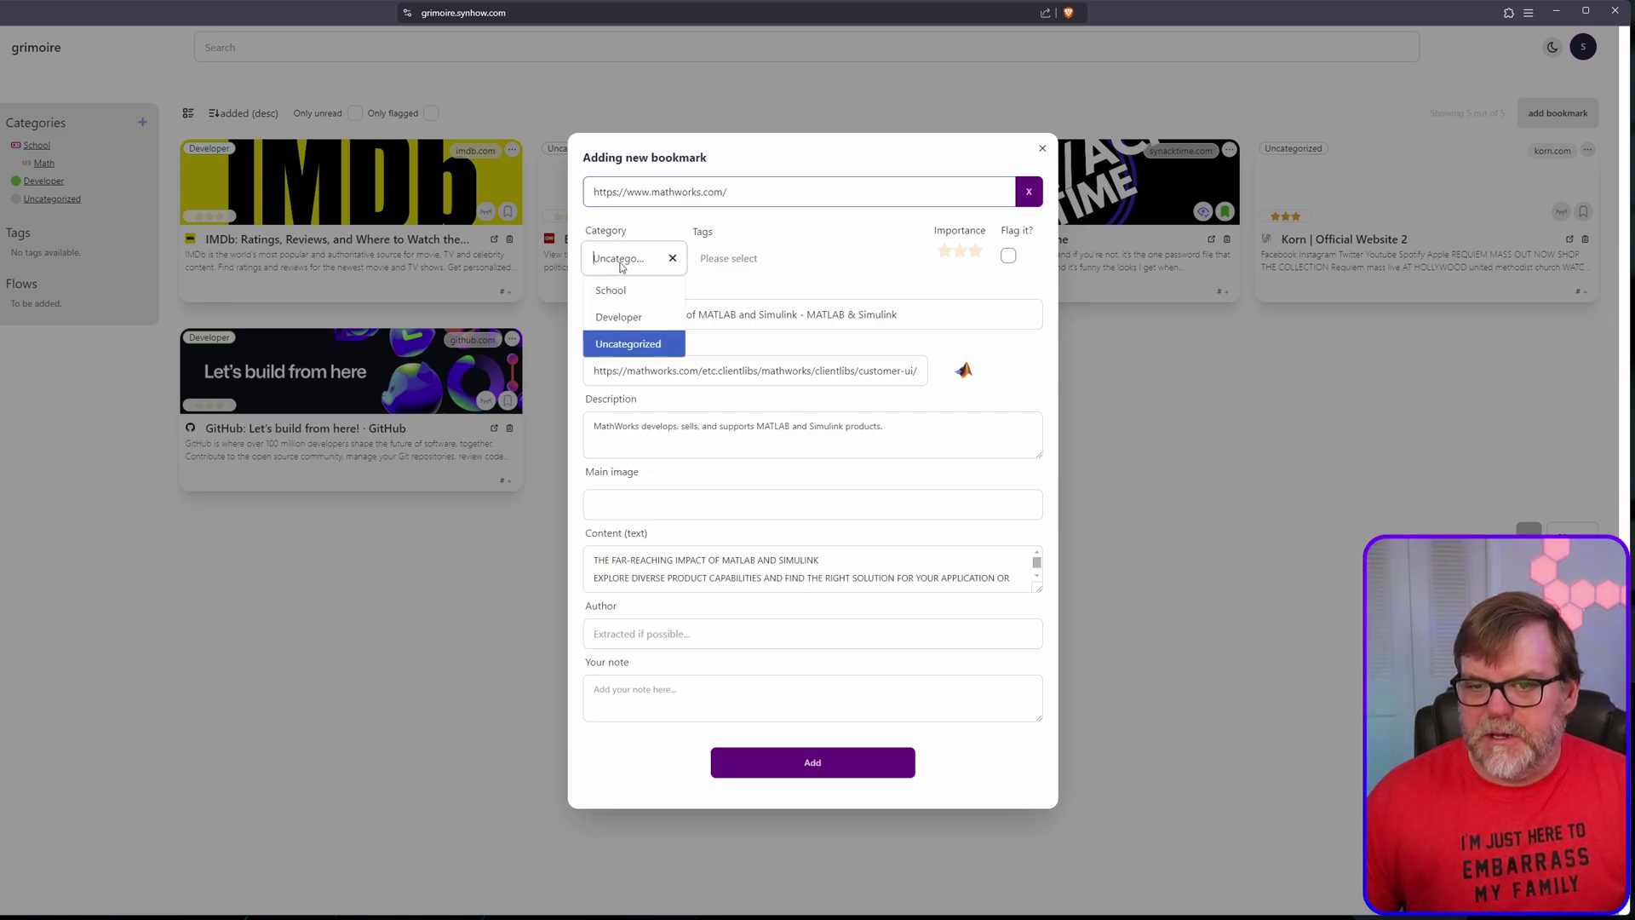
left_click(673, 258)
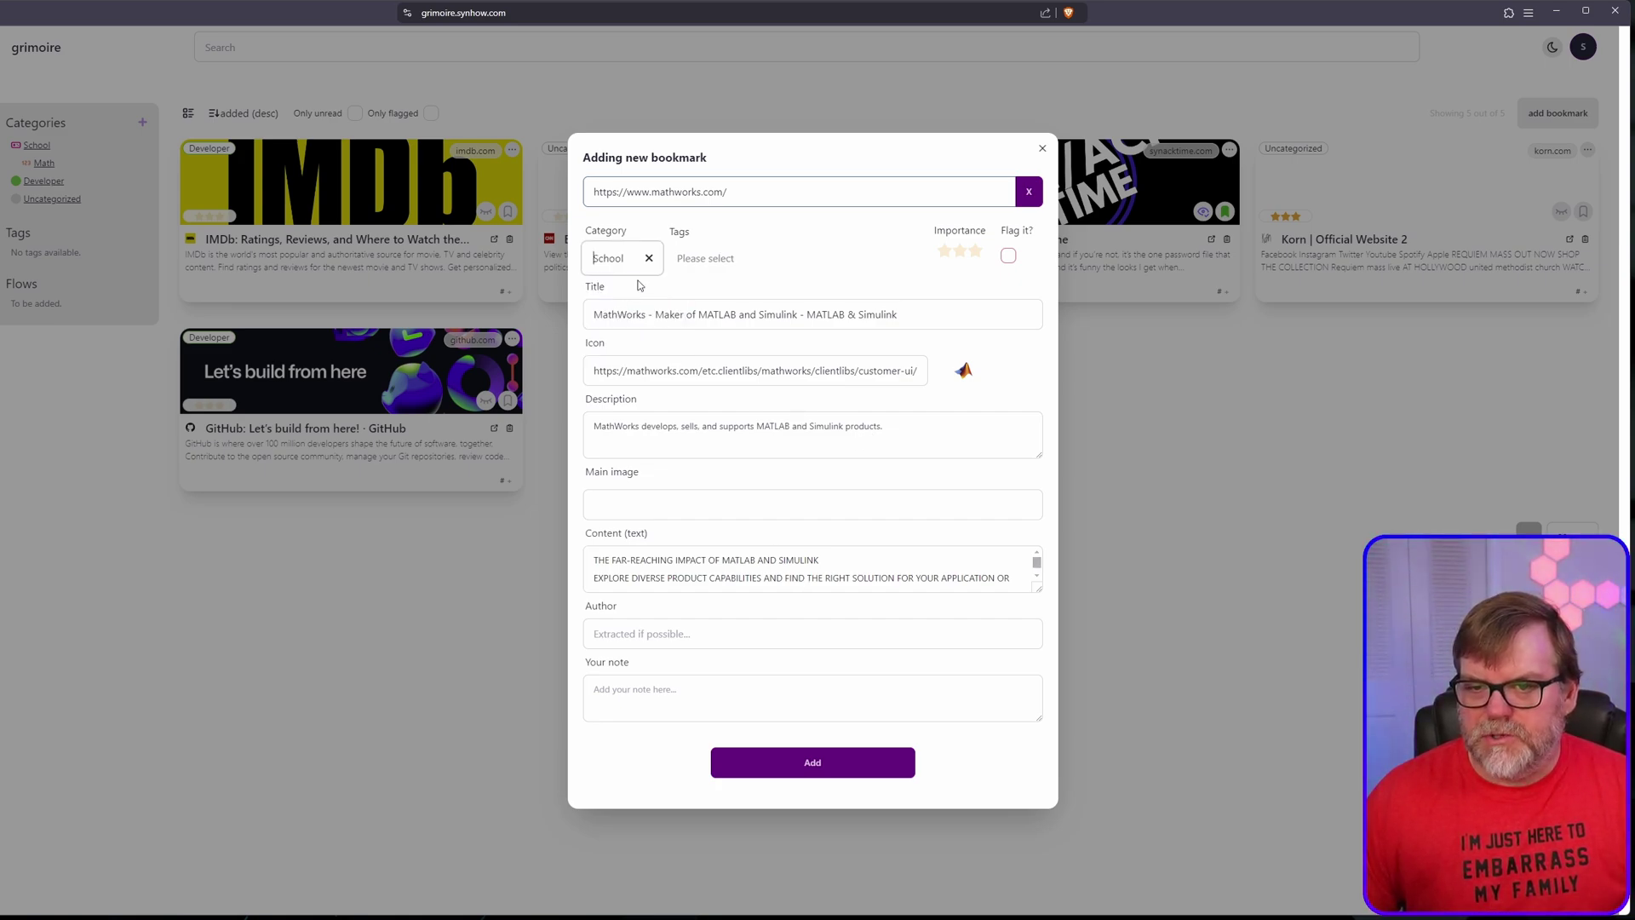
left_click(613, 265)
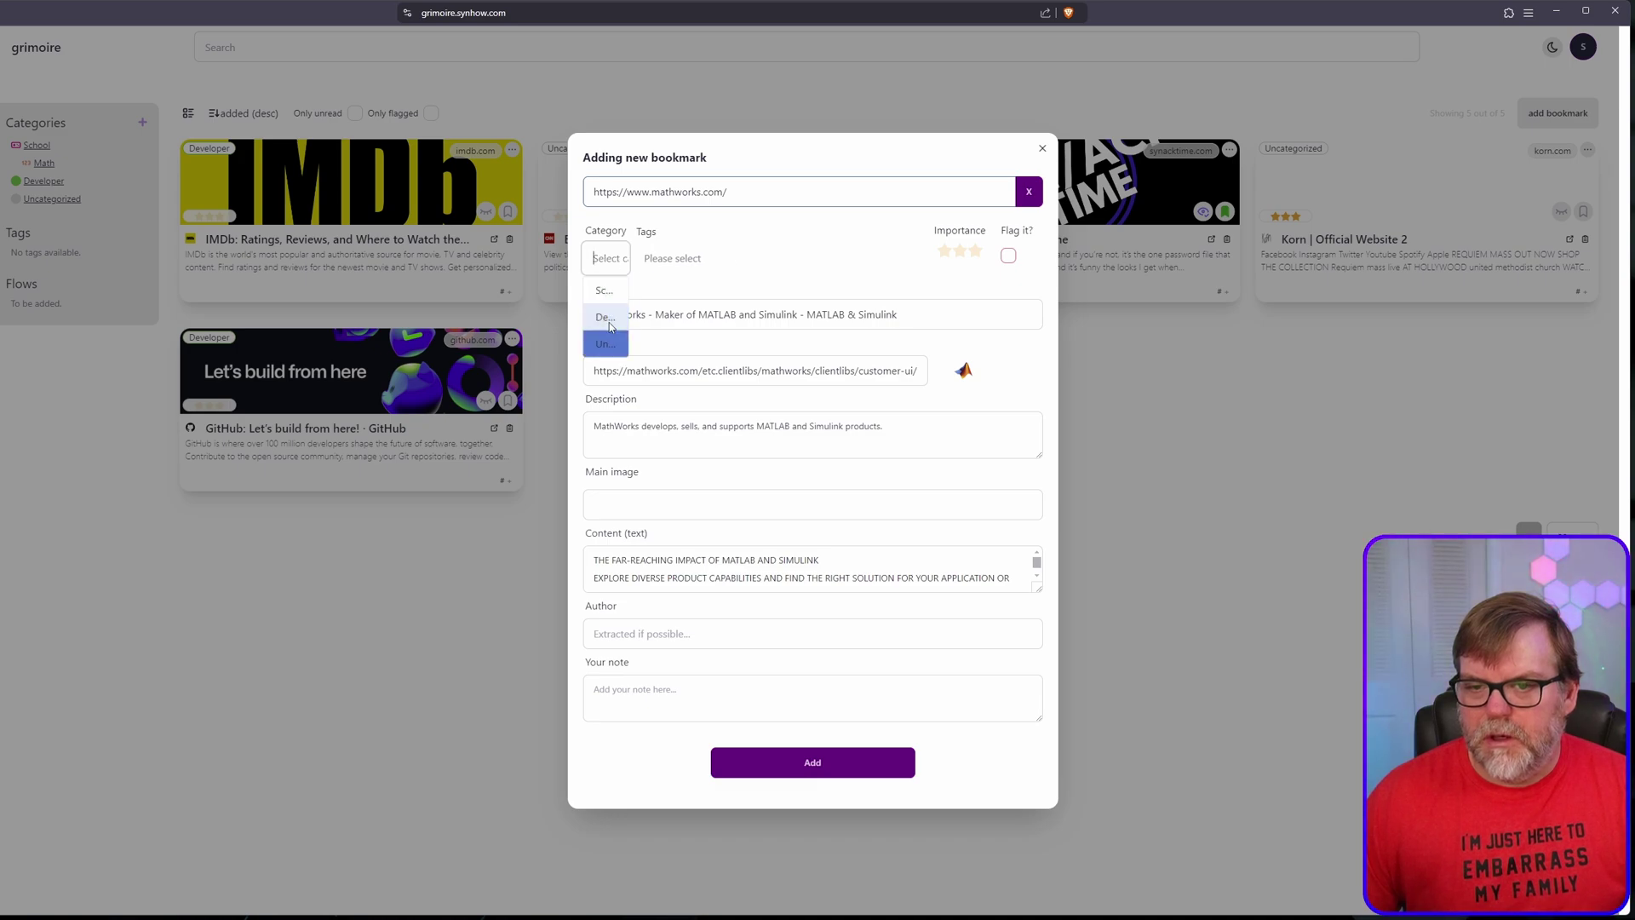
type("ma")
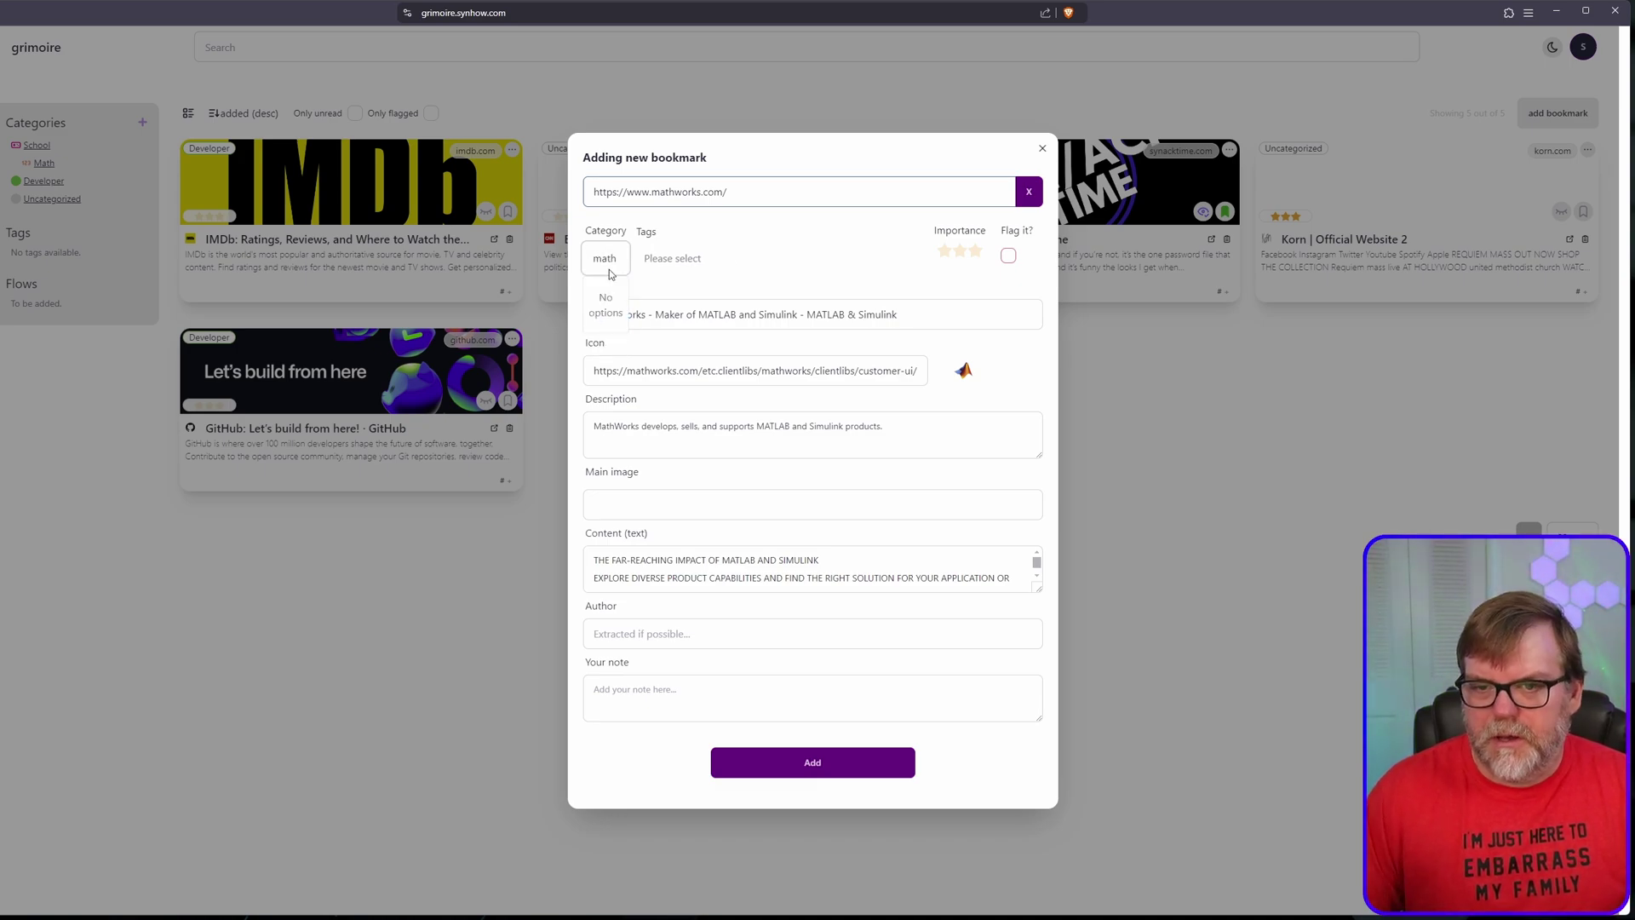
key("BackSpace")
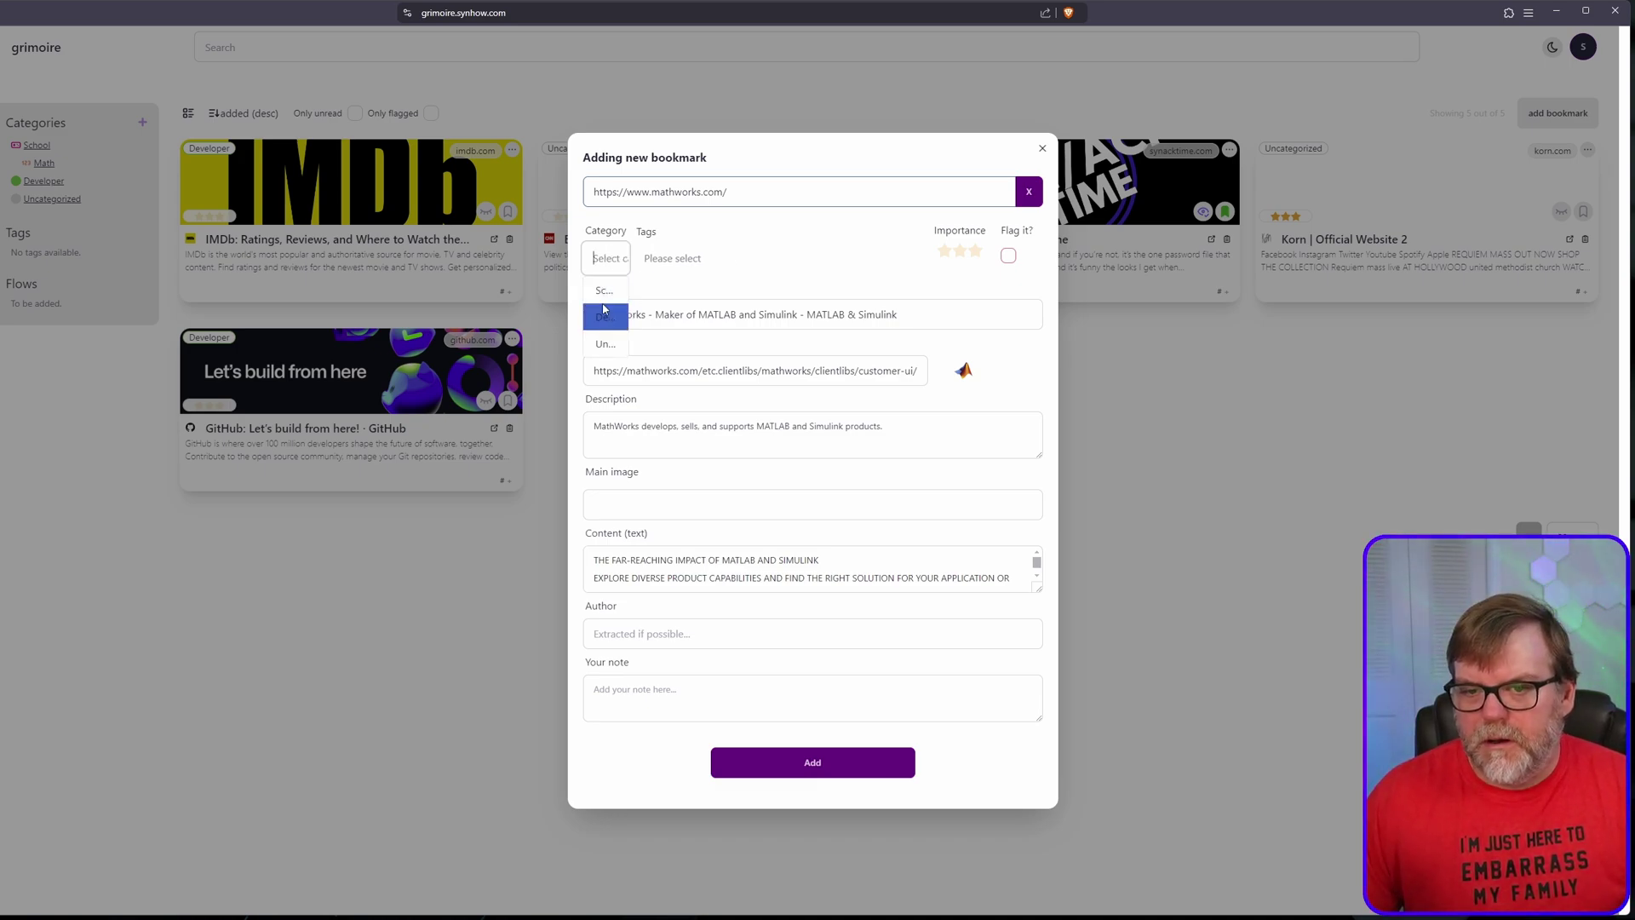
left_click(605, 290)
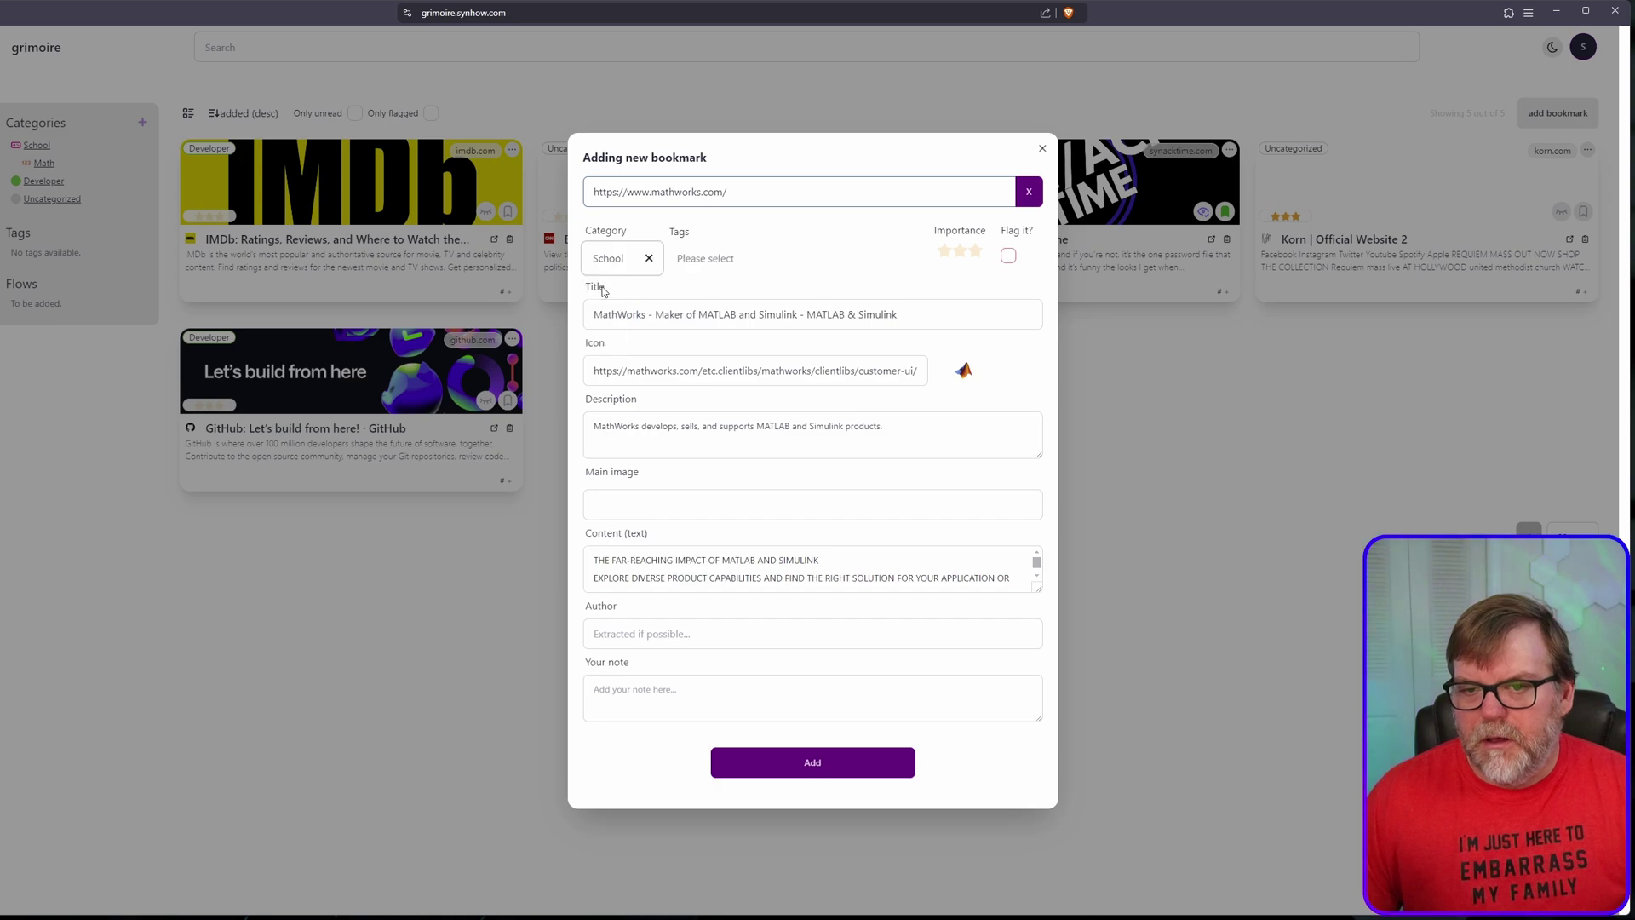
left_click(705, 259)
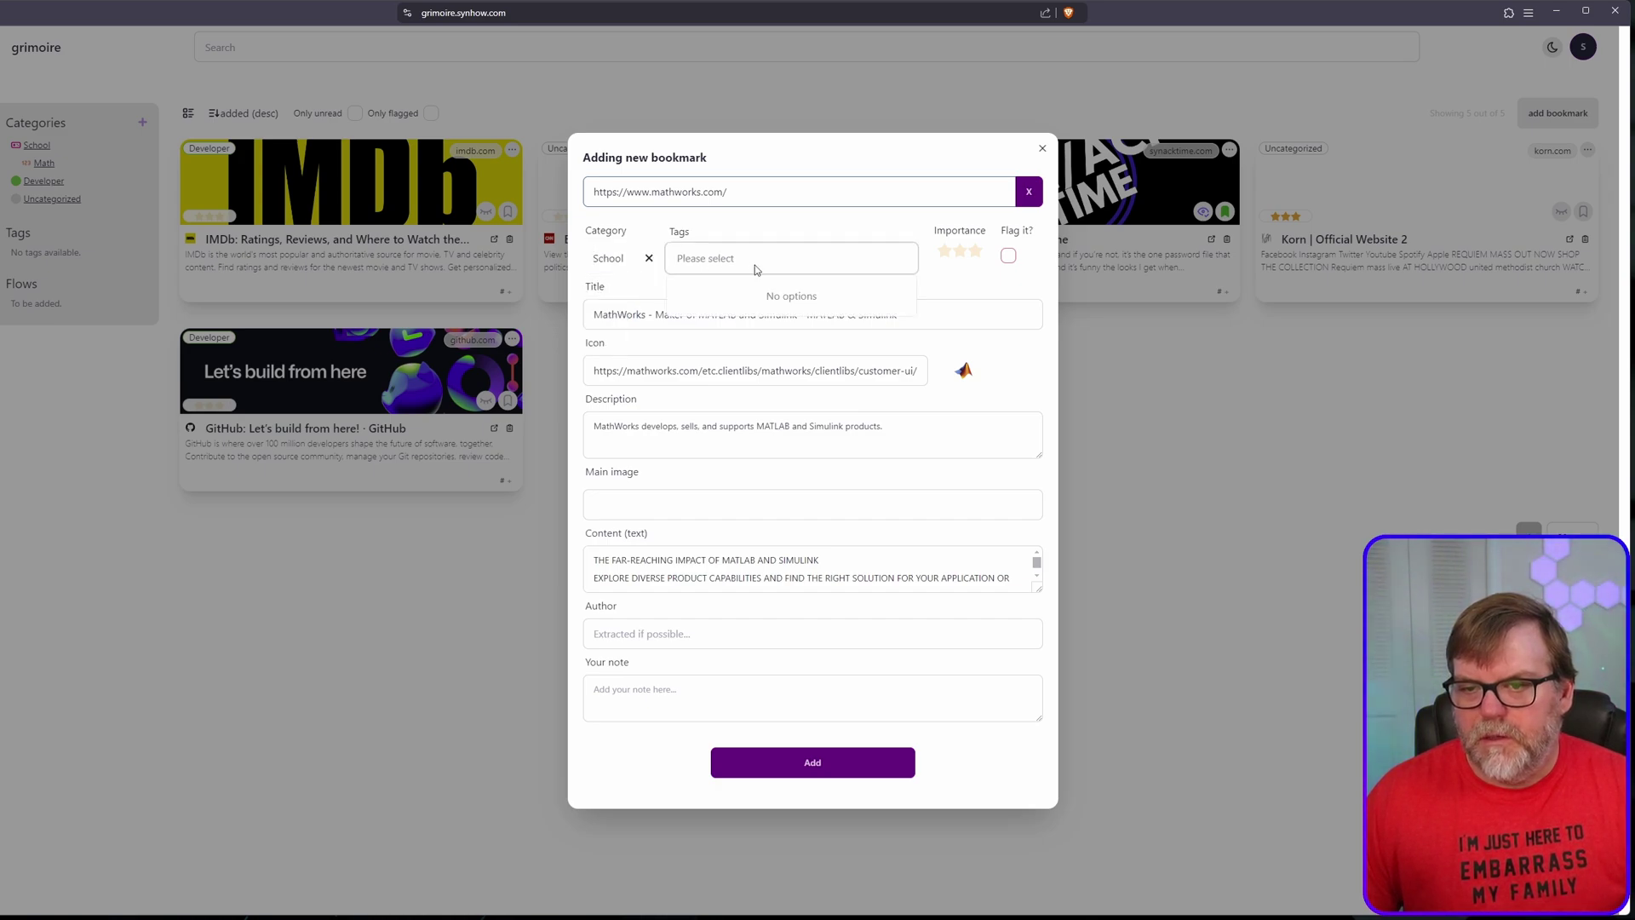
left_click(824, 765)
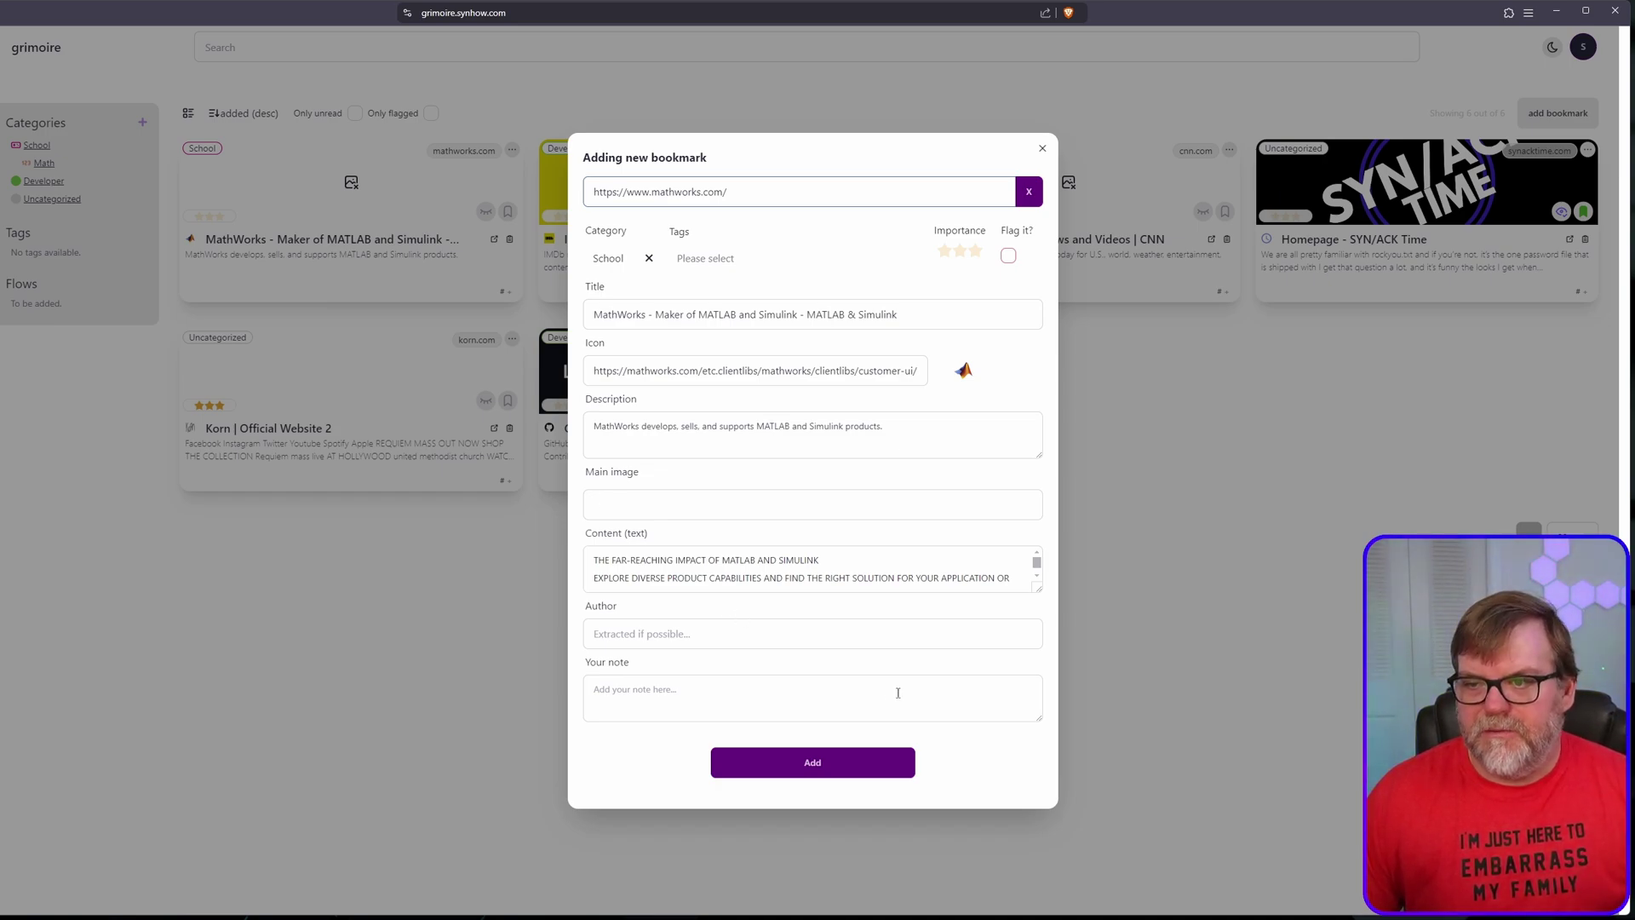
left_click(809, 769)
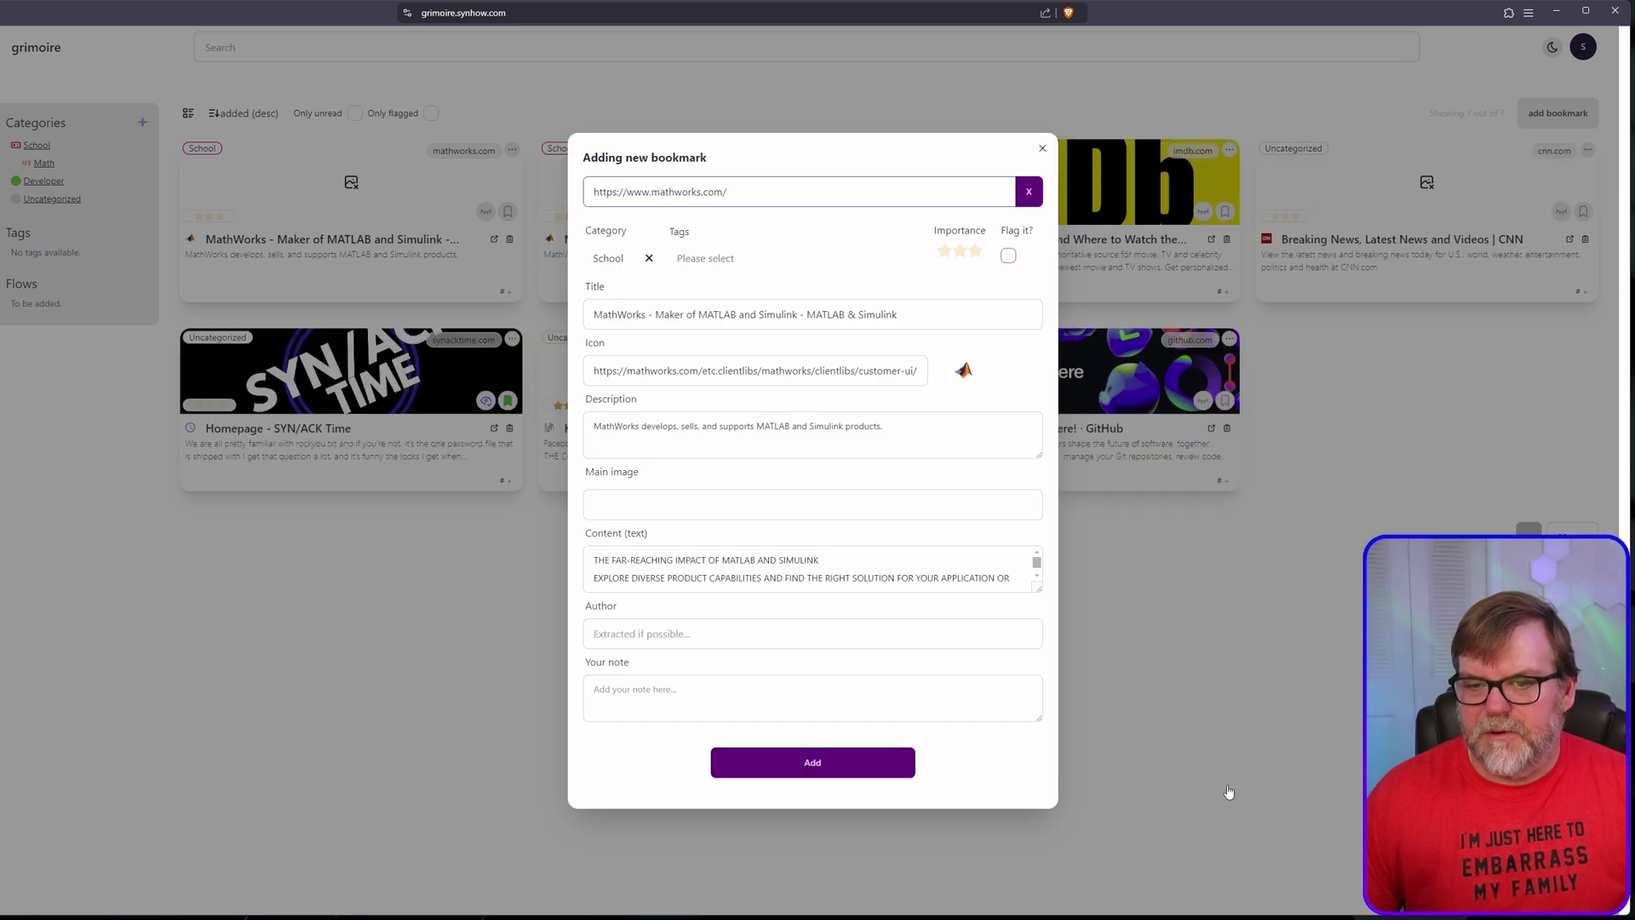
left_click(428, 653)
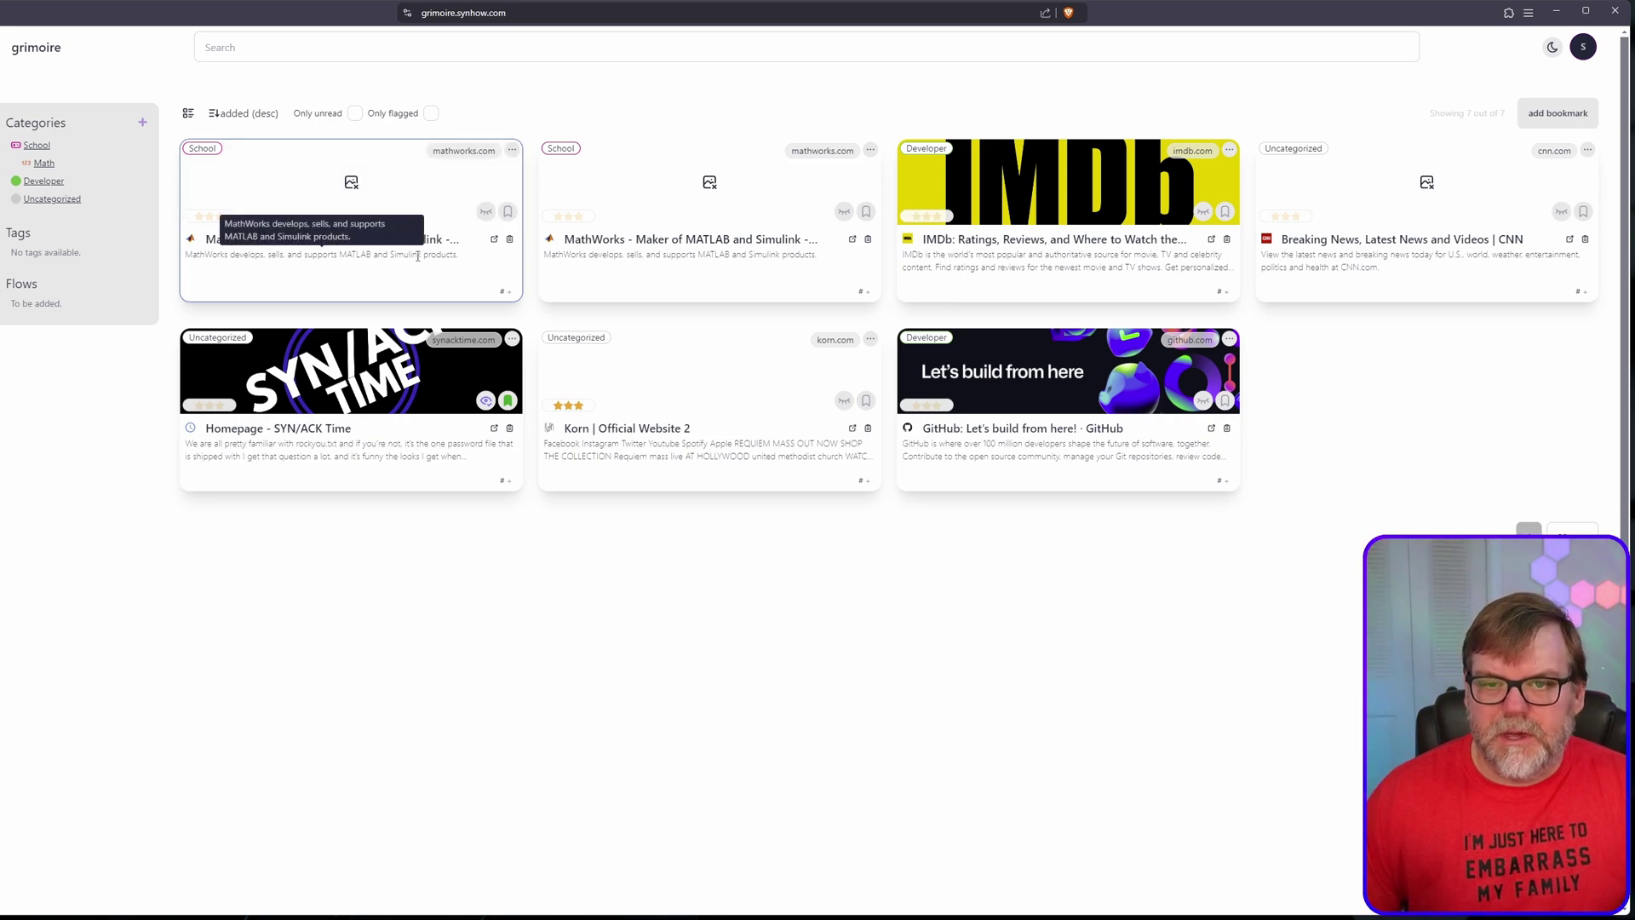
Step: Remove the second MathWorks bookmark card through its options menu
left_click(512, 152)
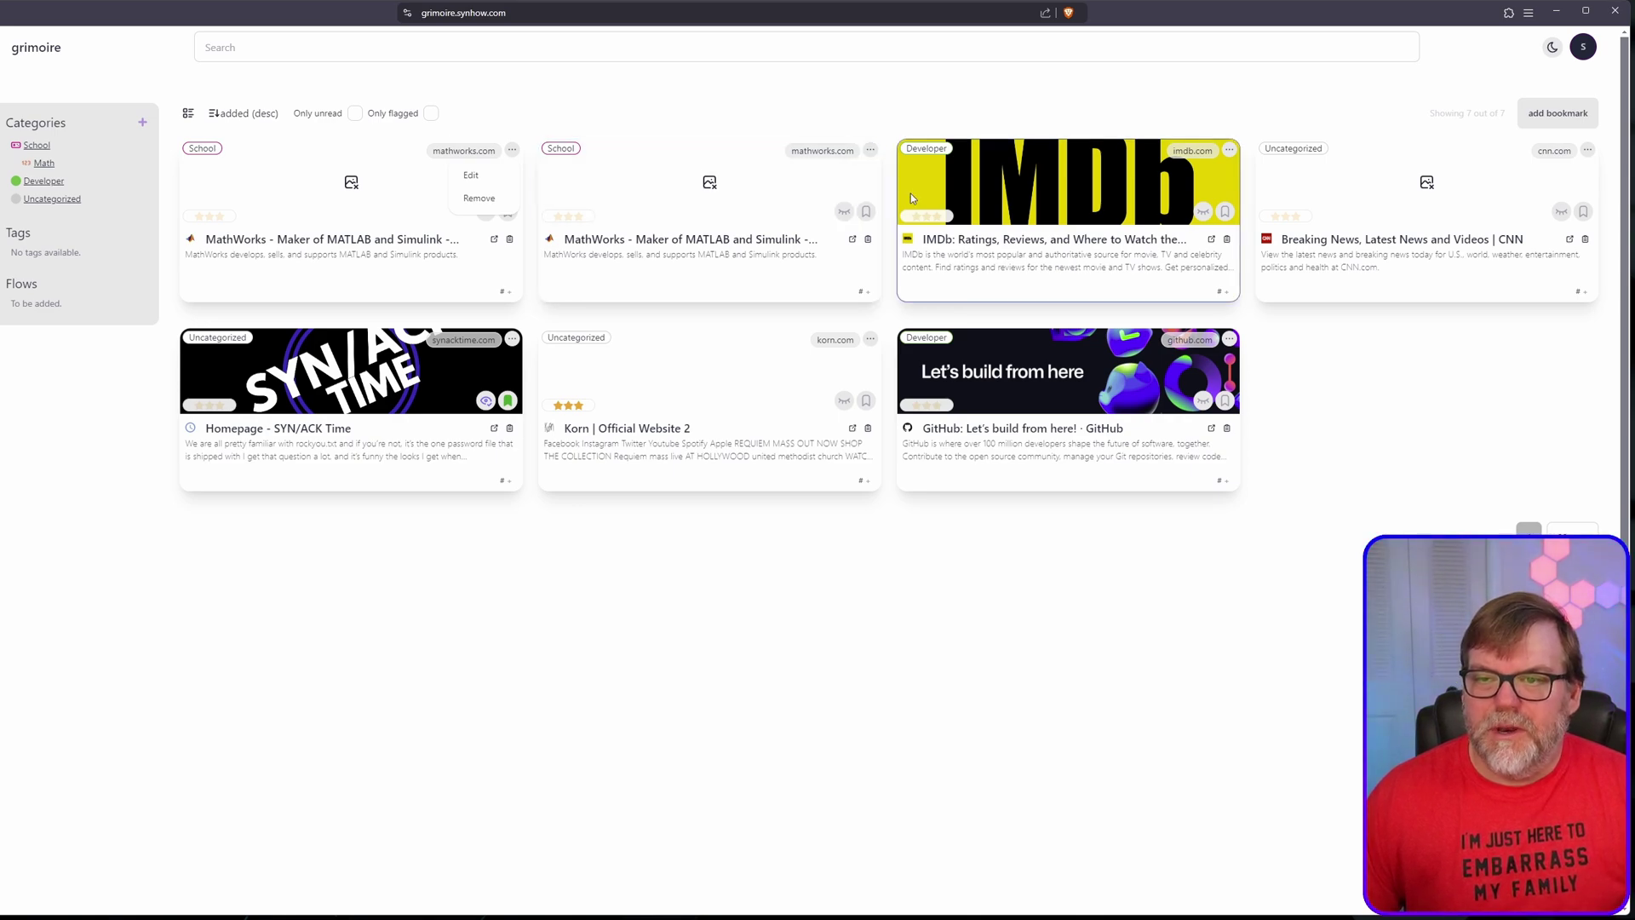
left_click(871, 150)
left_click(838, 198)
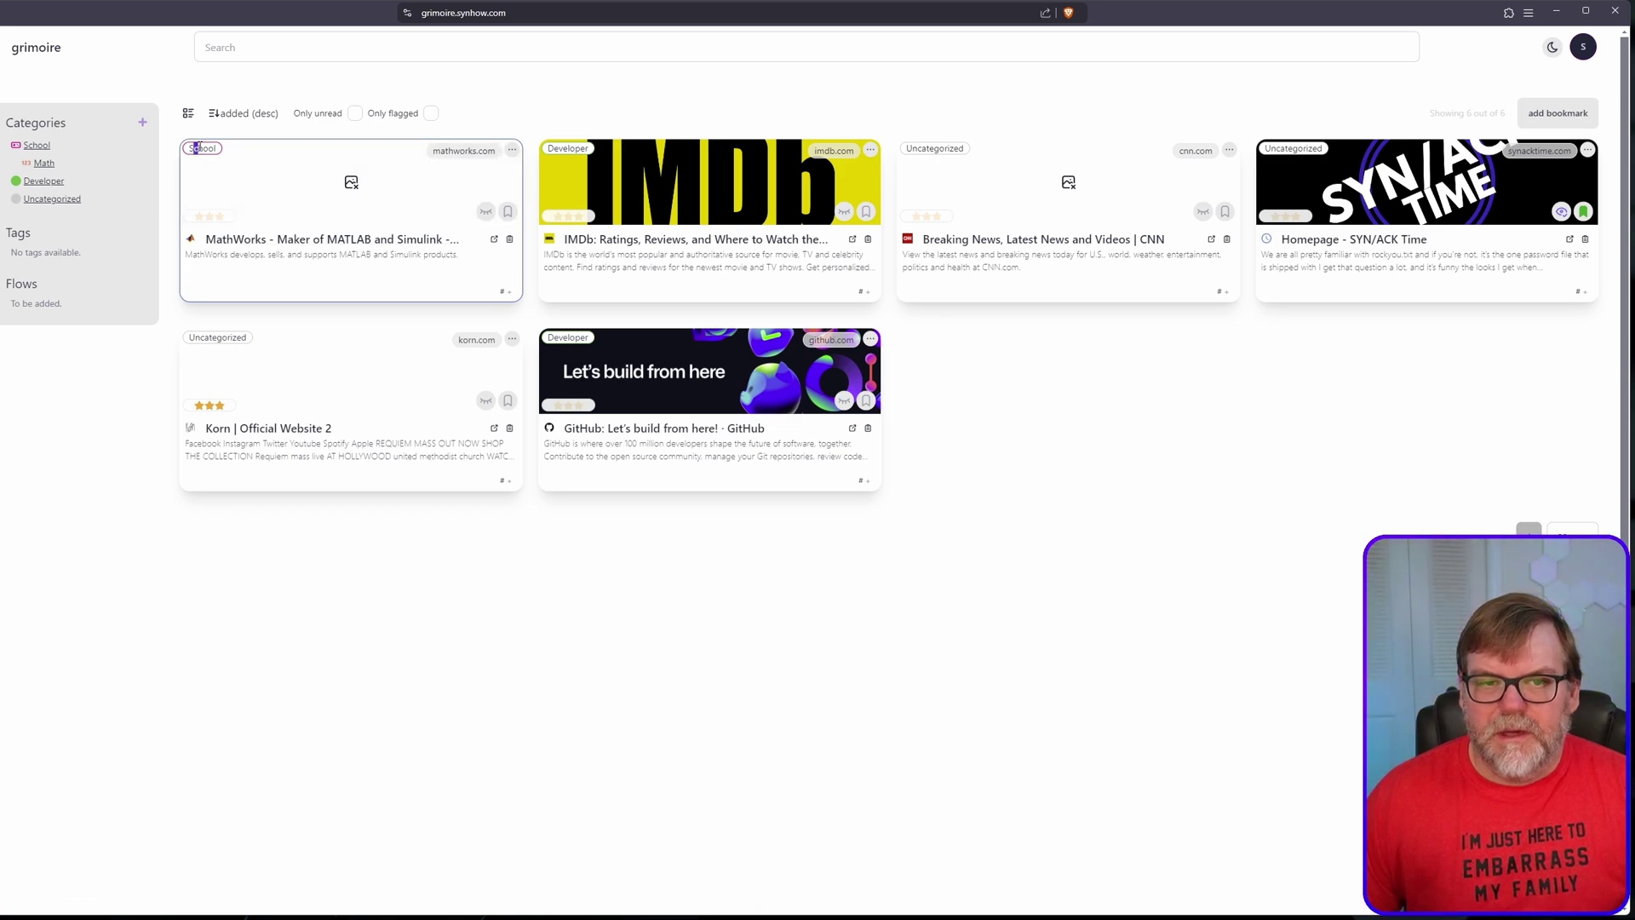
Step: Try setting the MathWorks bookmark's category to Math, then close the edit form unsaved
left_click(512, 150)
left_click(488, 178)
left_click(611, 258)
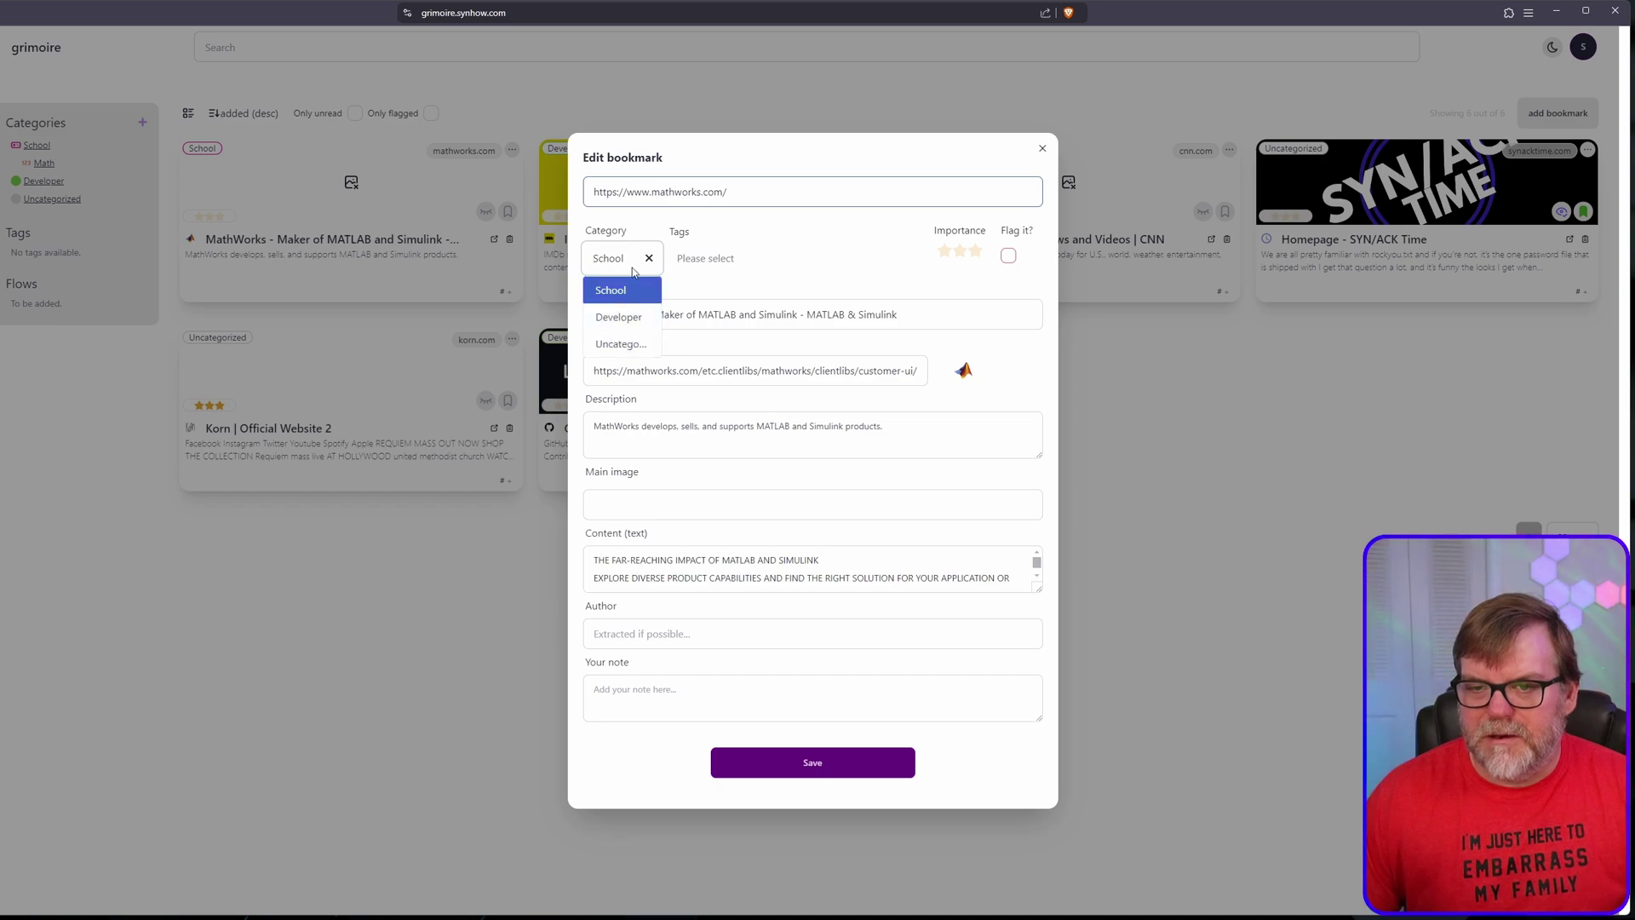
type("school\\math")
key("BackSpace")
key("BackSpace")
key("BackSpace")
key("BackSpace")
key("BackSpace")
key("BackSpace")
key("BackSpace")
key("BackSpace")
type("math")
key("BackSpace")
key("BackSpace")
key("BackSpace")
key("BackSpace")
type("Math")
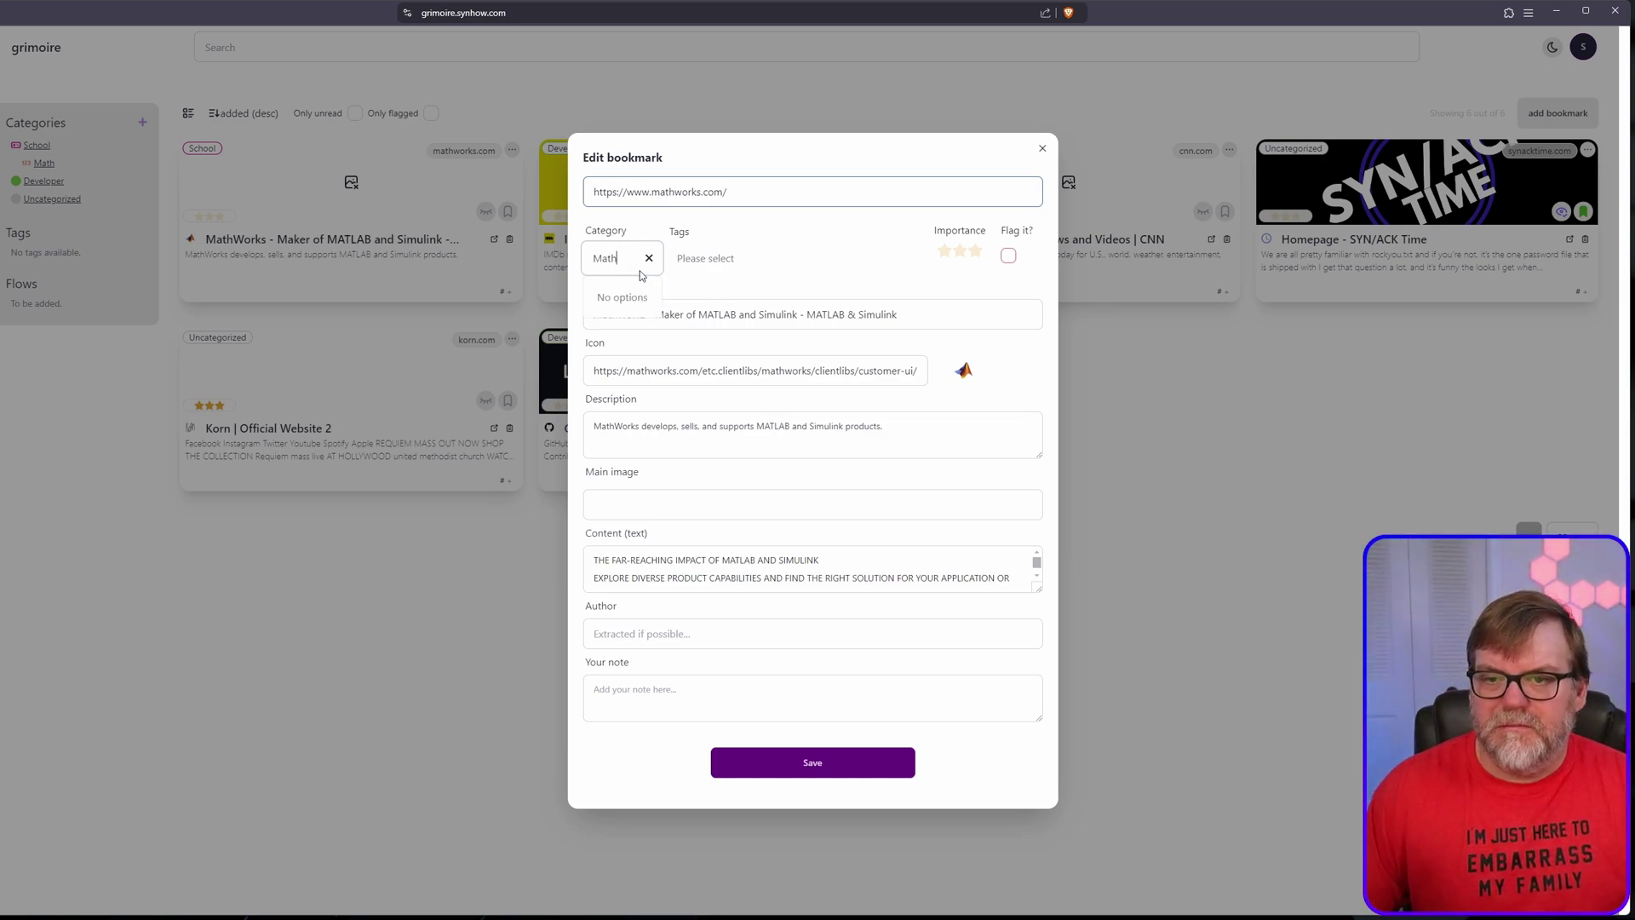
left_click(635, 228)
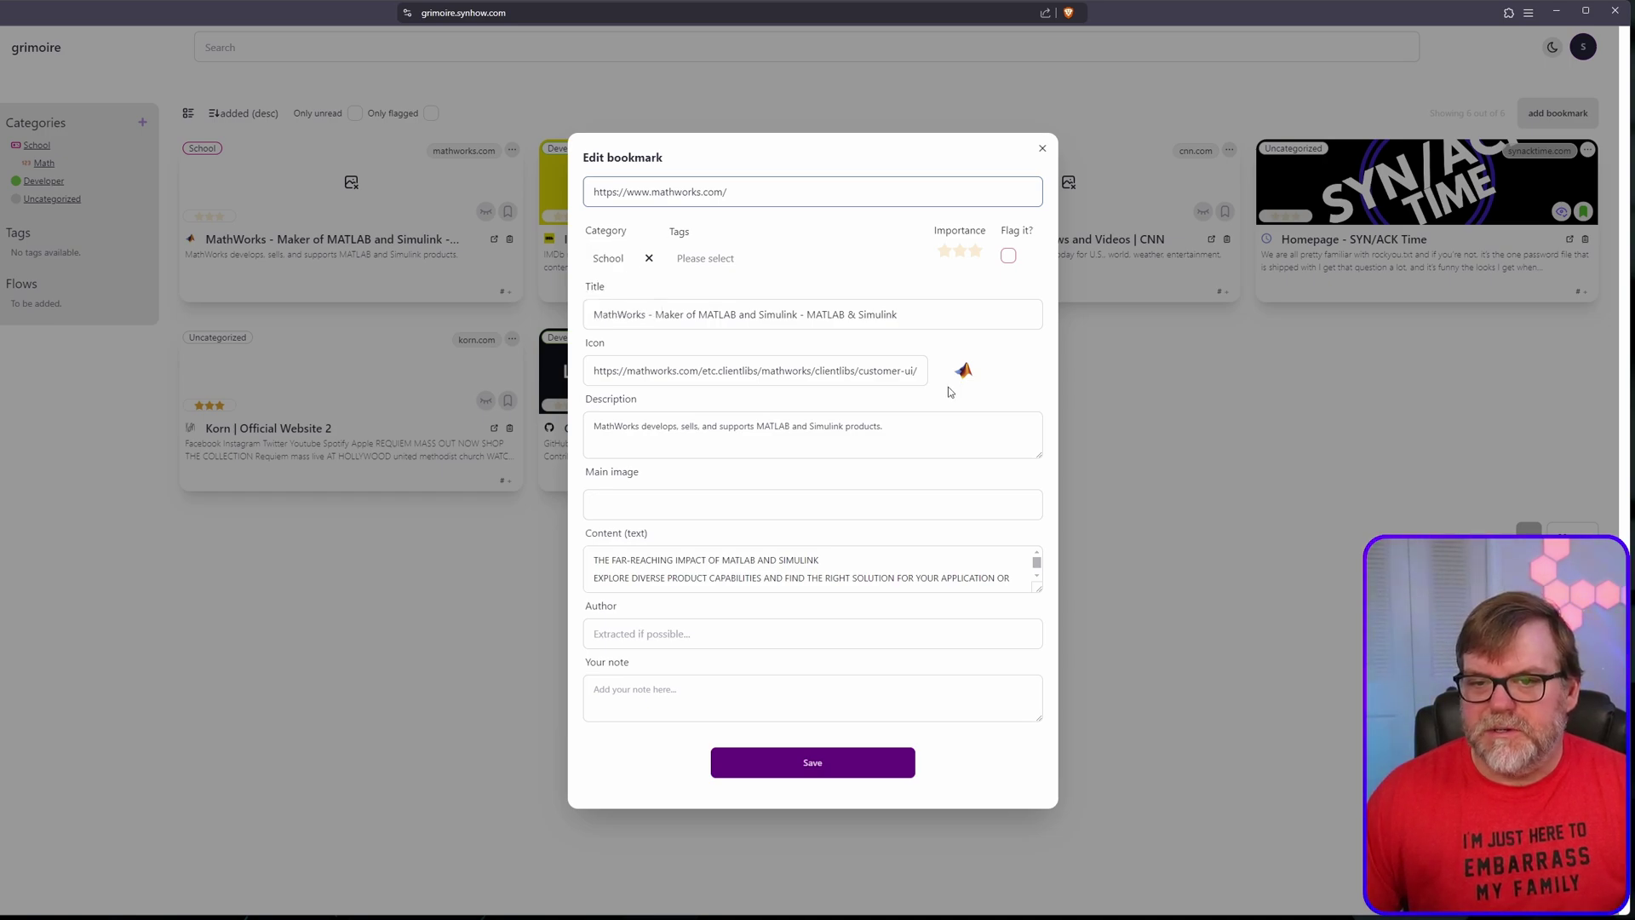
left_click(1042, 148)
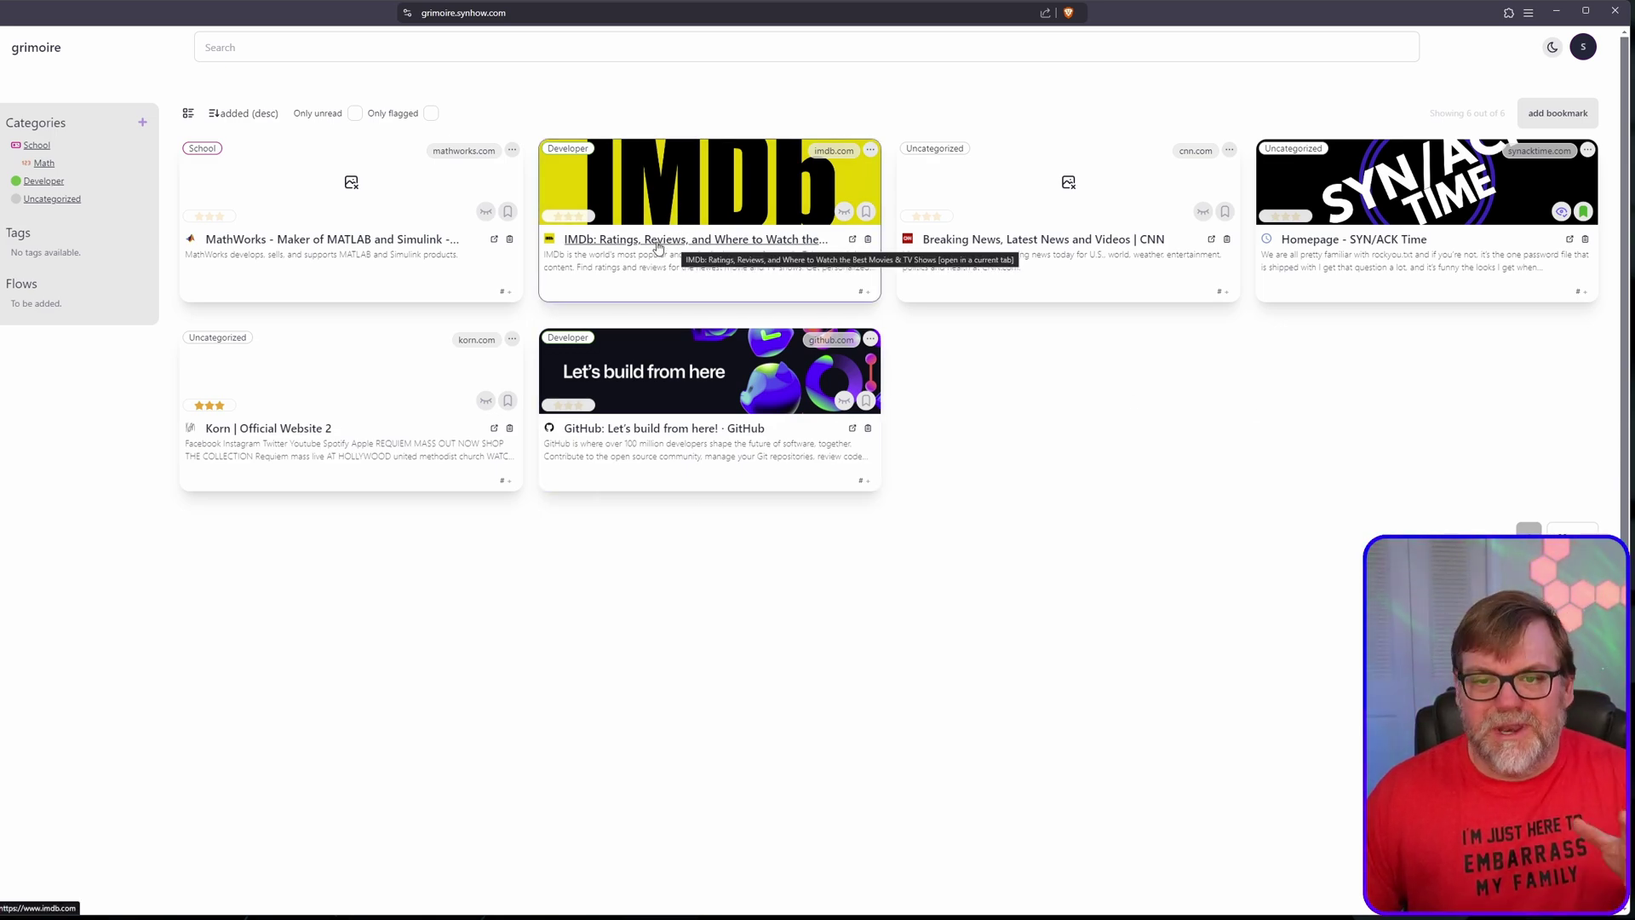
Step: Leave the IMDb site, then inspect the IMDb bookmark's details with its content shown as Text
left_click(660, 246)
key("ctrl+w")
left_click(707, 264)
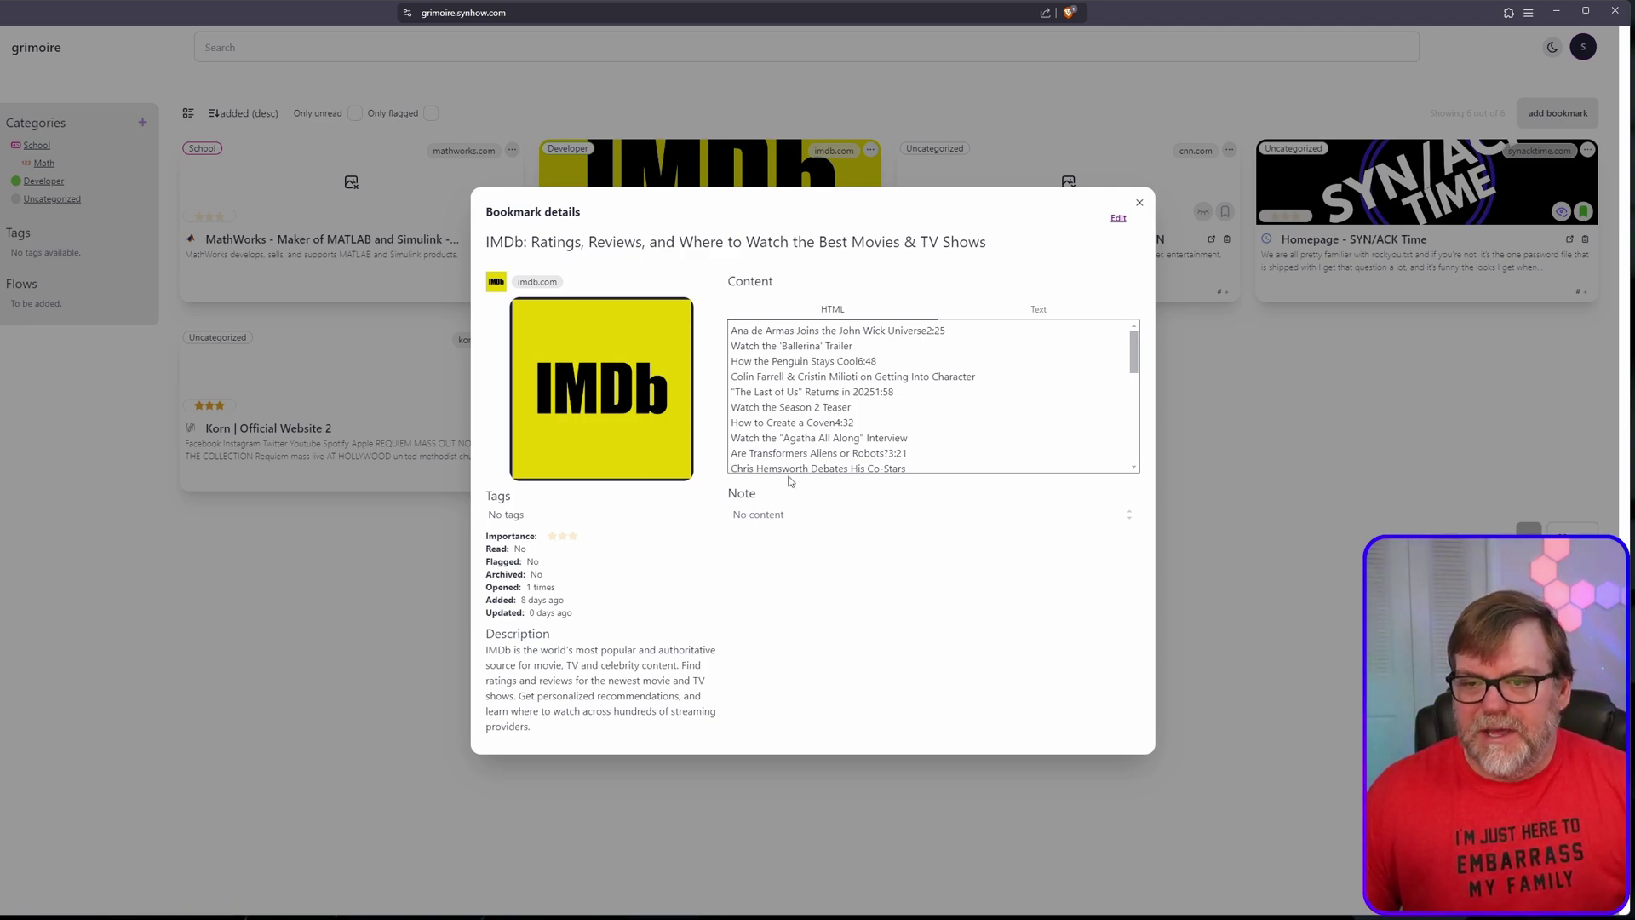
scroll(793, 439, "down", 5)
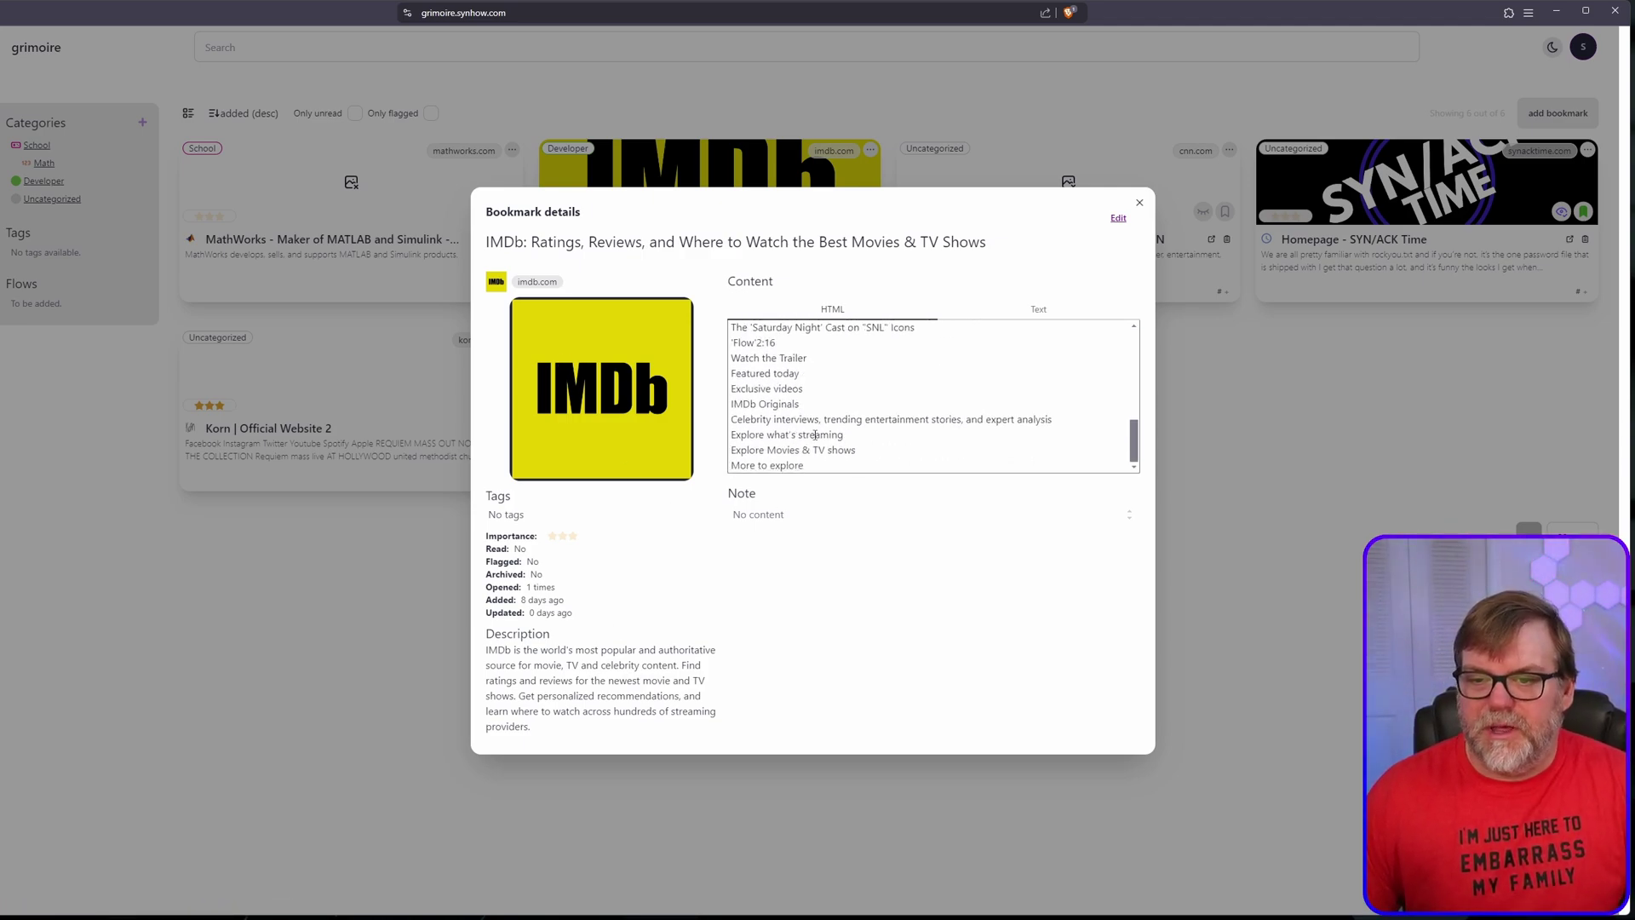
scroll(818, 432, "up", 5)
left_click(1039, 309)
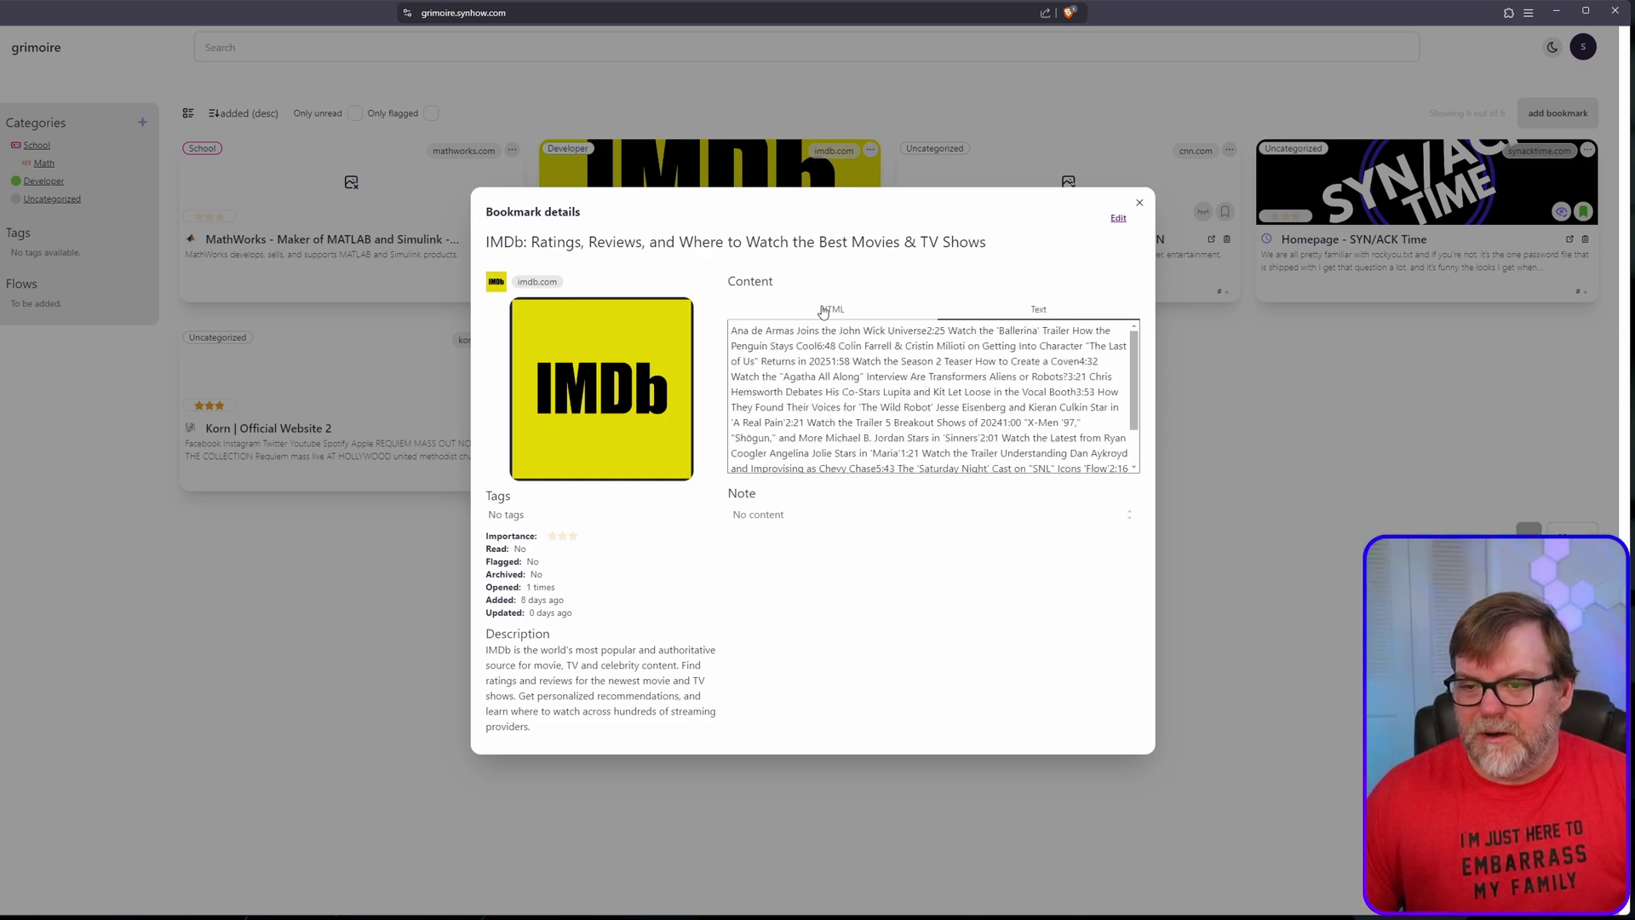
left_click(1137, 202)
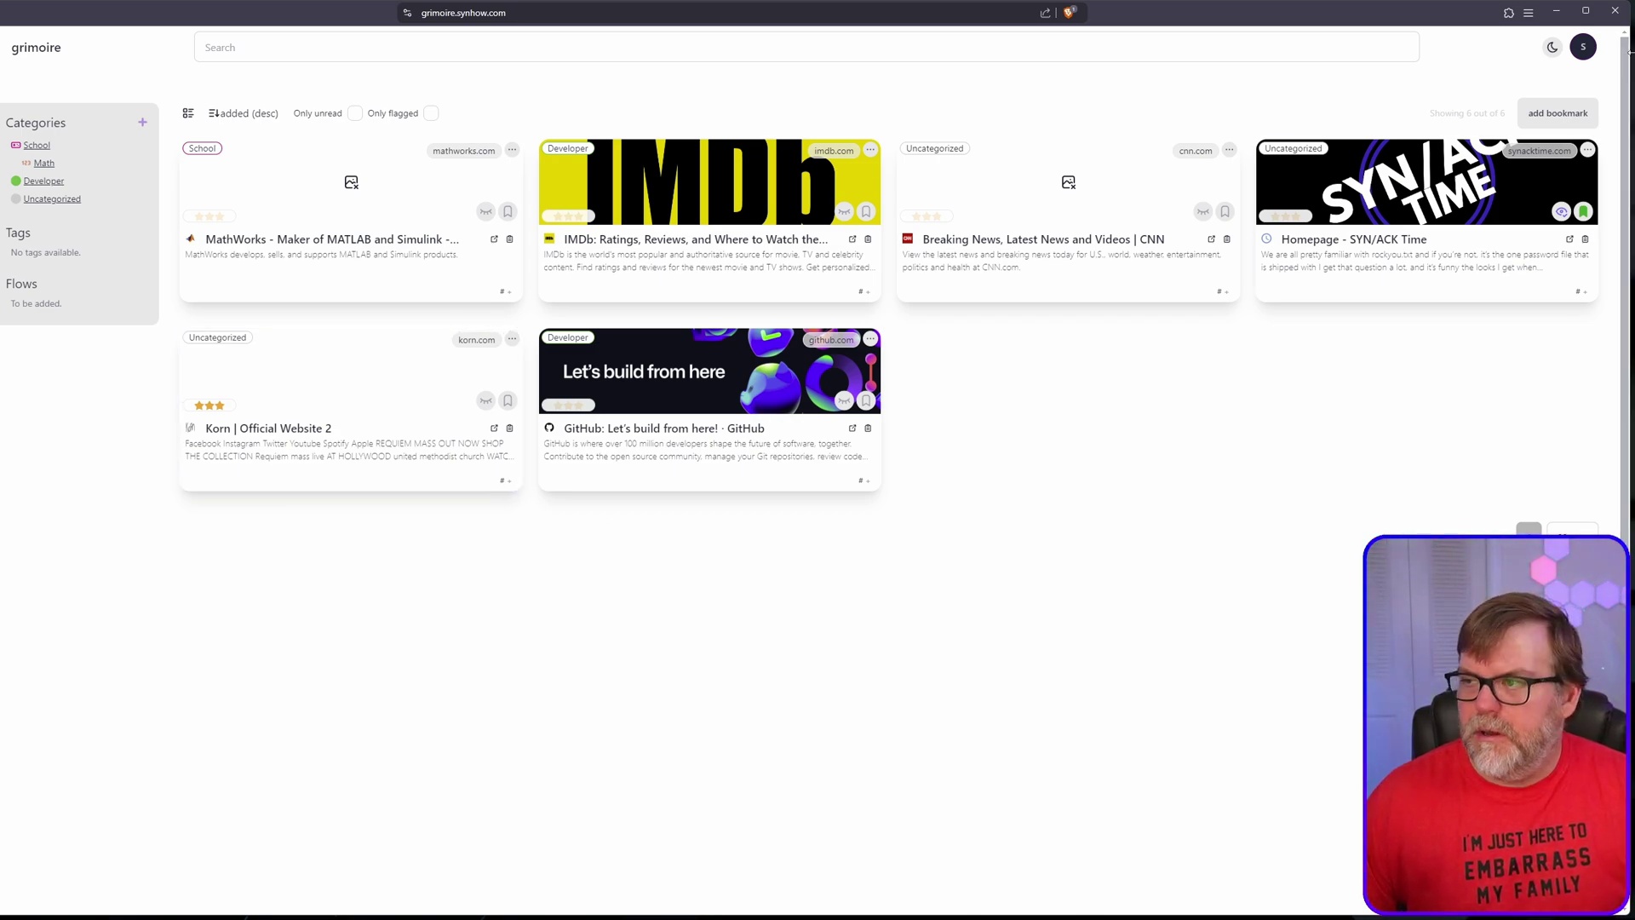
Step: In user settings, keep OpenAI as provider, choose the Dark theme, enable animations, and save
left_click(1583, 46)
left_click(1562, 95)
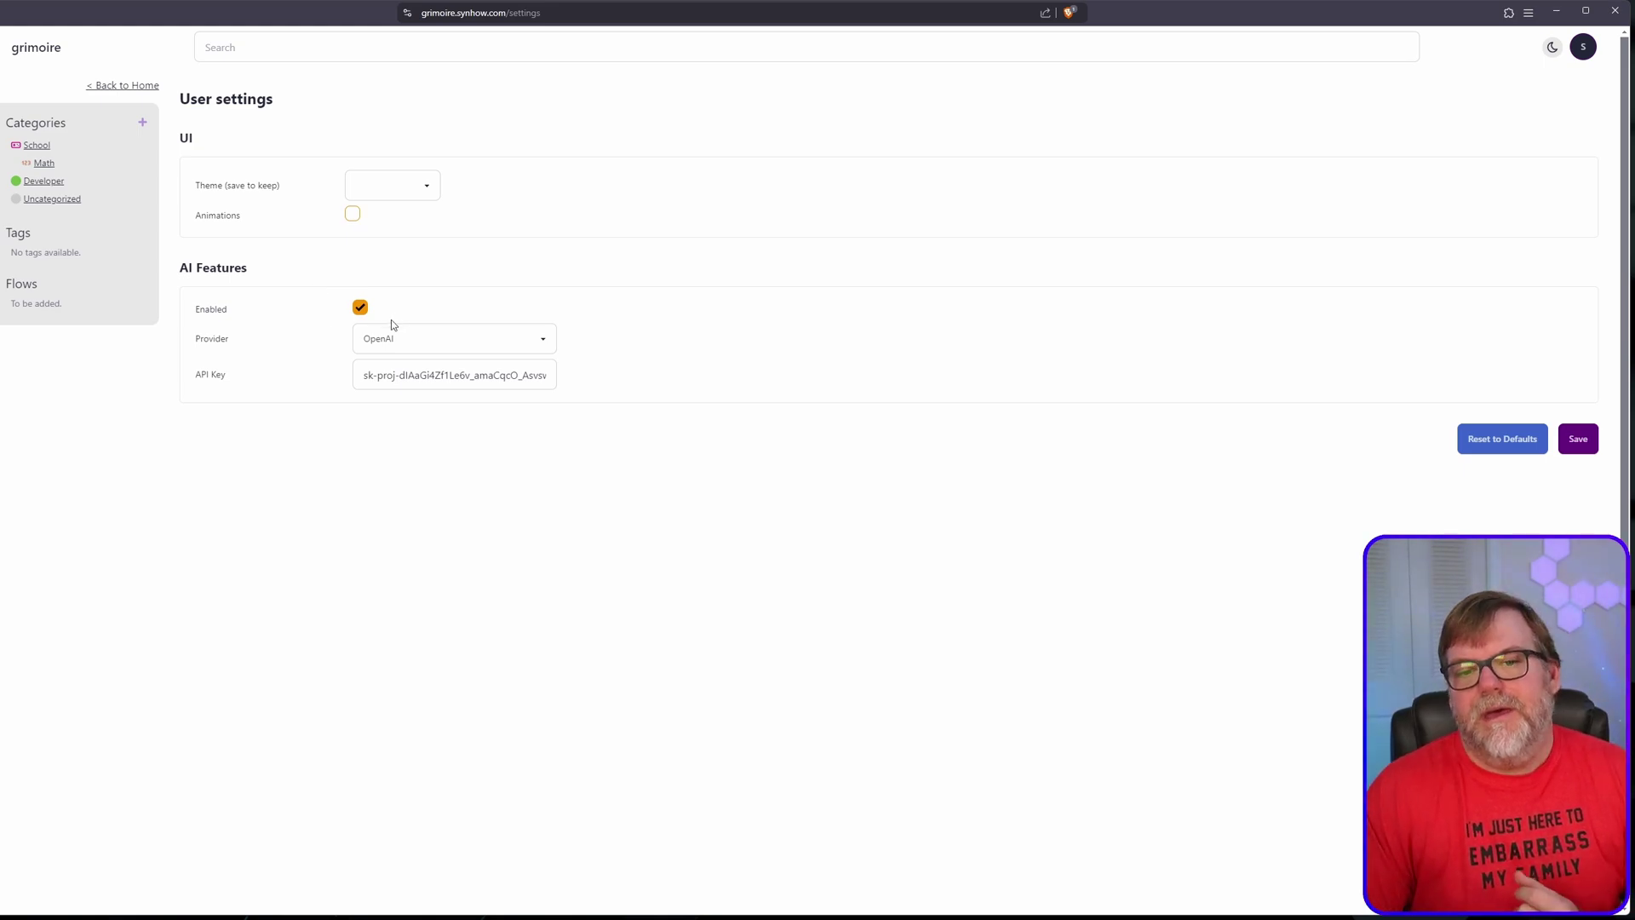
left_click(401, 338)
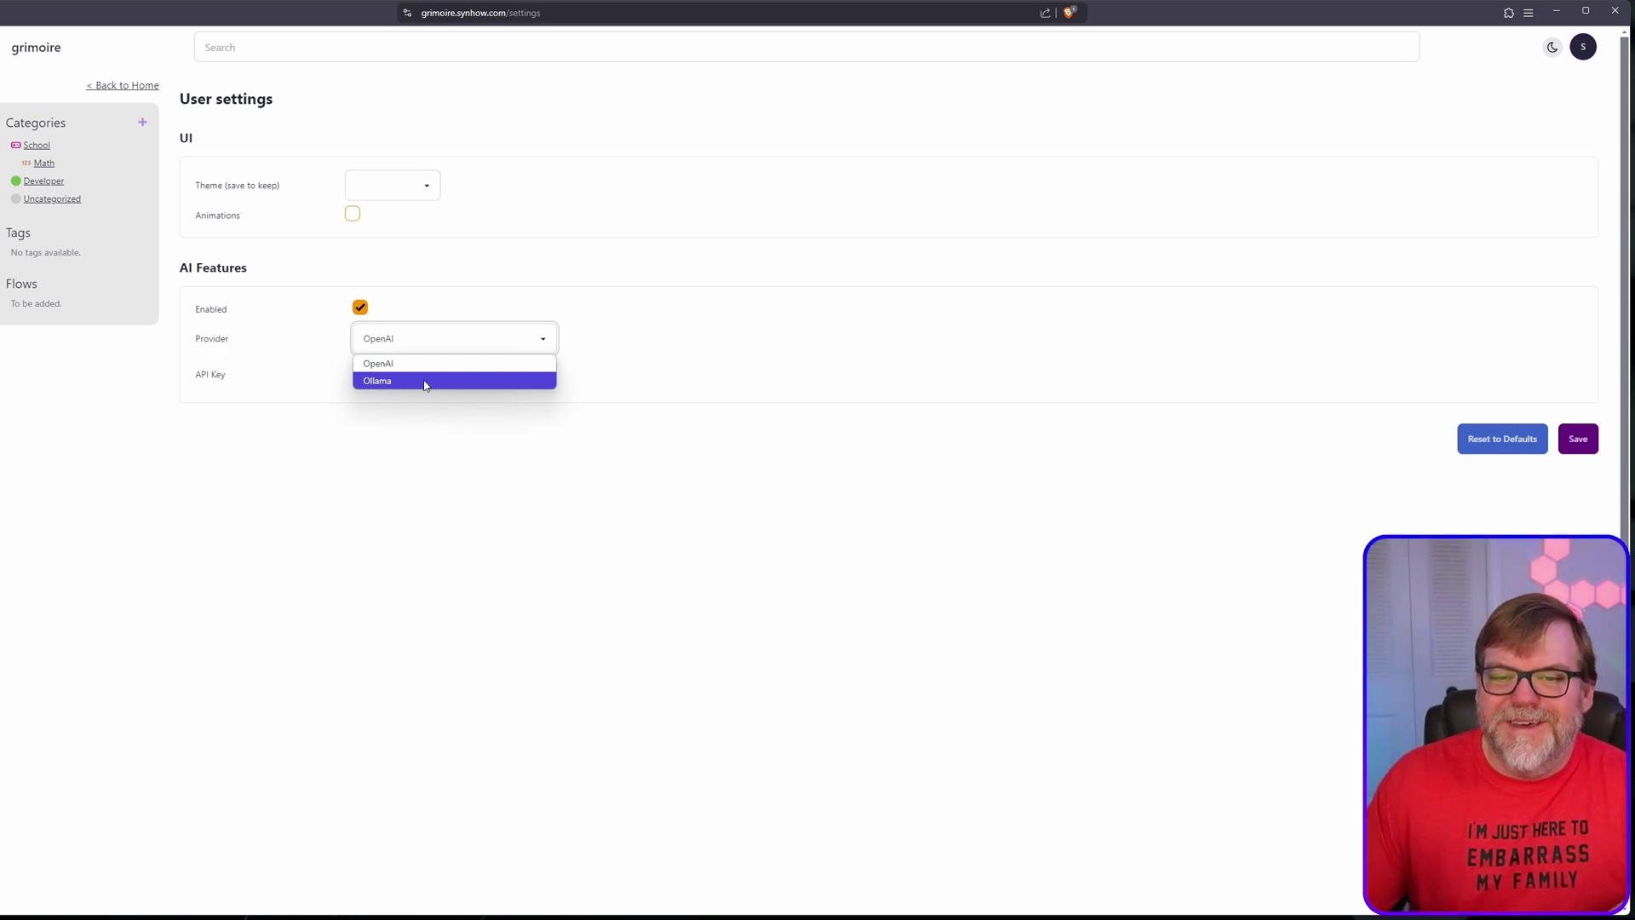
left_click(566, 460)
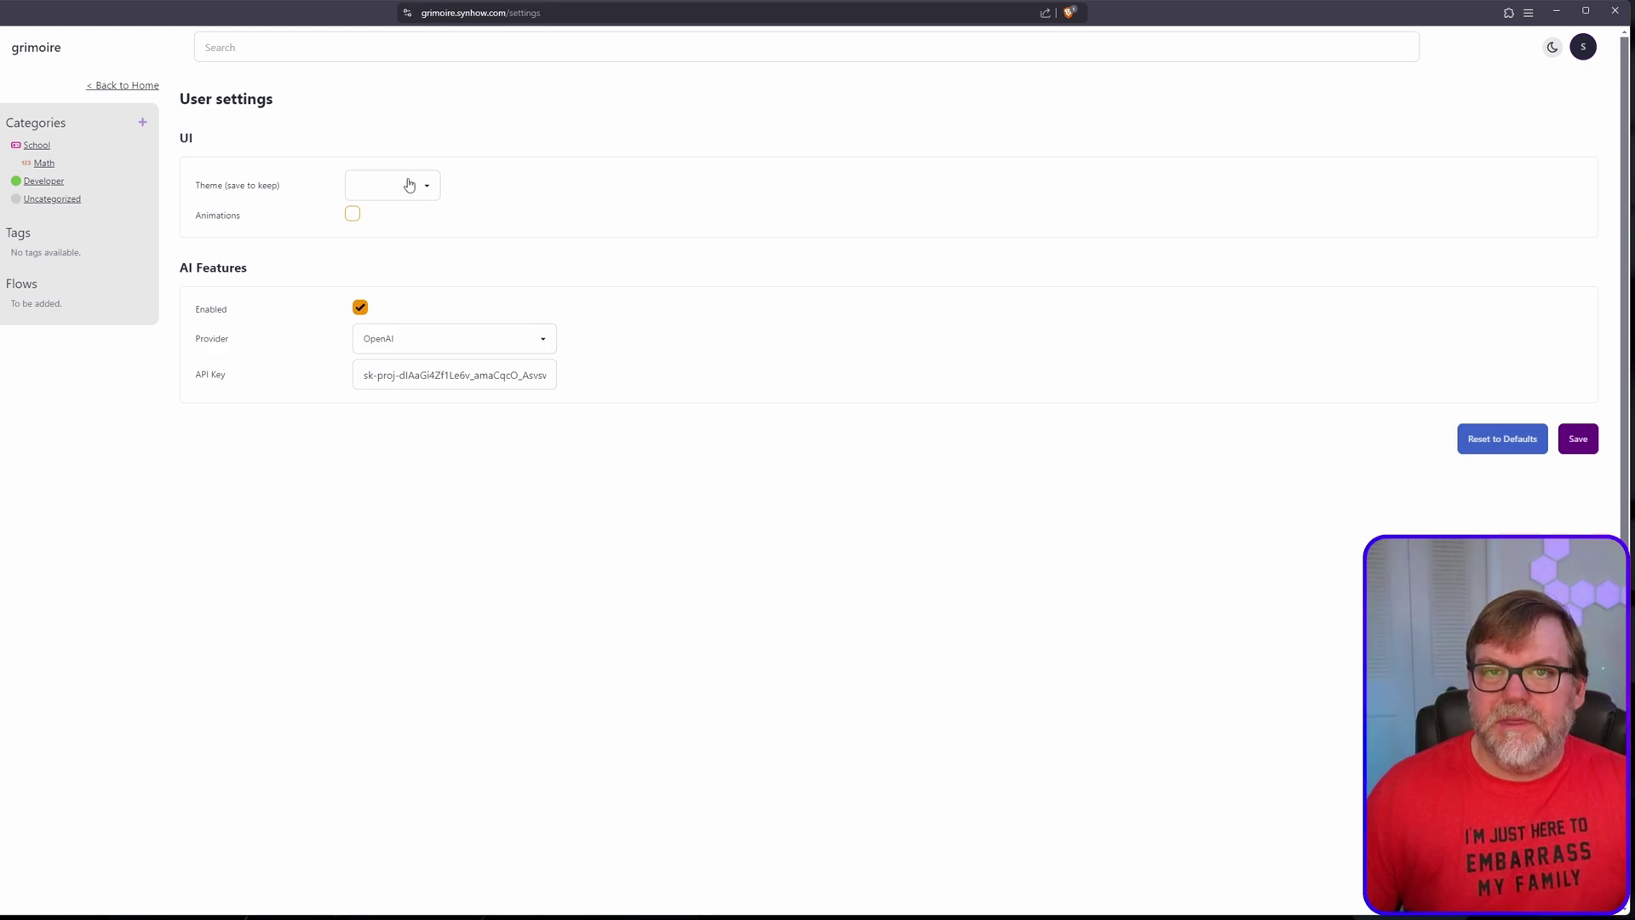
left_click(435, 195)
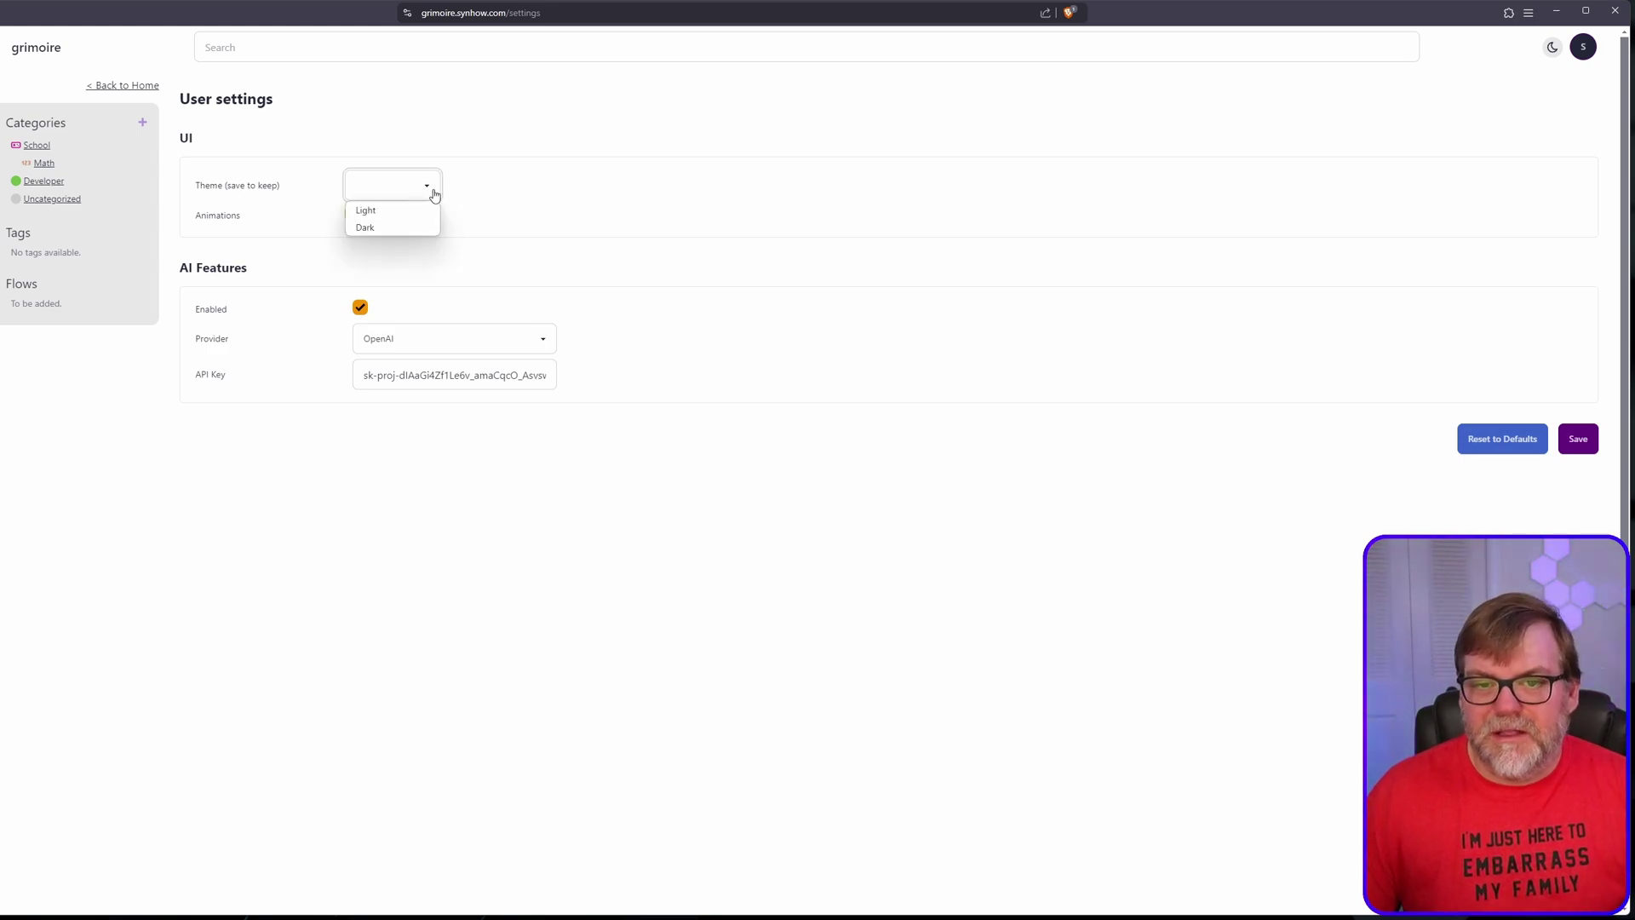
left_click(392, 228)
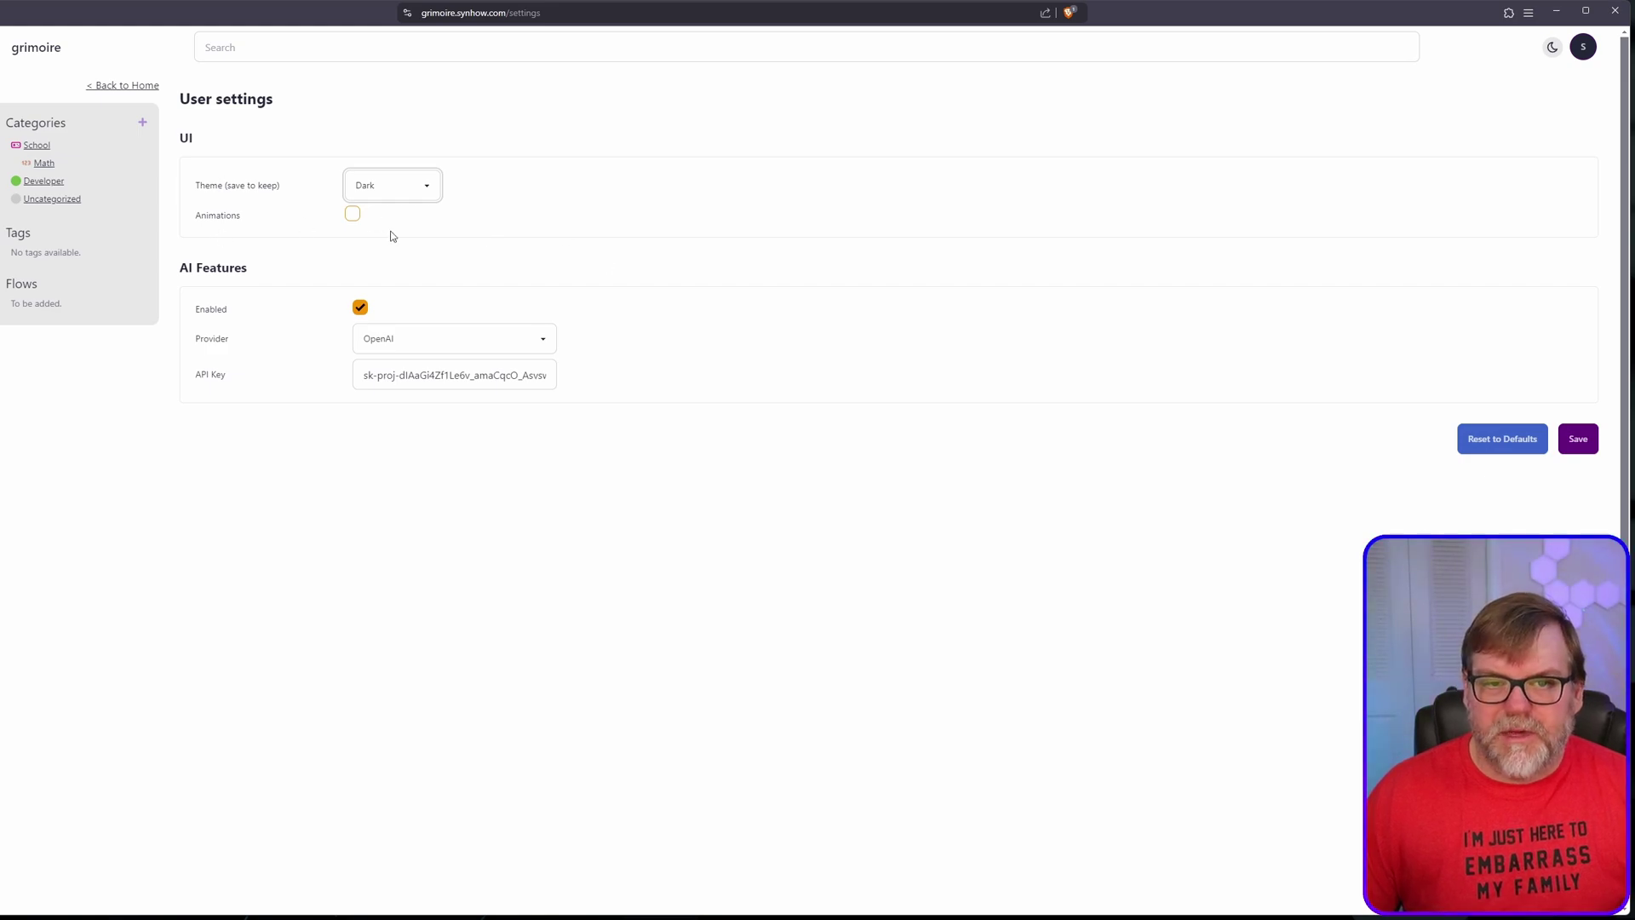
left_click(351, 215)
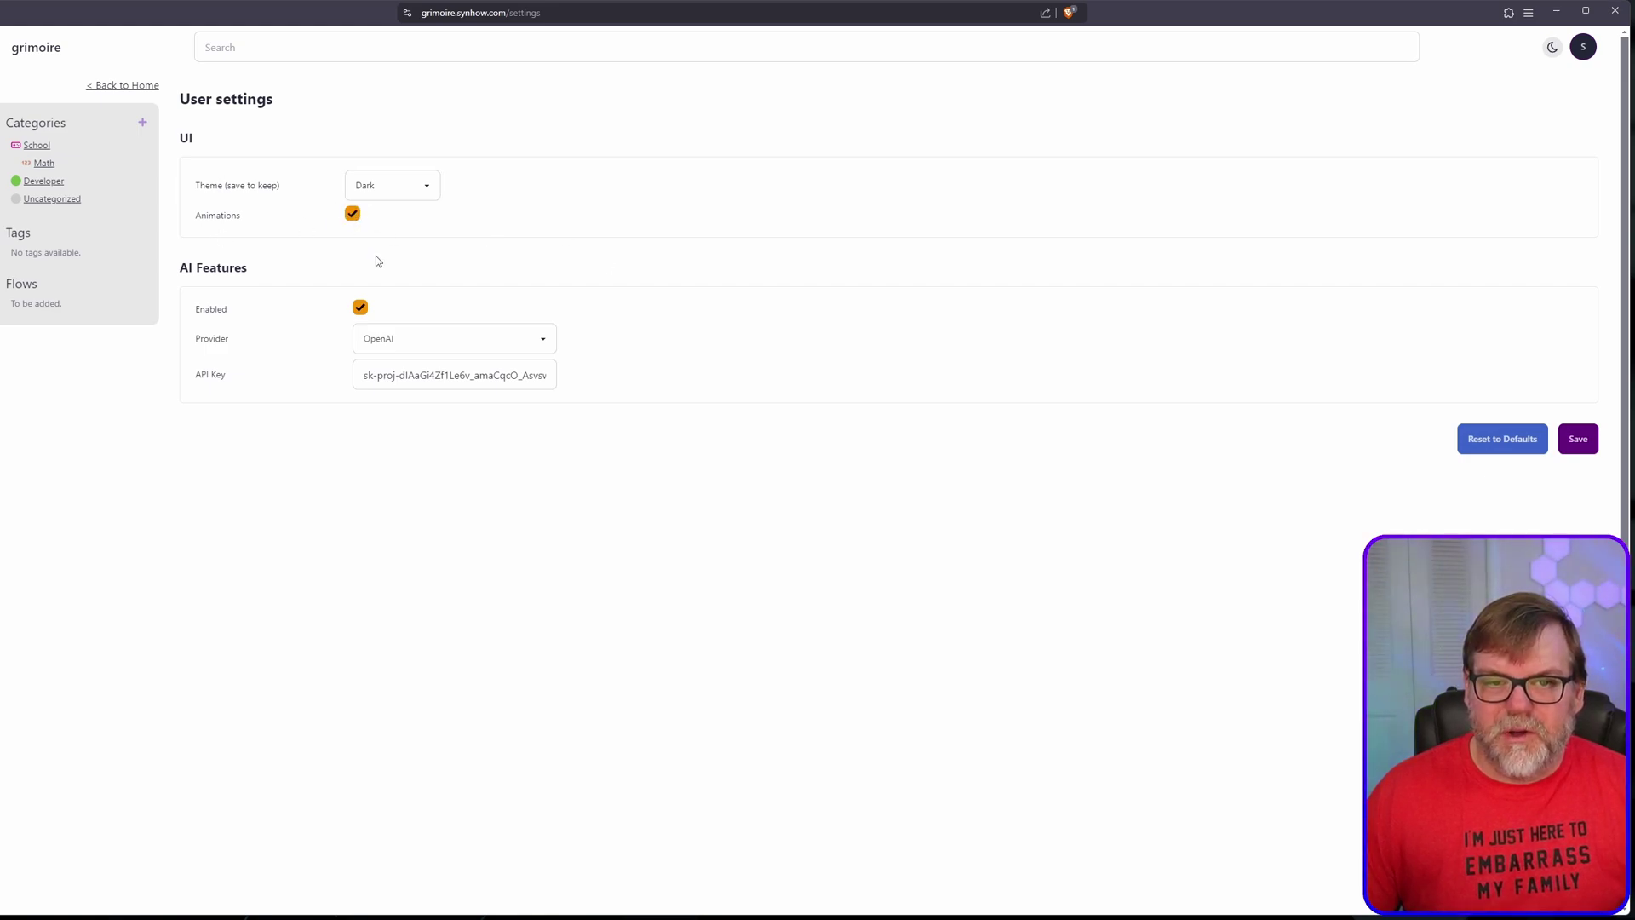
left_click(1578, 439)
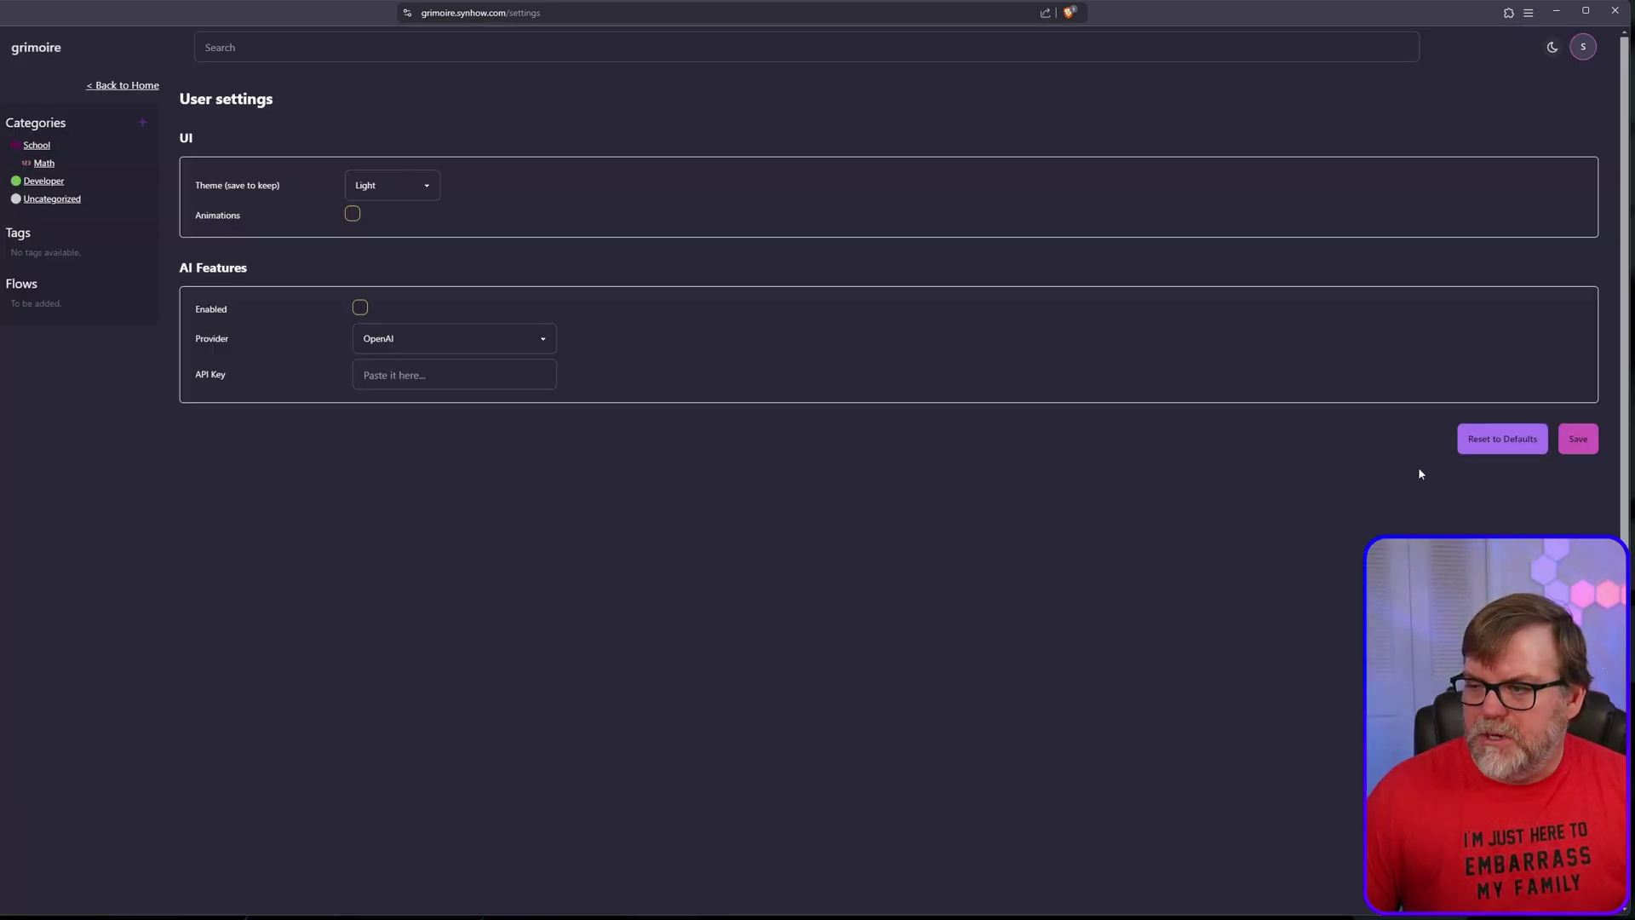
Step: Check the Korn bookmark's category options without changes, then filter the grid to School
left_click(34, 51)
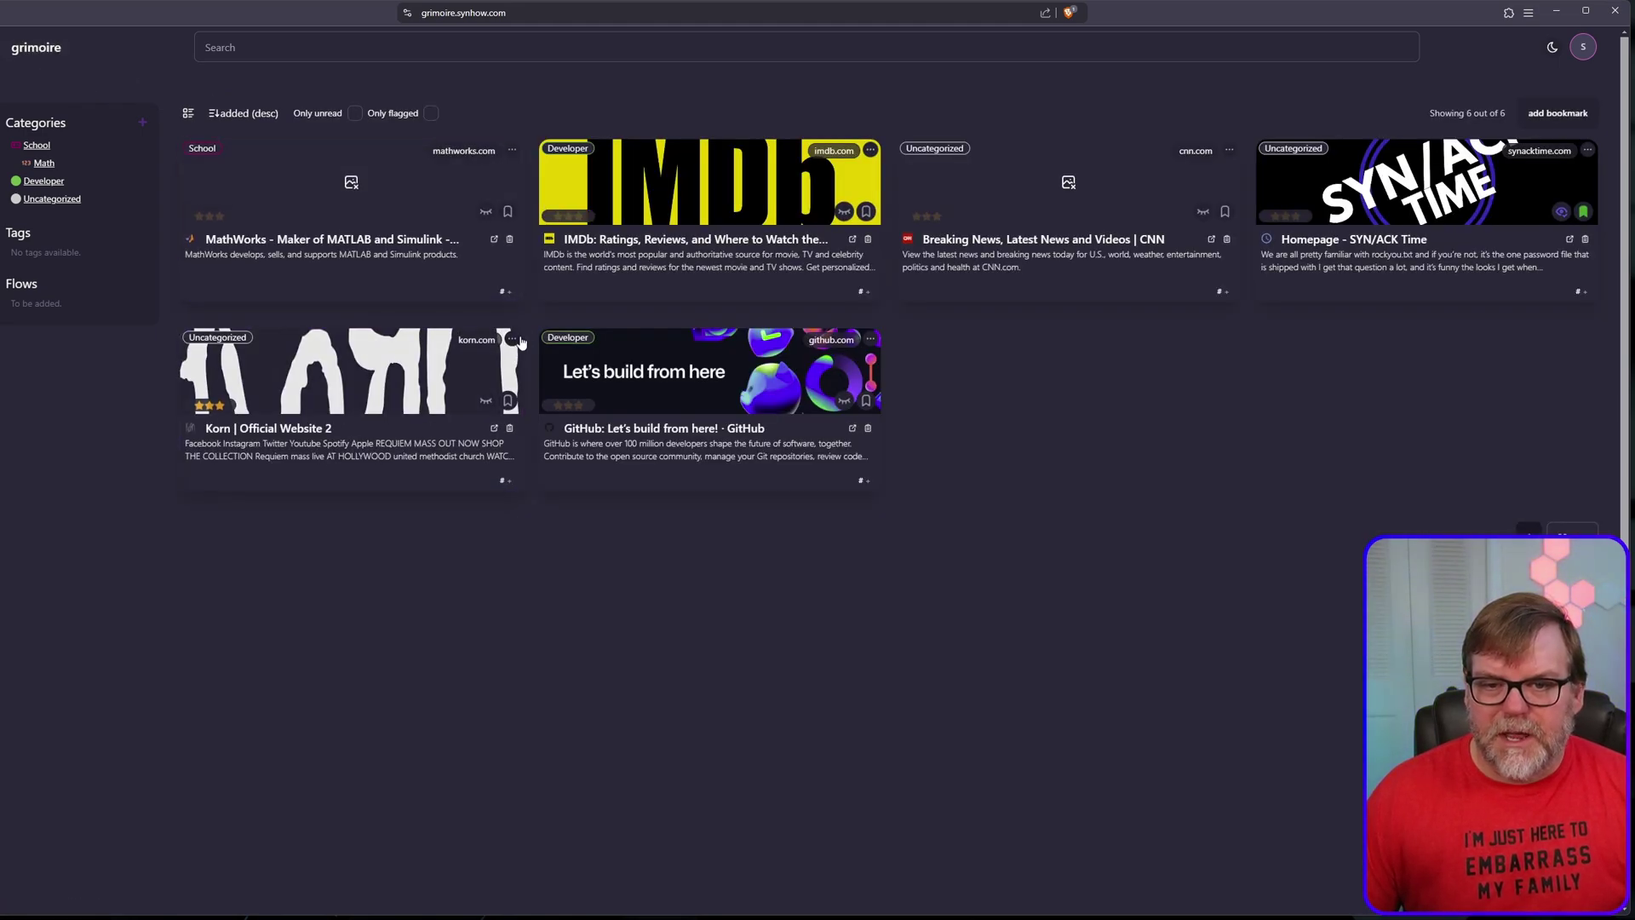
left_click(512, 340)
left_click(511, 362)
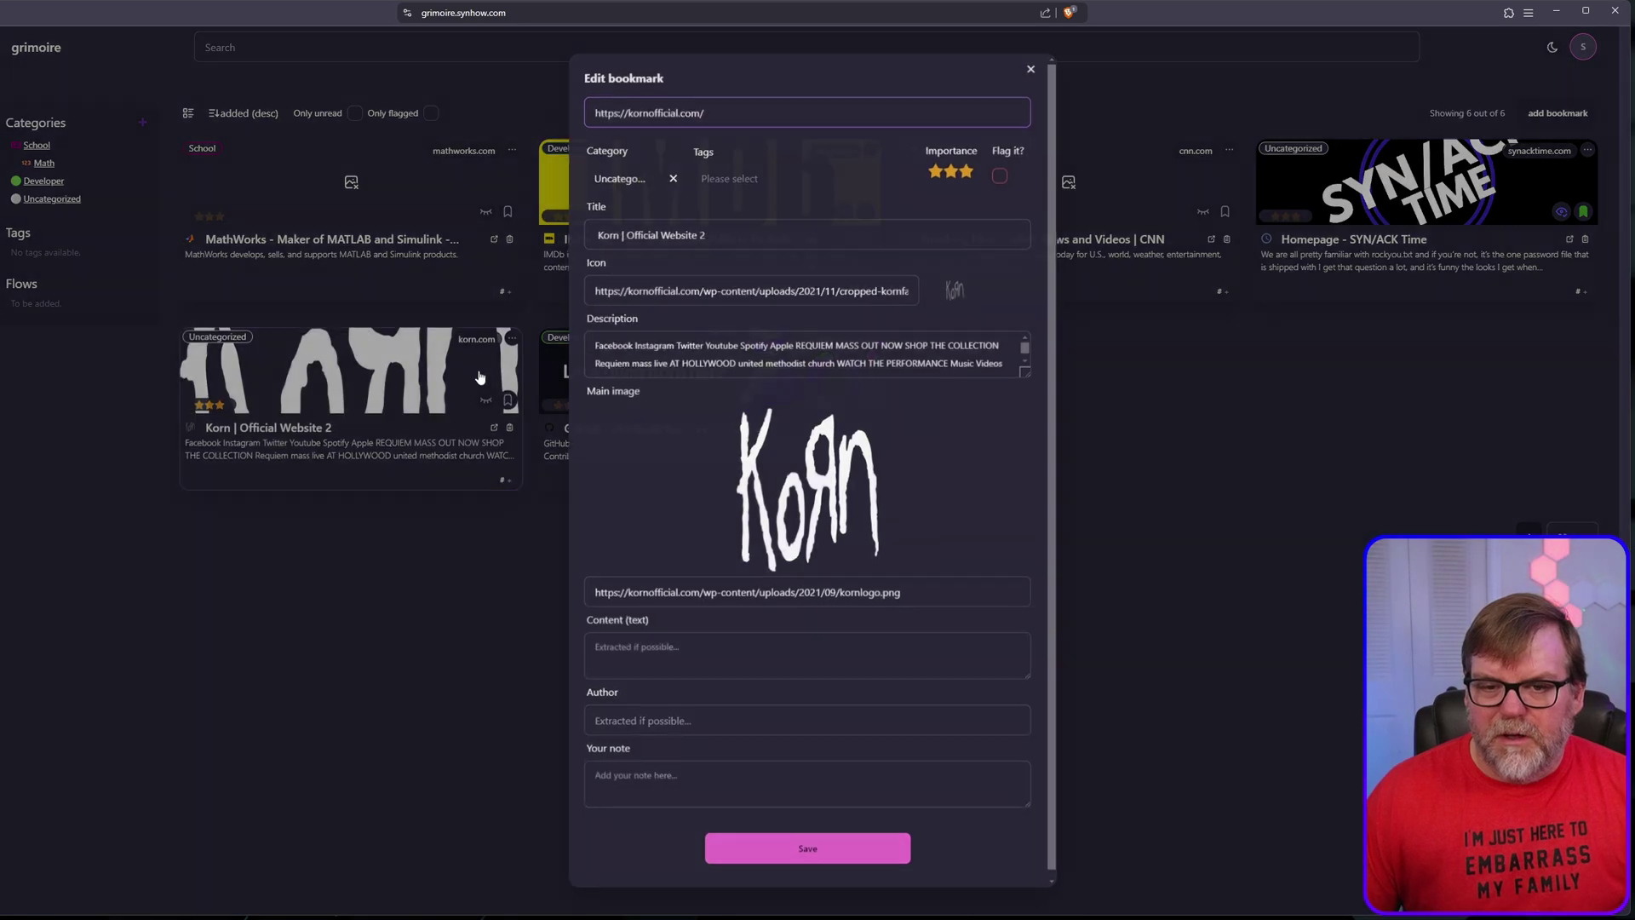
left_click(618, 180)
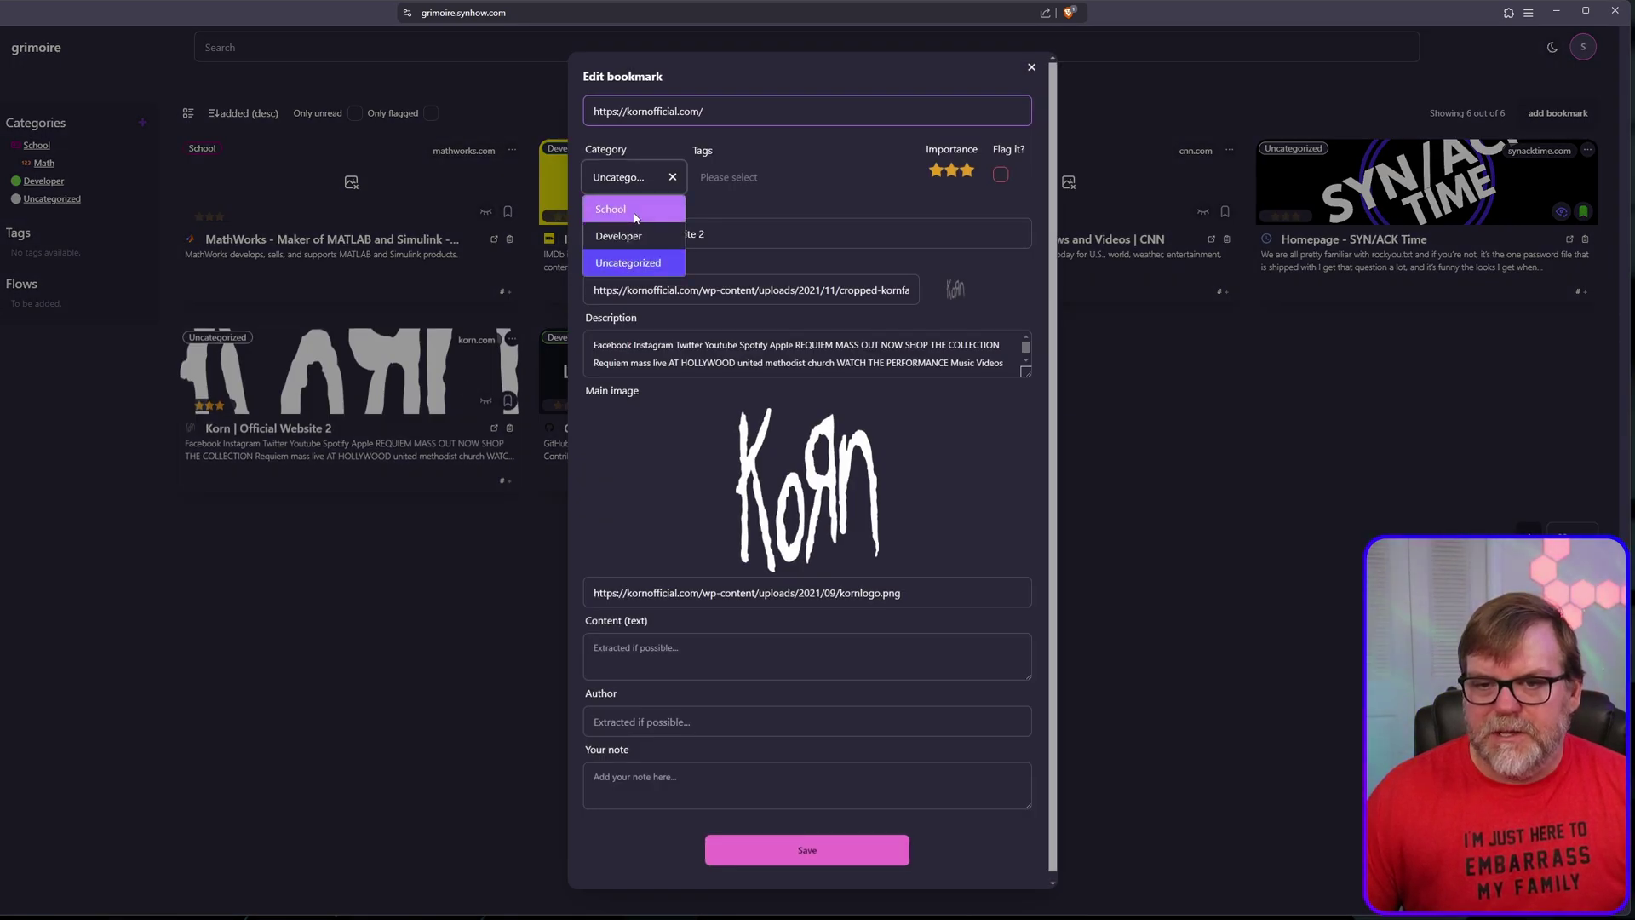
left_click(492, 585)
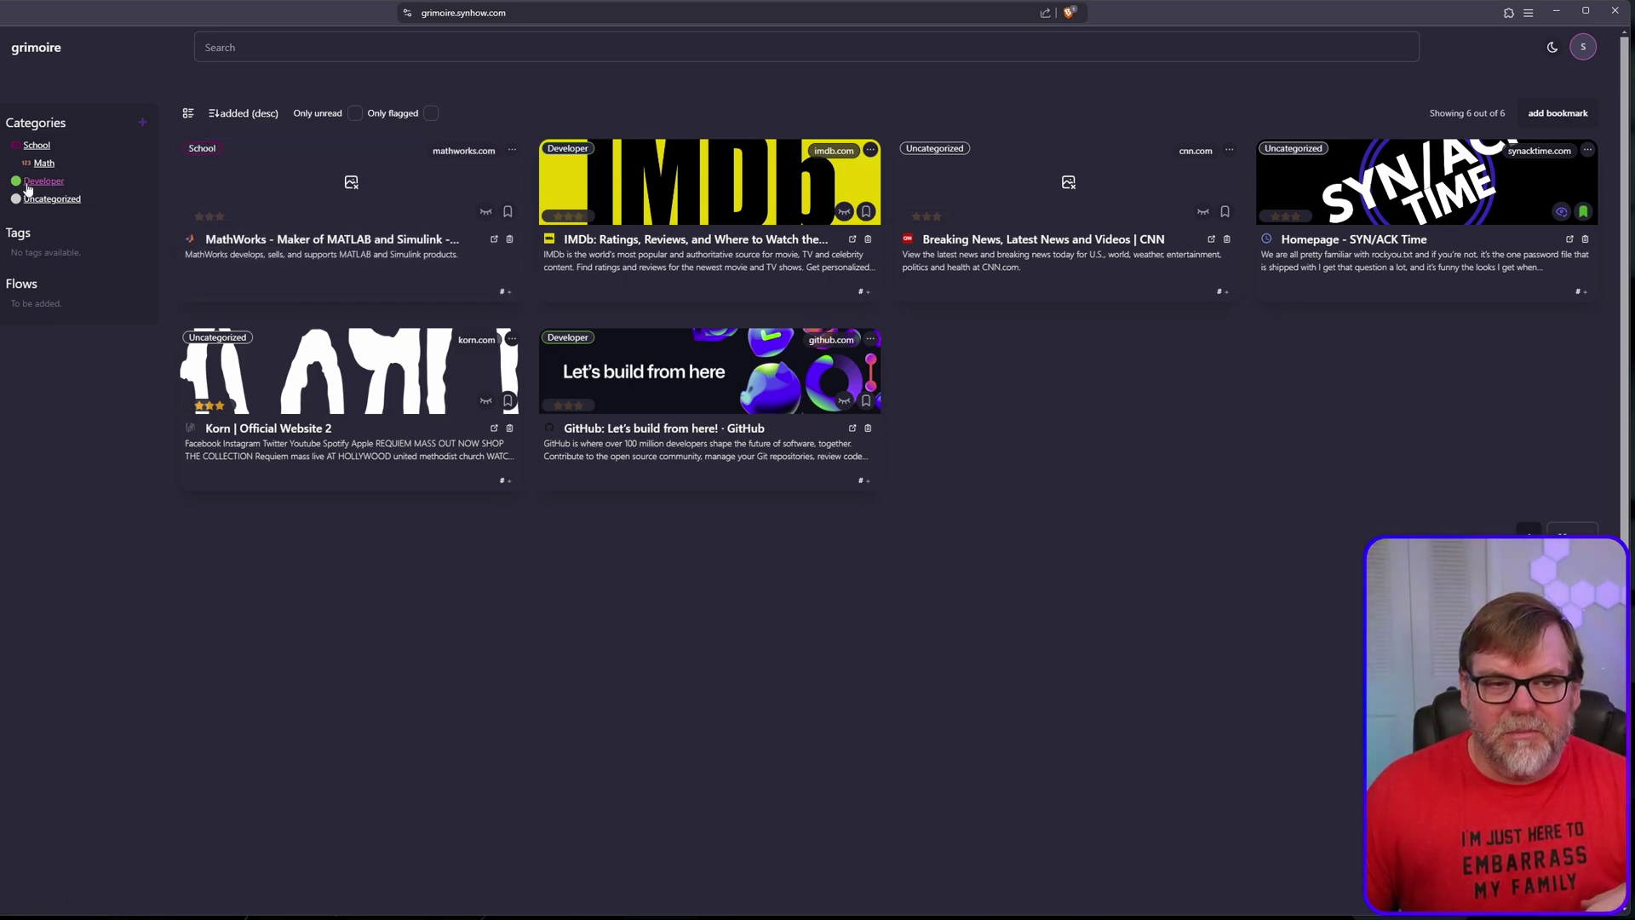
left_click(38, 145)
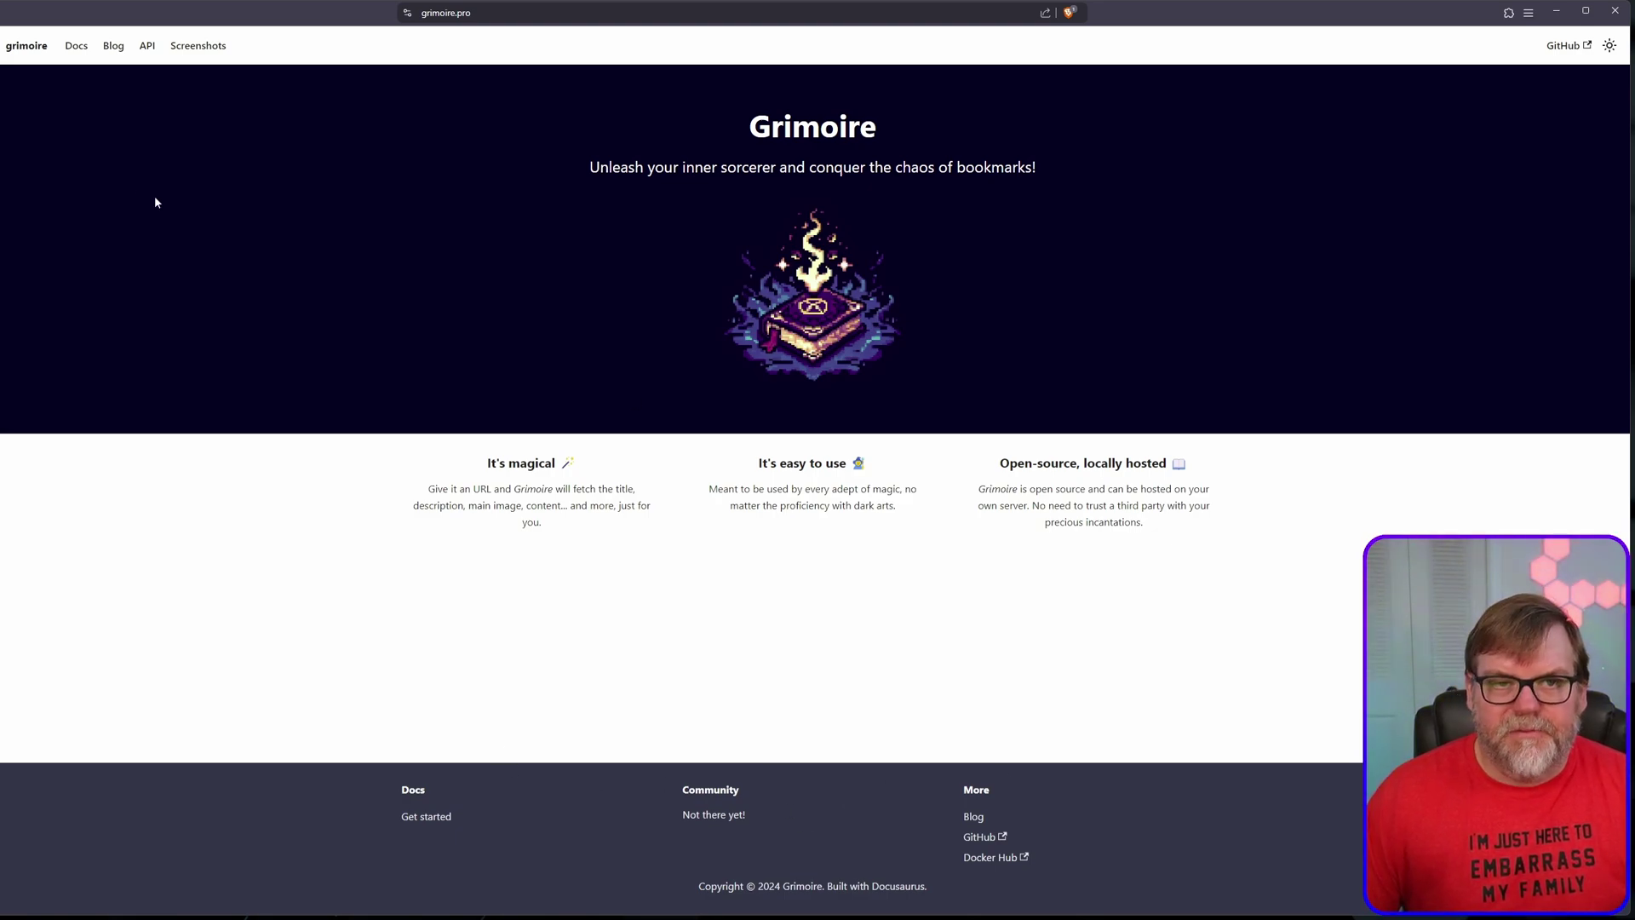
Step: Open the docs Introduction page and the Grimoire Companion extension's sign-in popup
left_click(75, 48)
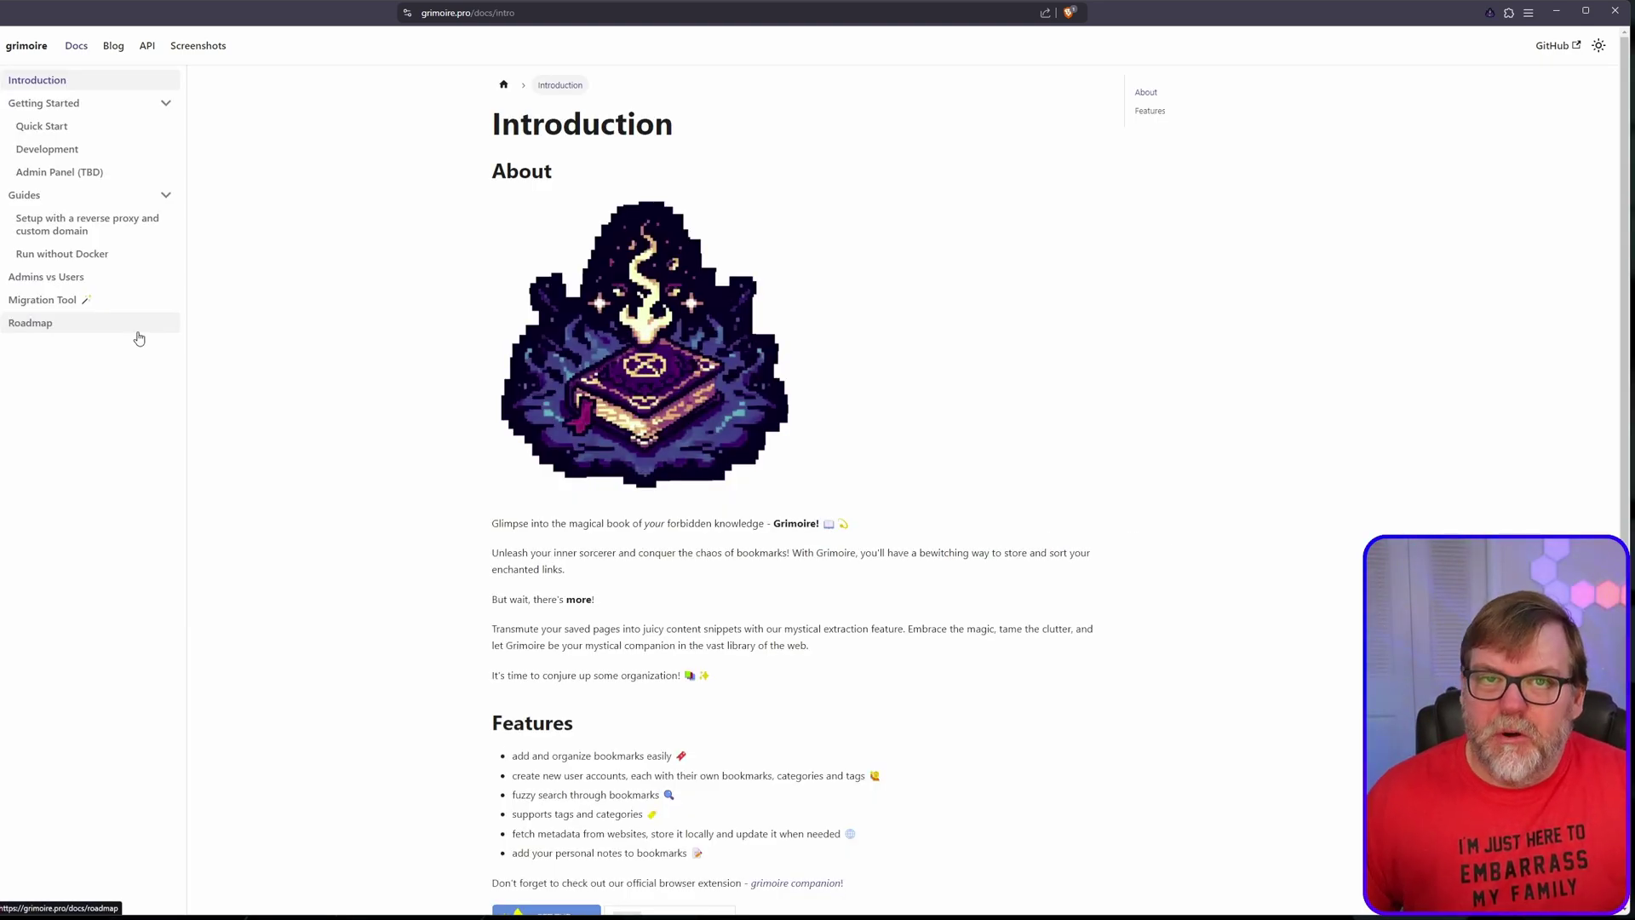
scroll(353, 387, "down", 3)
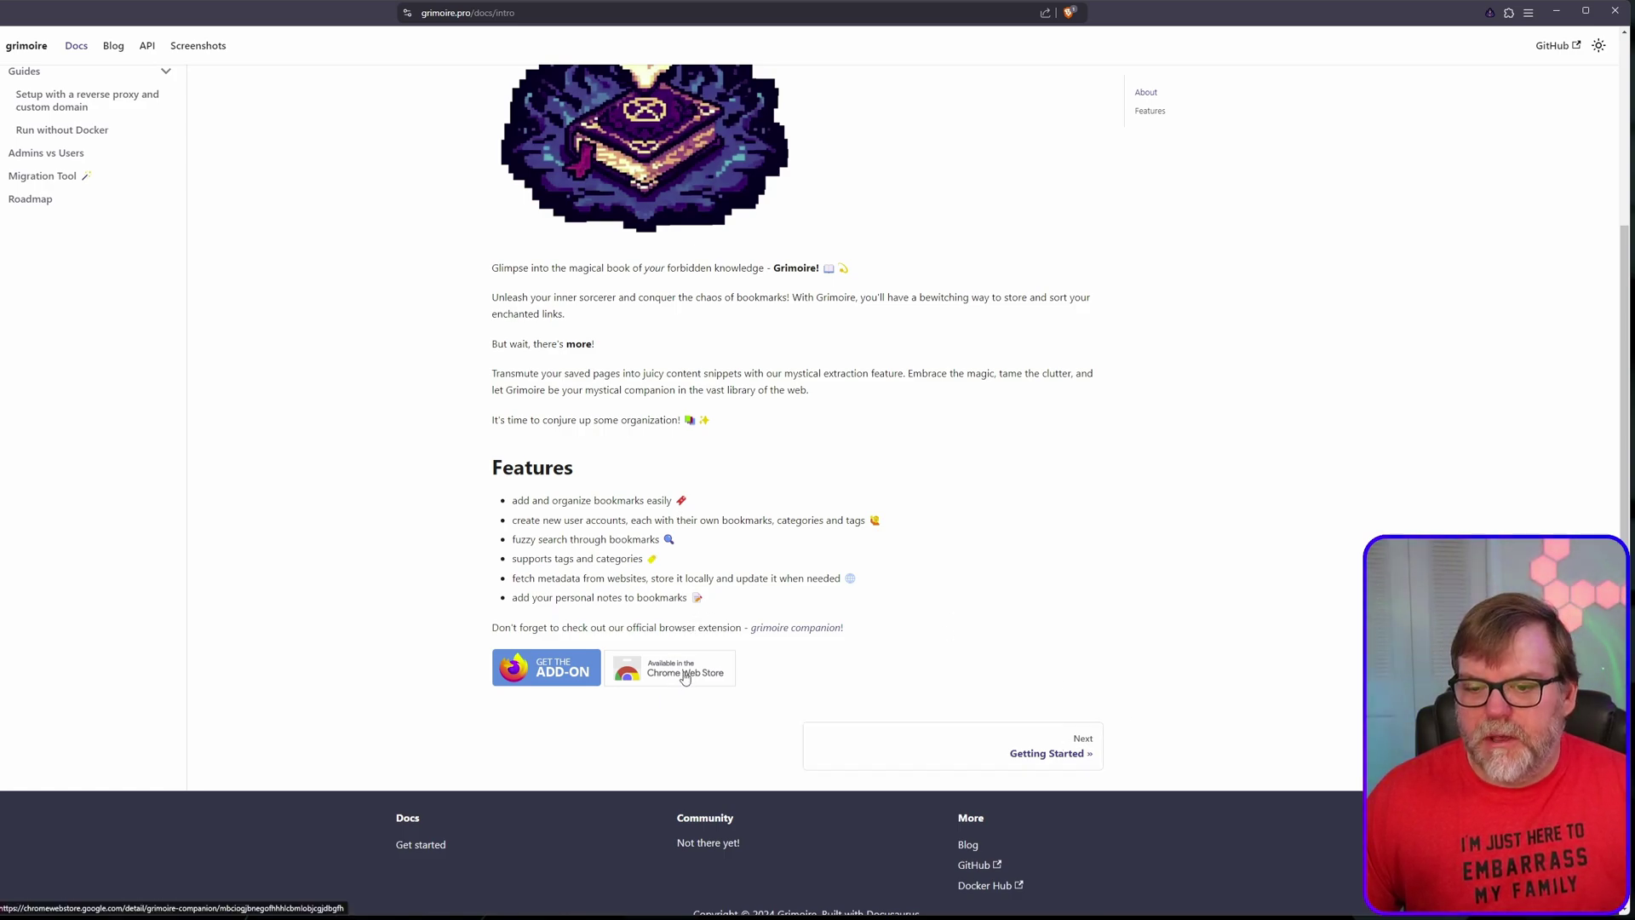
left_click(1490, 14)
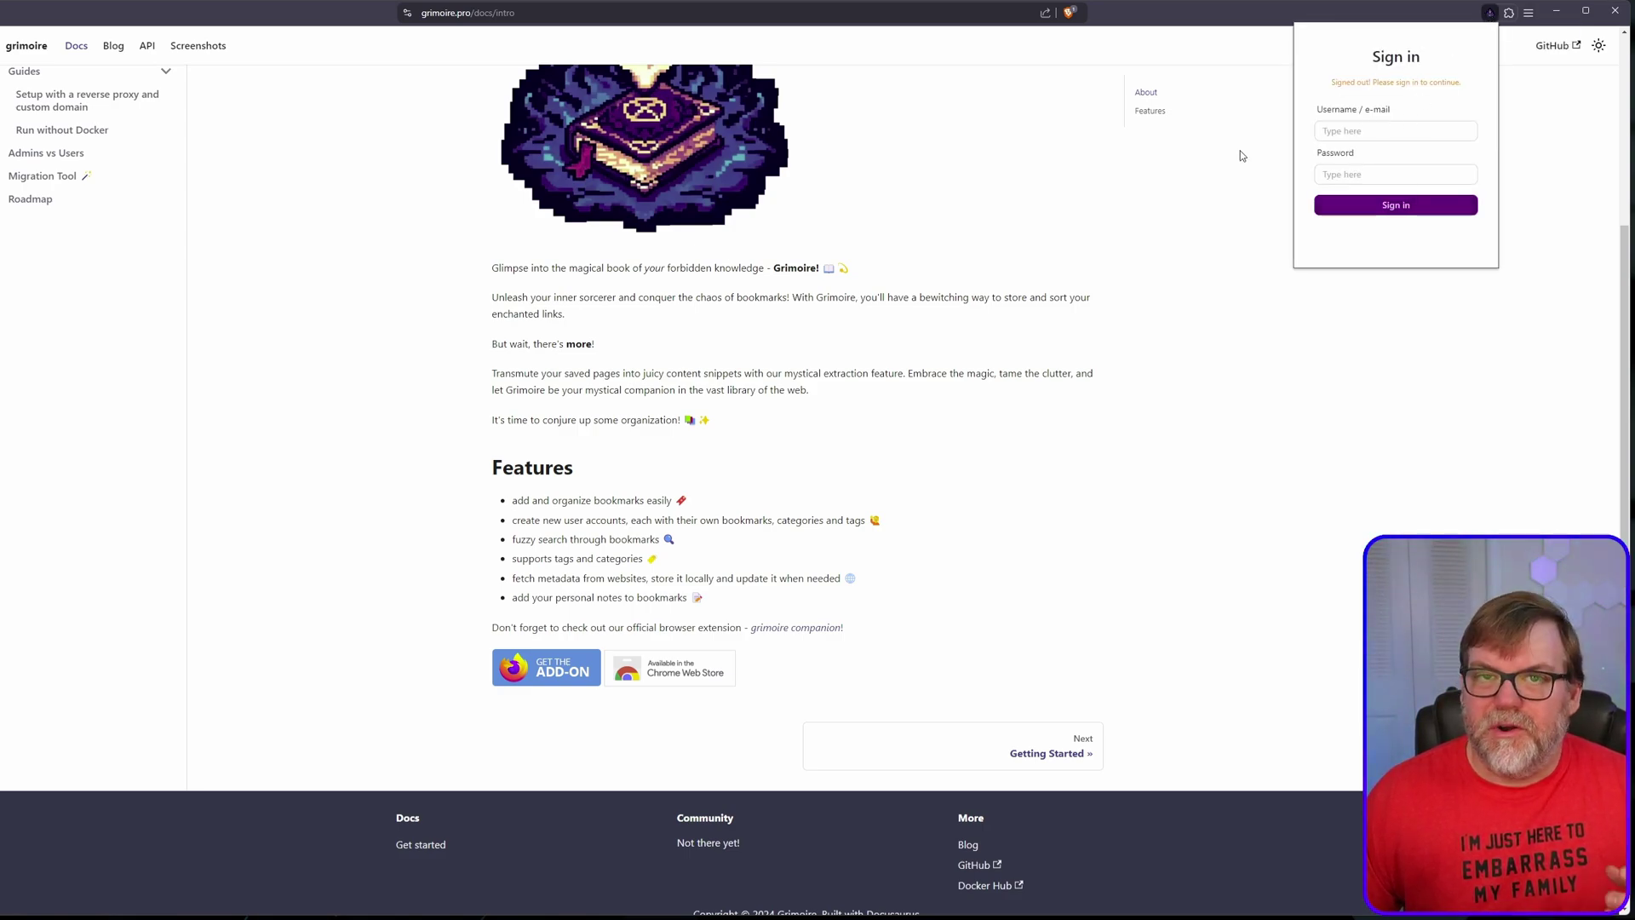
Step: Sign in to the Grimoire Companion extension with the account e-mail and password
left_click(1344, 130)
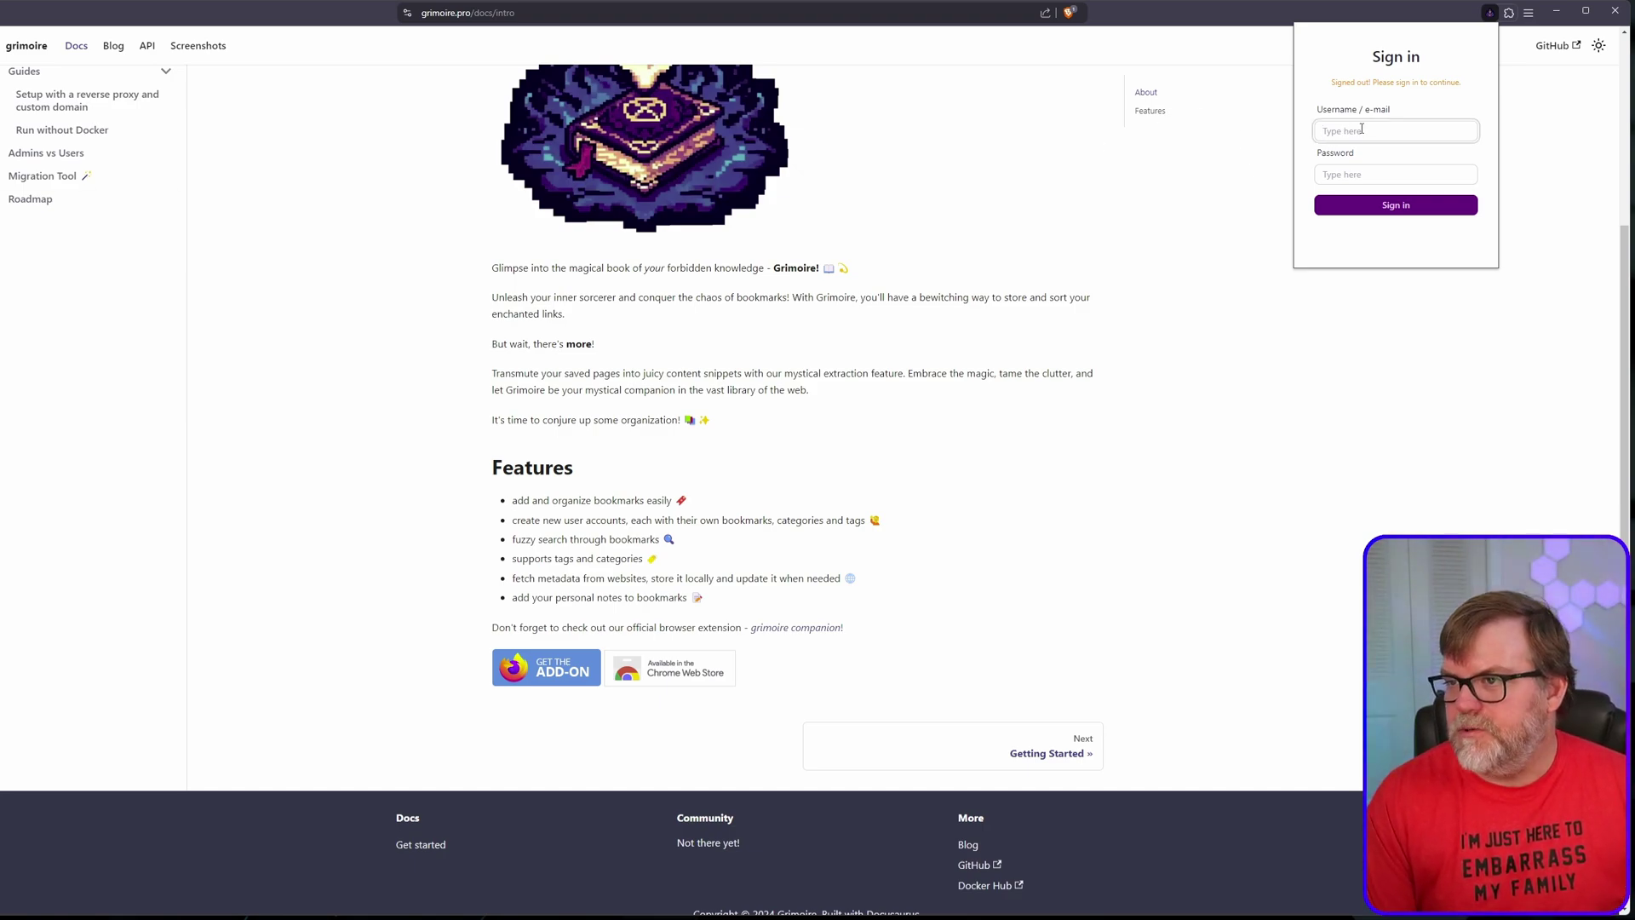
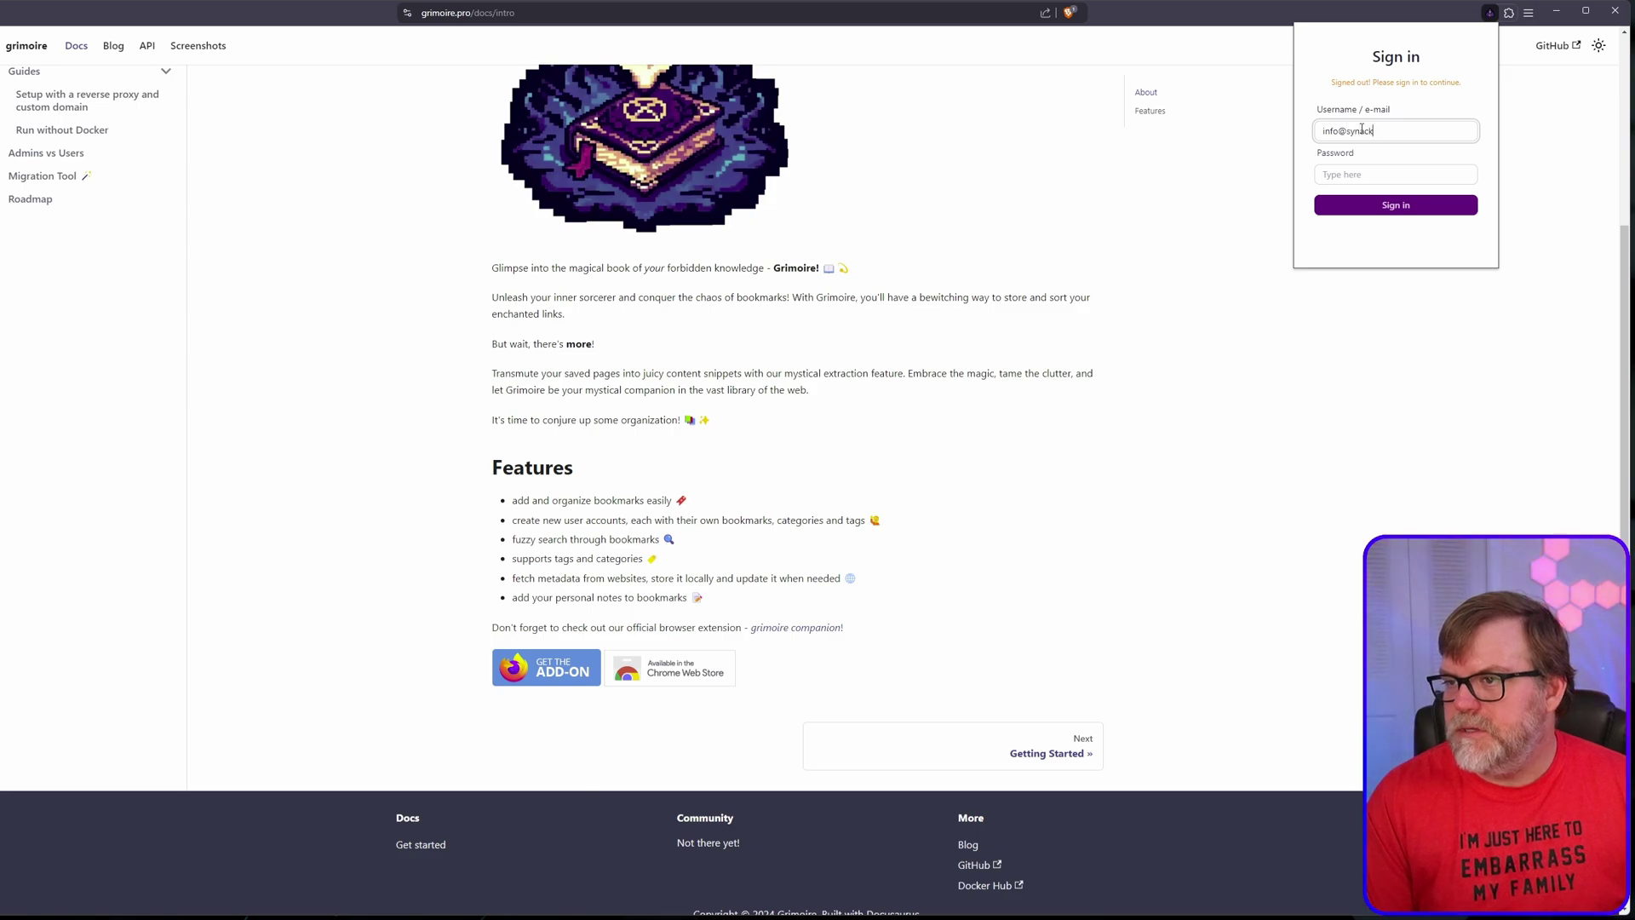
key("Tab")
type("********")
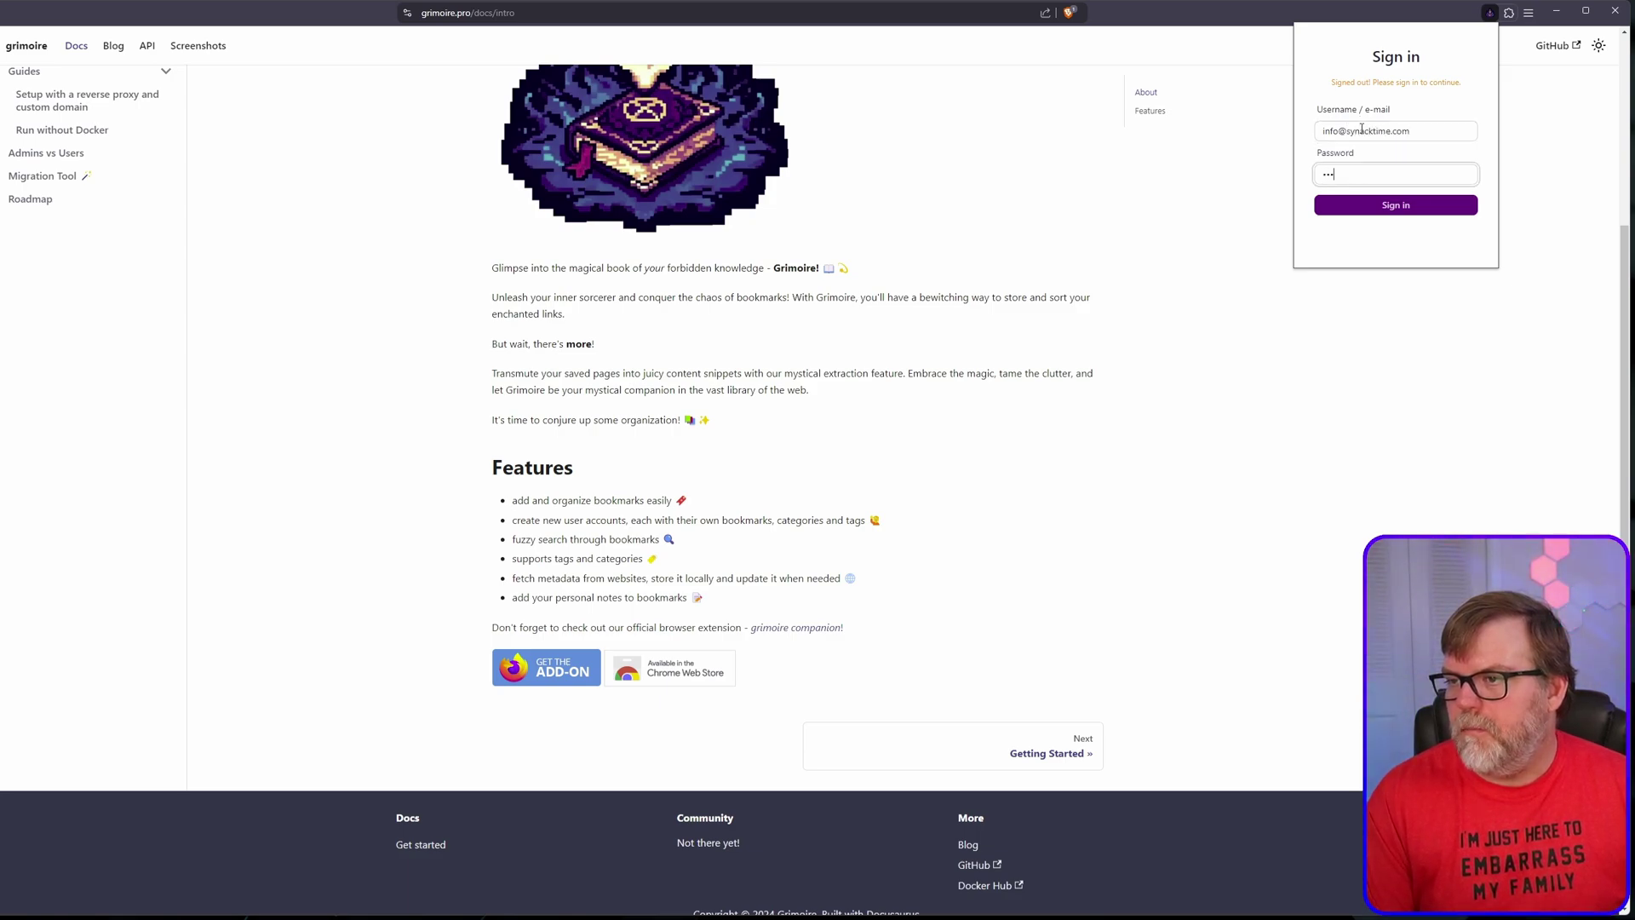
key("Return")
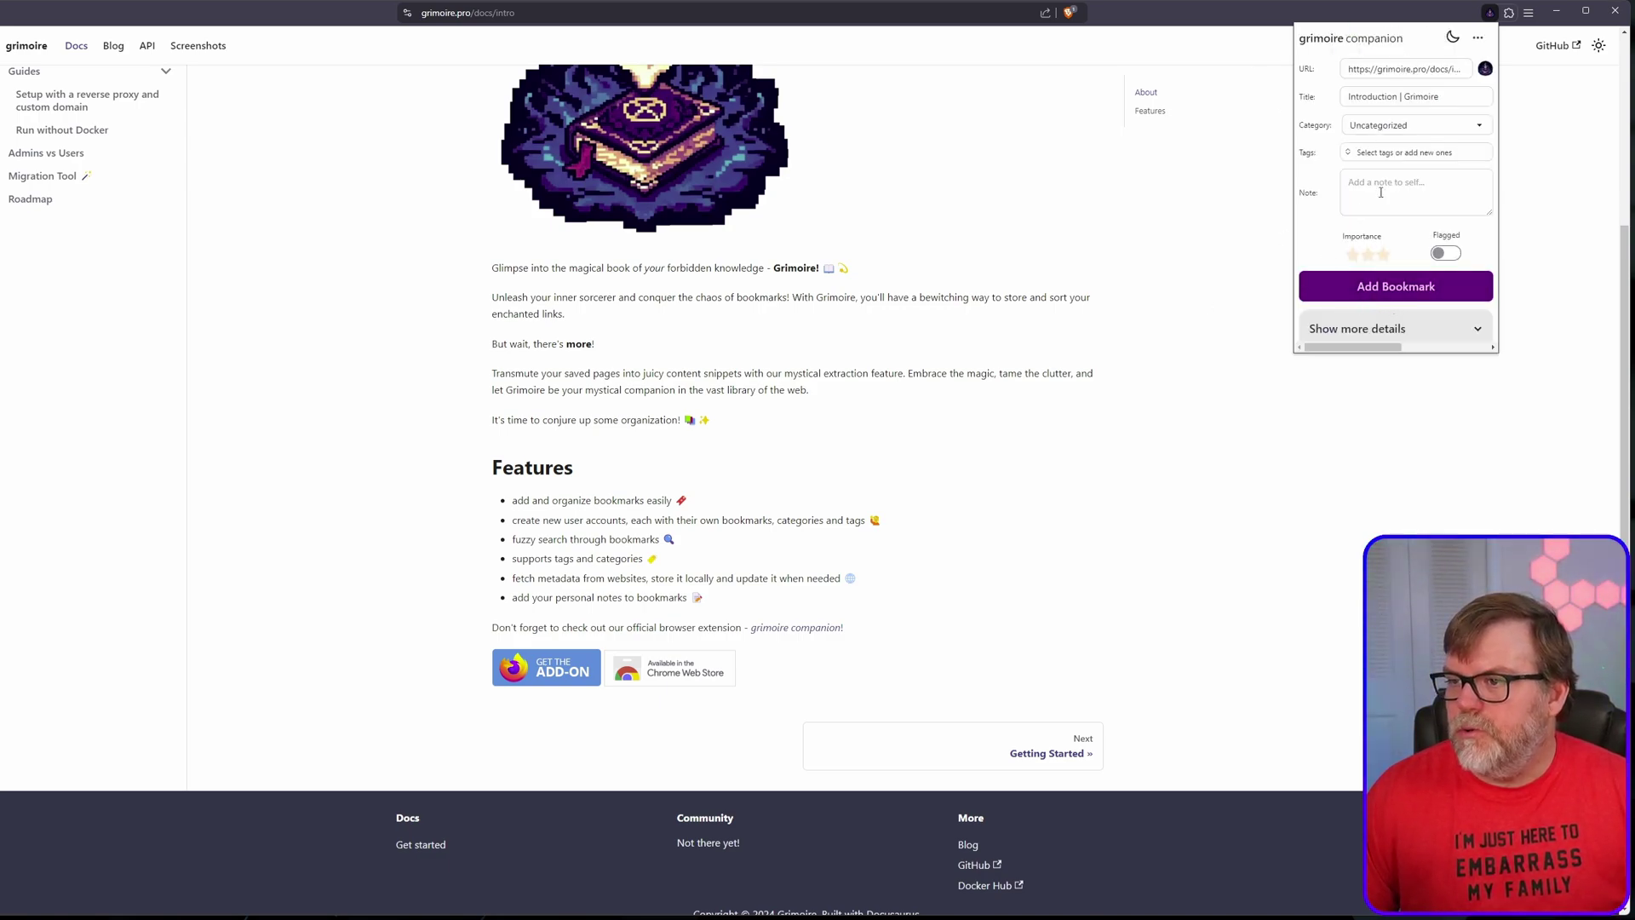
Step: Toggle the extension's extra bookmark details, check its connection details, then close the popup
left_click(1395, 339)
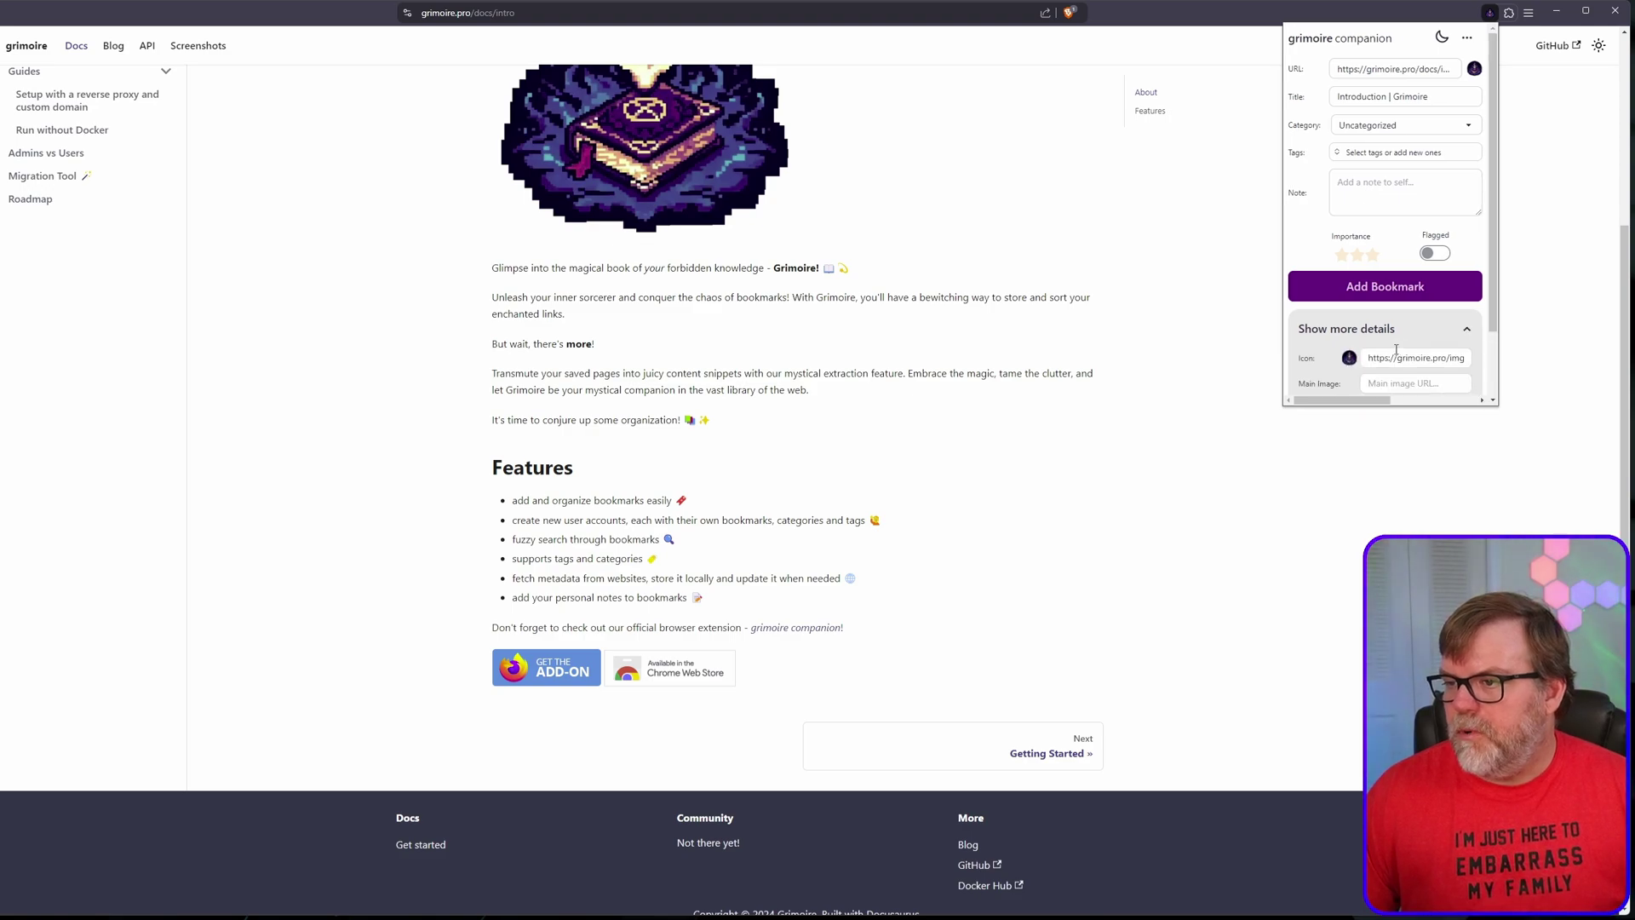
left_click(1396, 329)
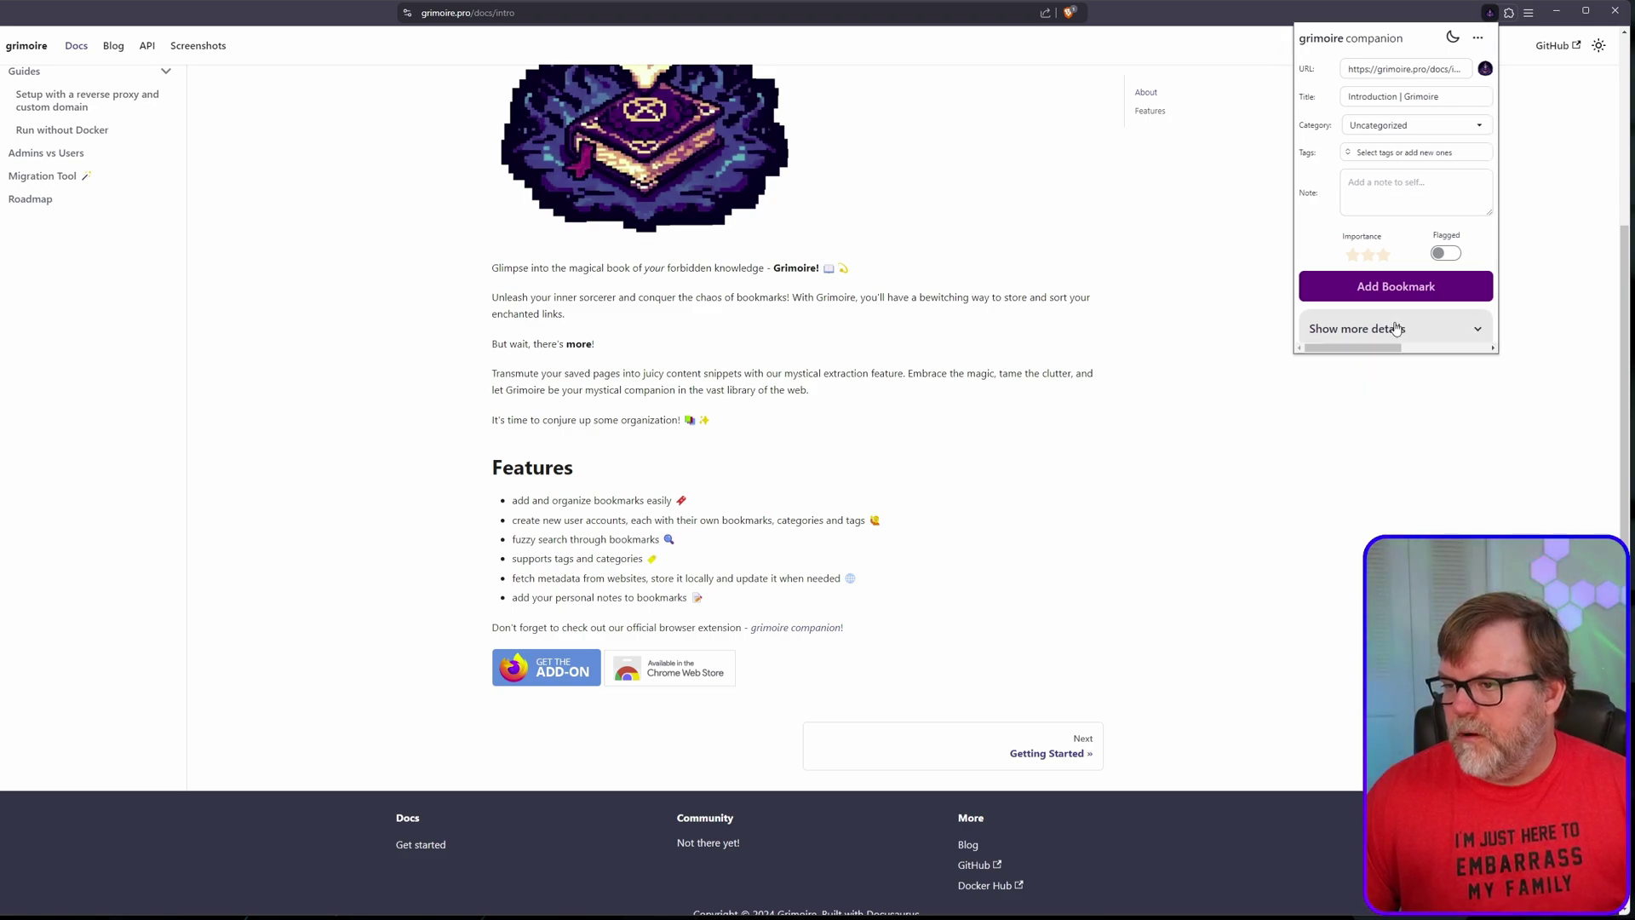
left_click(1482, 43)
left_click(1233, 307)
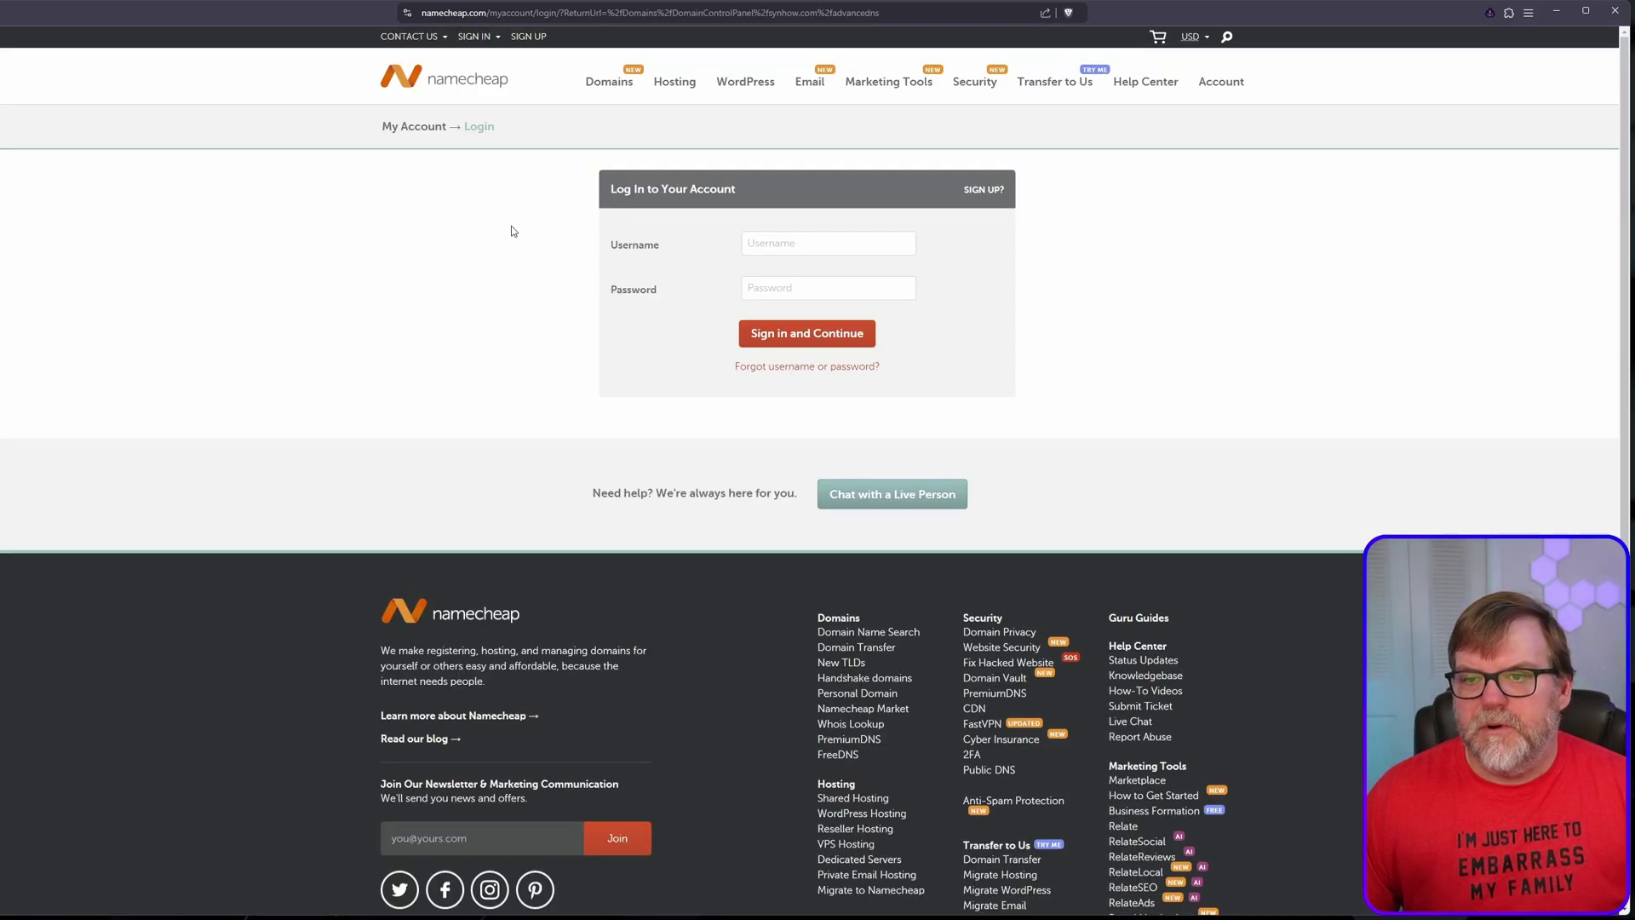
Step: Bookmark the Namecheap login page under Math and return to the Grimoire dashboard
left_click(1489, 16)
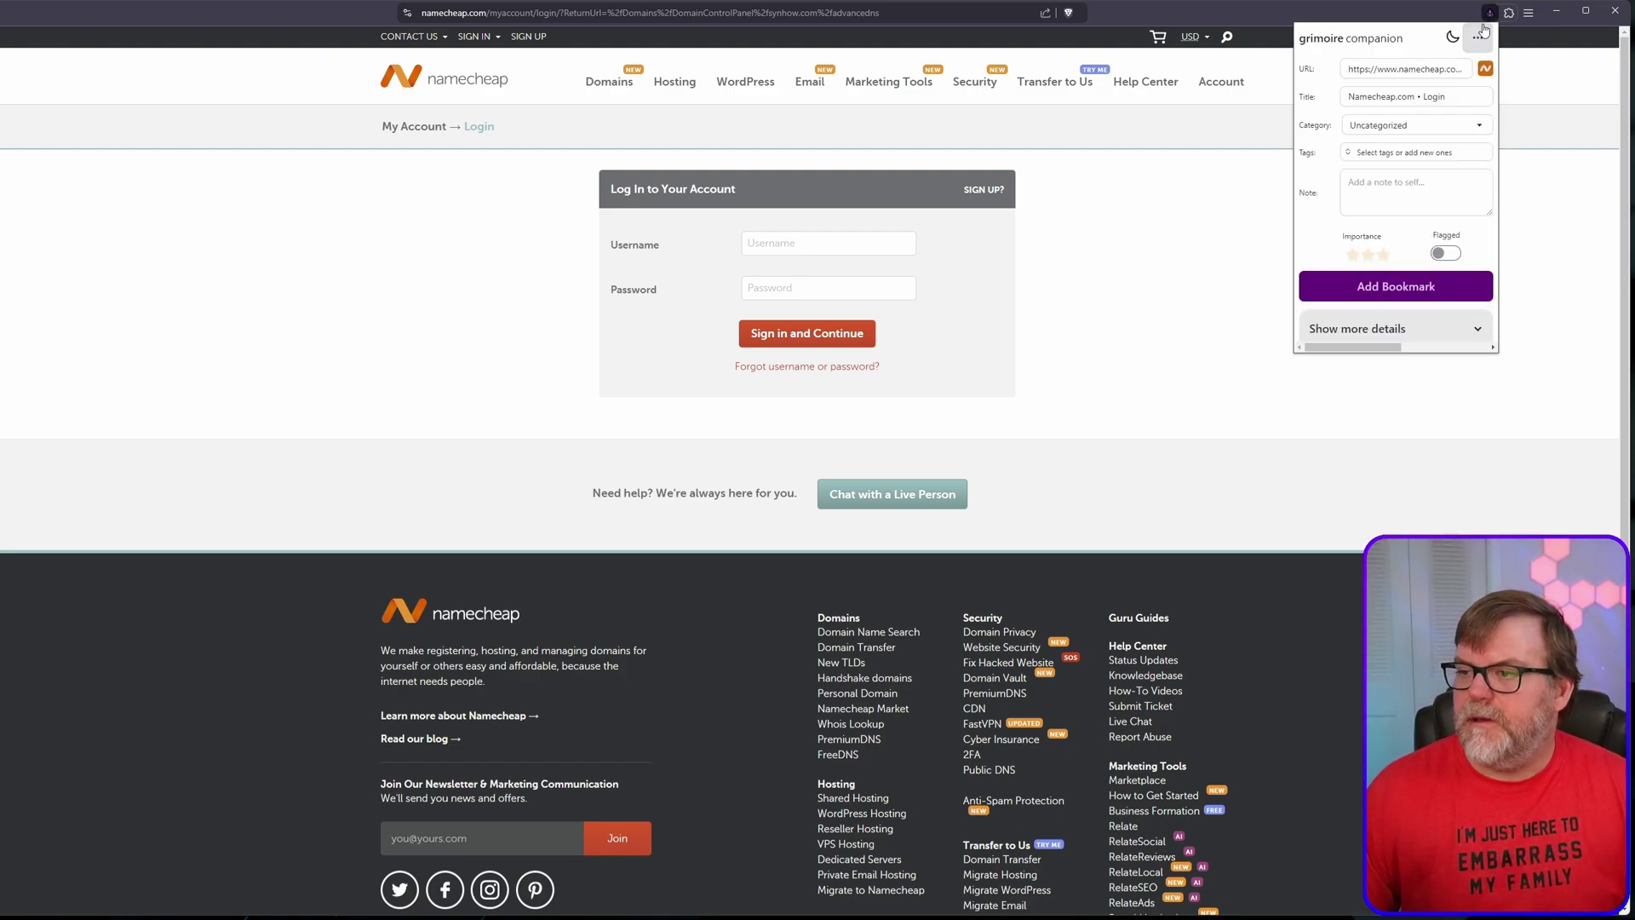
left_click(1391, 128)
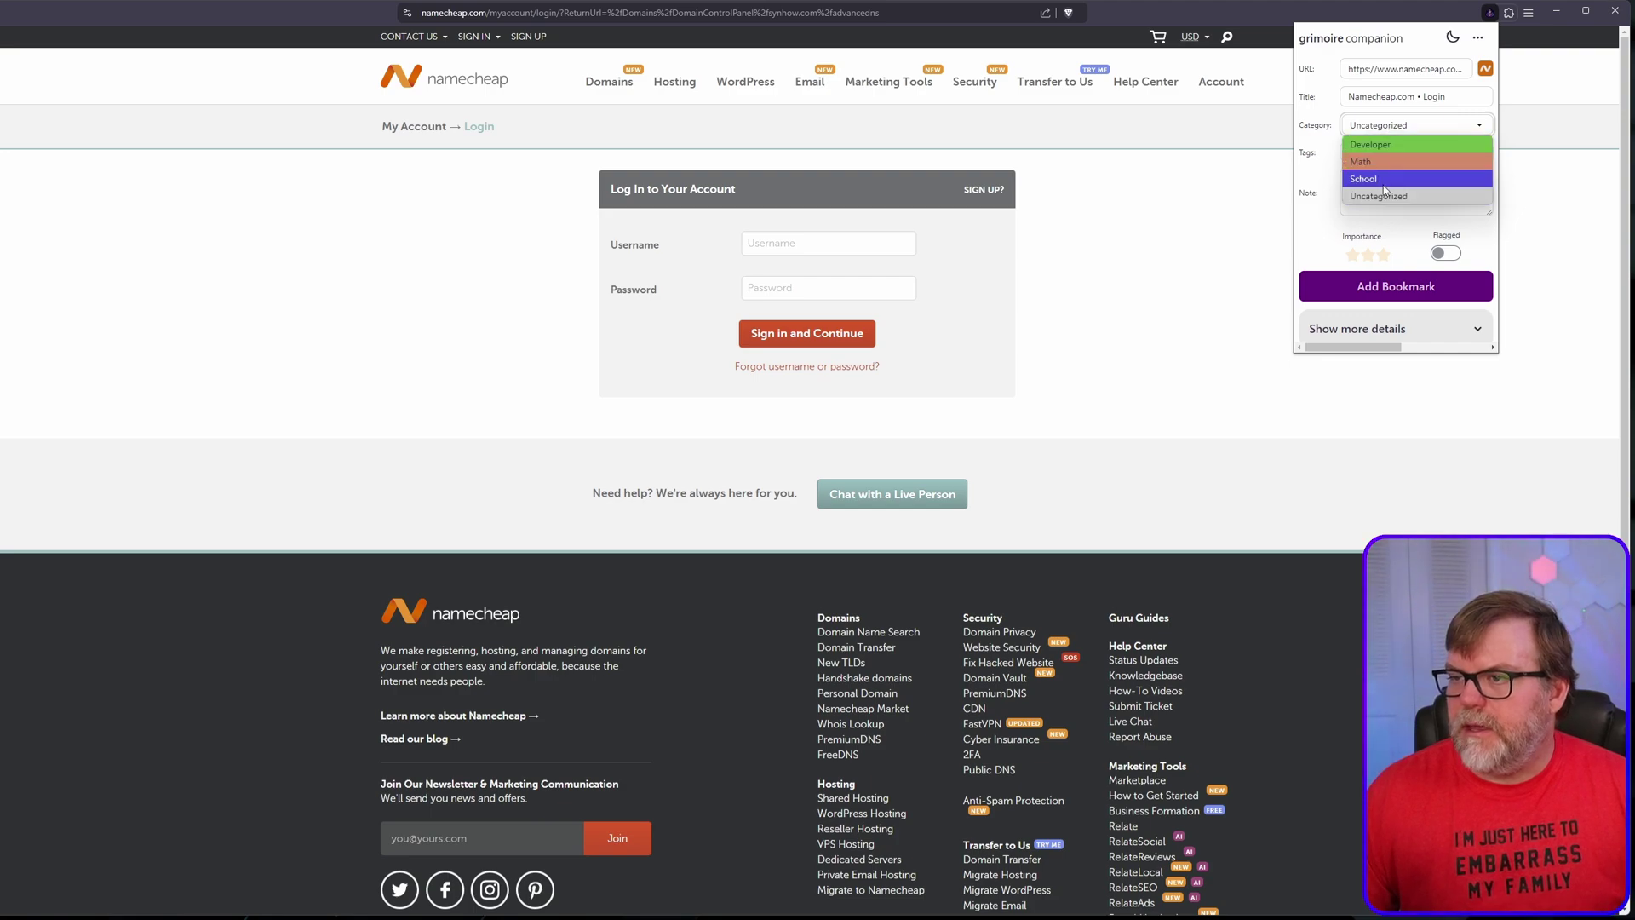
left_click(1384, 161)
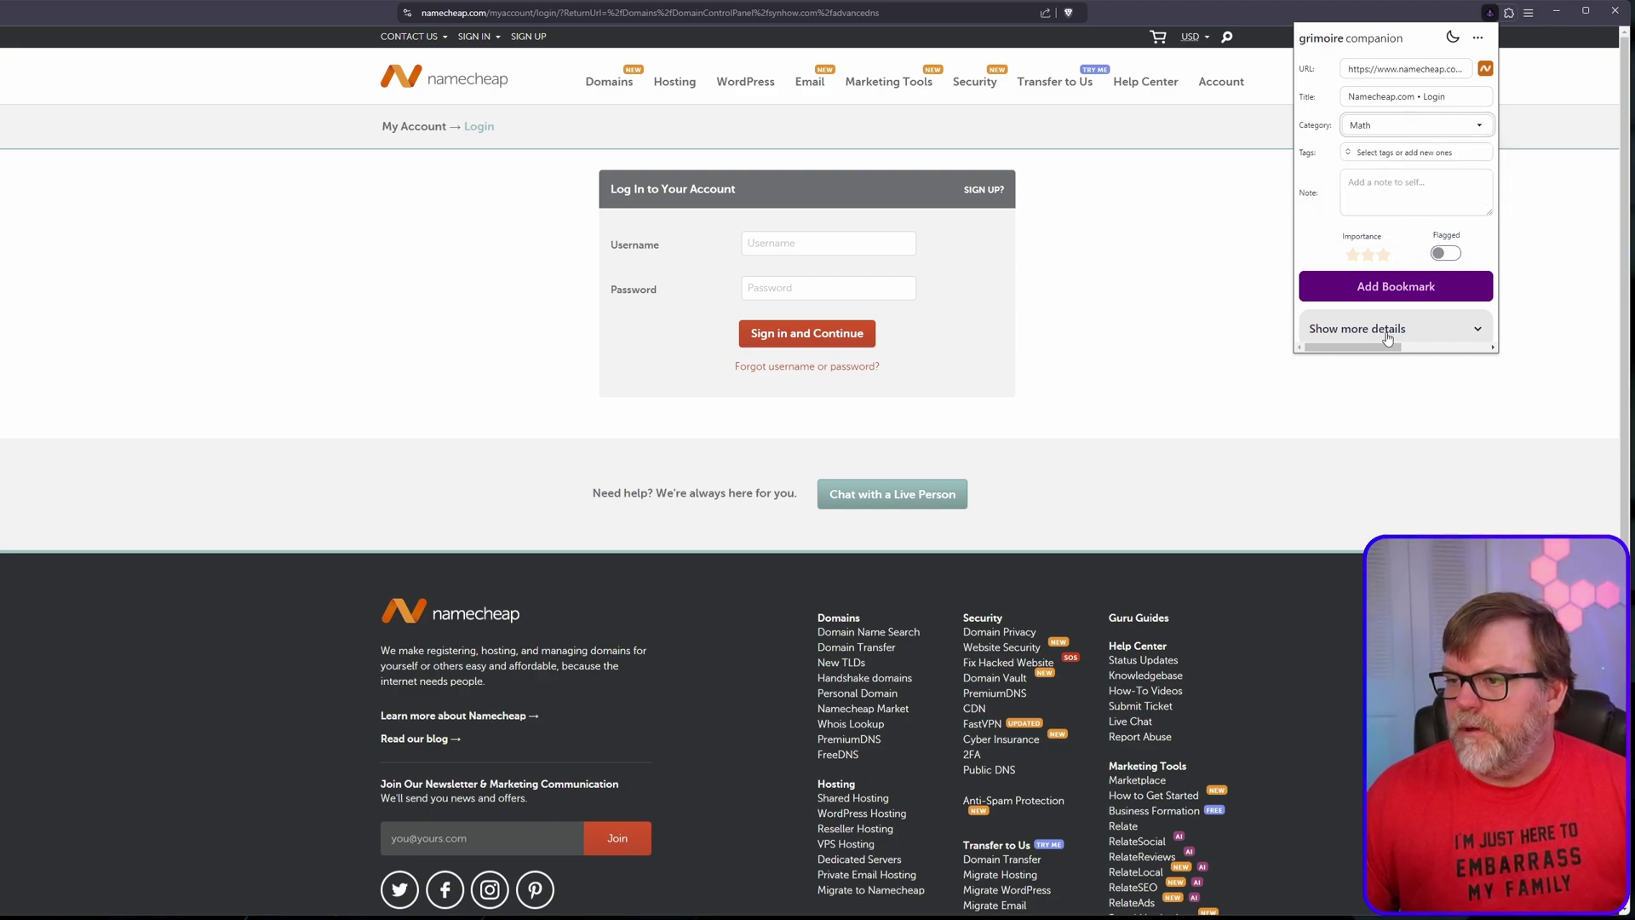
left_click(1379, 285)
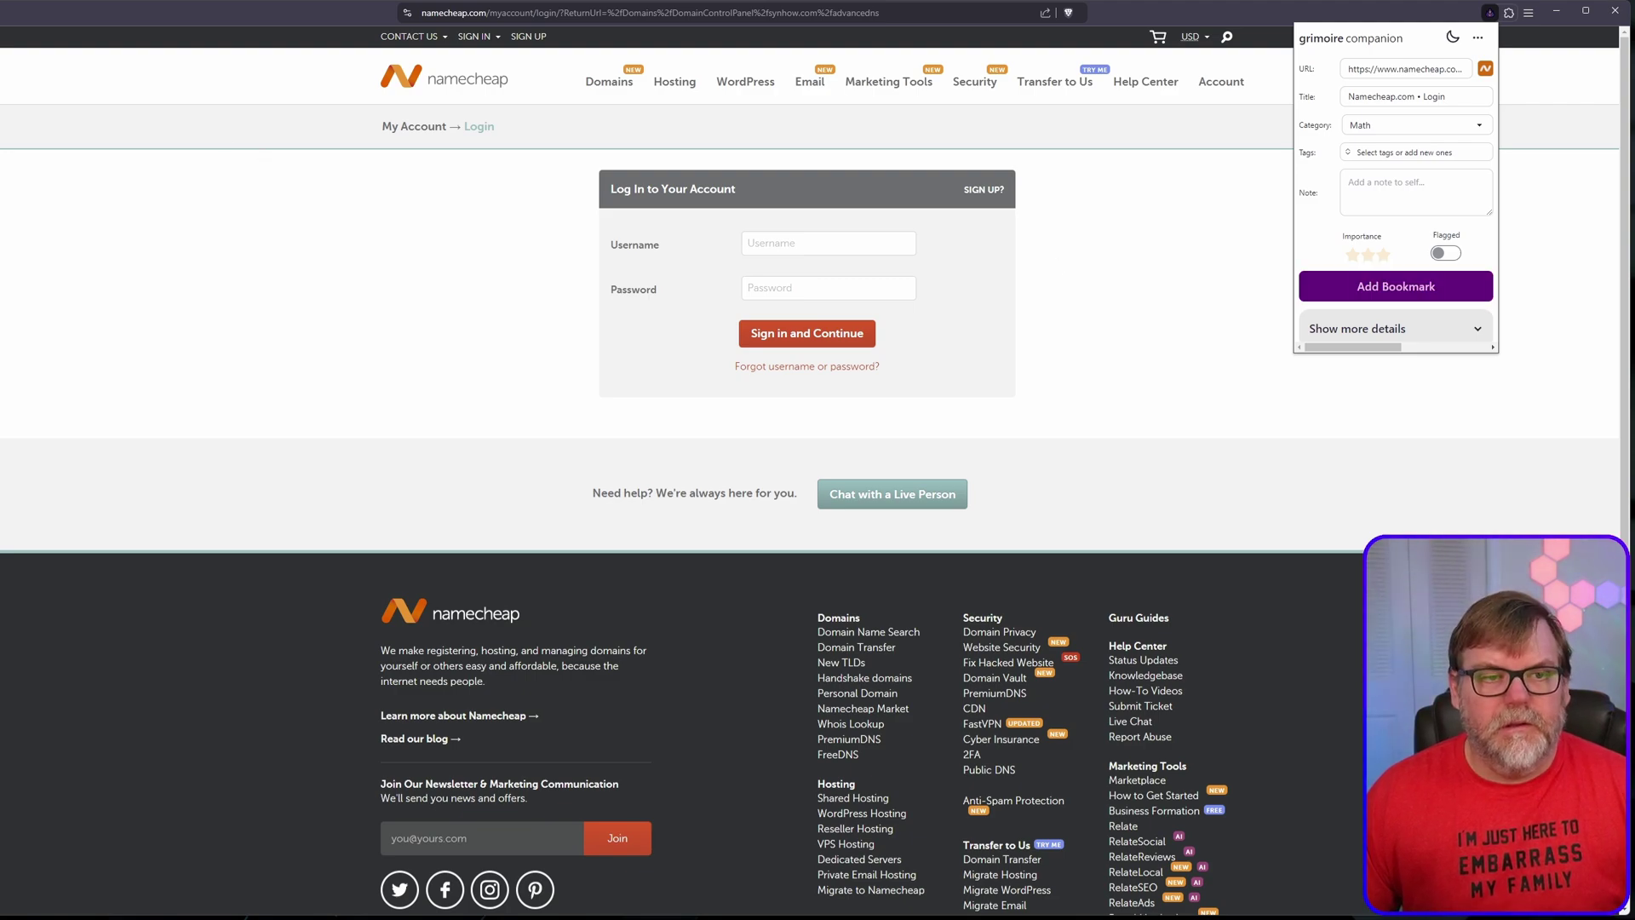
key("ctrl+Tab")
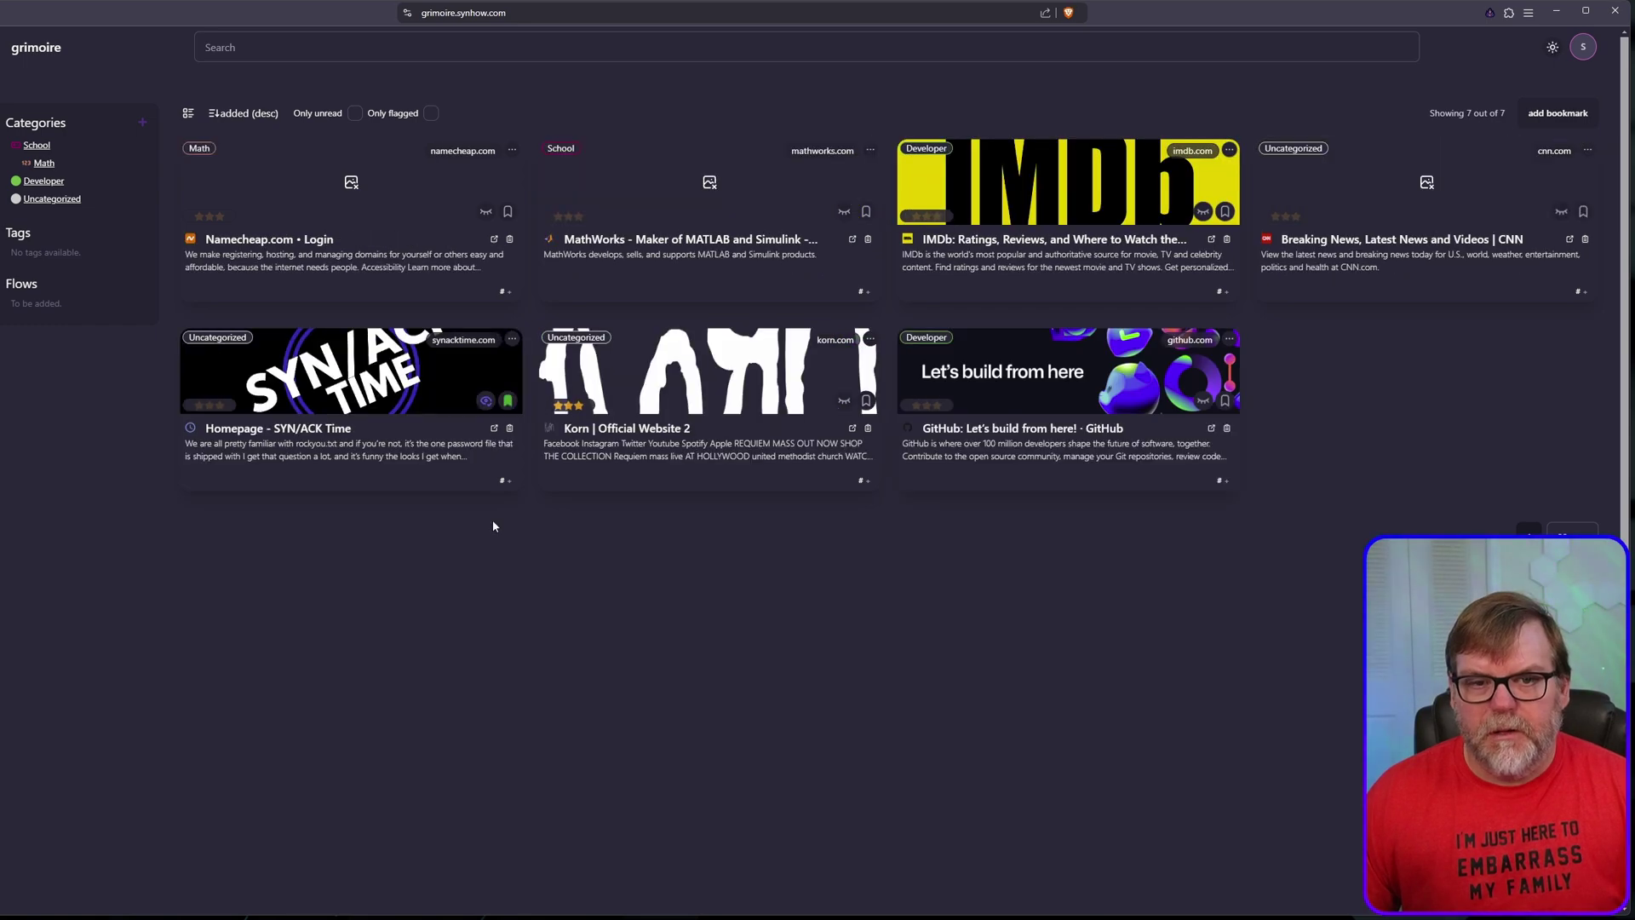
Step: Browse the Math and School category pages, then return to the full bookmark grid
left_click(44, 164)
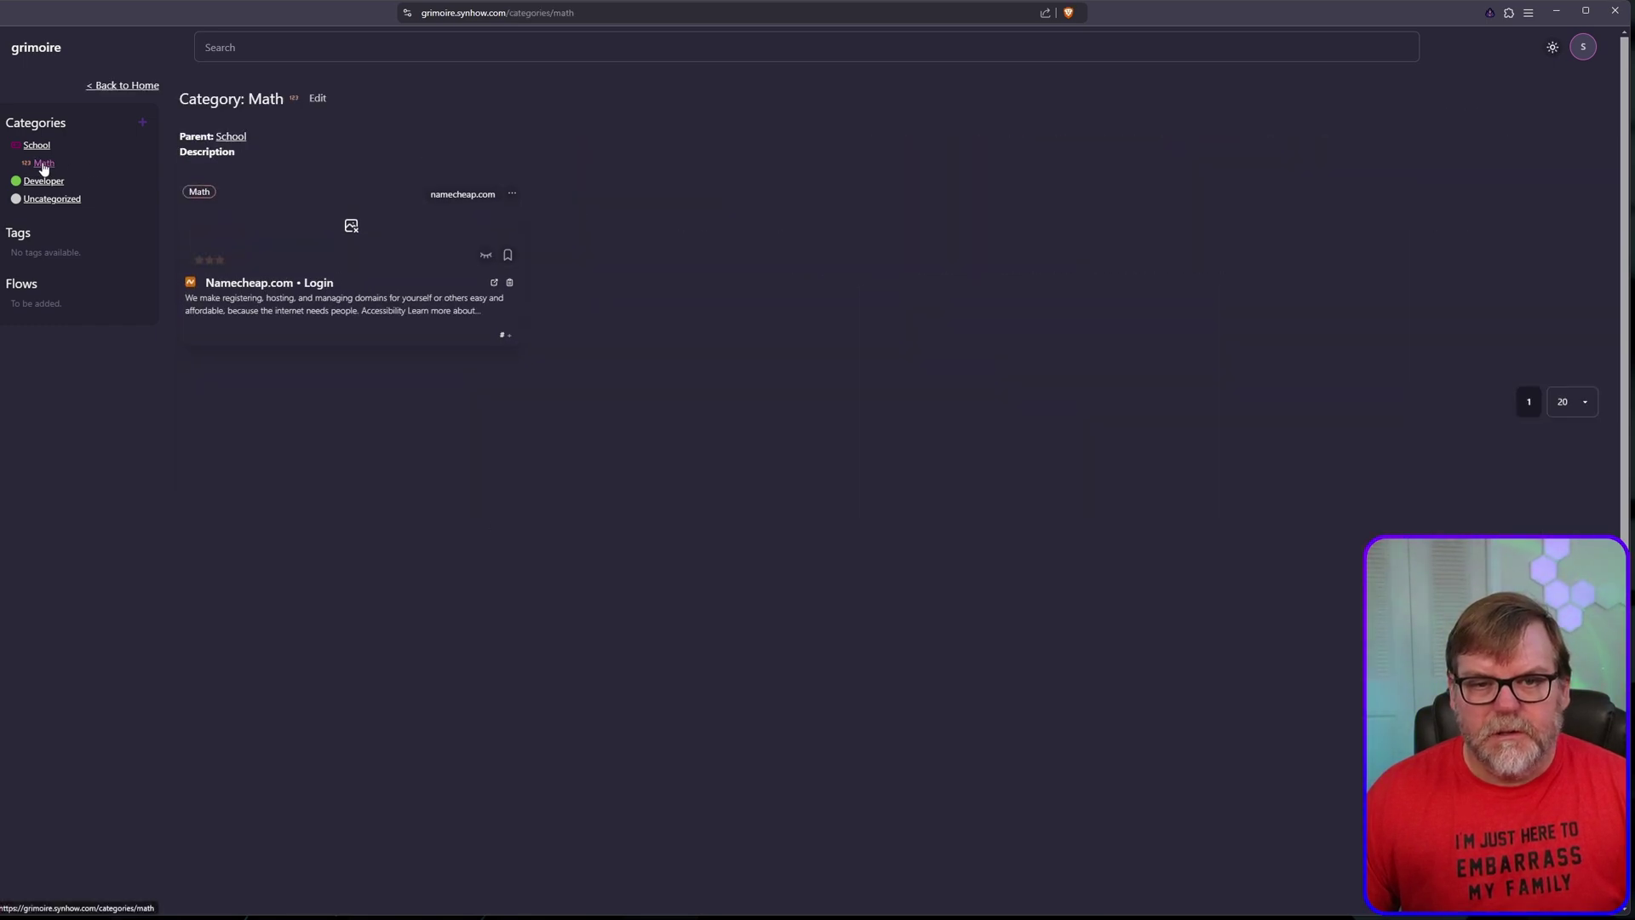
left_click(45, 148)
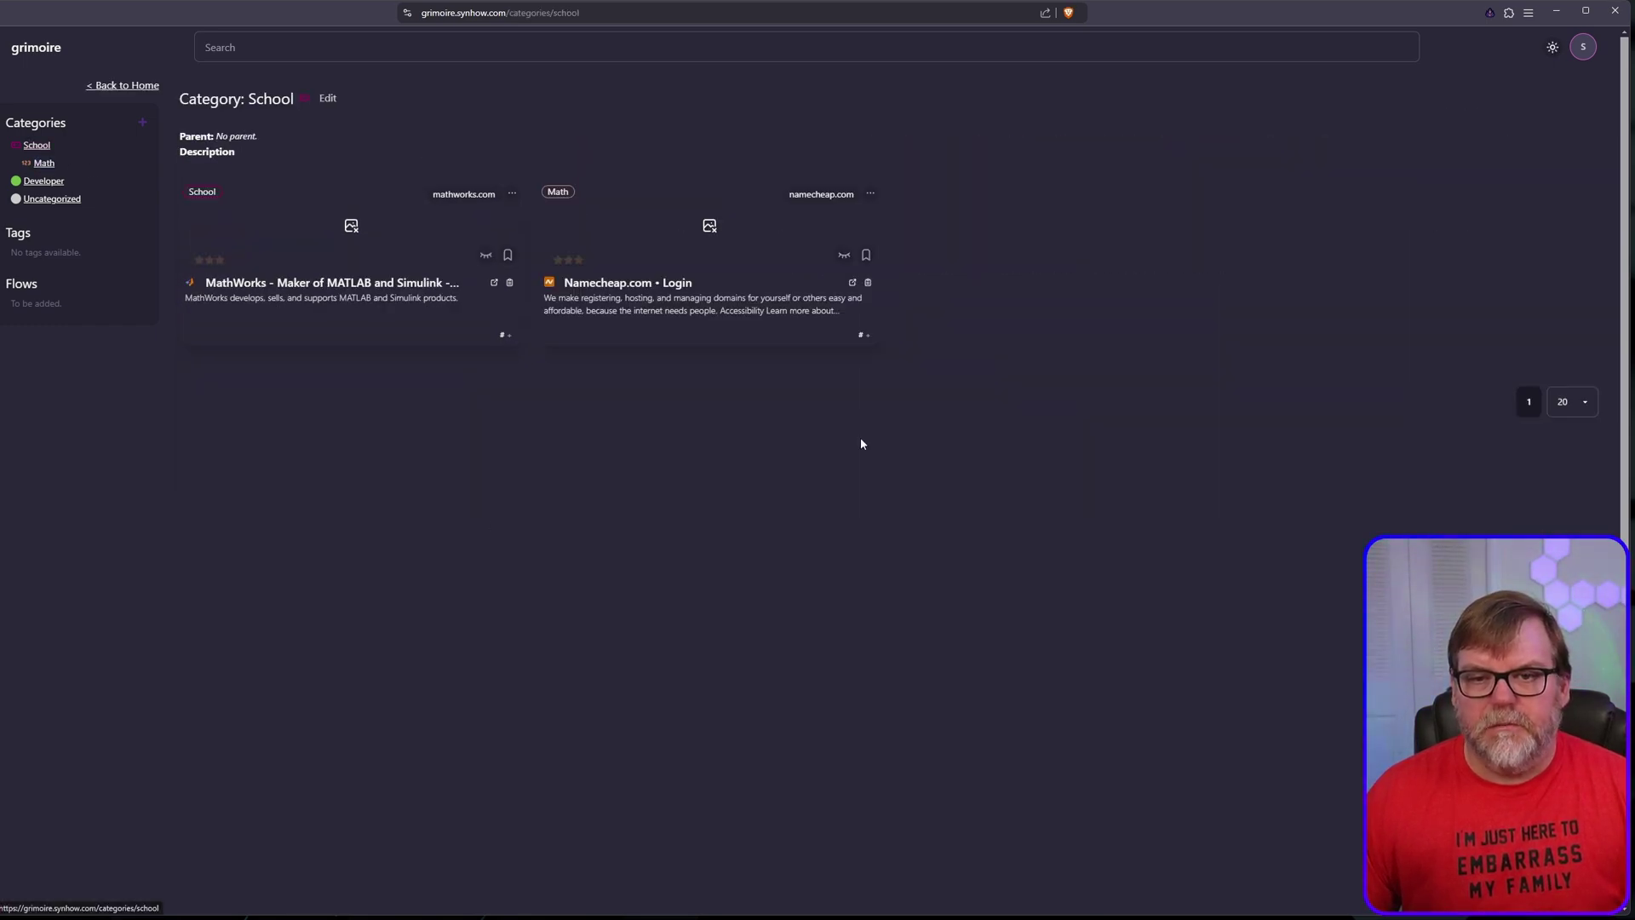
left_click(106, 85)
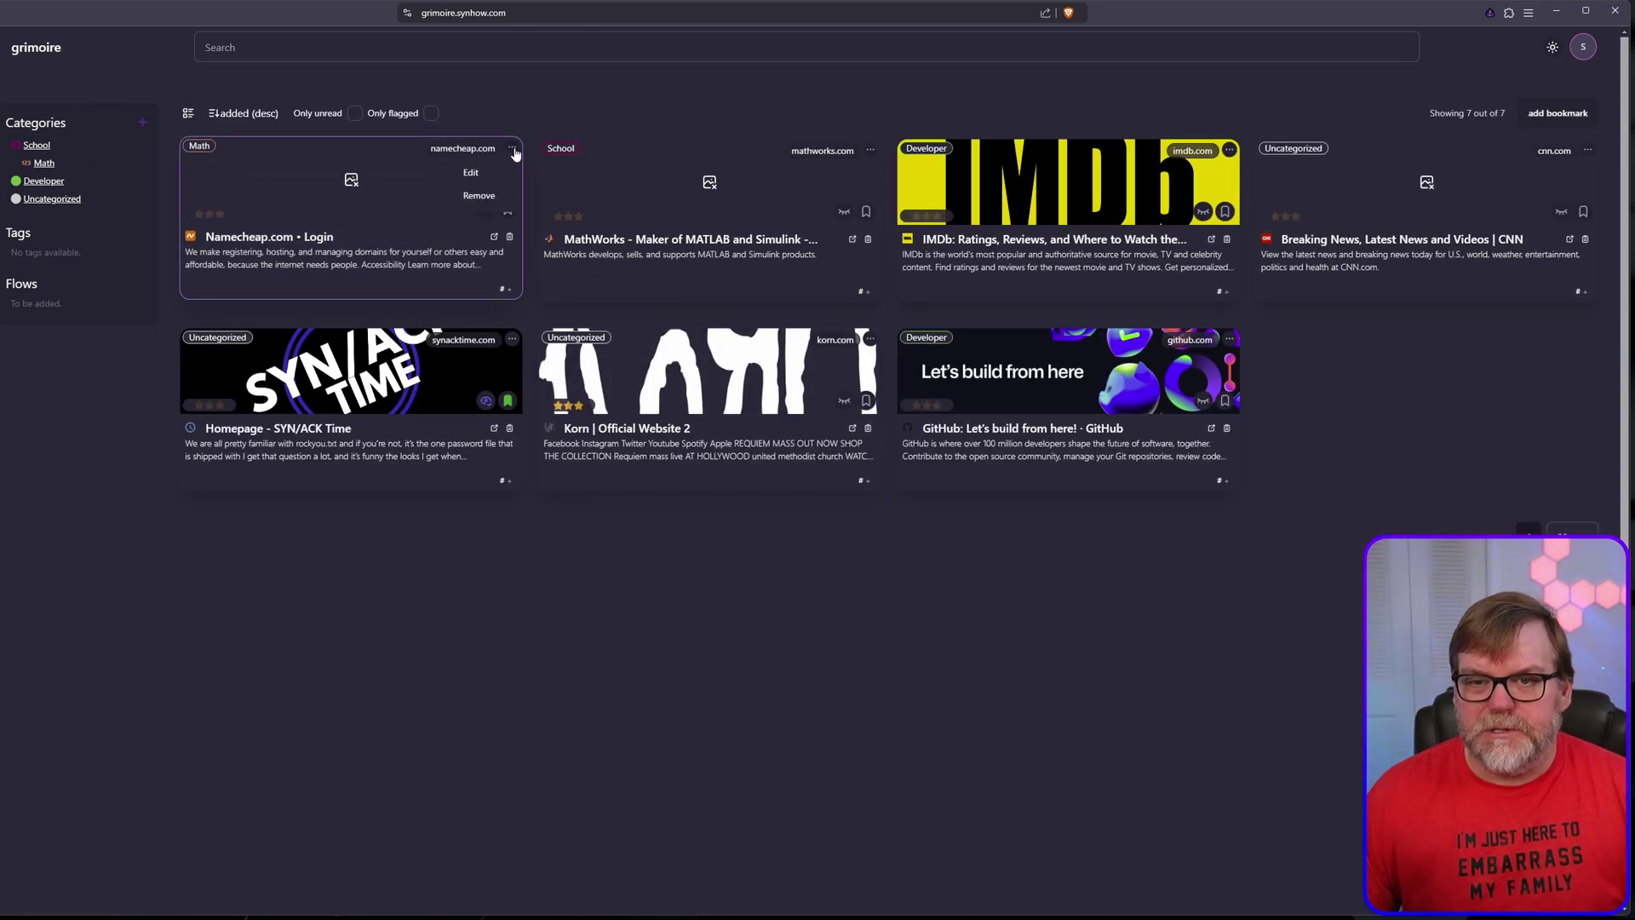
Step: Review categories in the Namecheap and MathWorks edit forms, cancel both, then open School
left_click(469, 173)
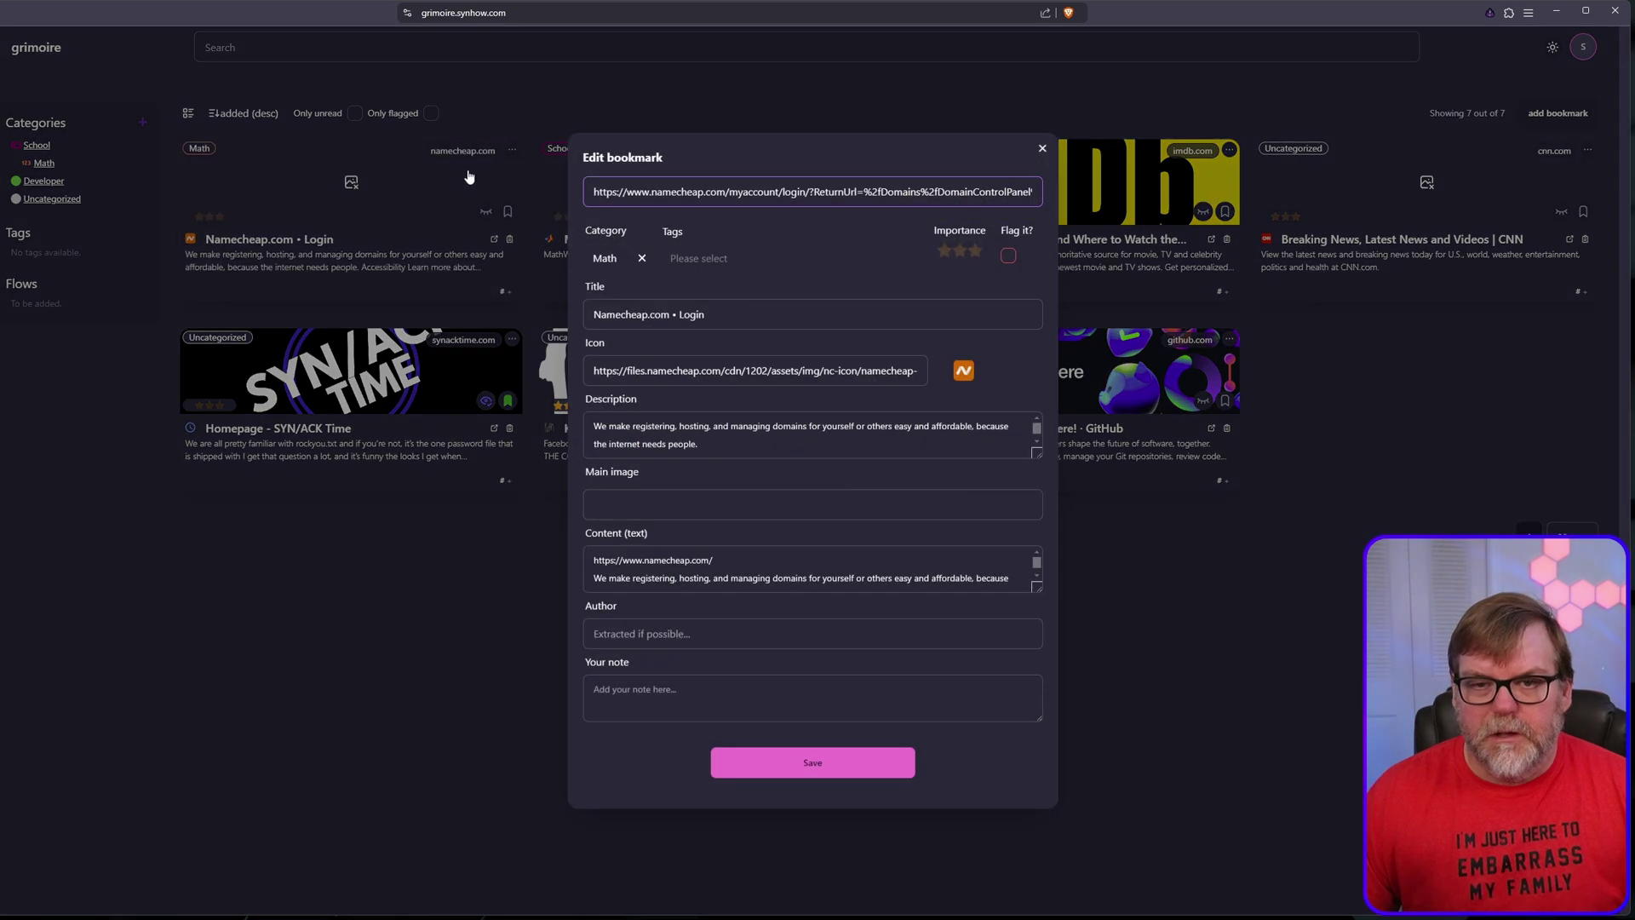
left_click(611, 258)
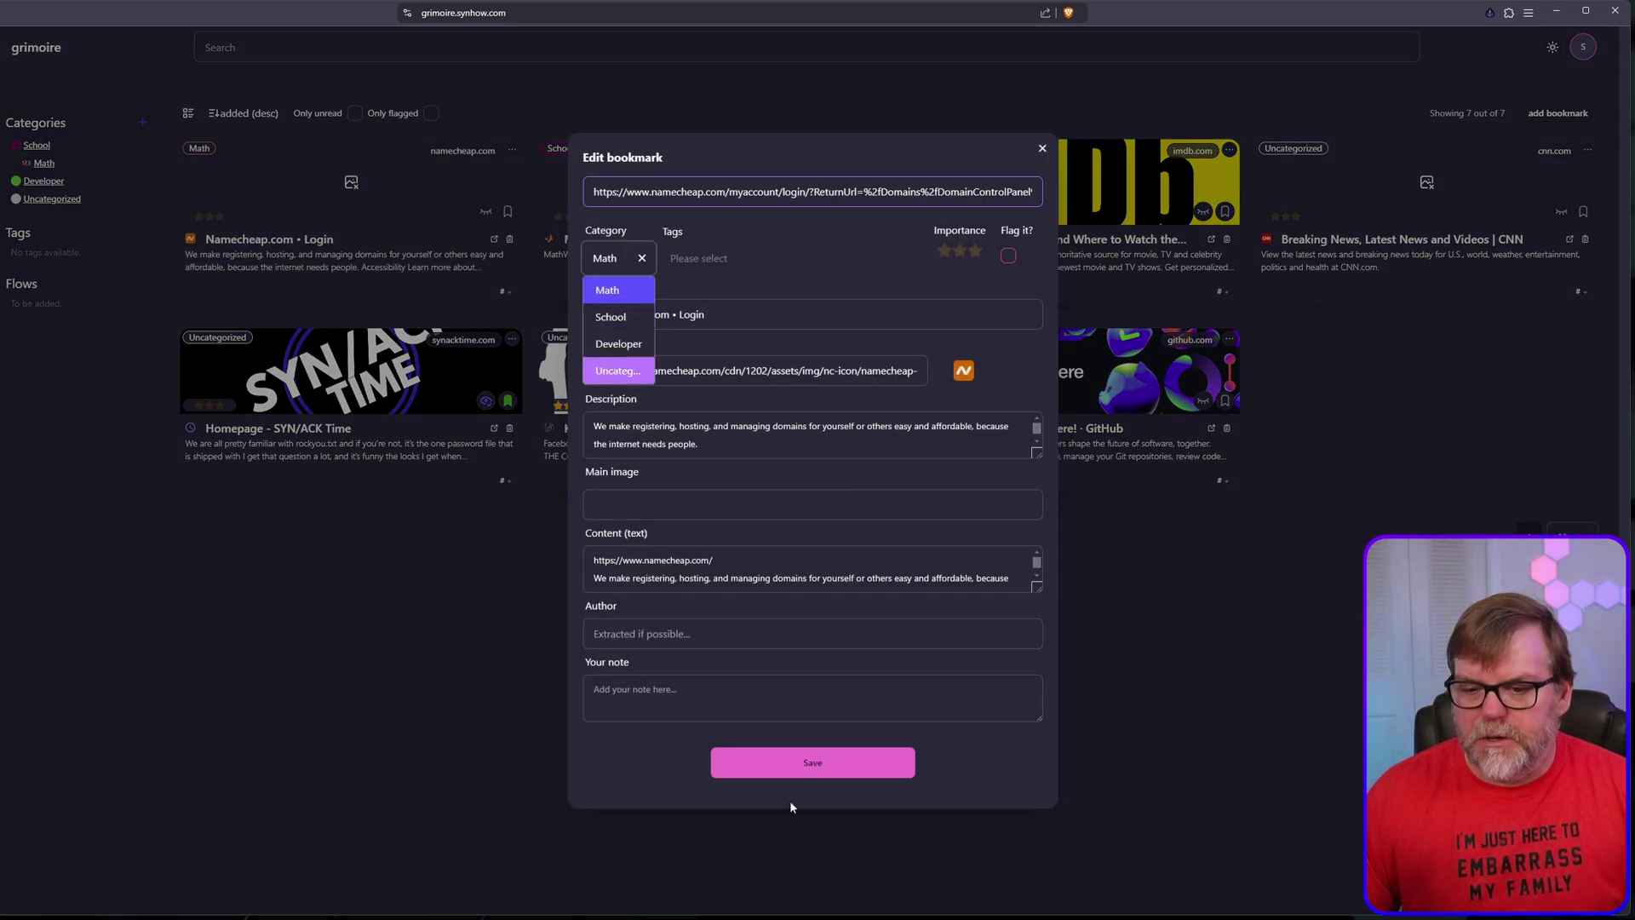
left_click(833, 809)
left_click(871, 151)
left_click(829, 171)
left_click(613, 260)
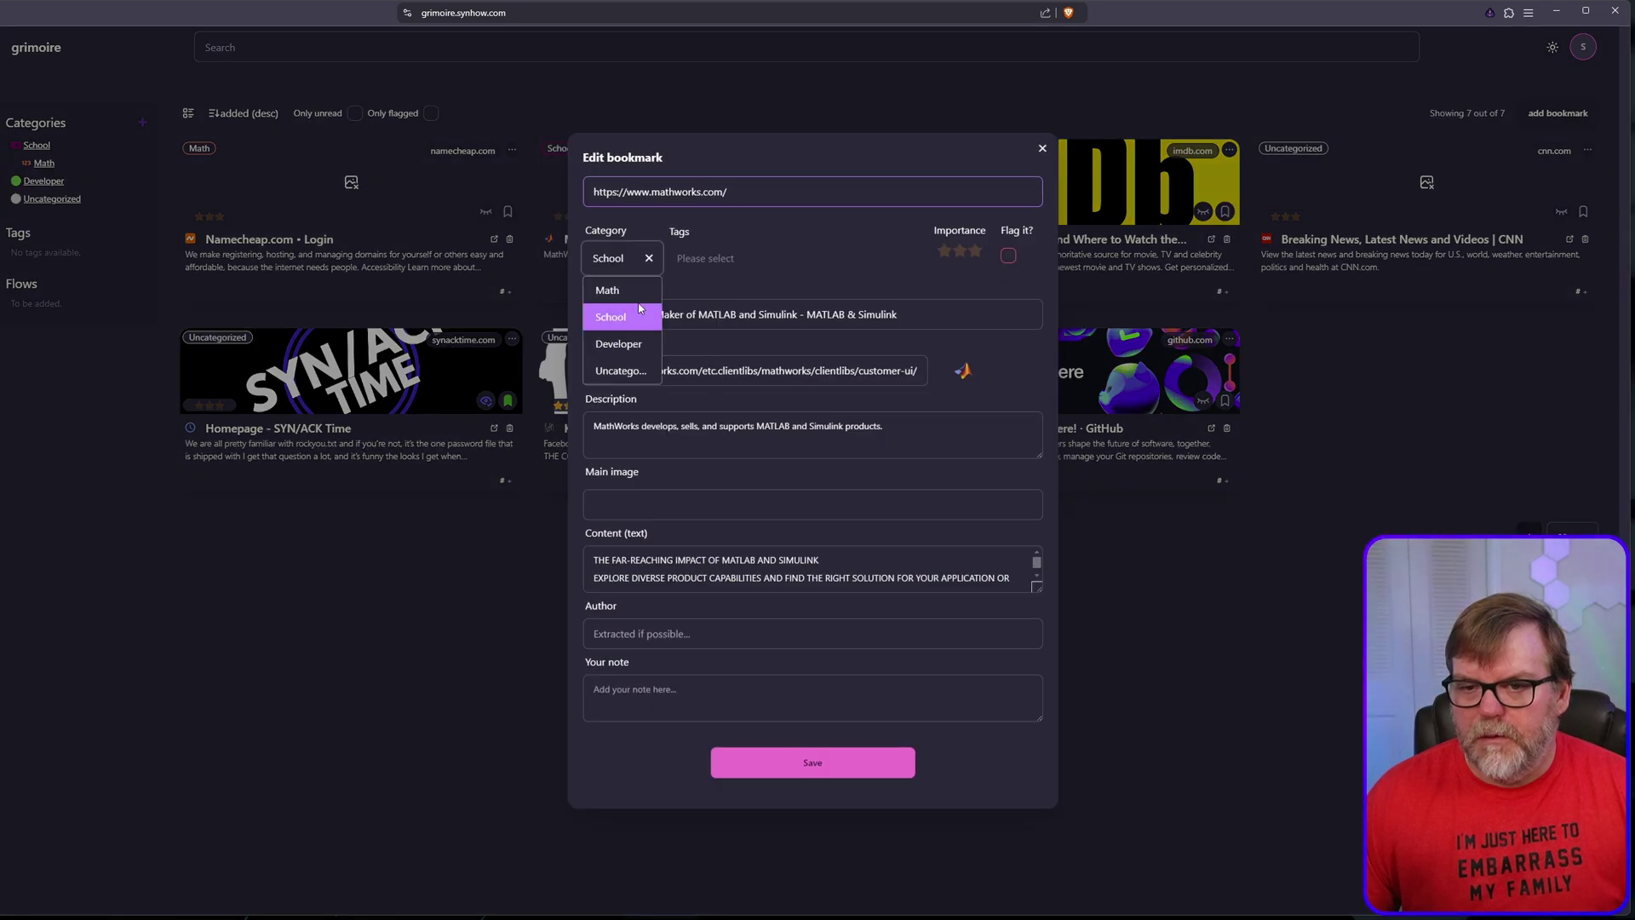
left_click(398, 679)
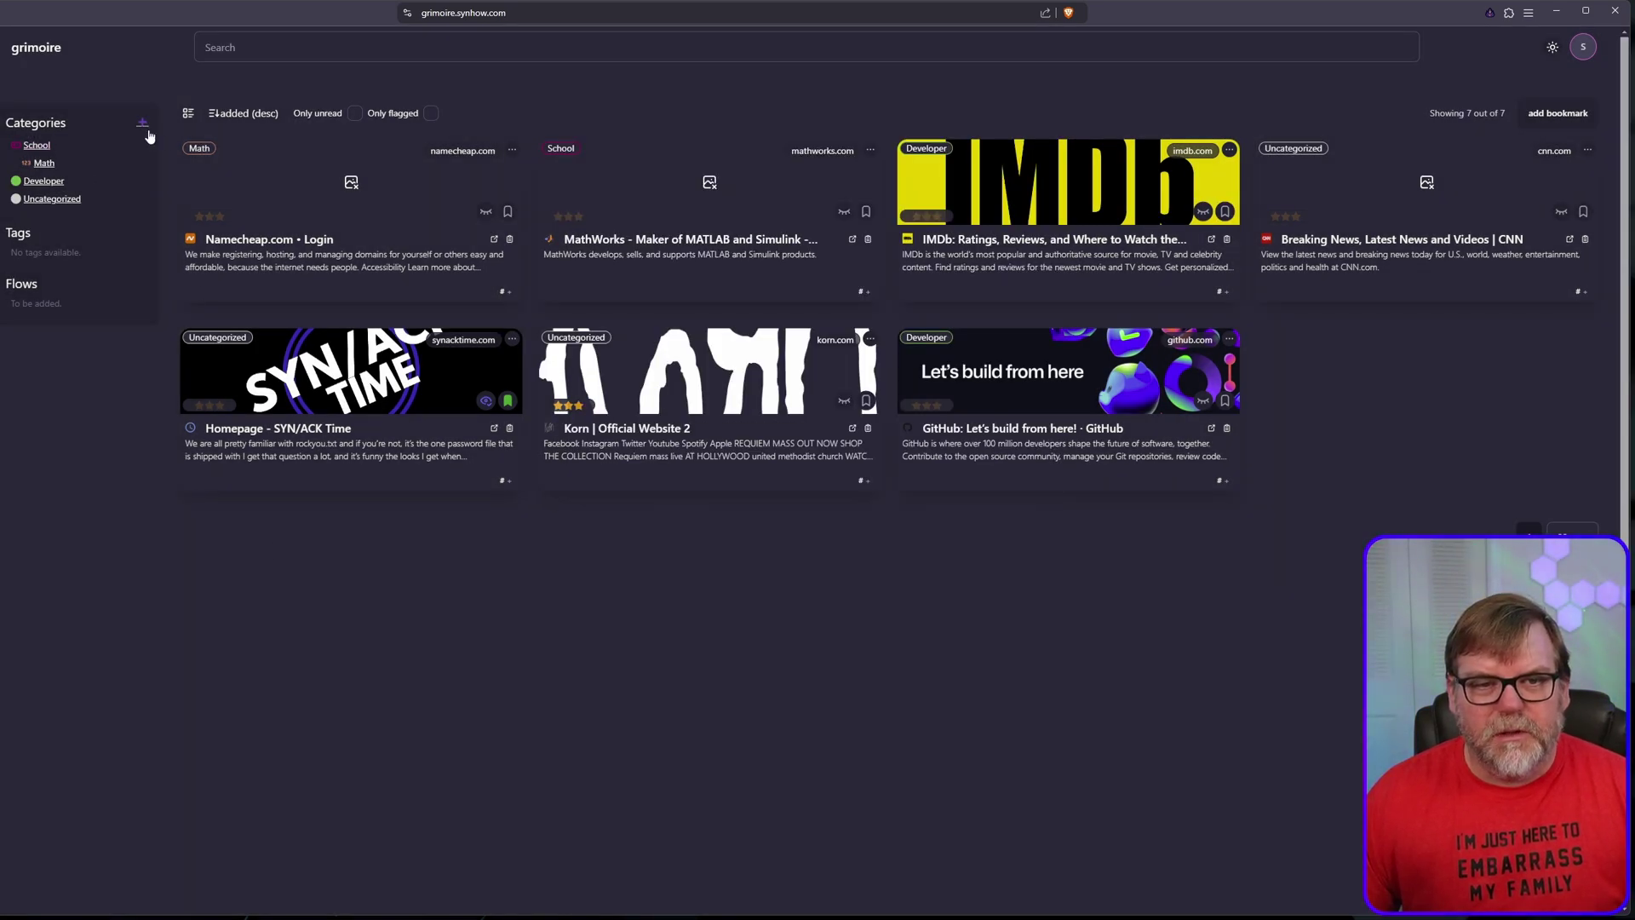
left_click(37, 145)
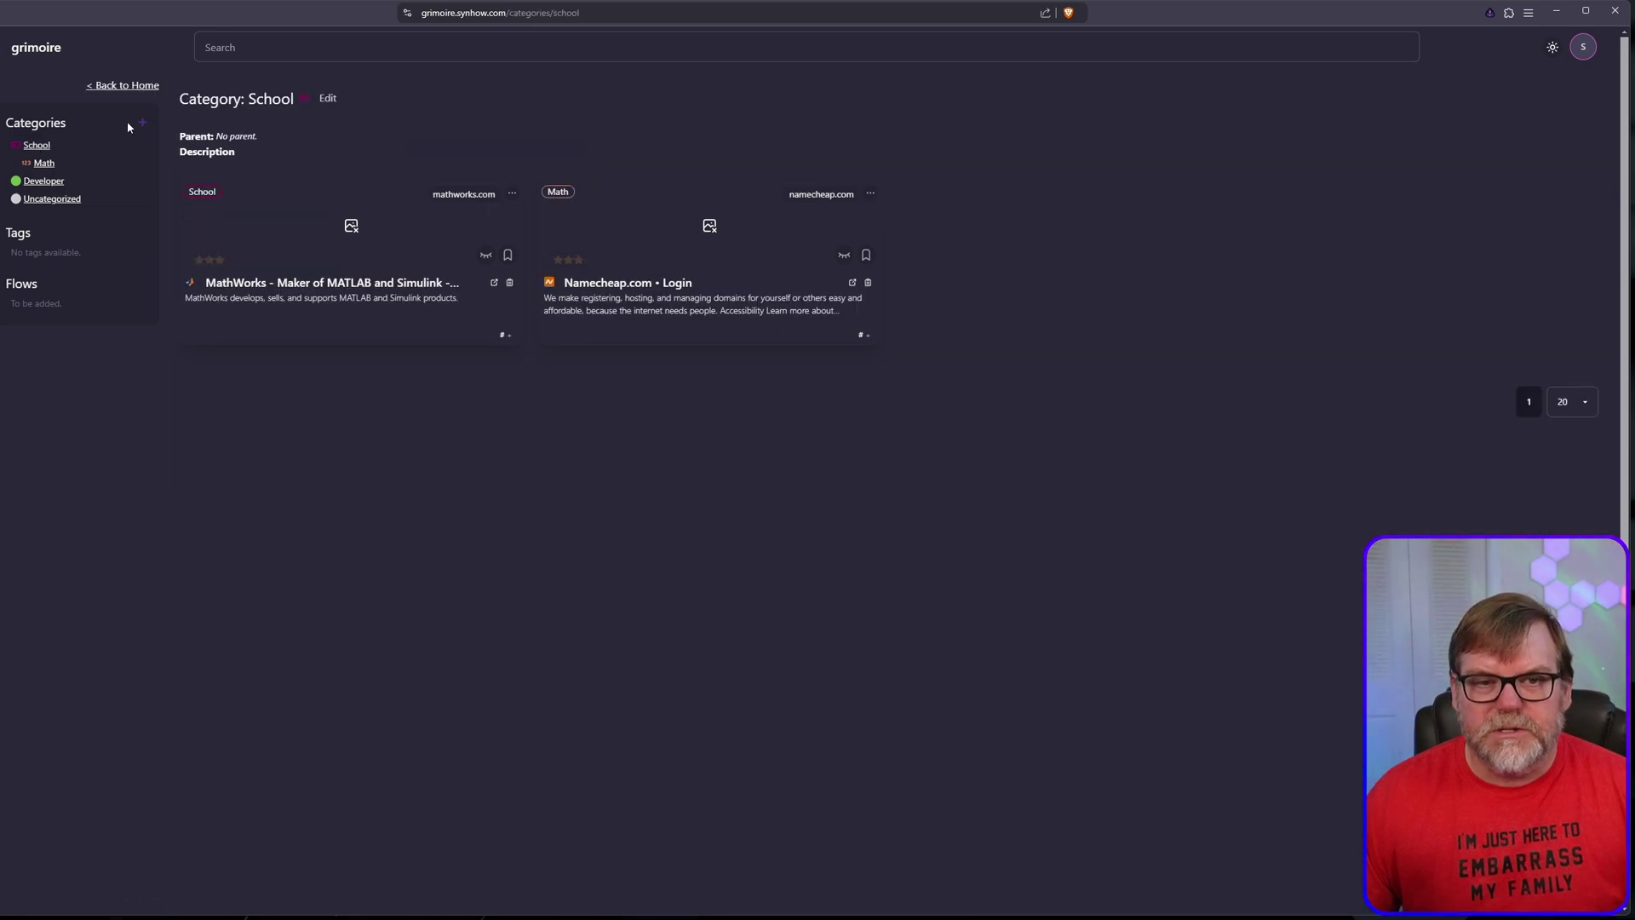
Step: Create a green English category with a book icon under parent School, then return home
left_click(141, 123)
left_click(695, 336)
type("English")
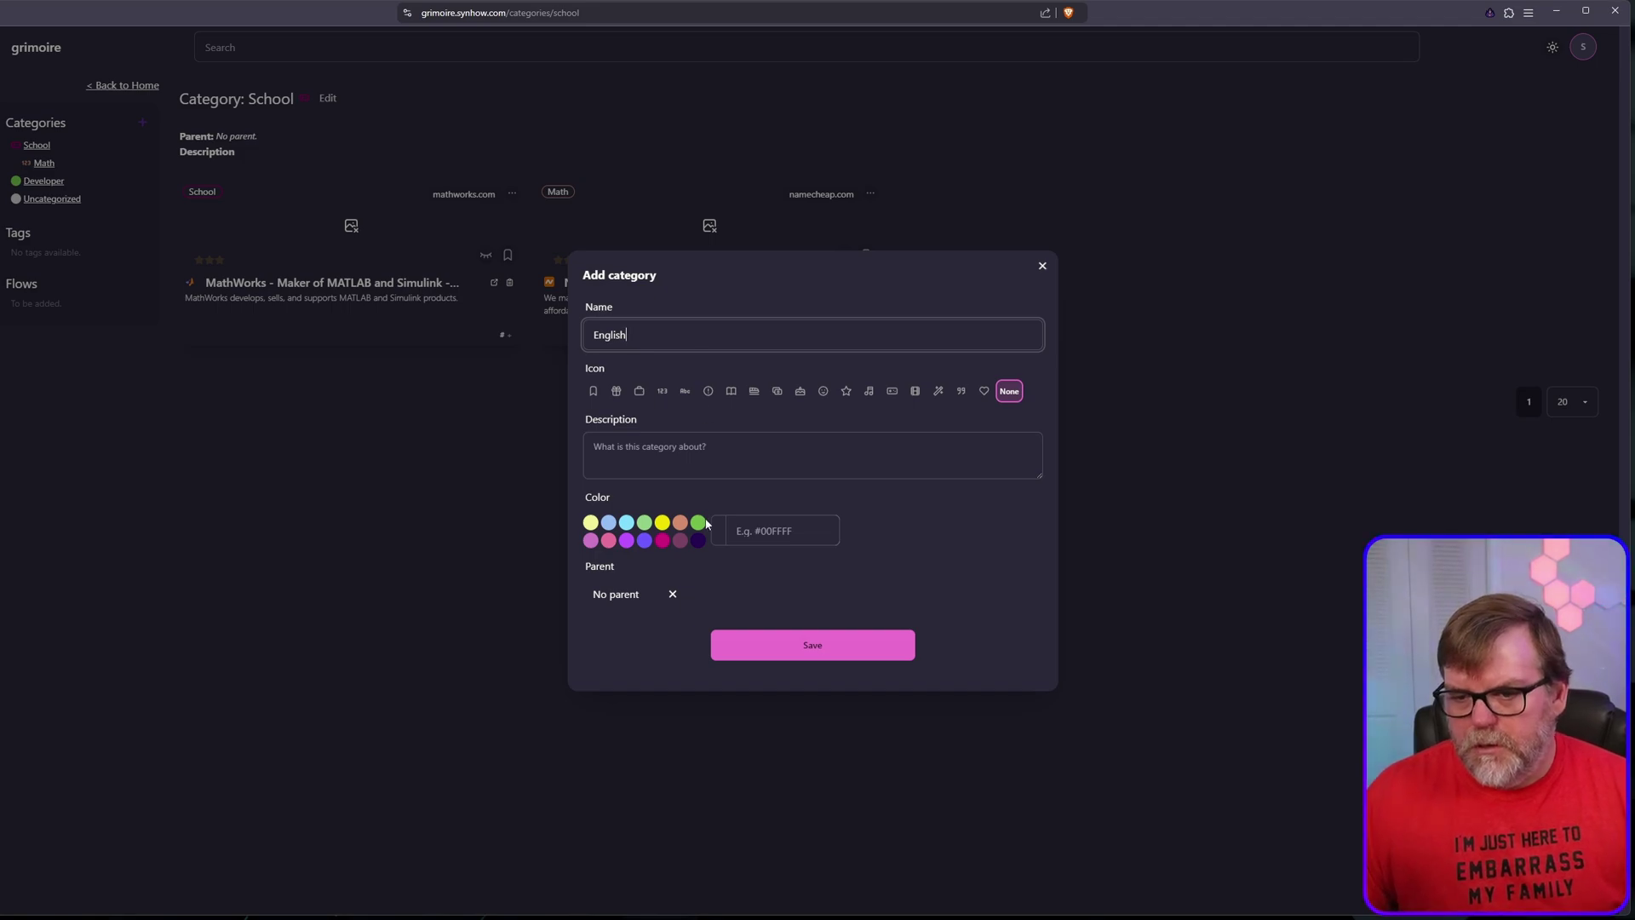
left_click(698, 522)
left_click(733, 395)
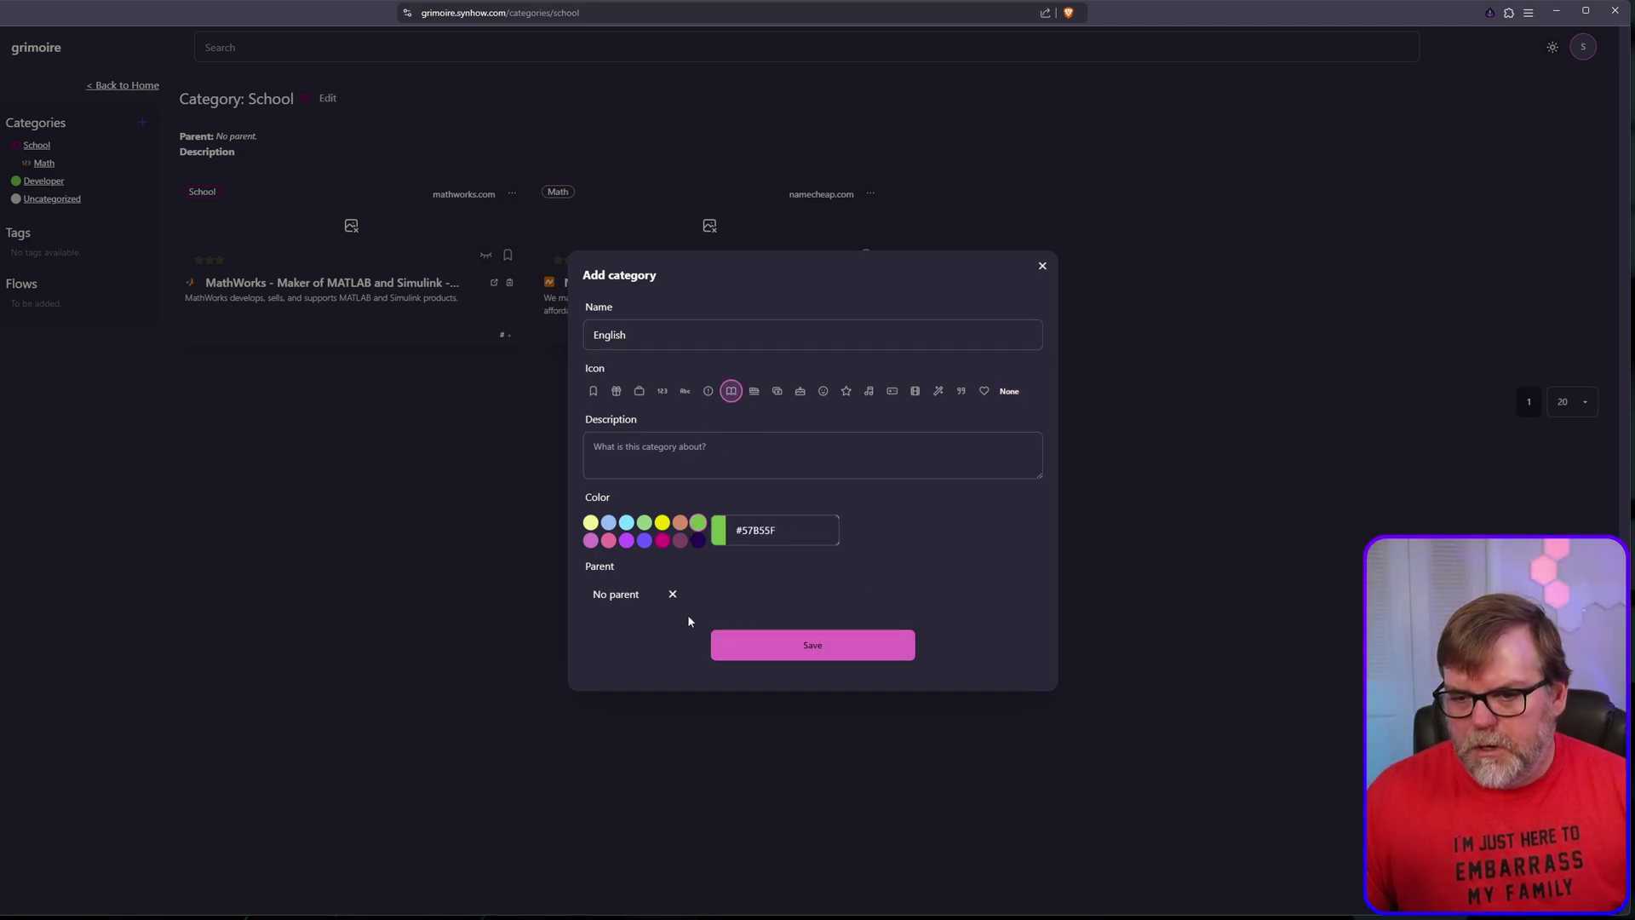
left_click(647, 598)
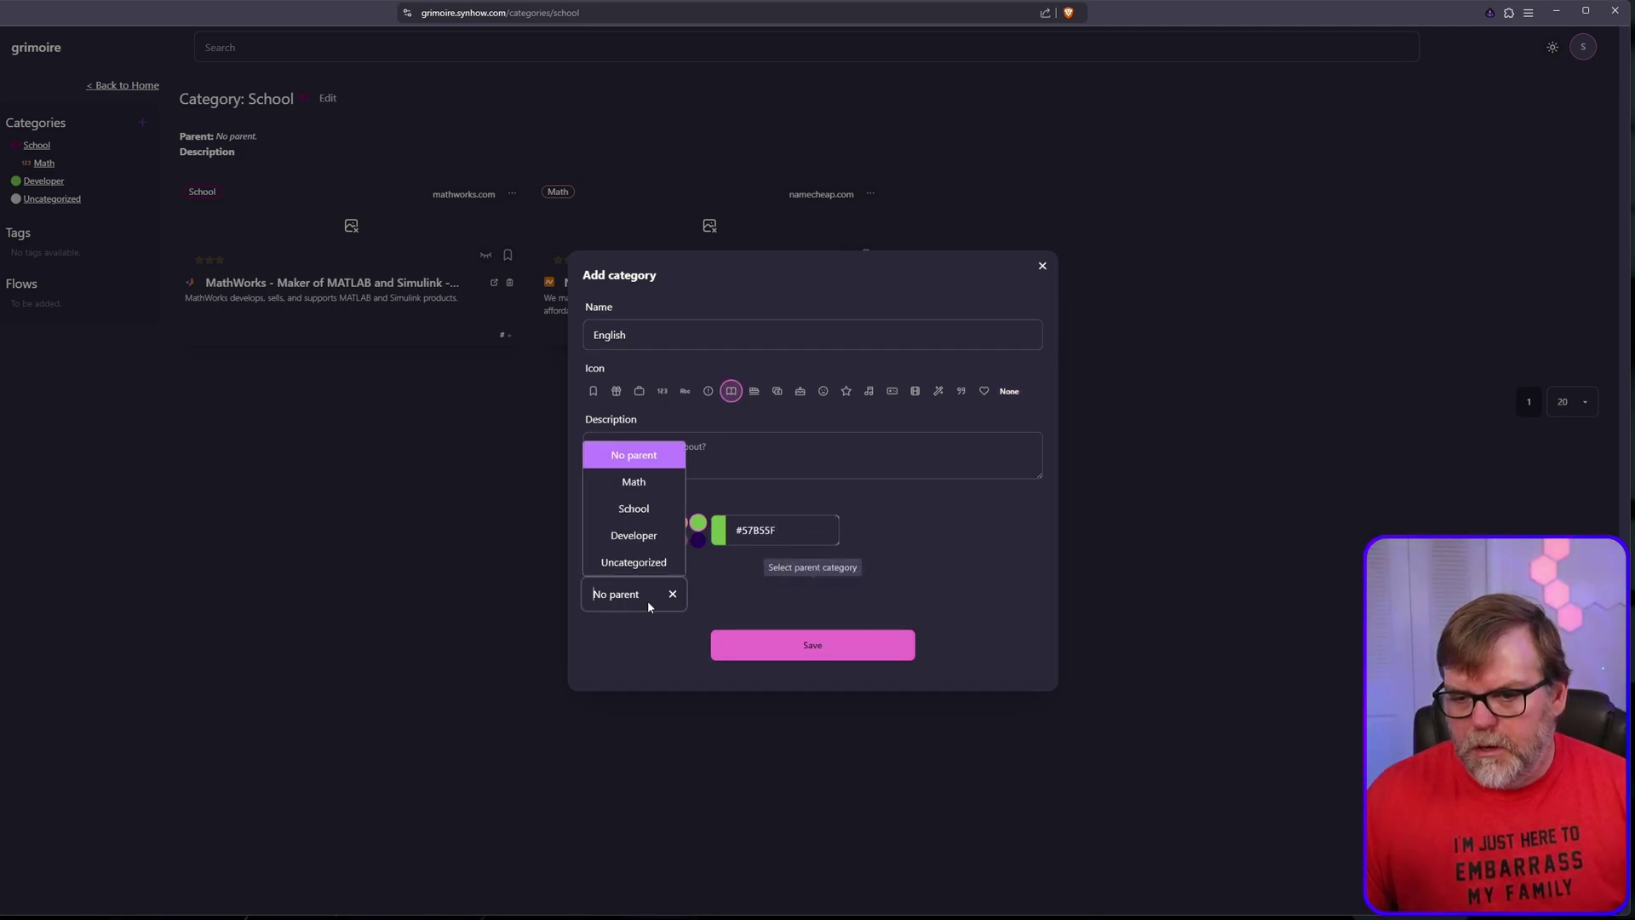
left_click(634, 509)
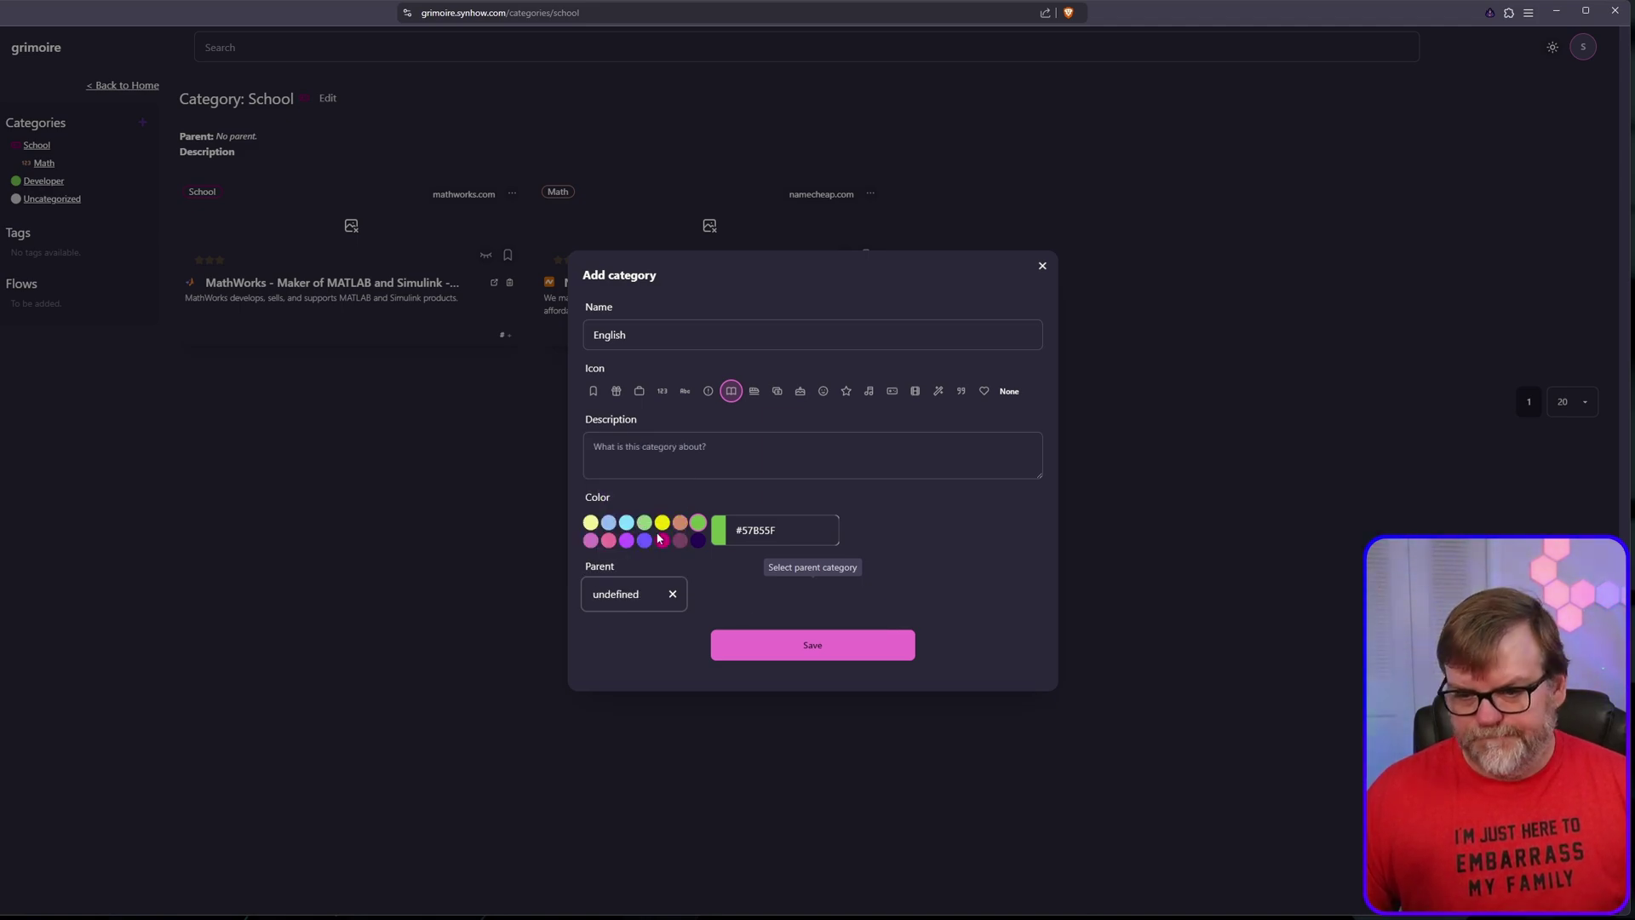
left_click(831, 644)
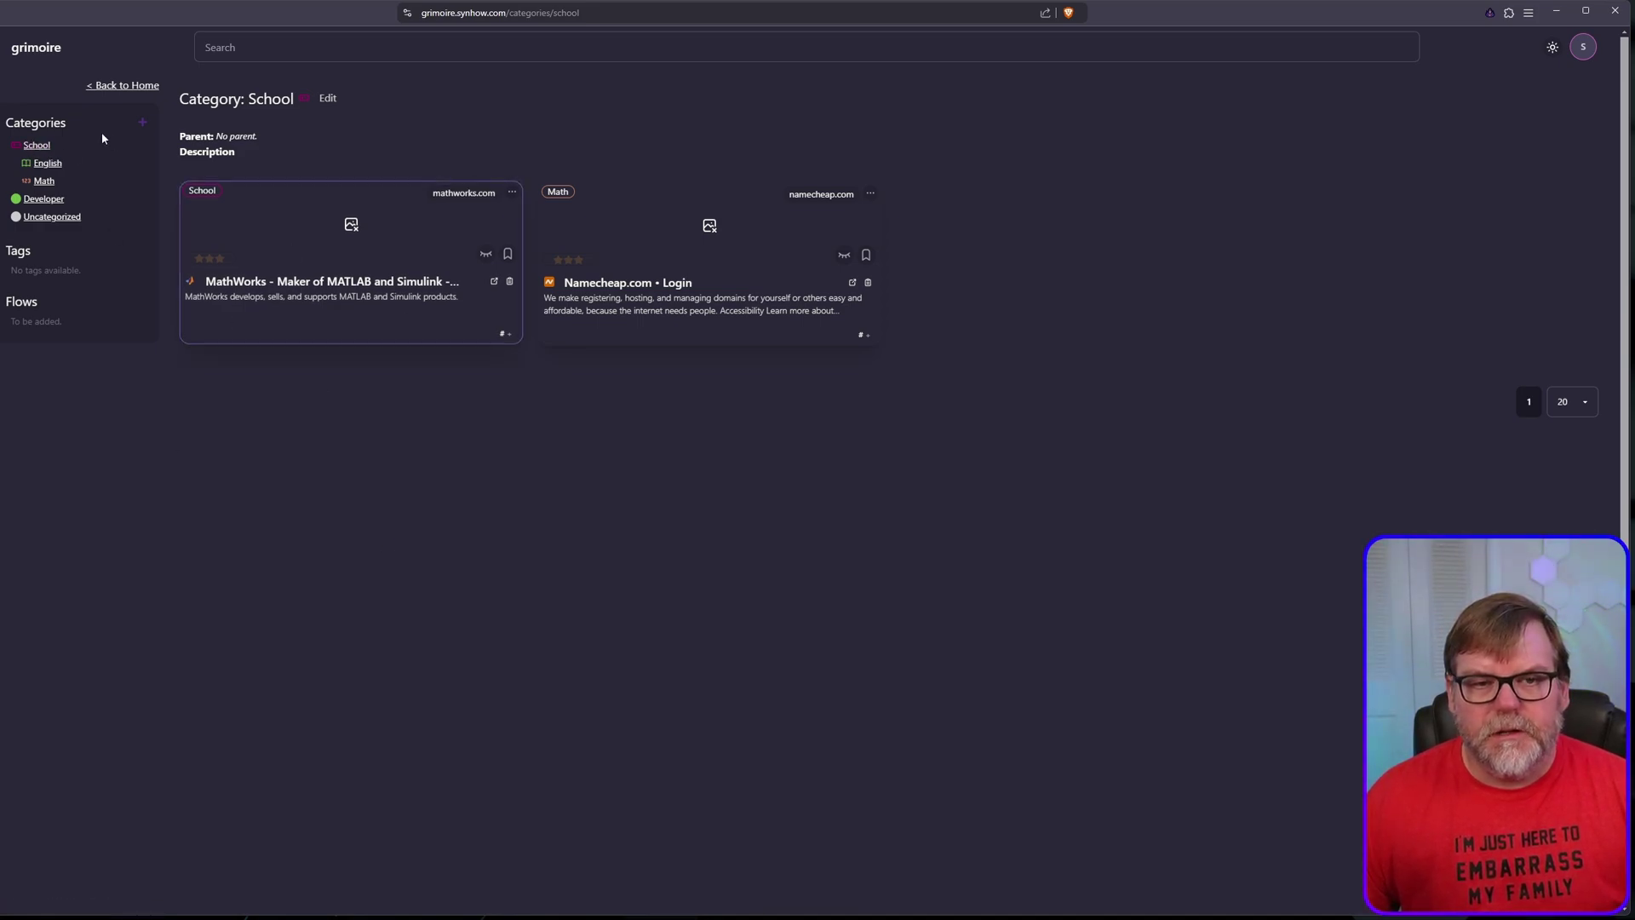
left_click(115, 87)
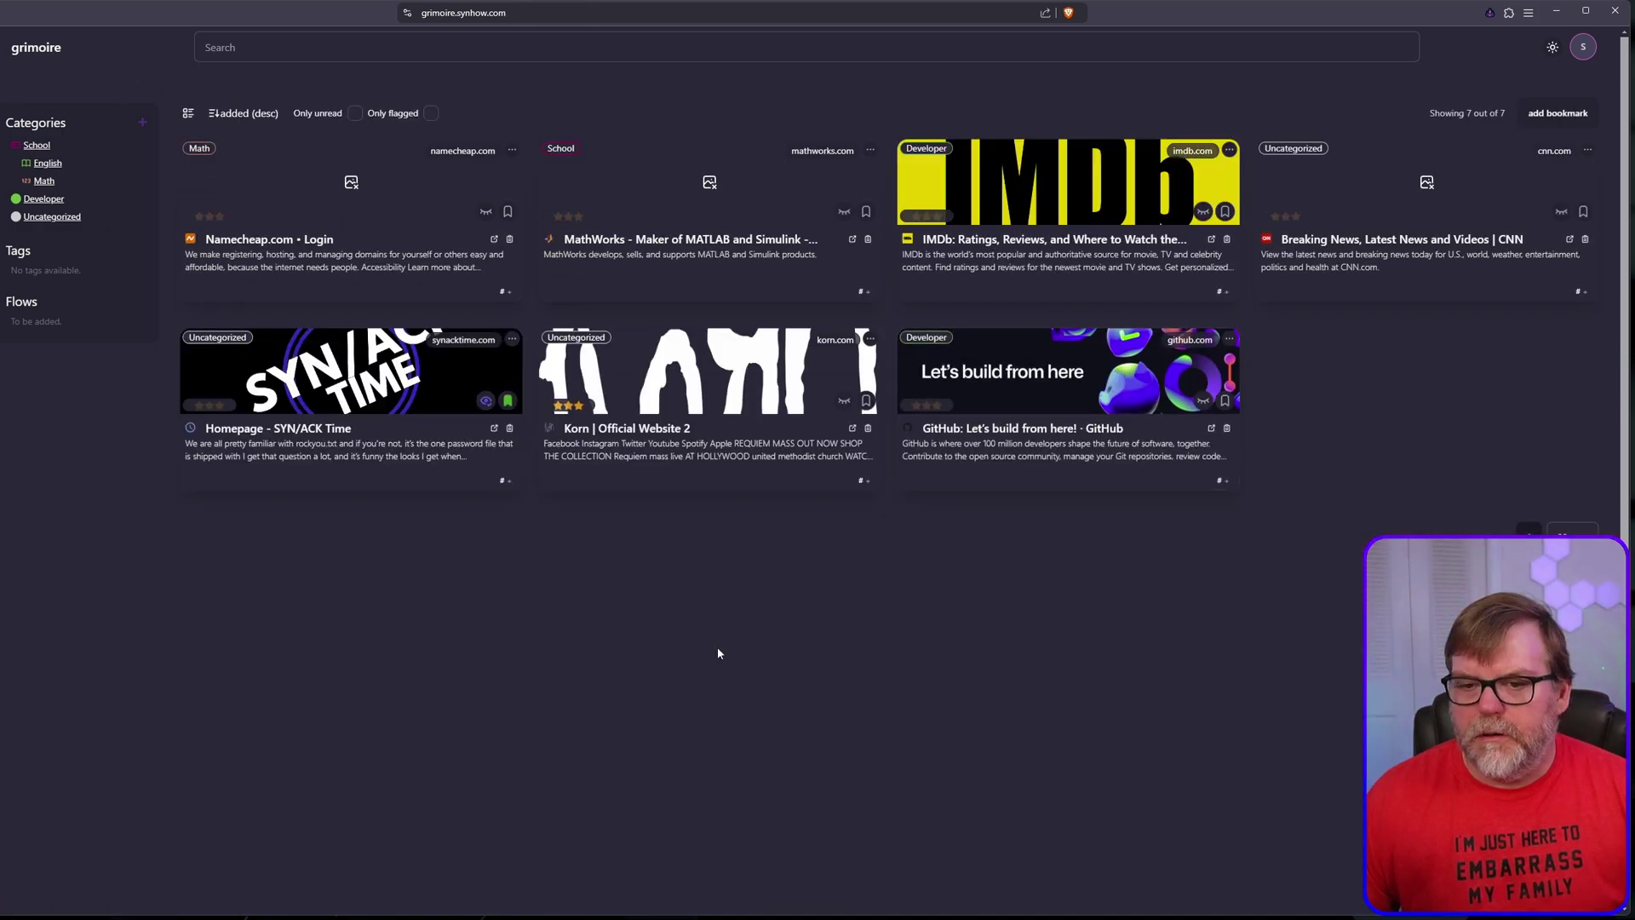
Step: Add the Pearson Languages link as a new bookmark filed under School, then close the form
left_click(1557, 112)
left_click(726, 452)
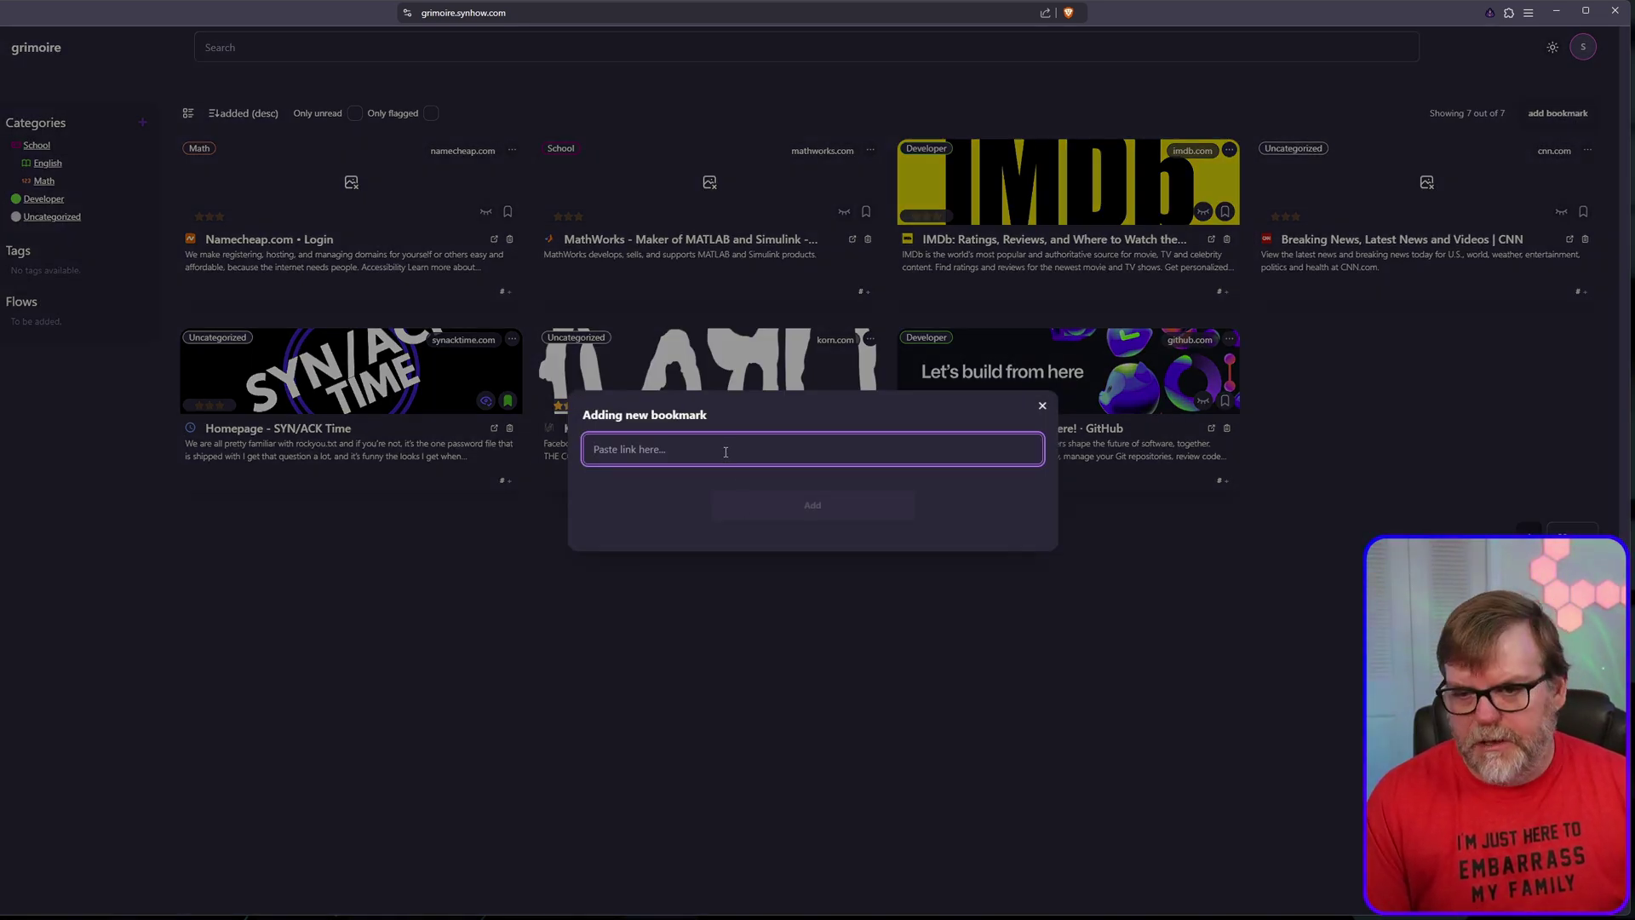
type("http")
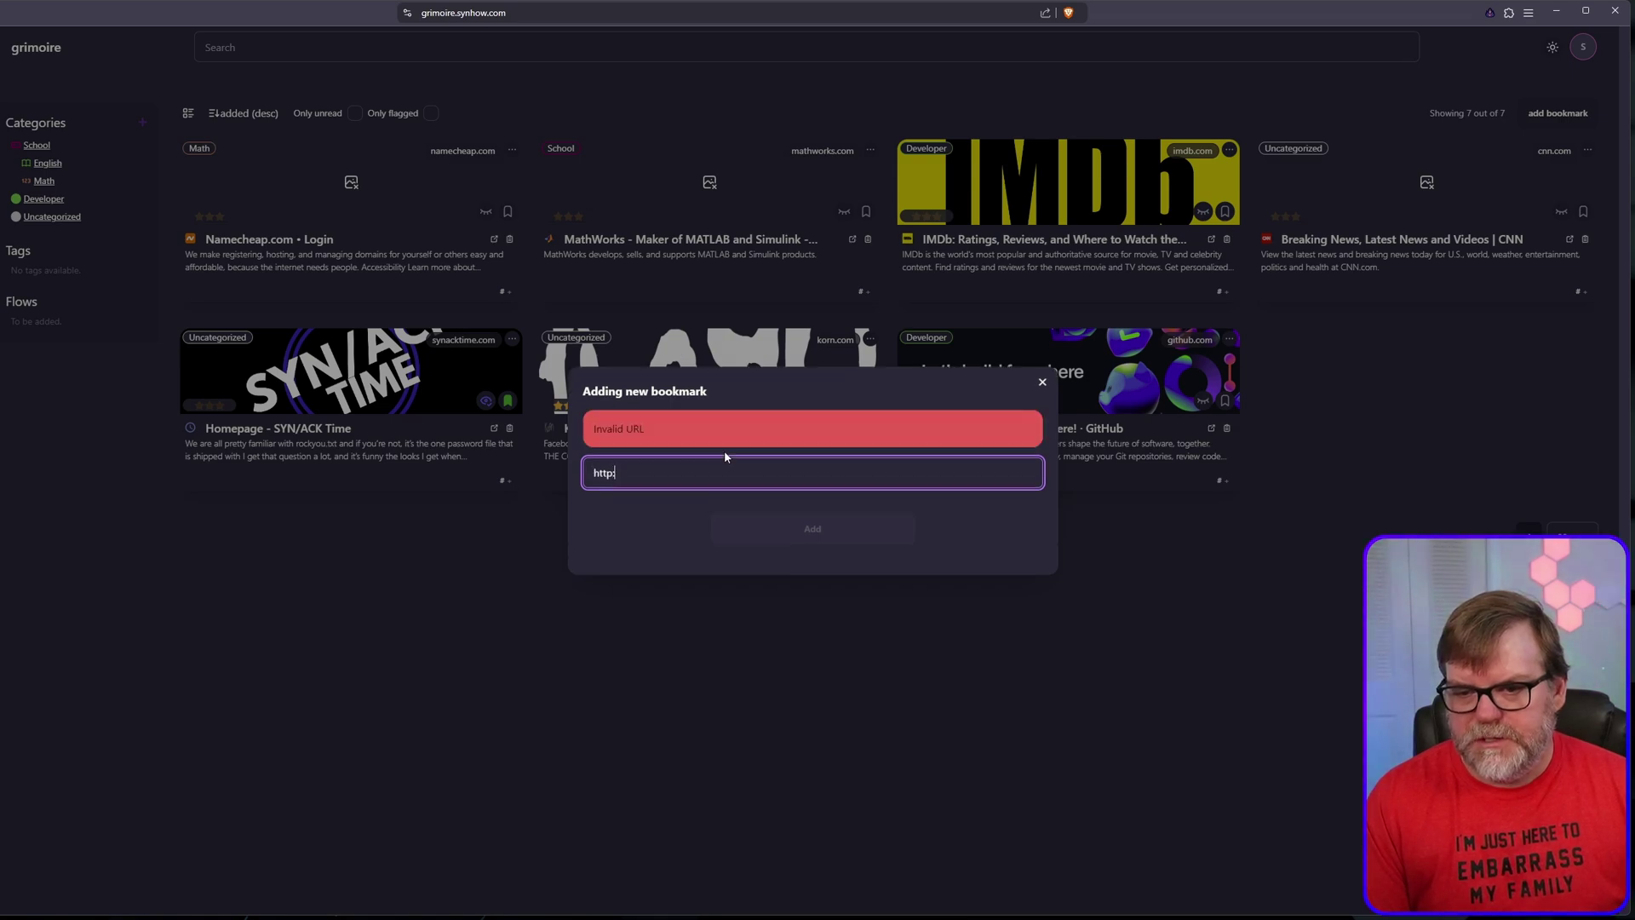
type("s://english.com")
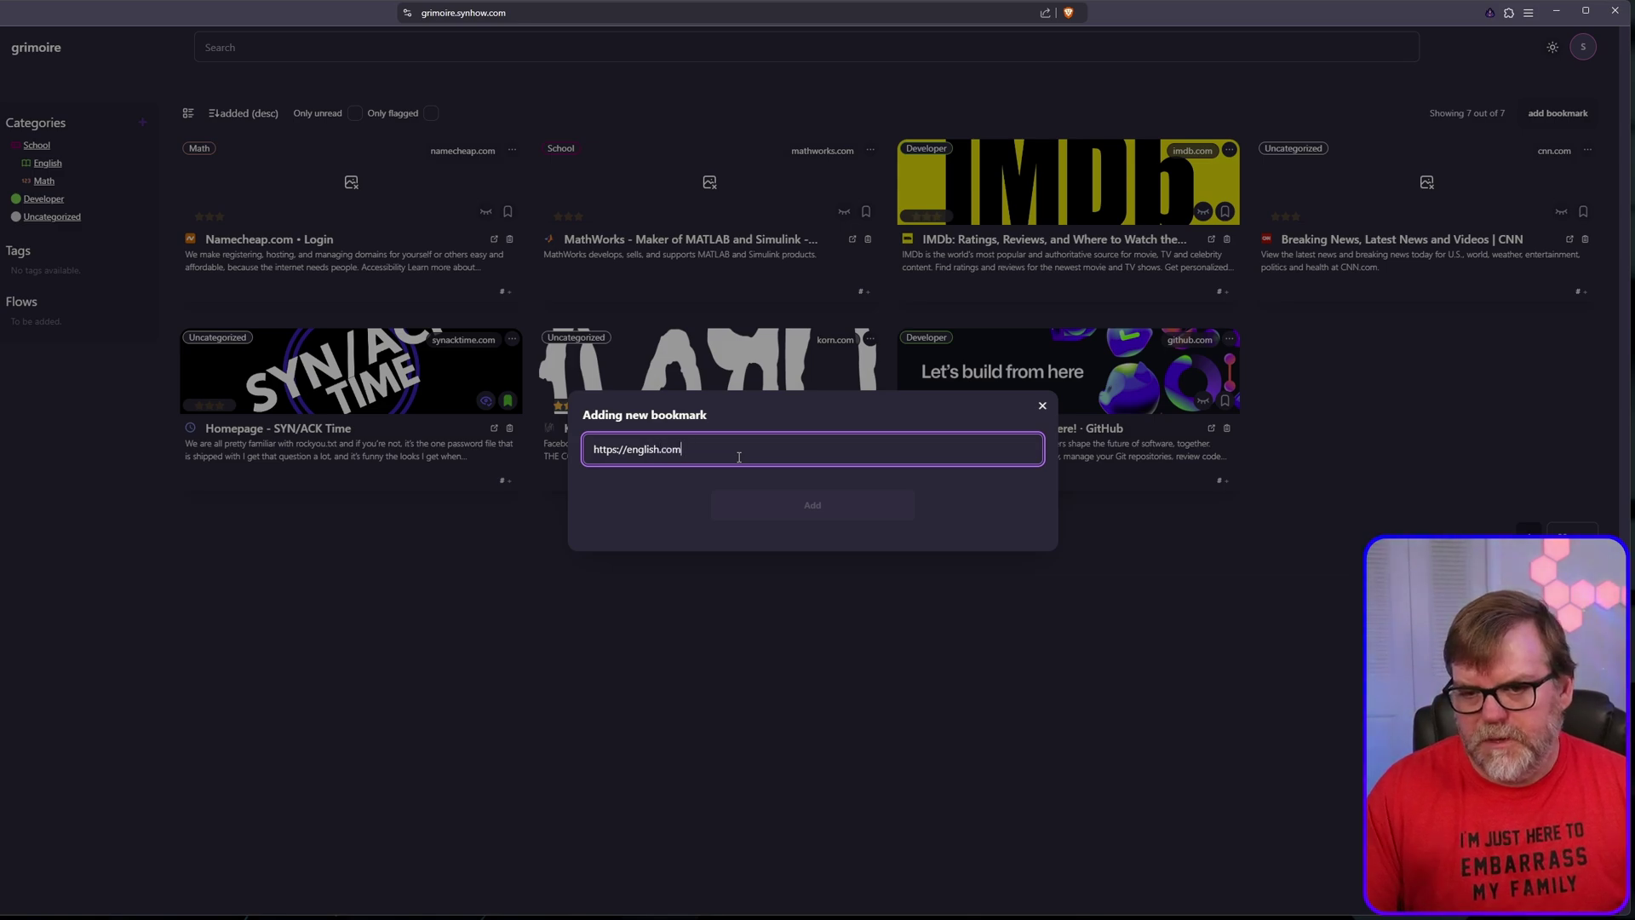
key("Return")
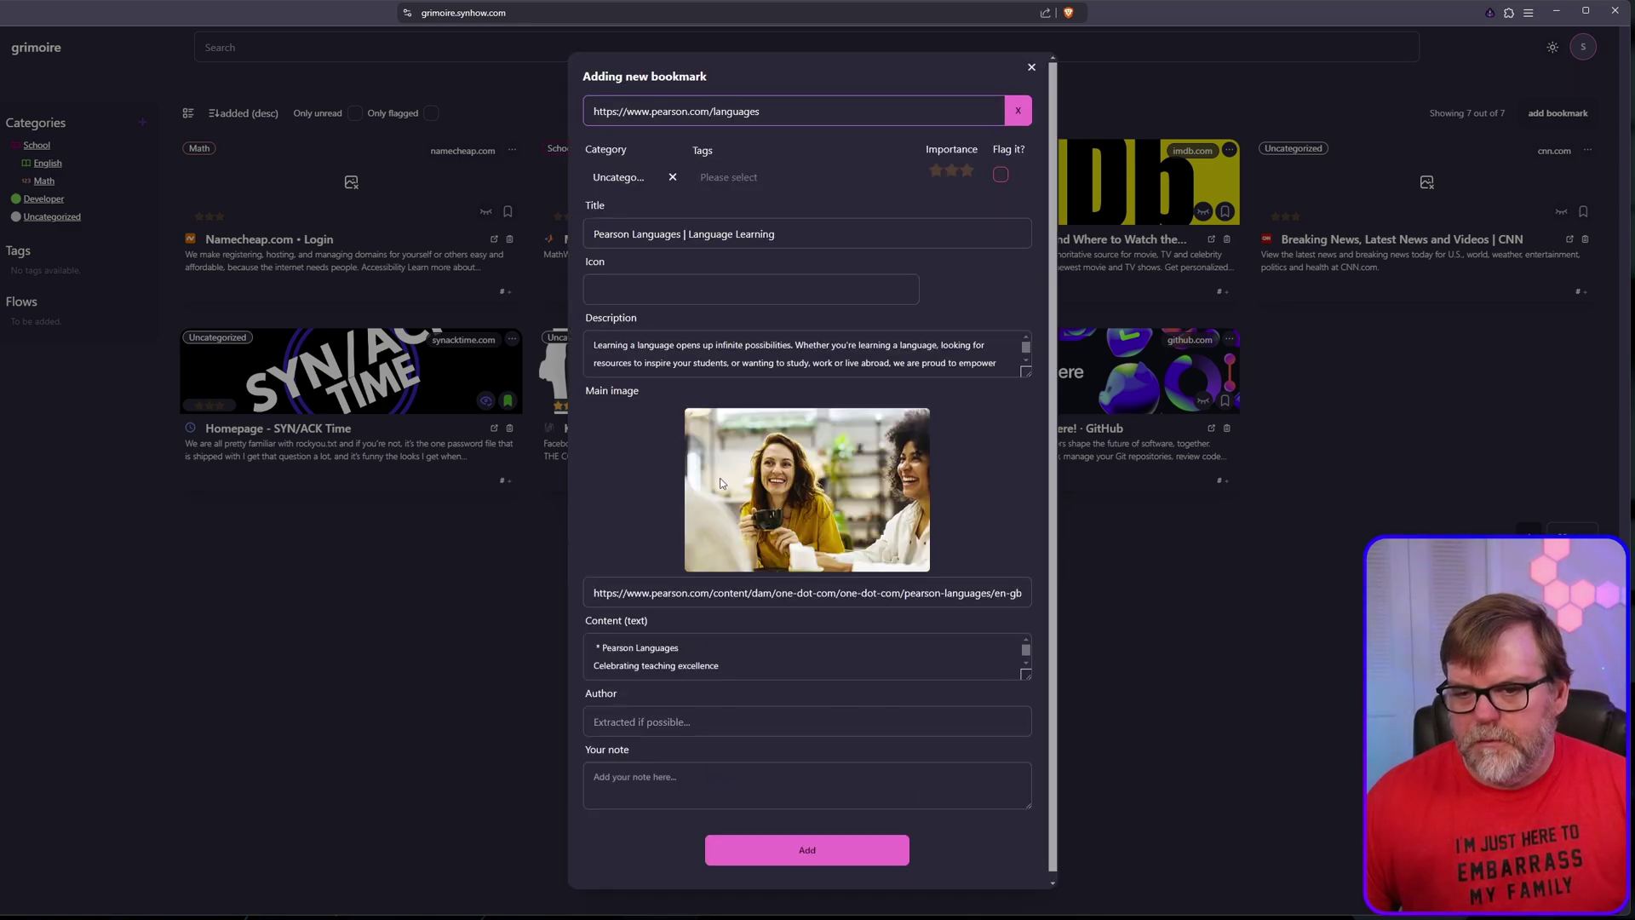
left_click(643, 177)
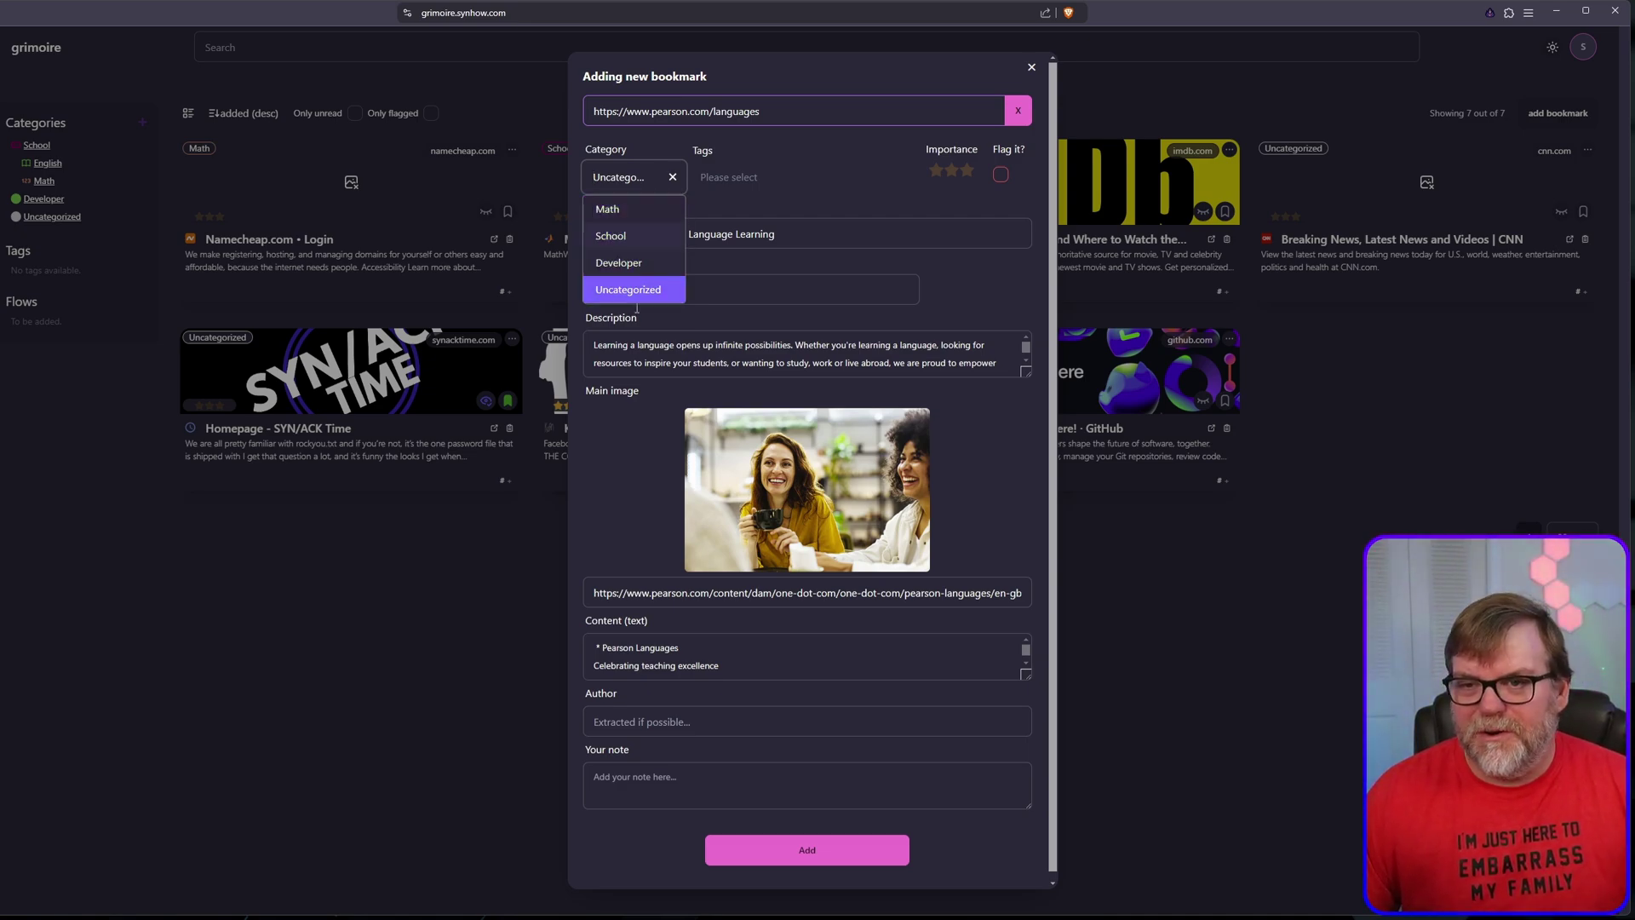
left_click(610, 236)
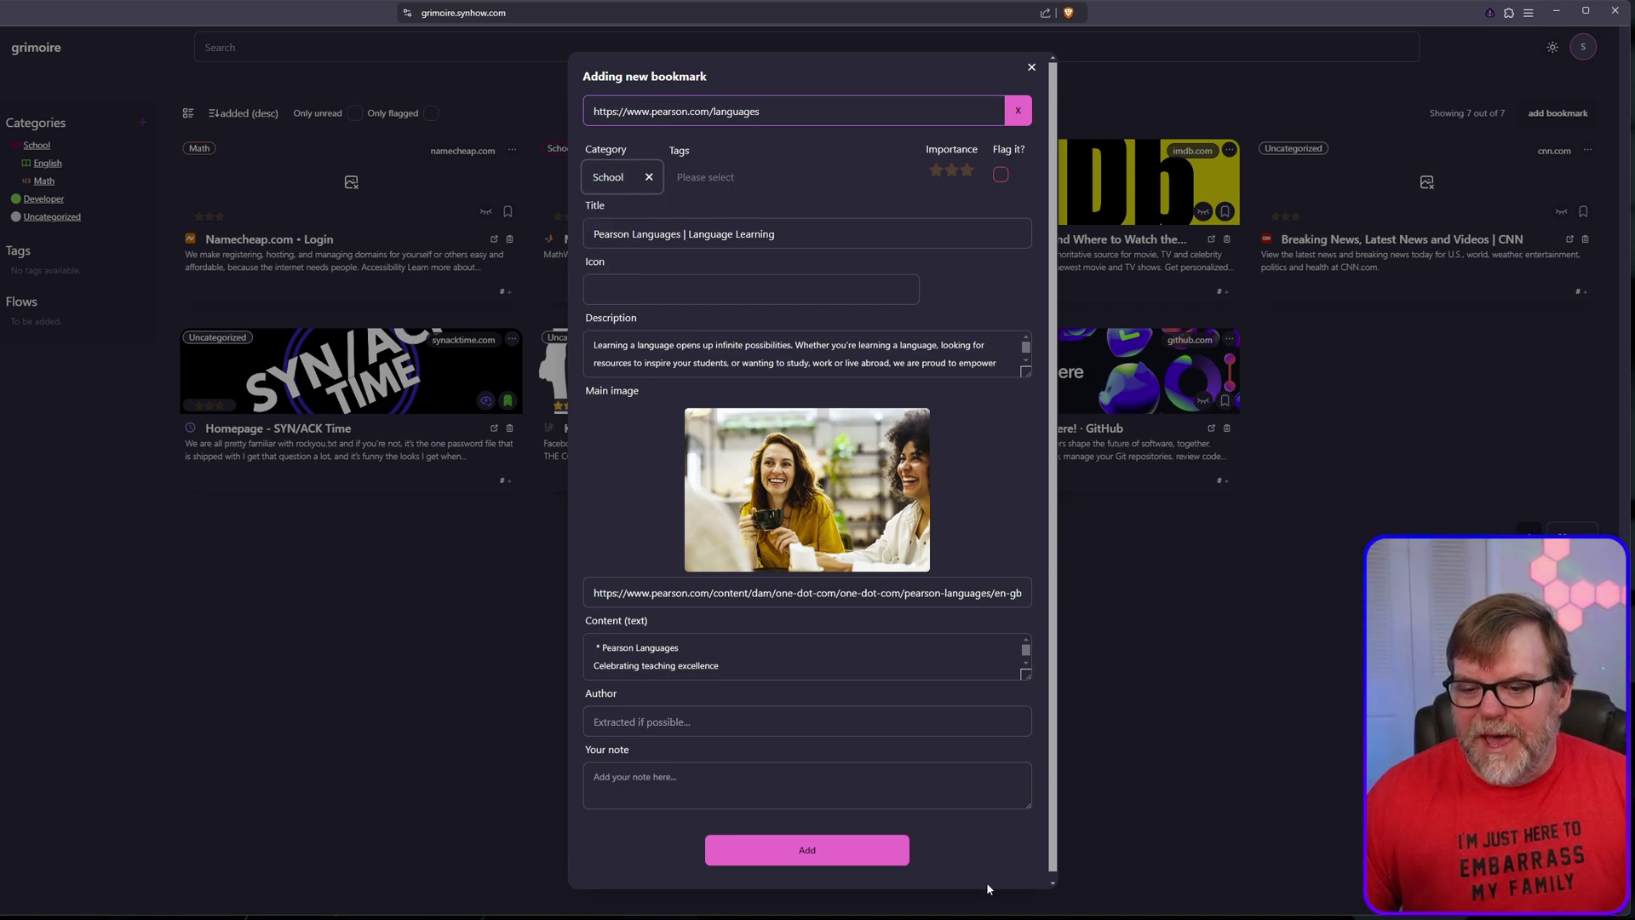
left_click(789, 861)
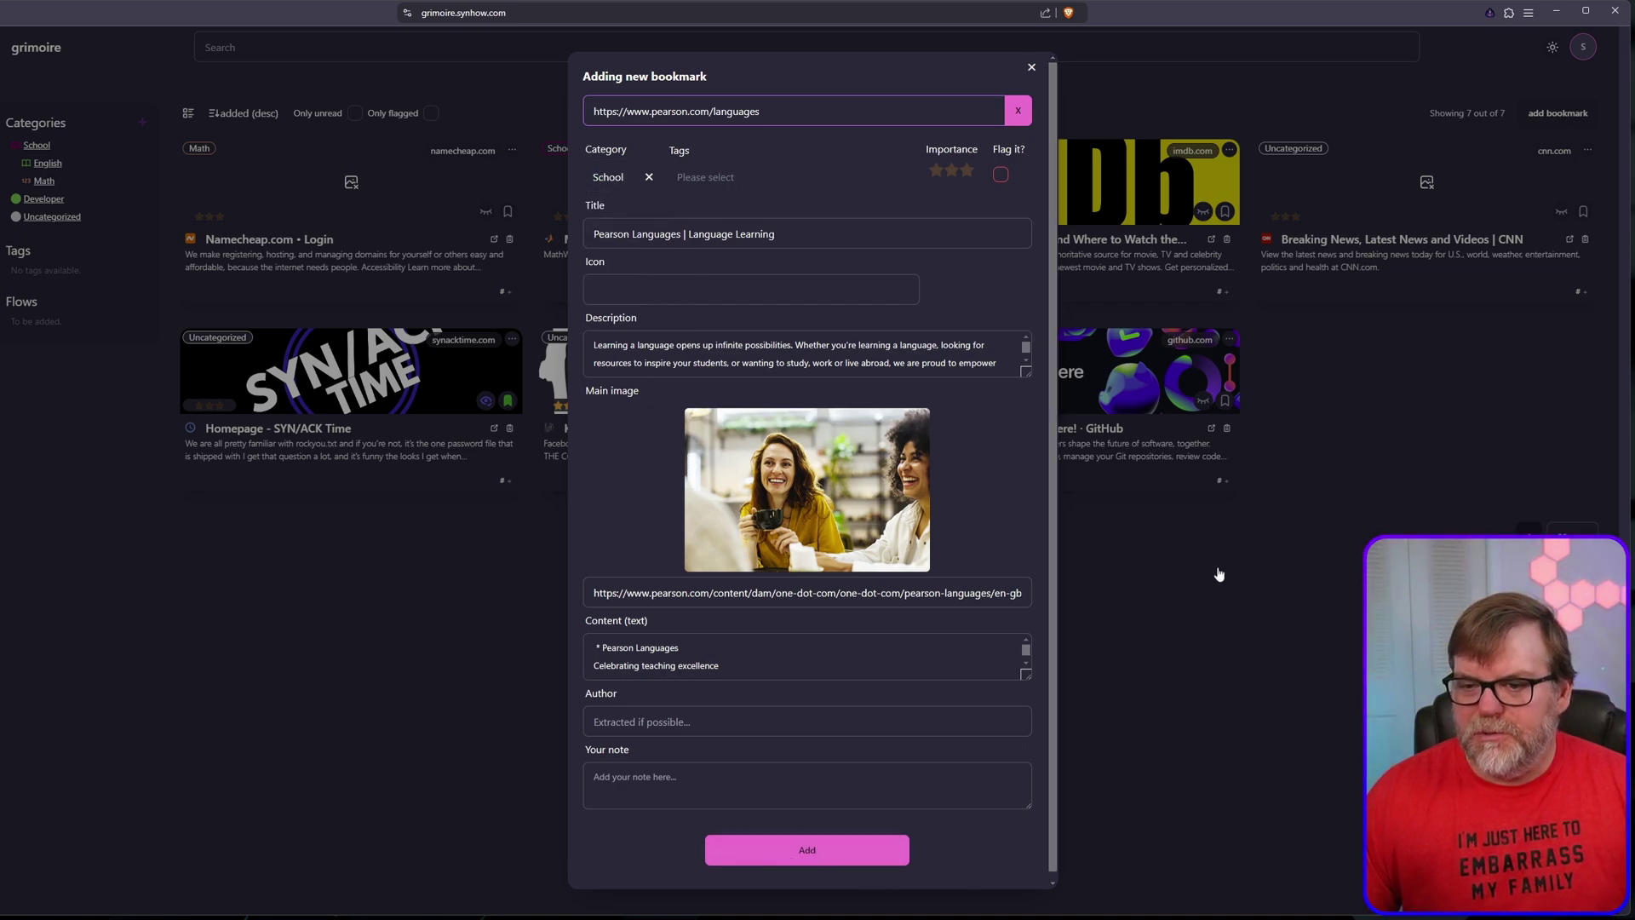
left_click(1491, 13)
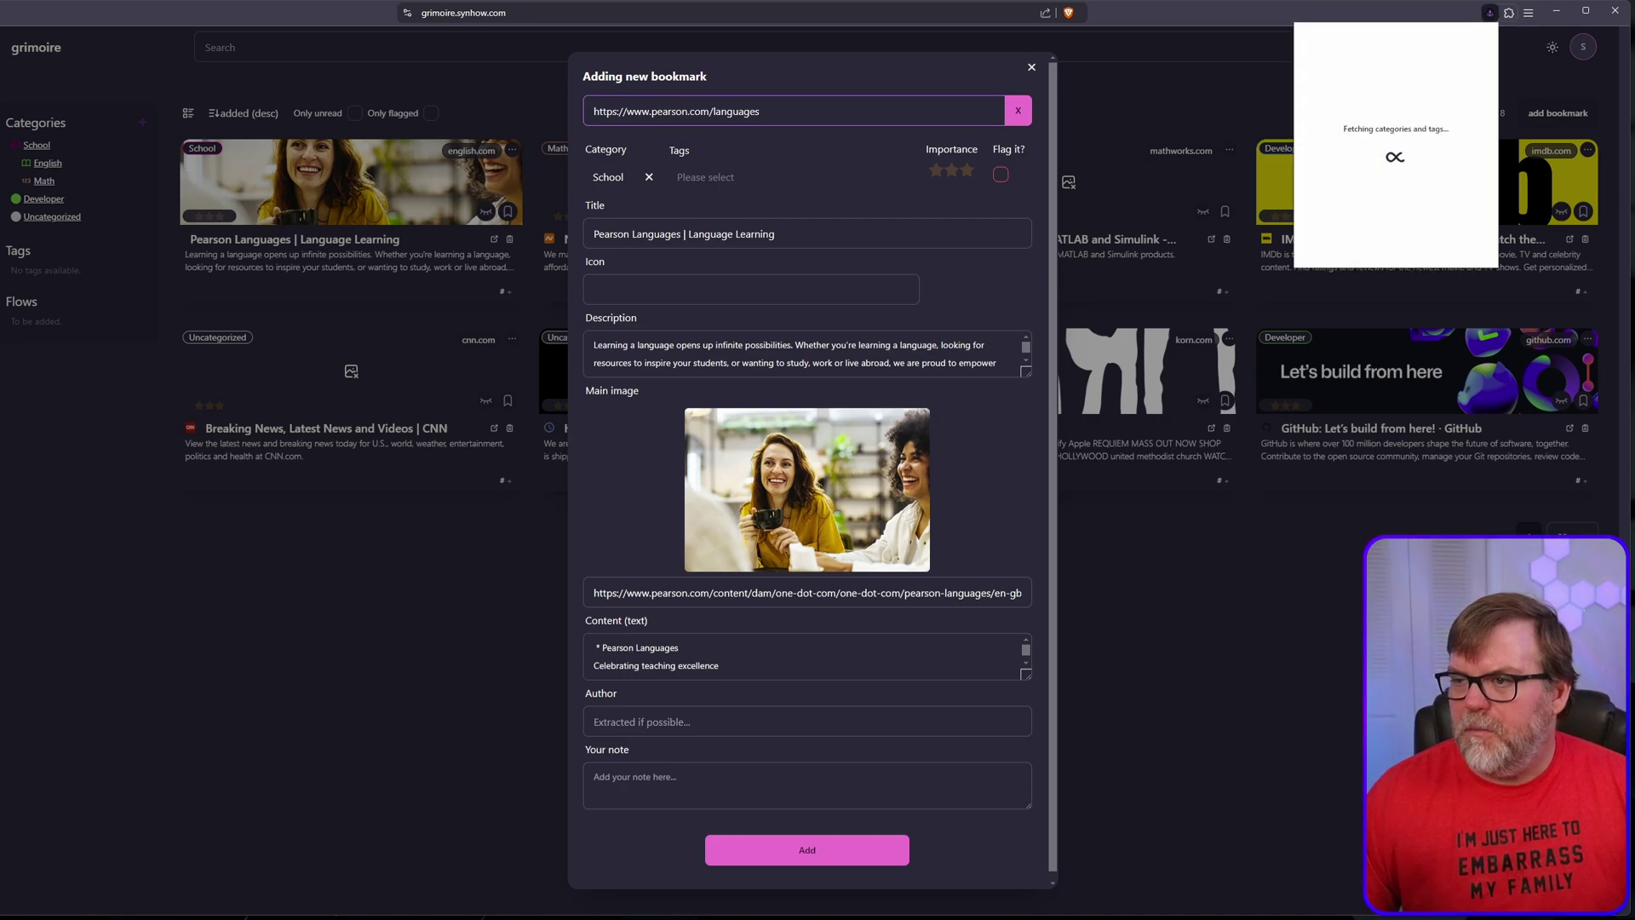
left_click(1180, 22)
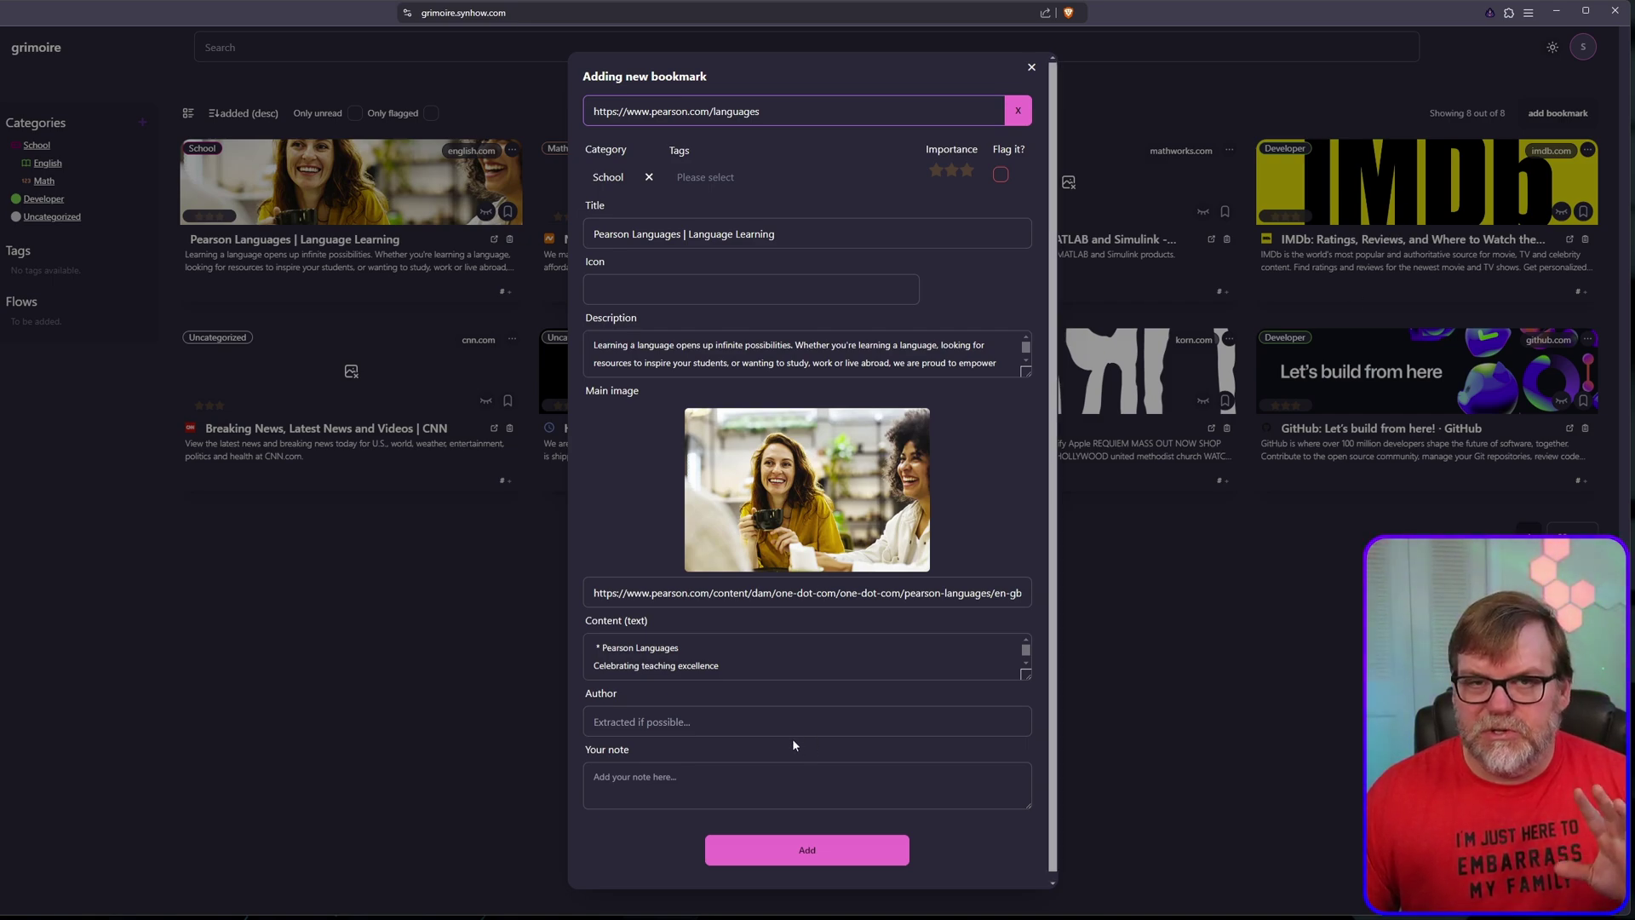
left_click(813, 864)
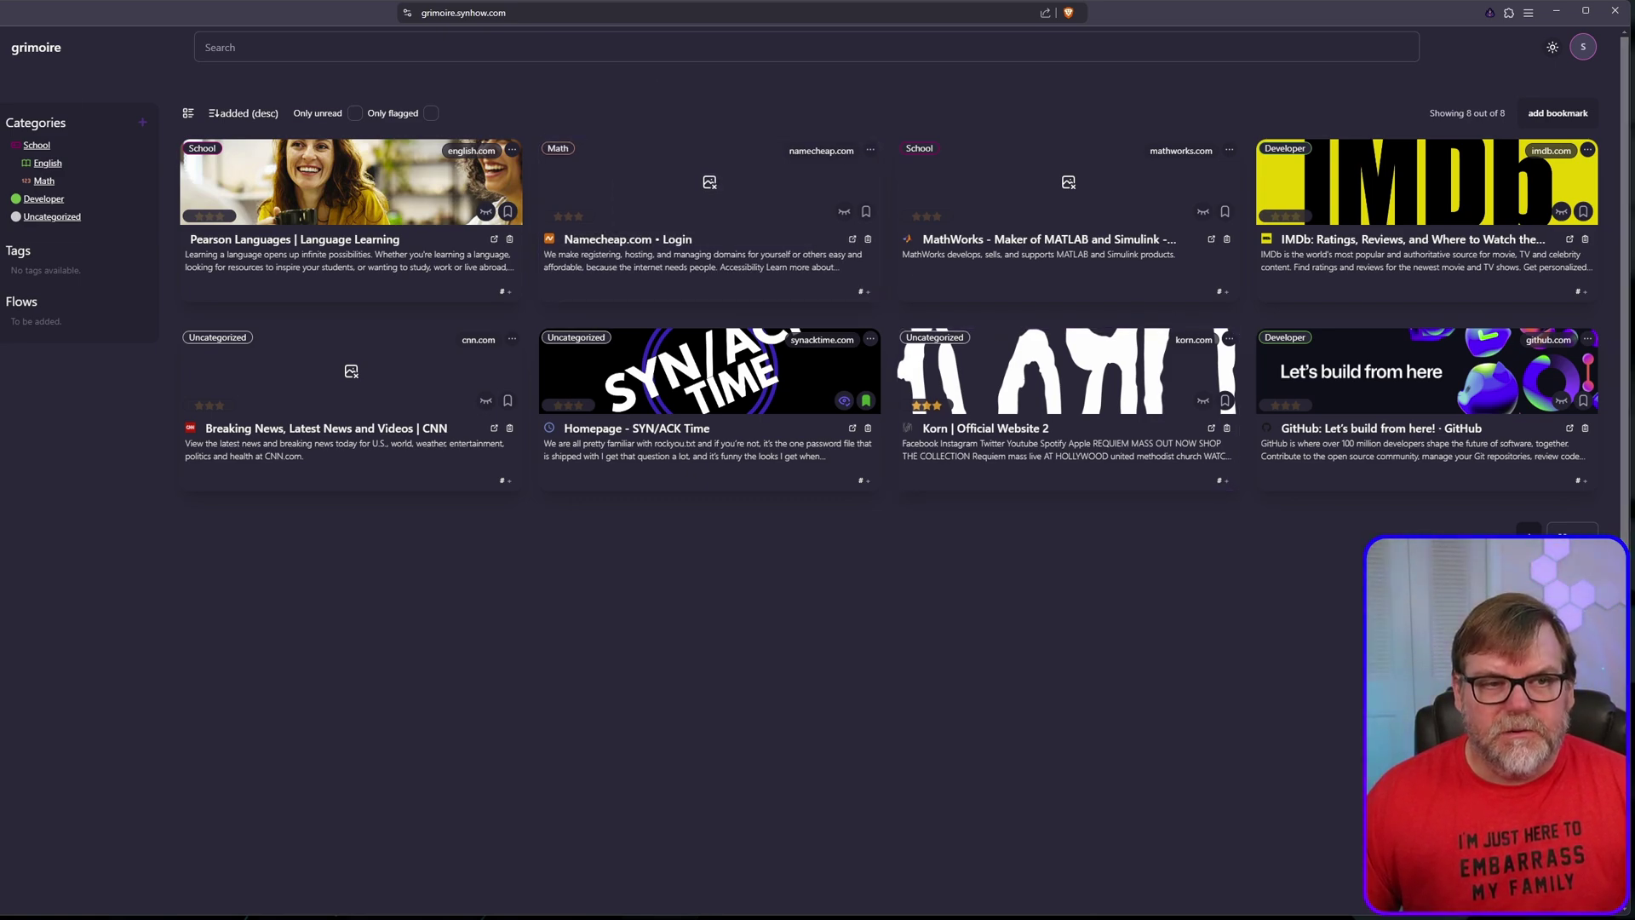
Step: On the GitHub grimoire repository tab, bookmark the page under English via the companion extension
key("ctrl+Tab")
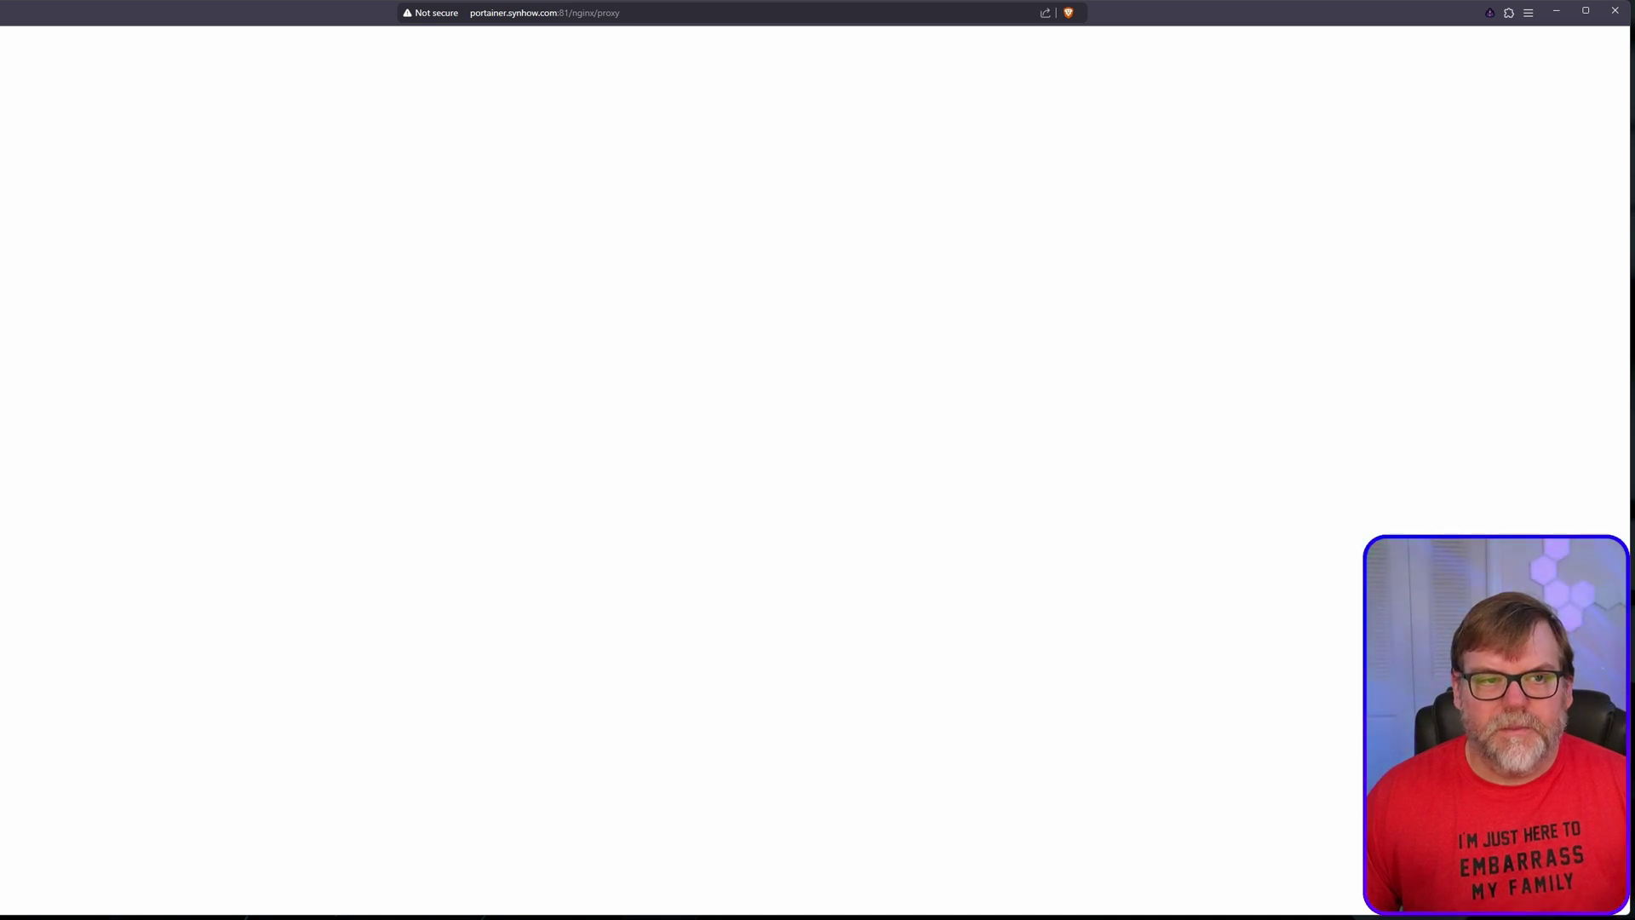
key("ctrl+shift+Tab")
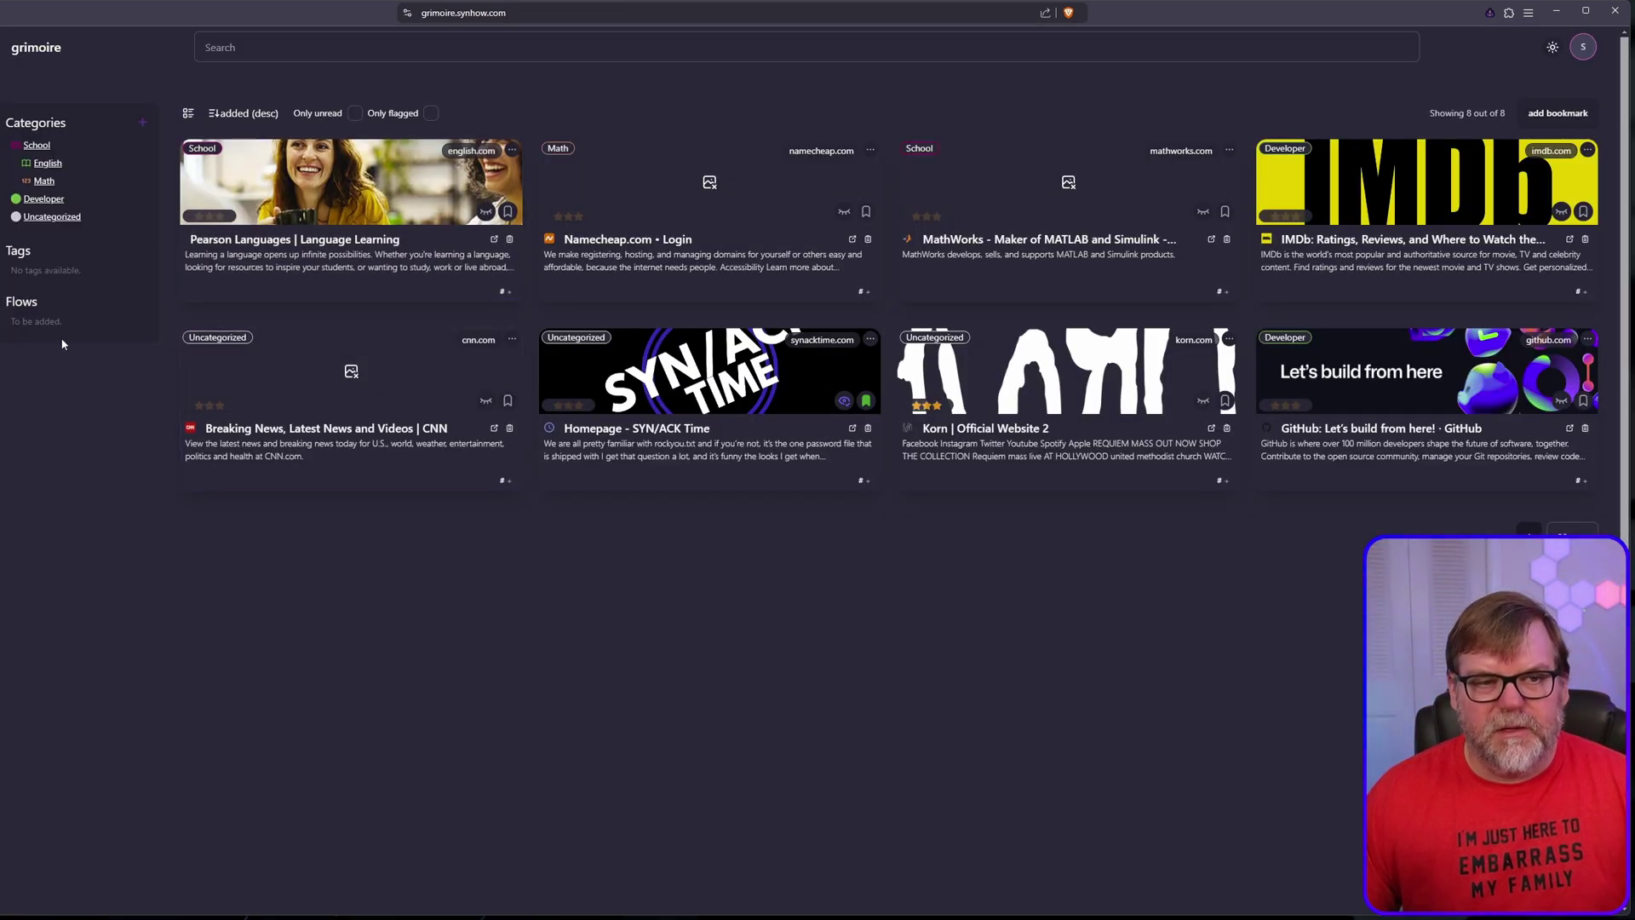
key("ctrl+shift+Tab")
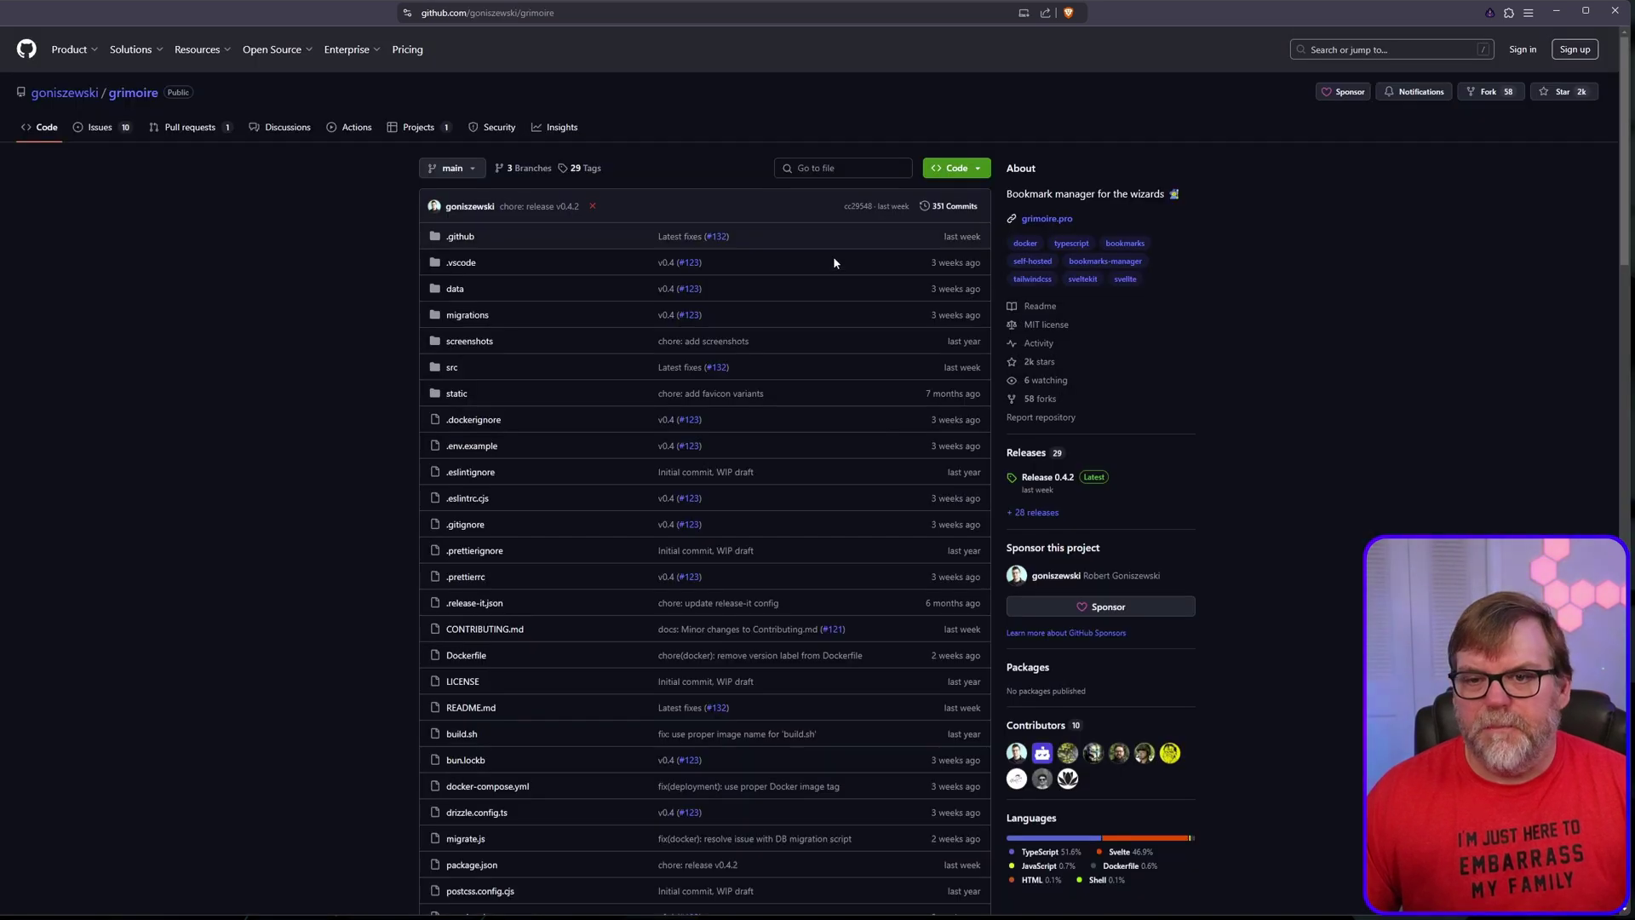
left_click(1489, 12)
left_click(1386, 125)
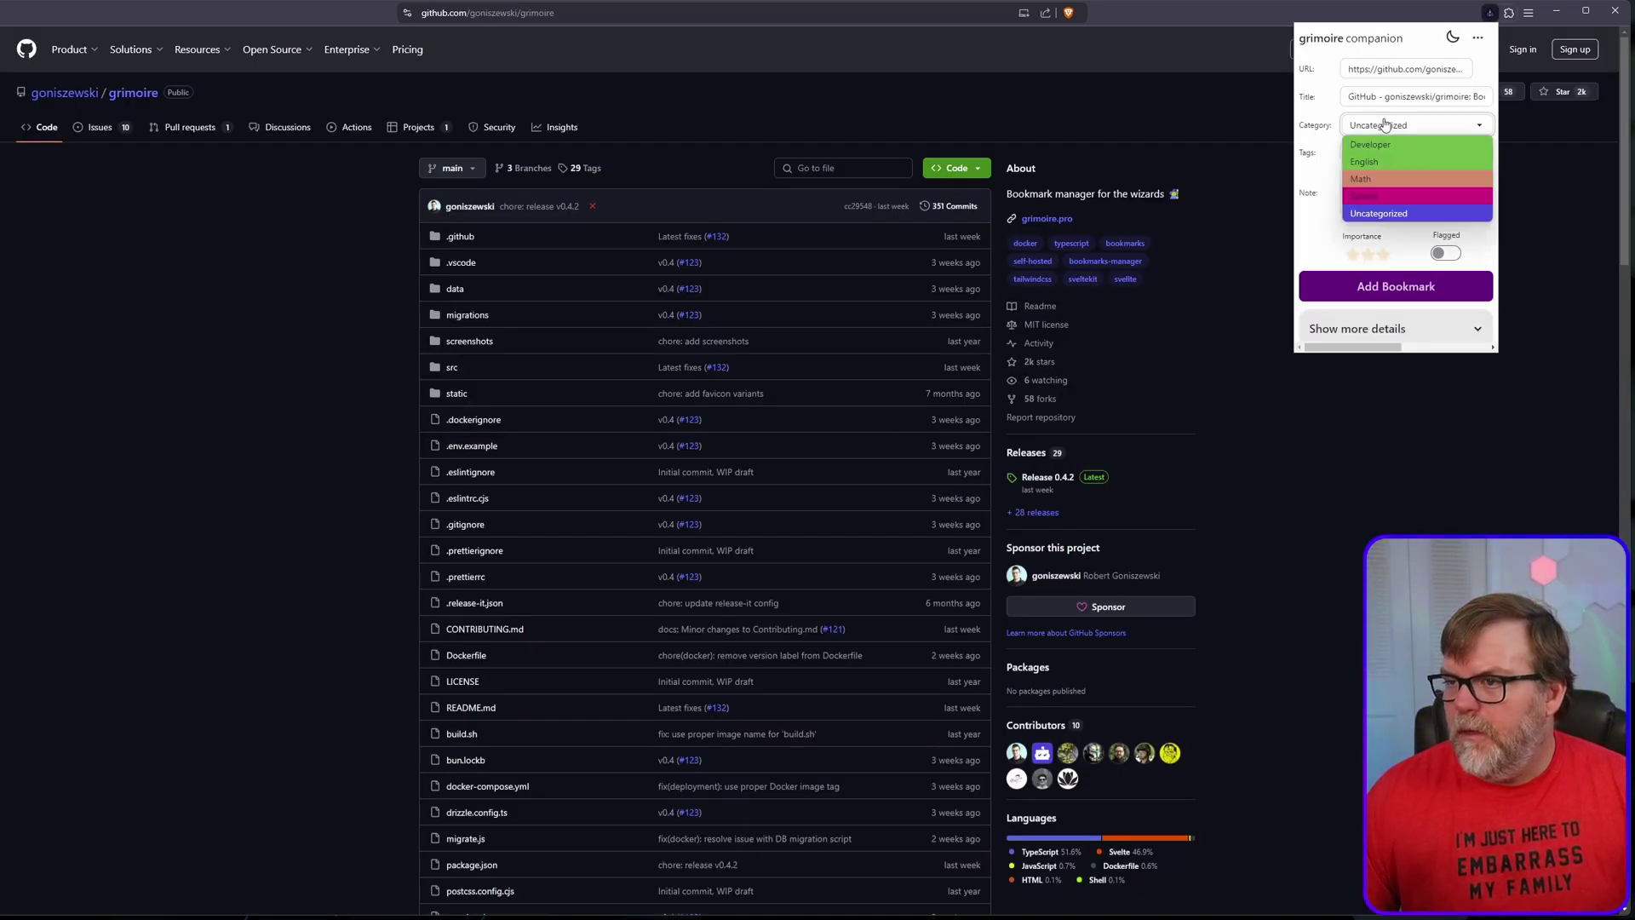
left_click(1376, 165)
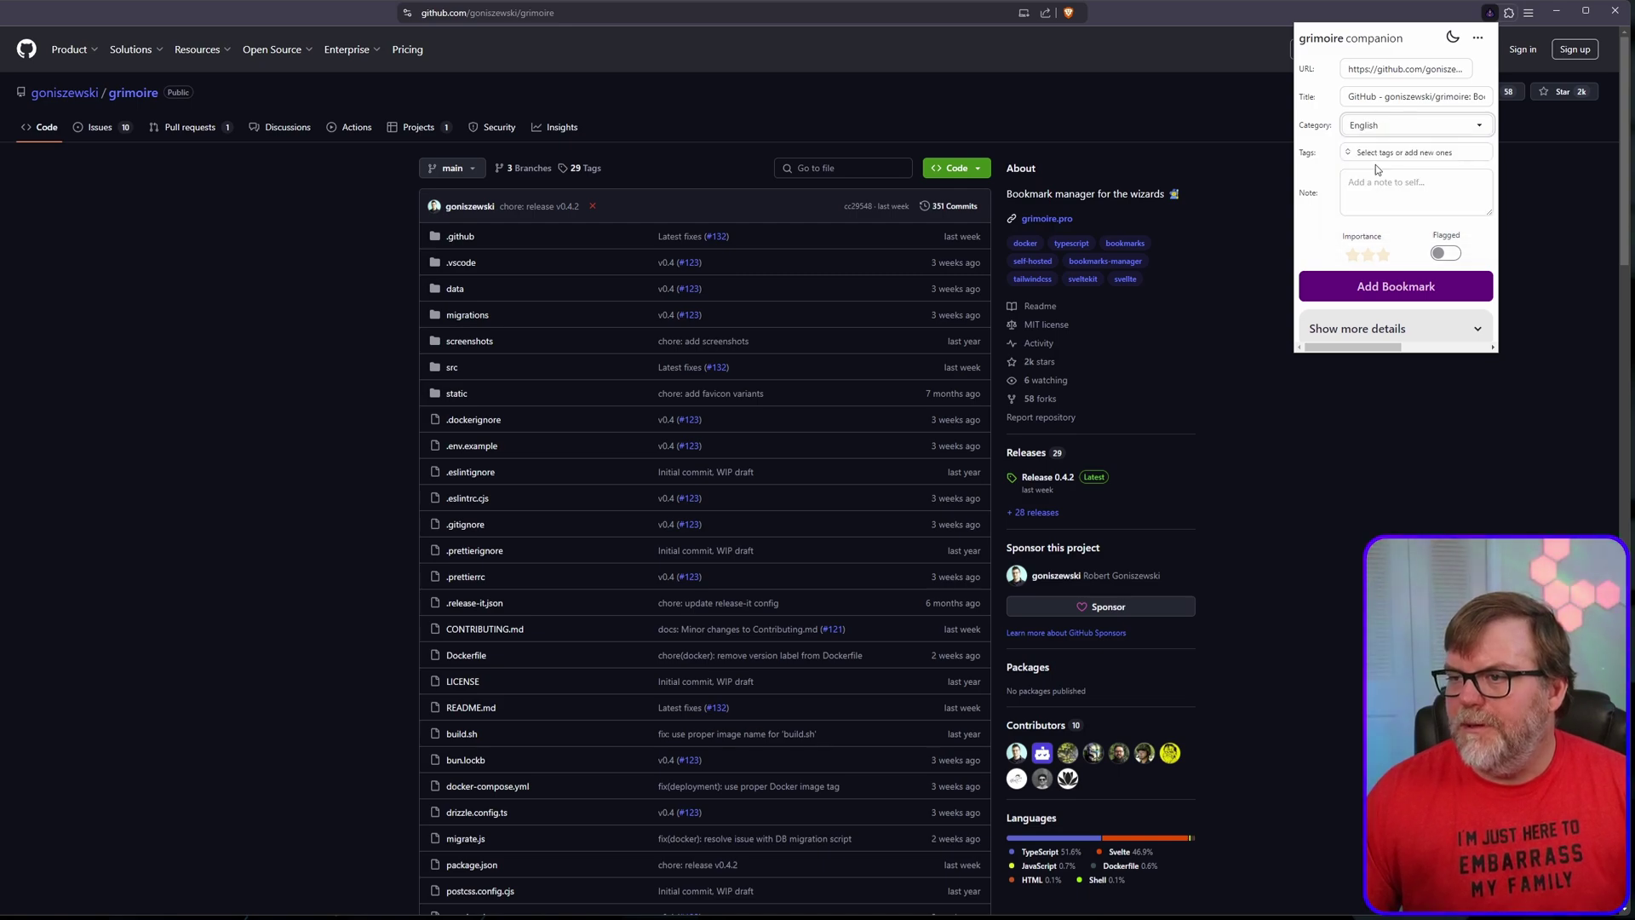
left_click(1397, 292)
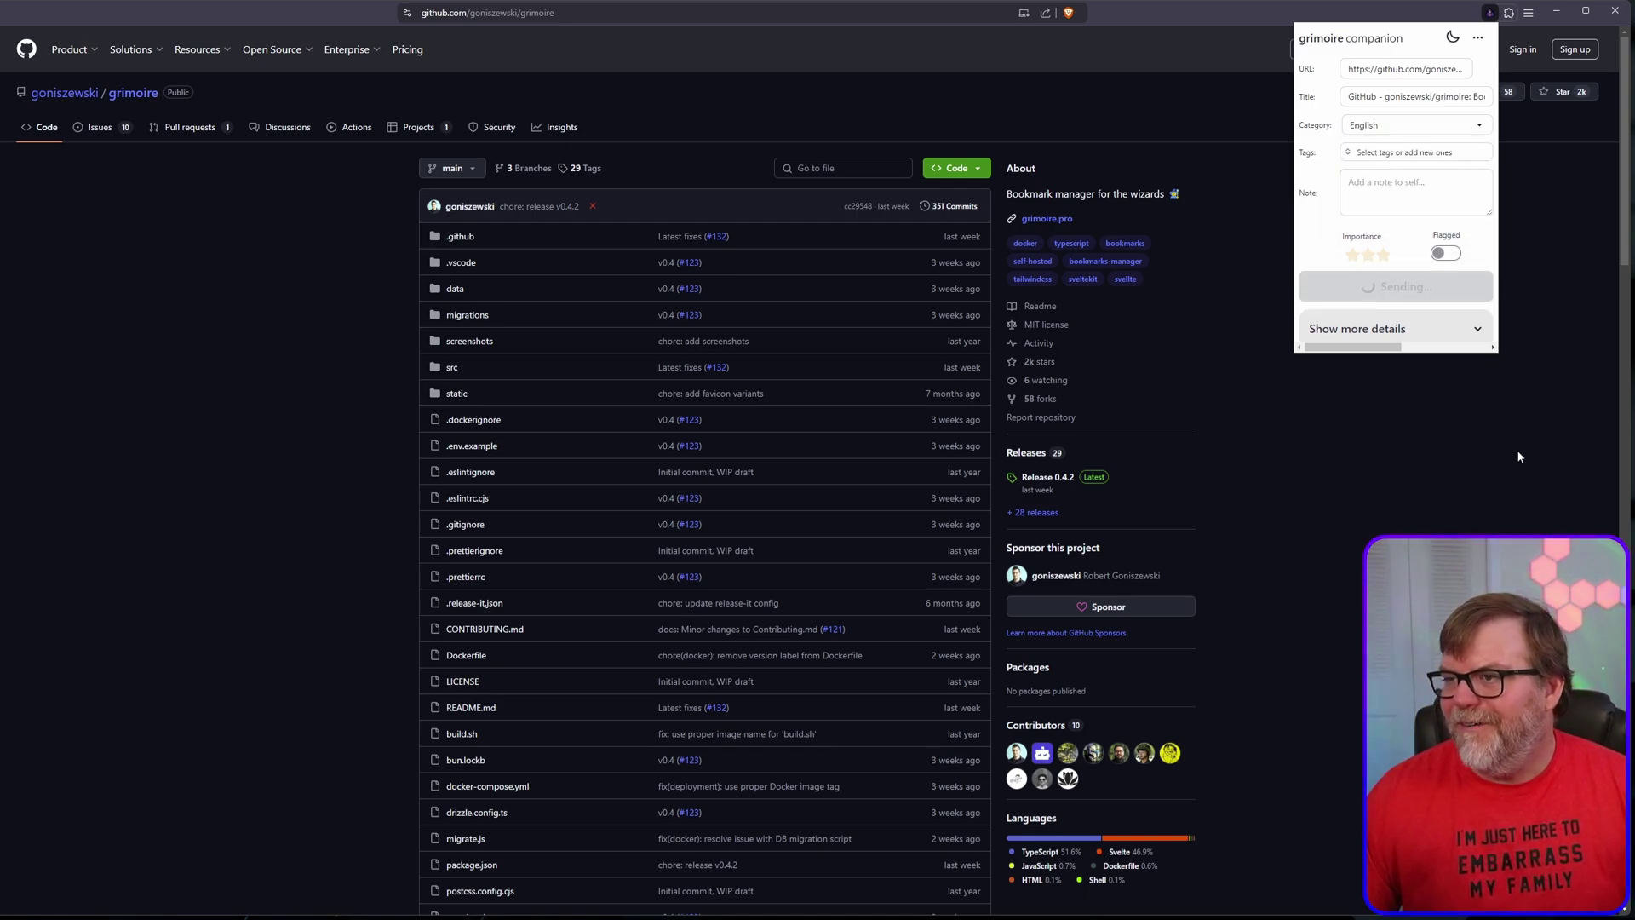
Step: Reopen the companion form, expand its extra detail fields, then close it
right_click(1489, 14)
left_click(1489, 14)
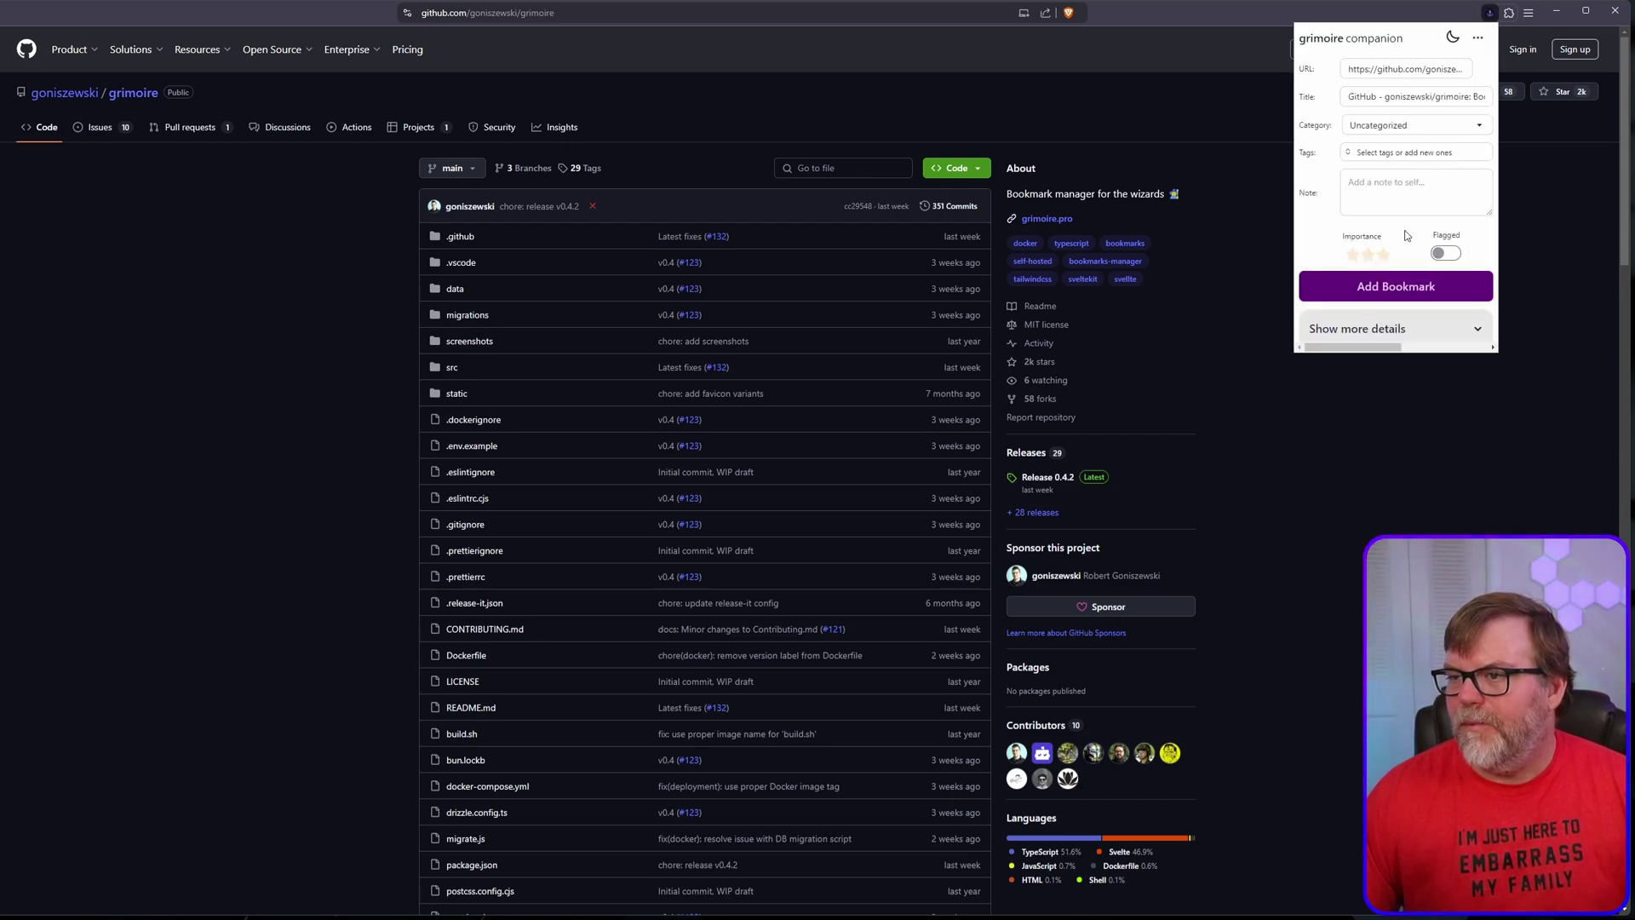
left_click(1397, 329)
scroll(1397, 256, "down", 2)
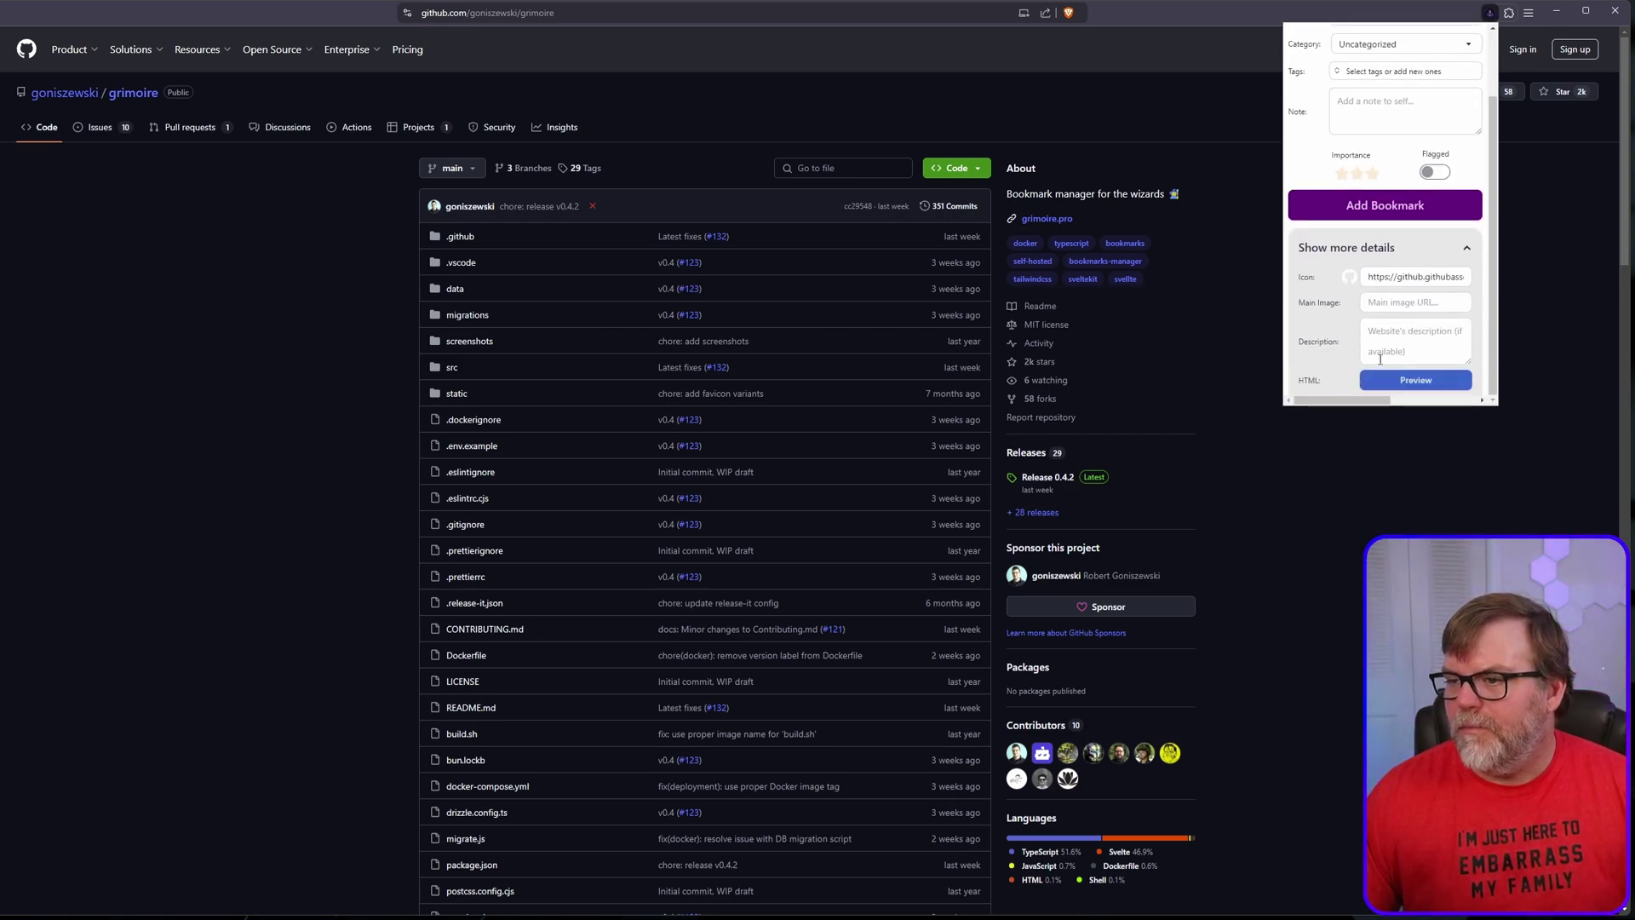
left_click(1456, 496)
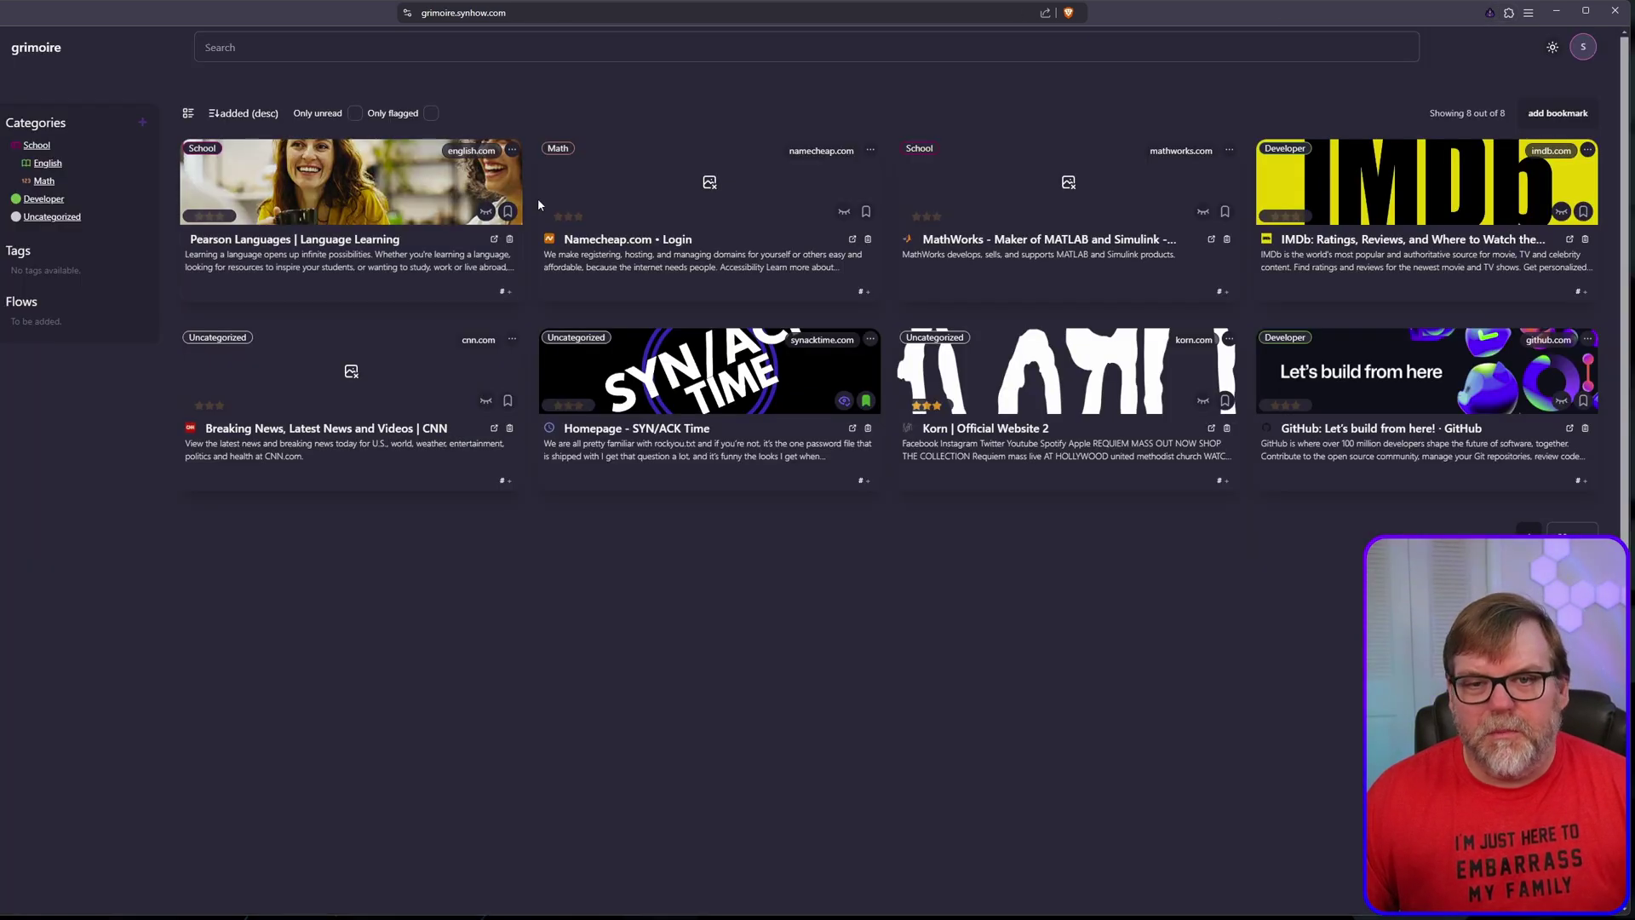
left_click(1582, 47)
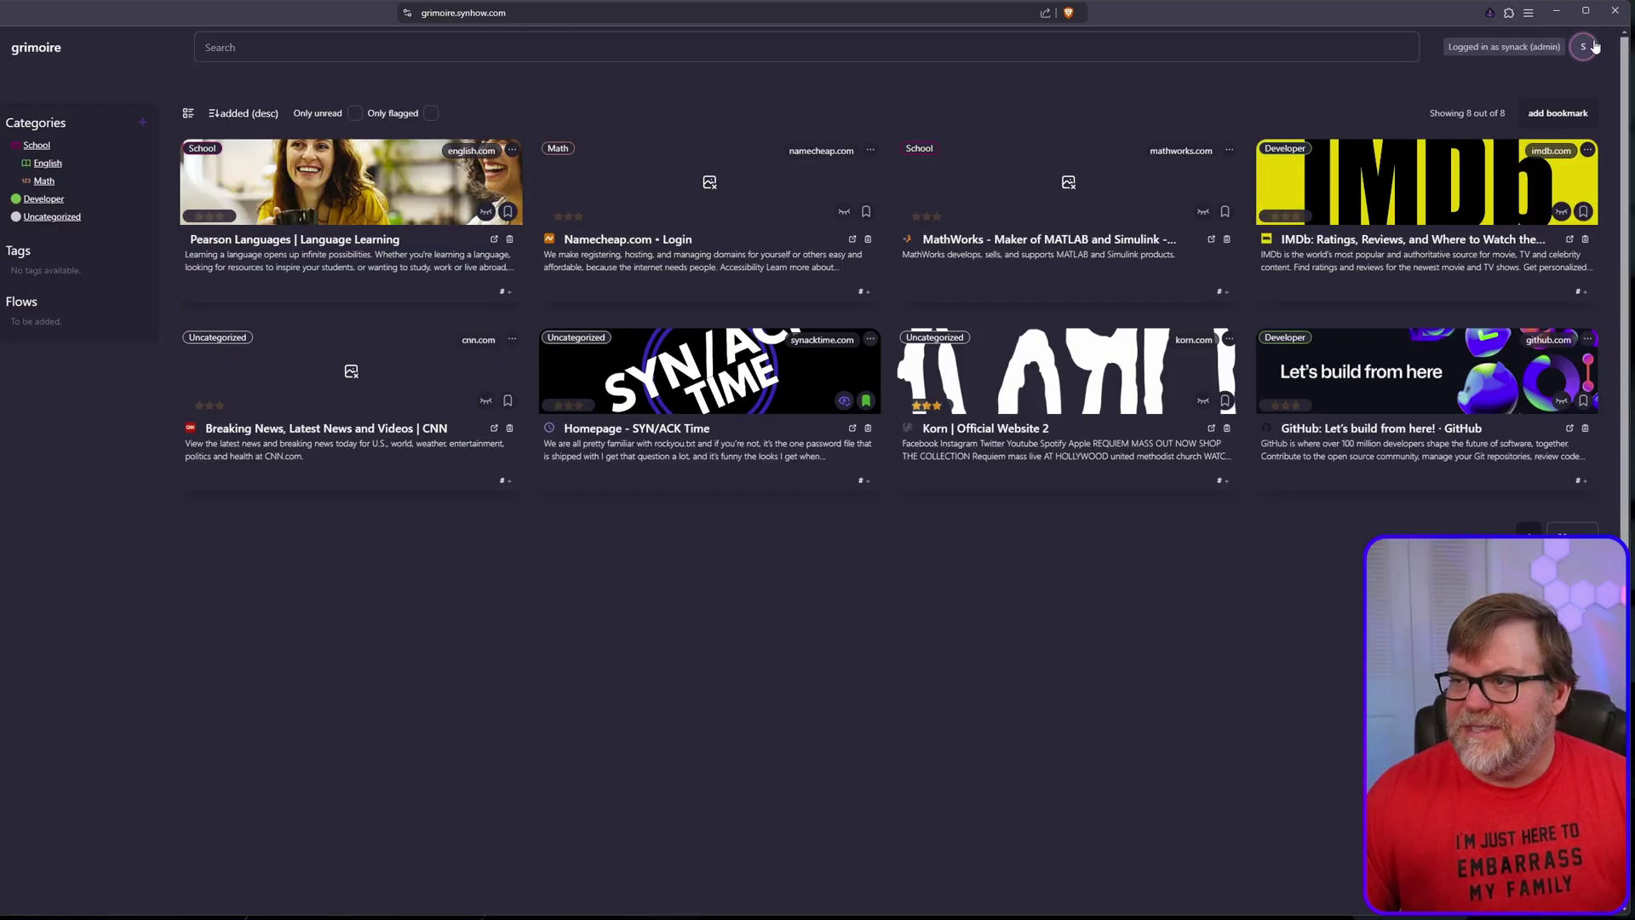
left_click(1562, 83)
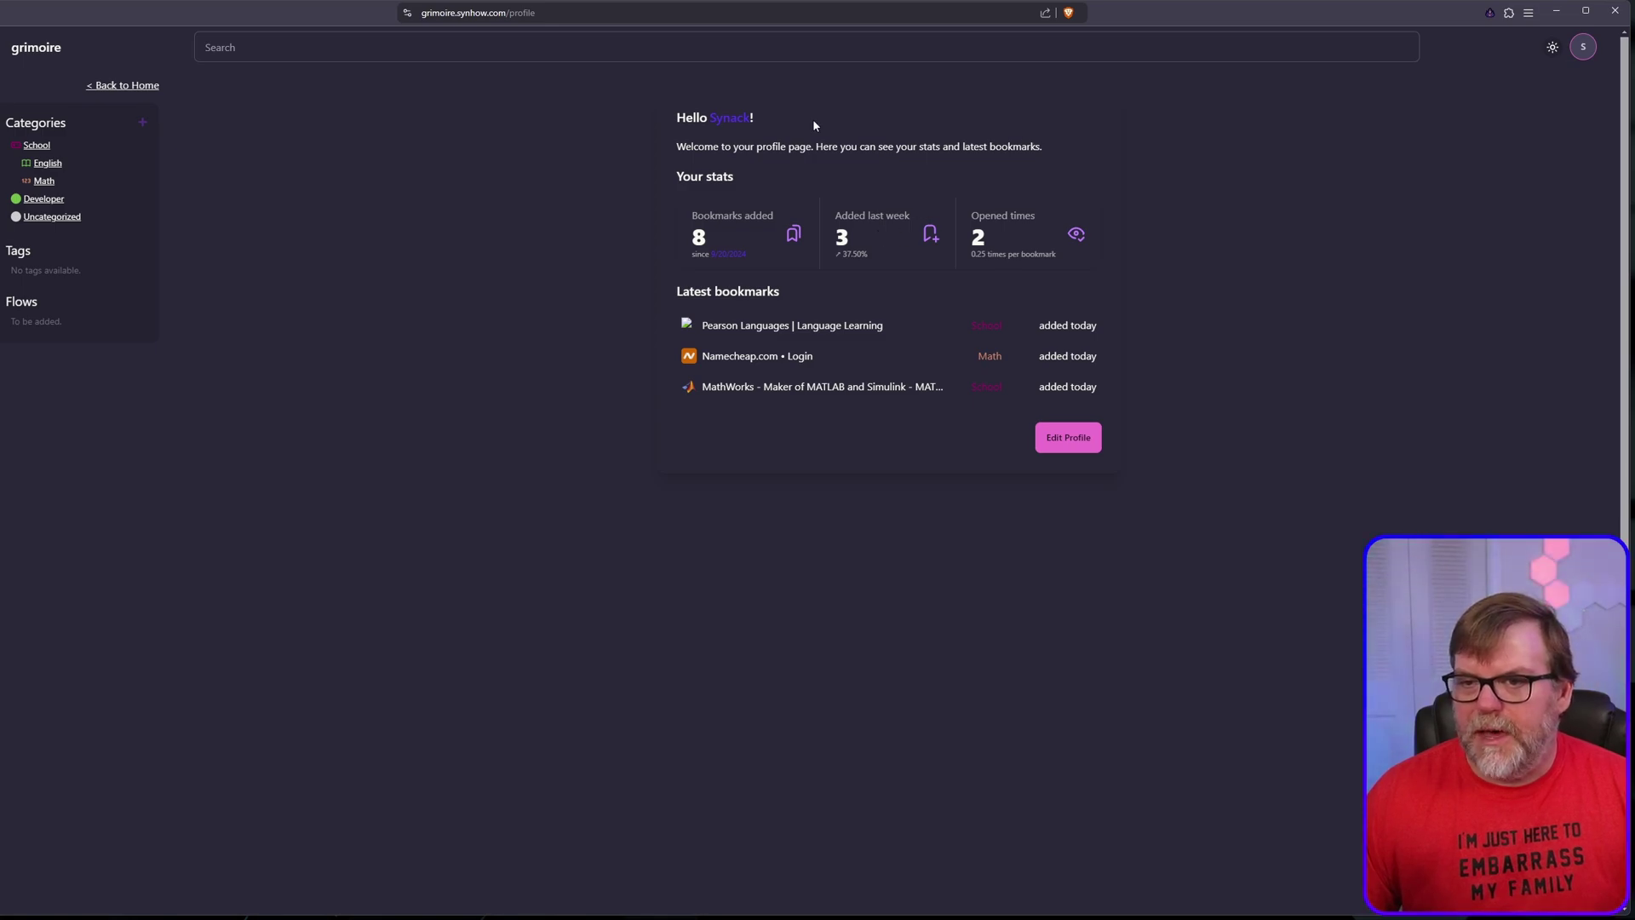
left_click(1583, 47)
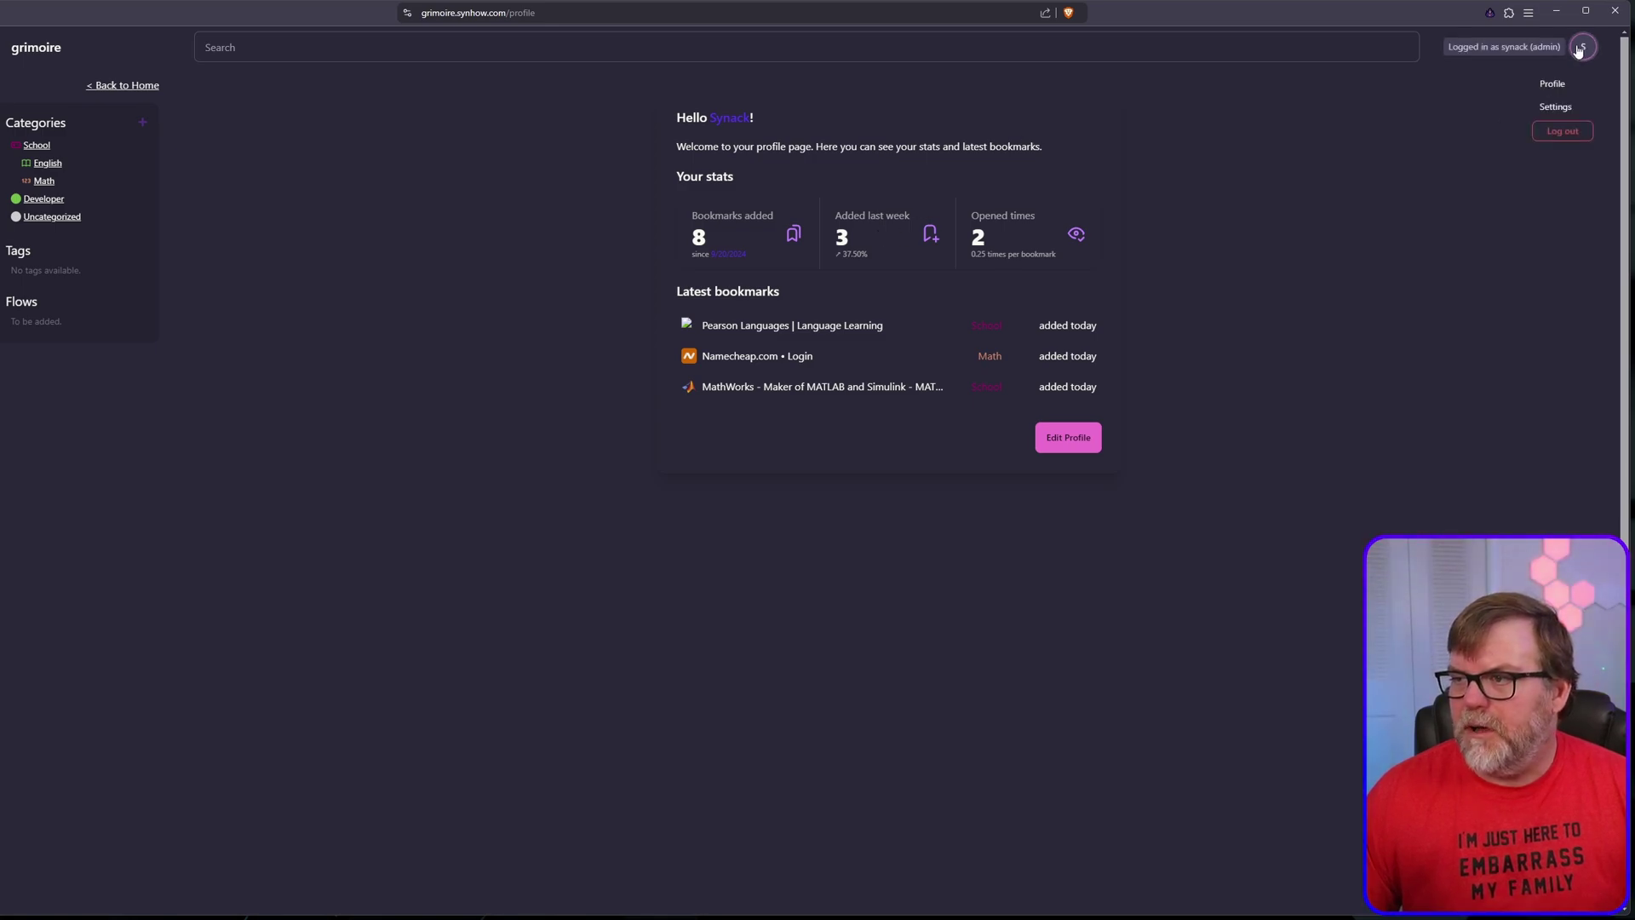
left_click(1555, 109)
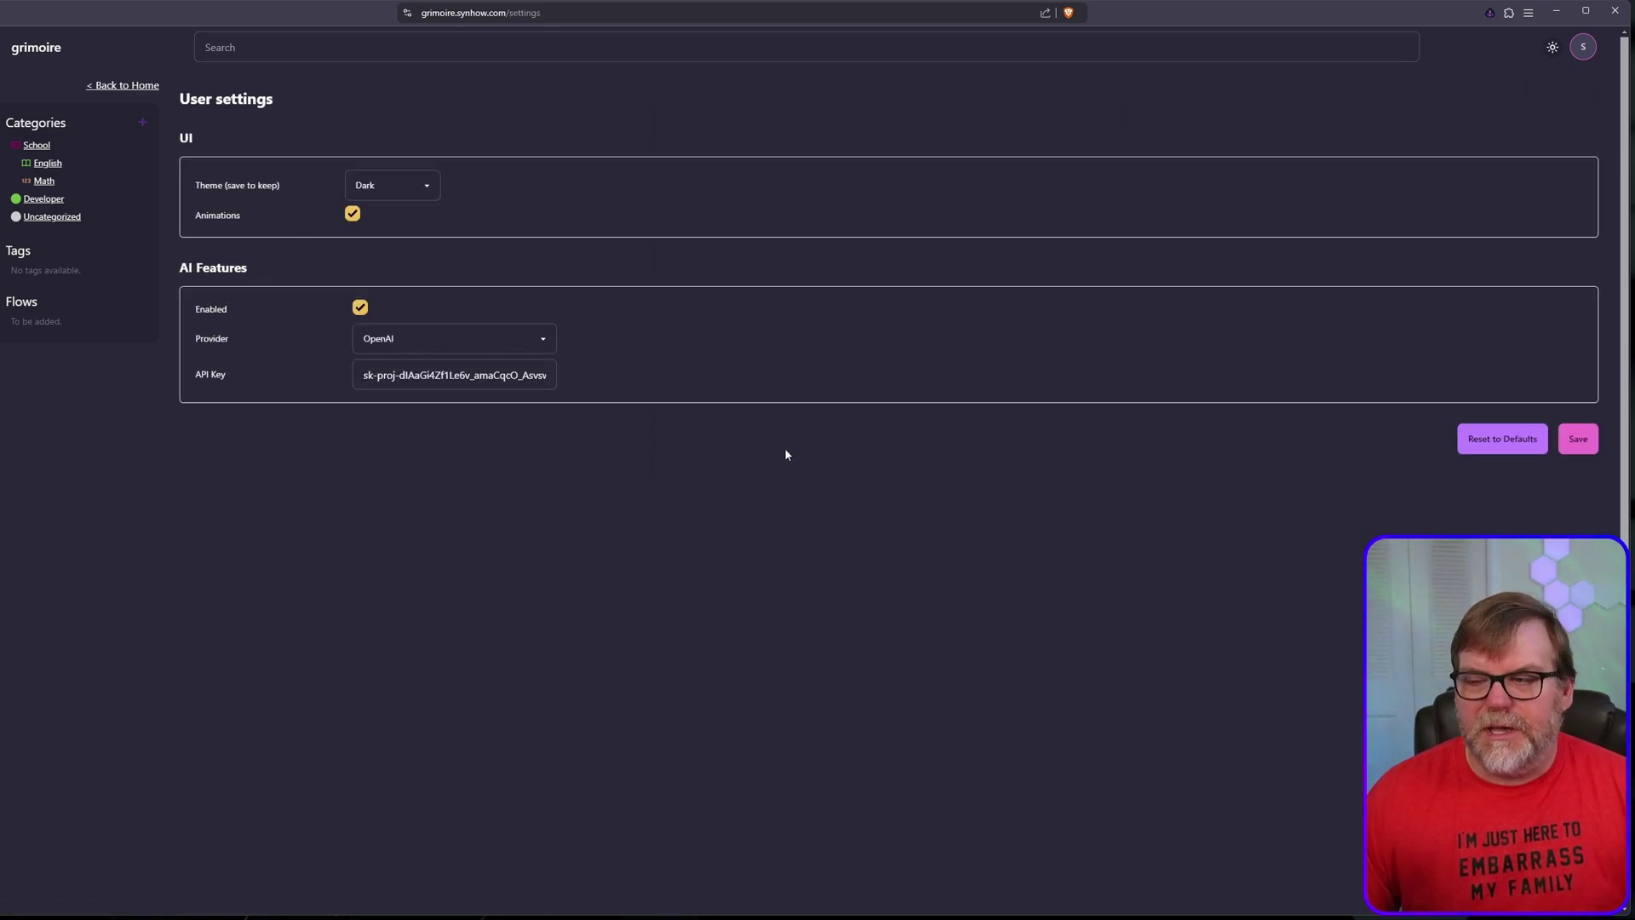
left_click(117, 85)
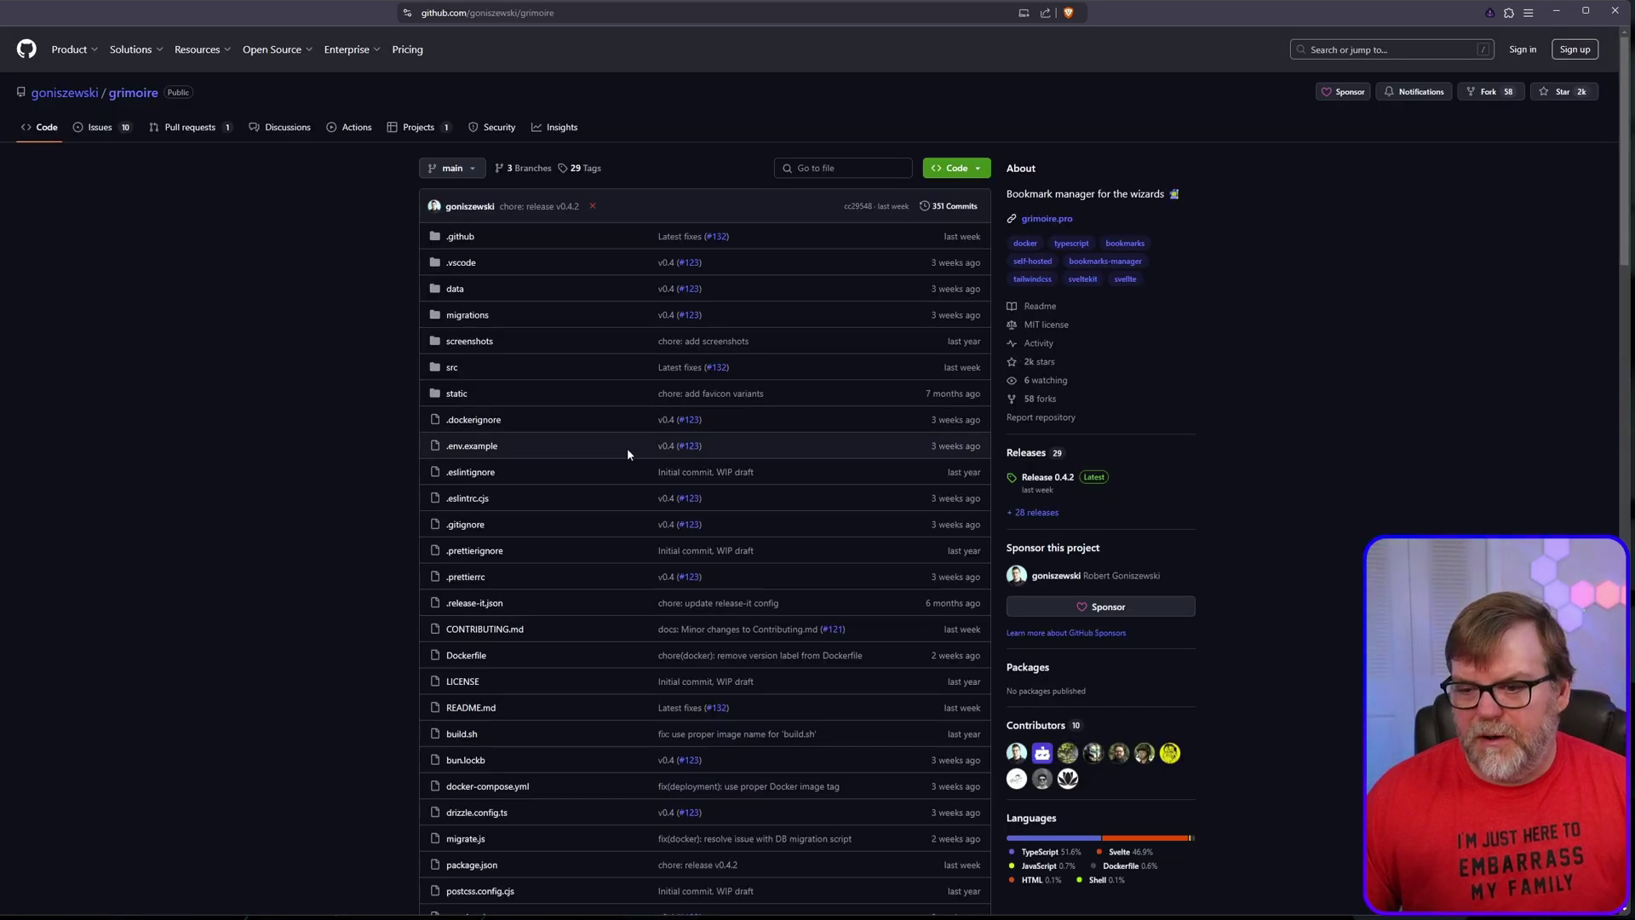
Step: Scroll through the grimoire README's Features and Screenshots sections on GitHub
scroll(627, 447, "down", 3)
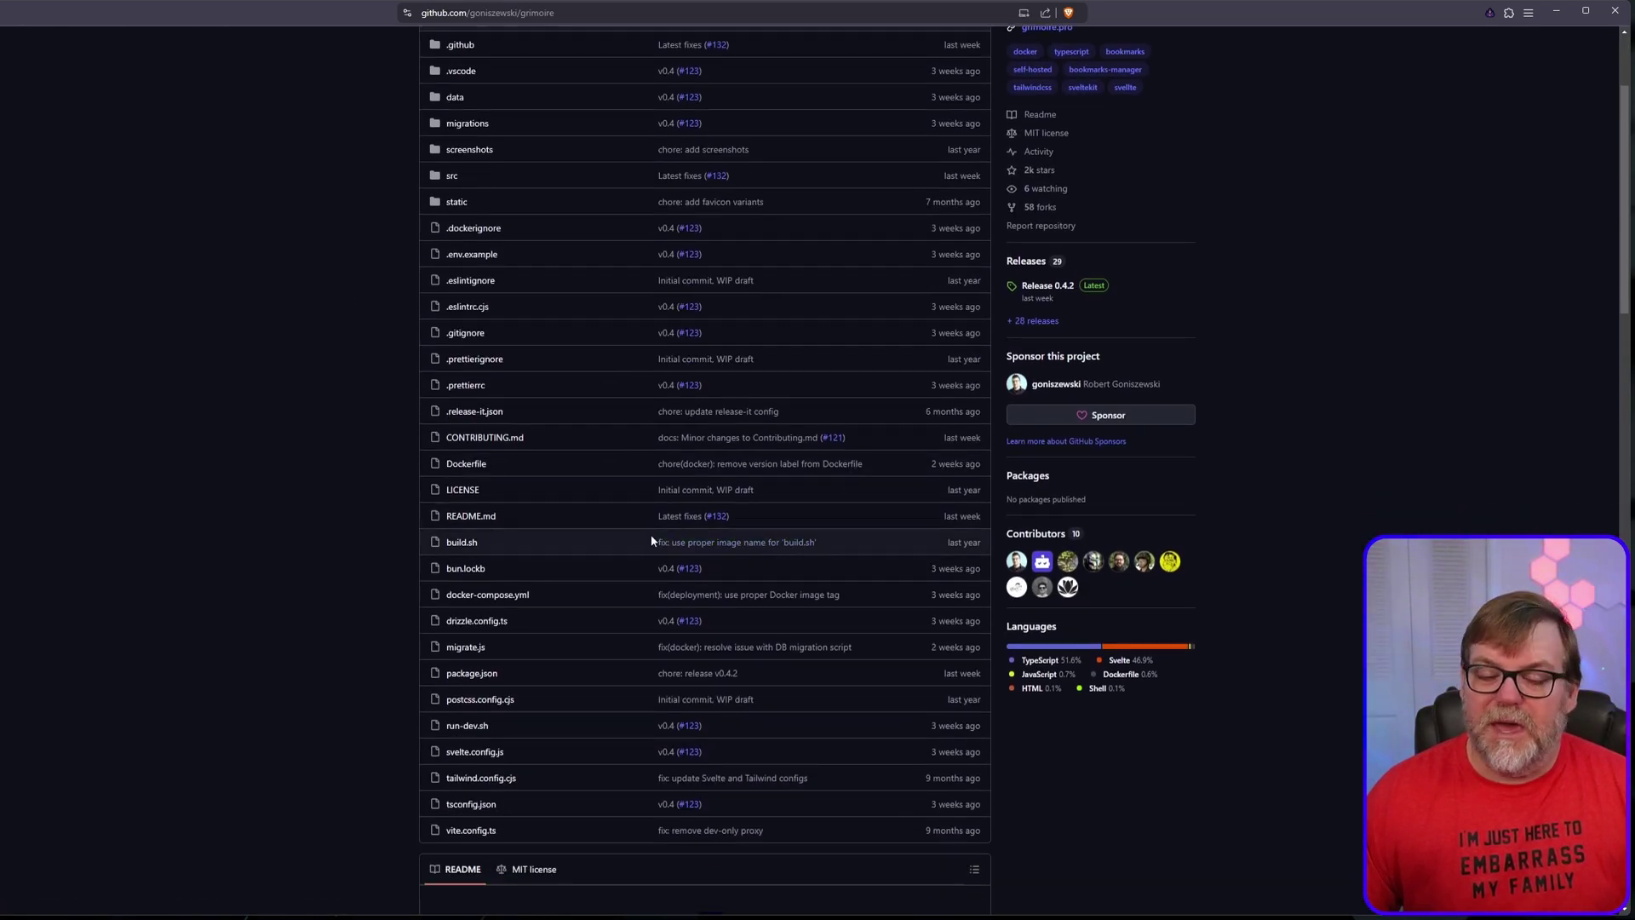
scroll(668, 596, "down", 5)
scroll(907, 678, "down", 4)
scroll(753, 662, "up", 10)
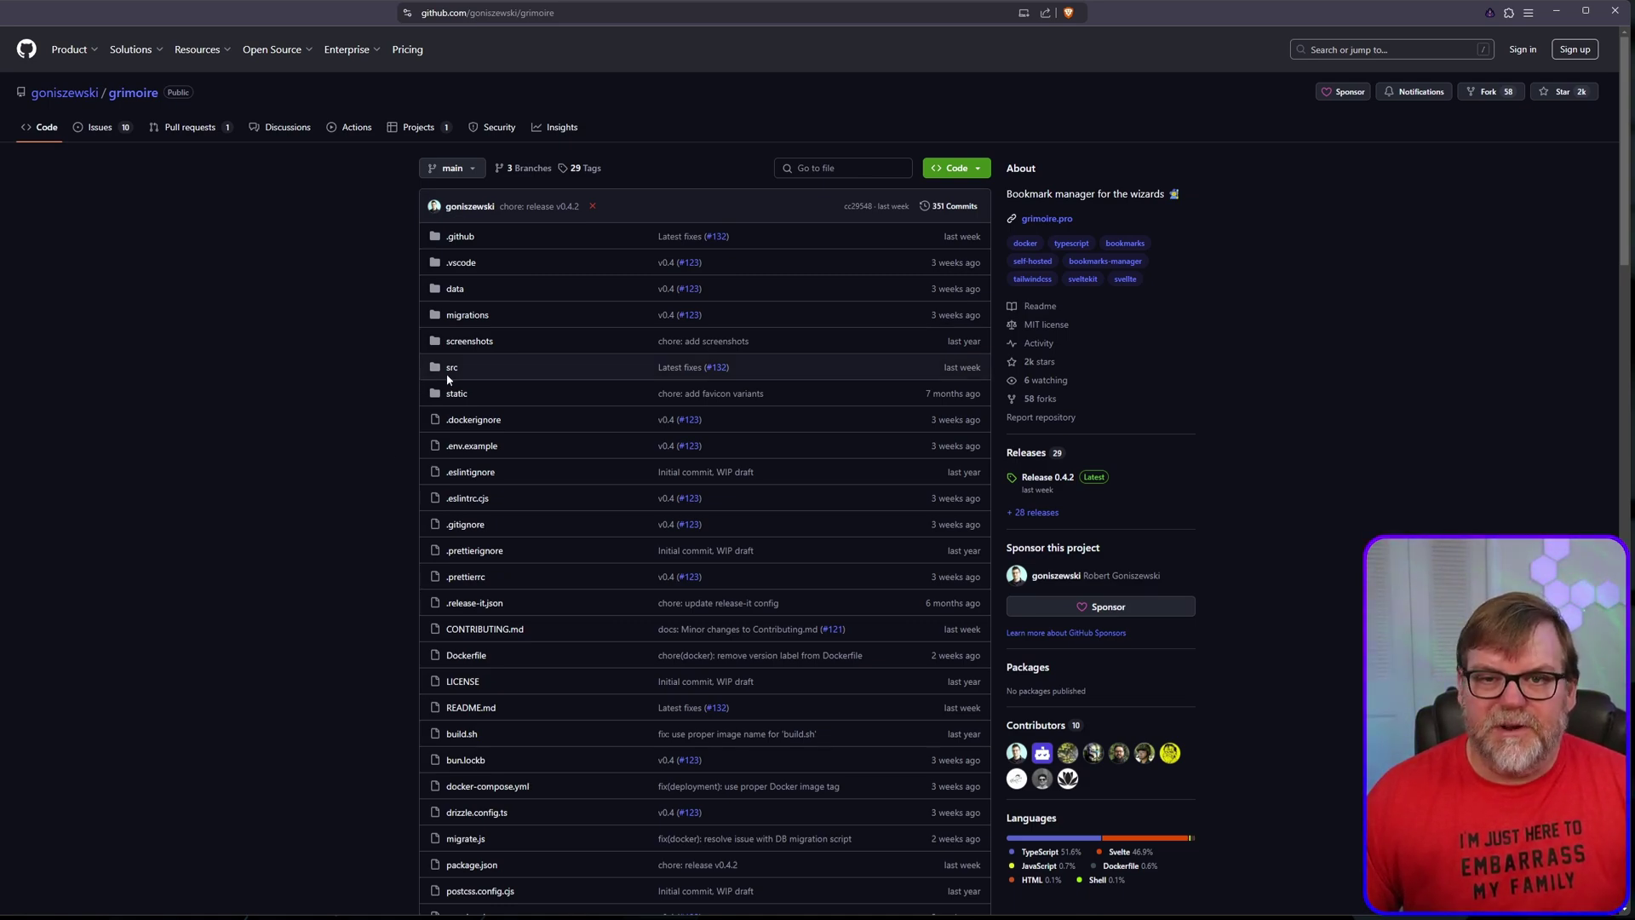
scroll(596, 464, "down", 3)
scroll(594, 476, "down", 6)
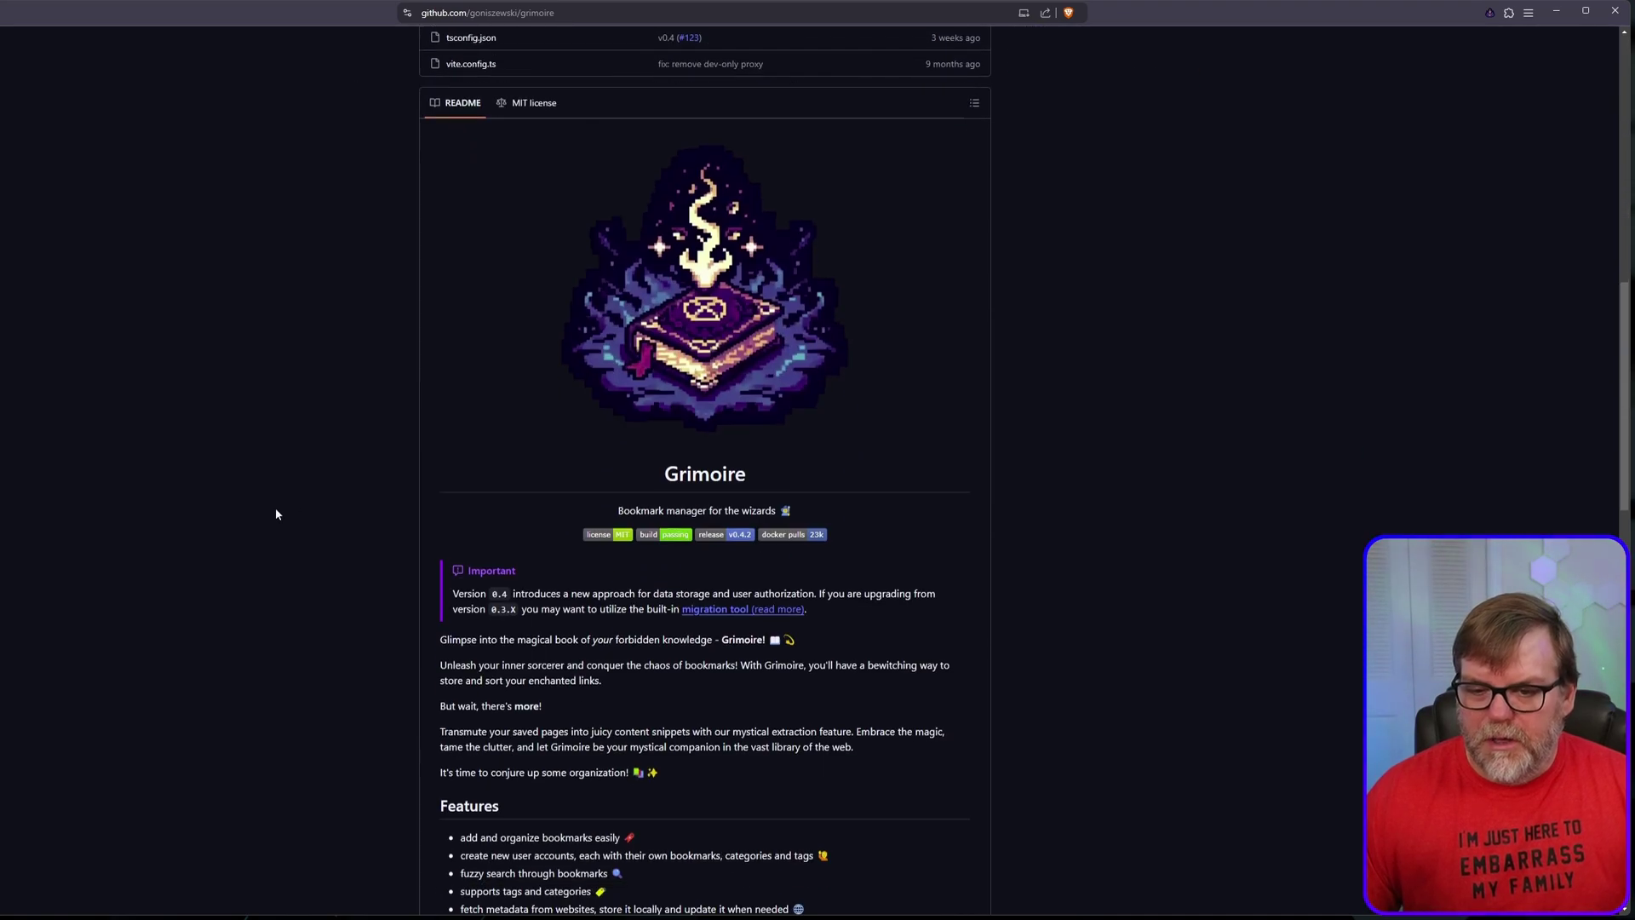
scroll(340, 515, "down", 5)
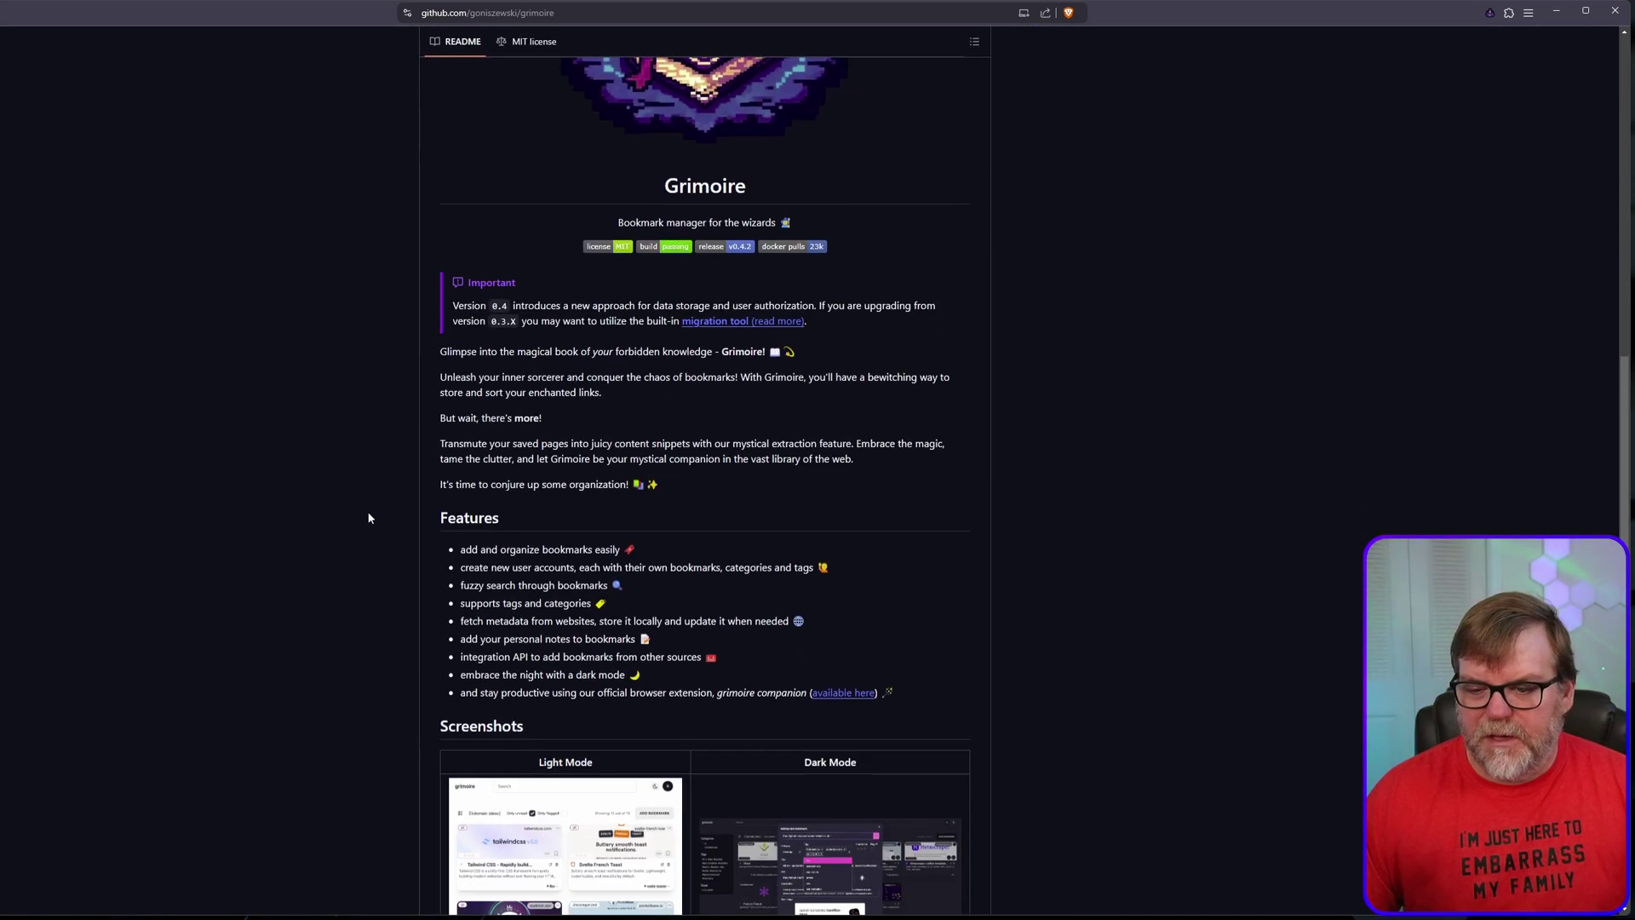
scroll(370, 517, "down", 3)
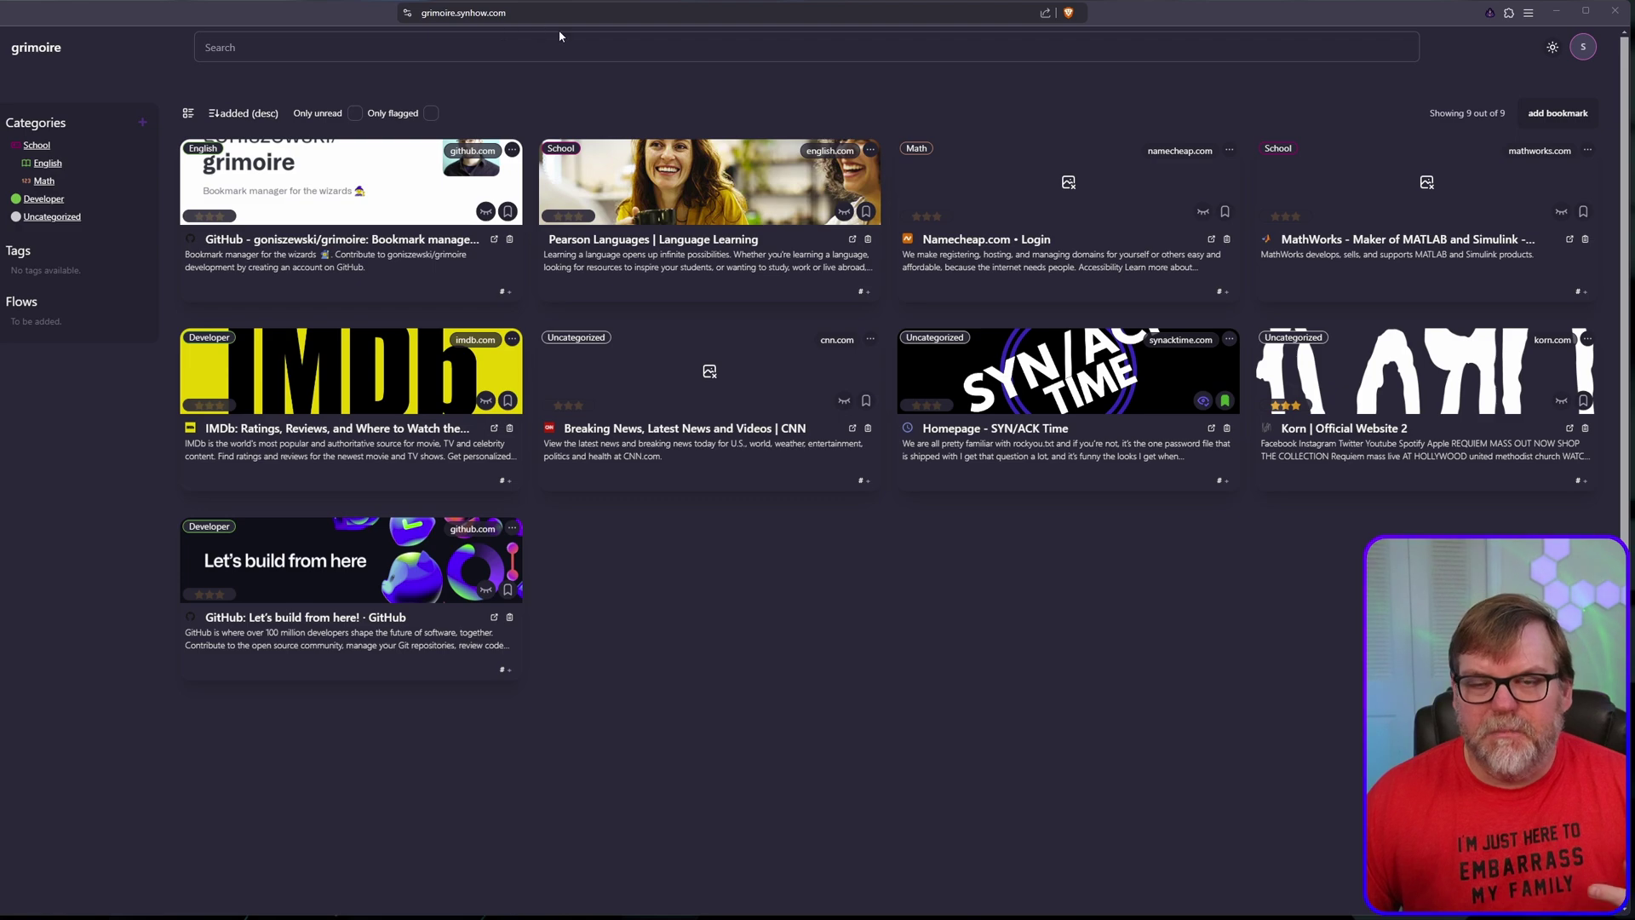
scroll(924, 683, "down", 1)
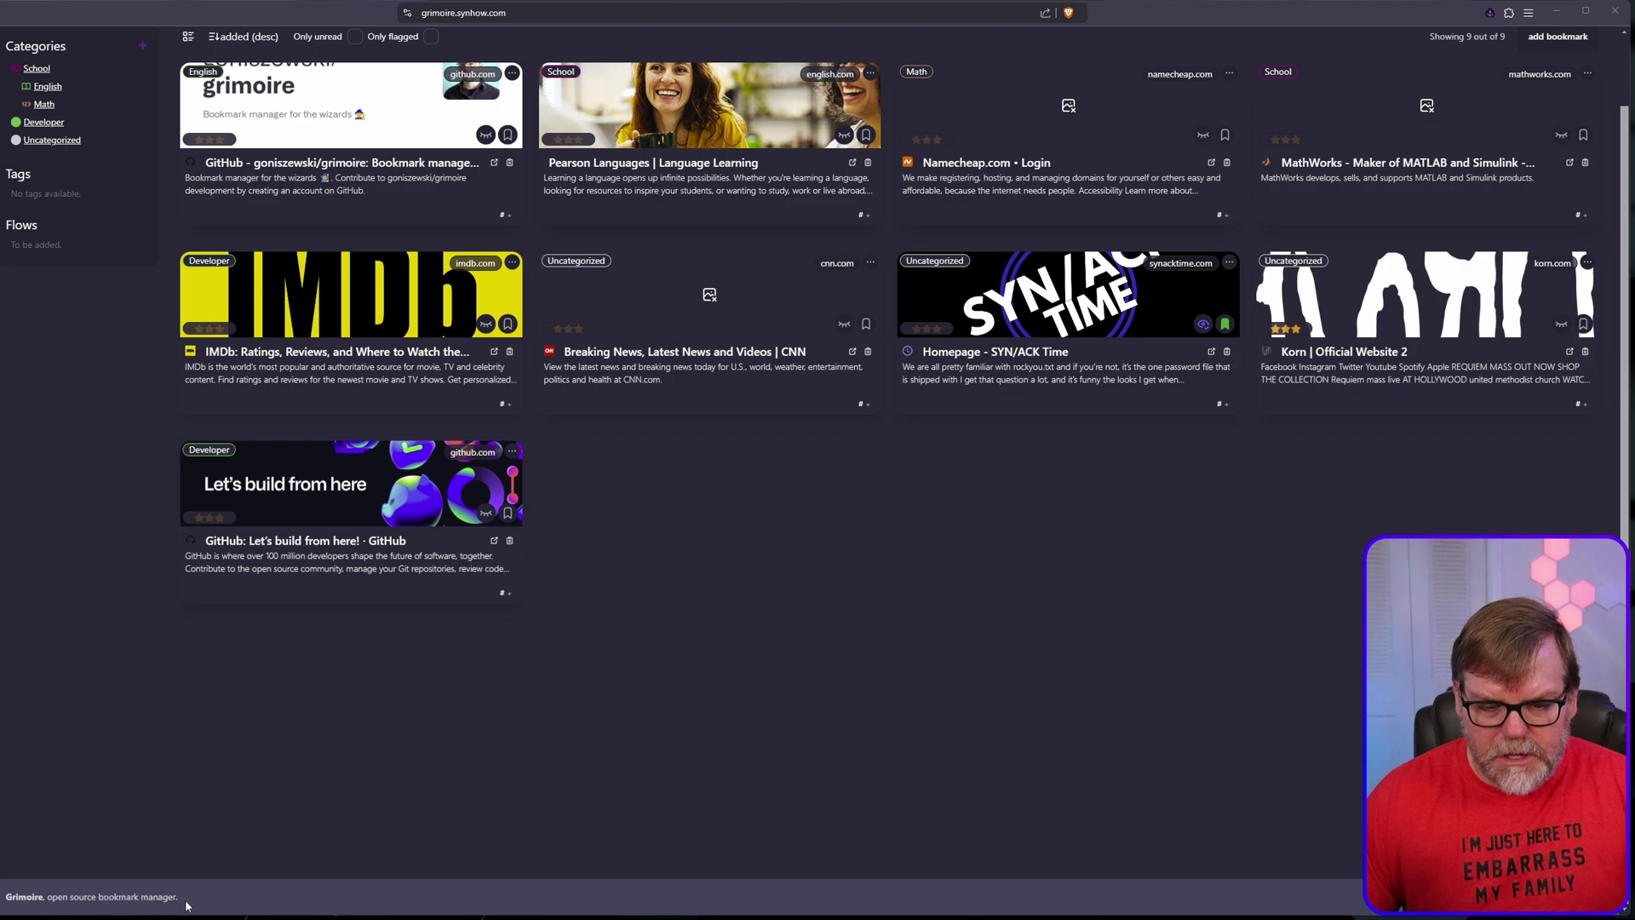
scroll(152, 900, "up", 1)
left_click(569, 20)
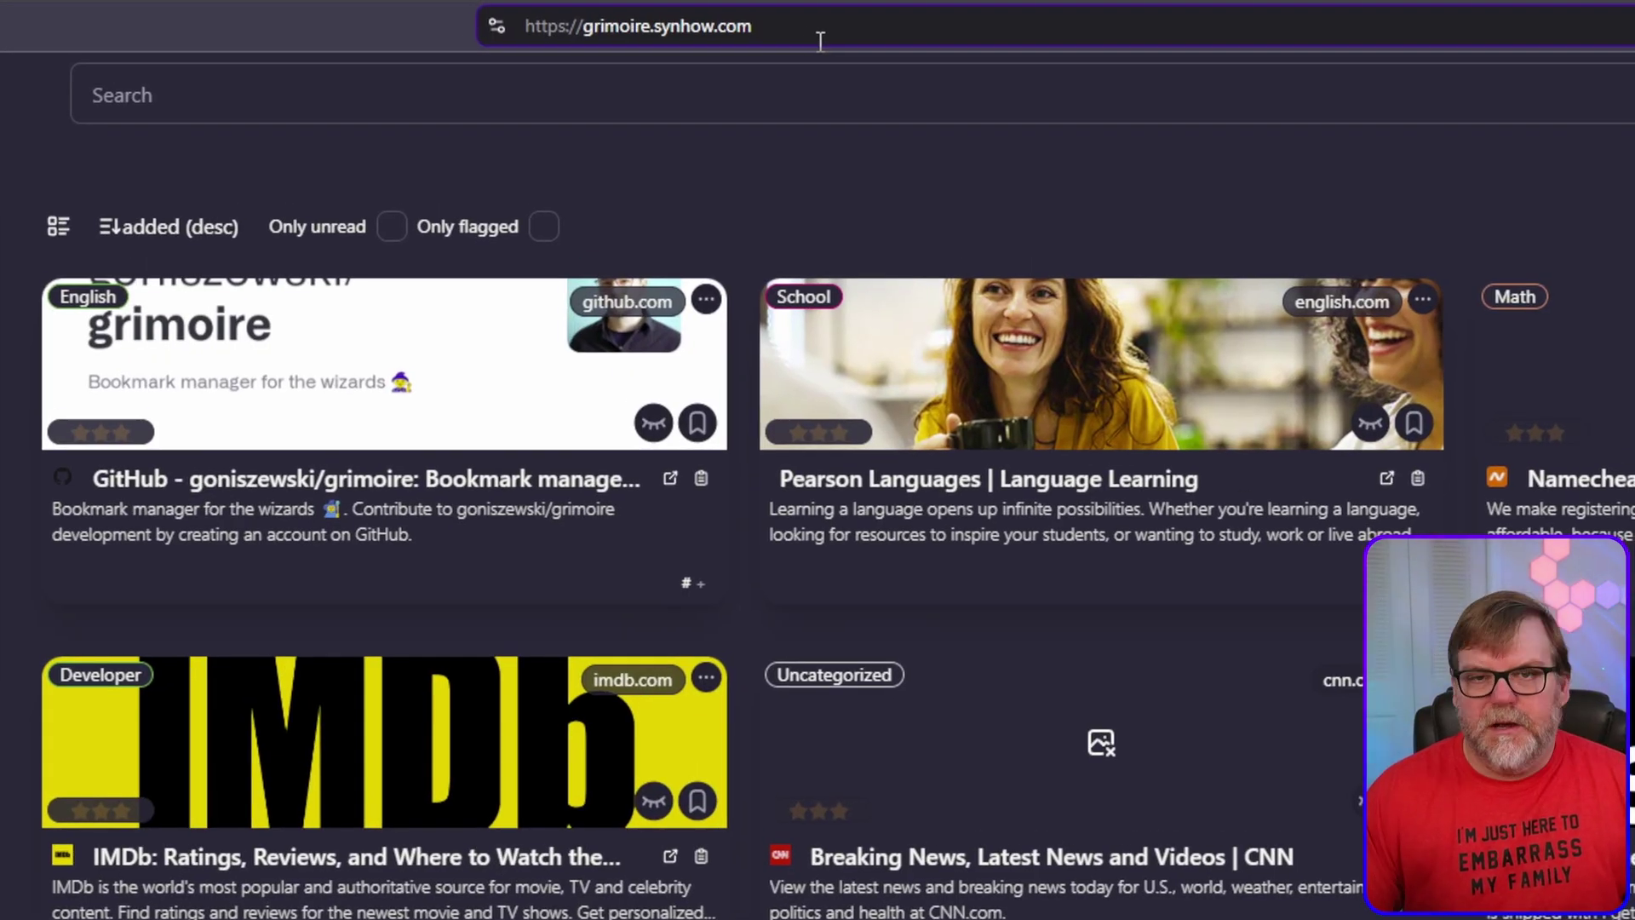
type("/admin")
key("Return")
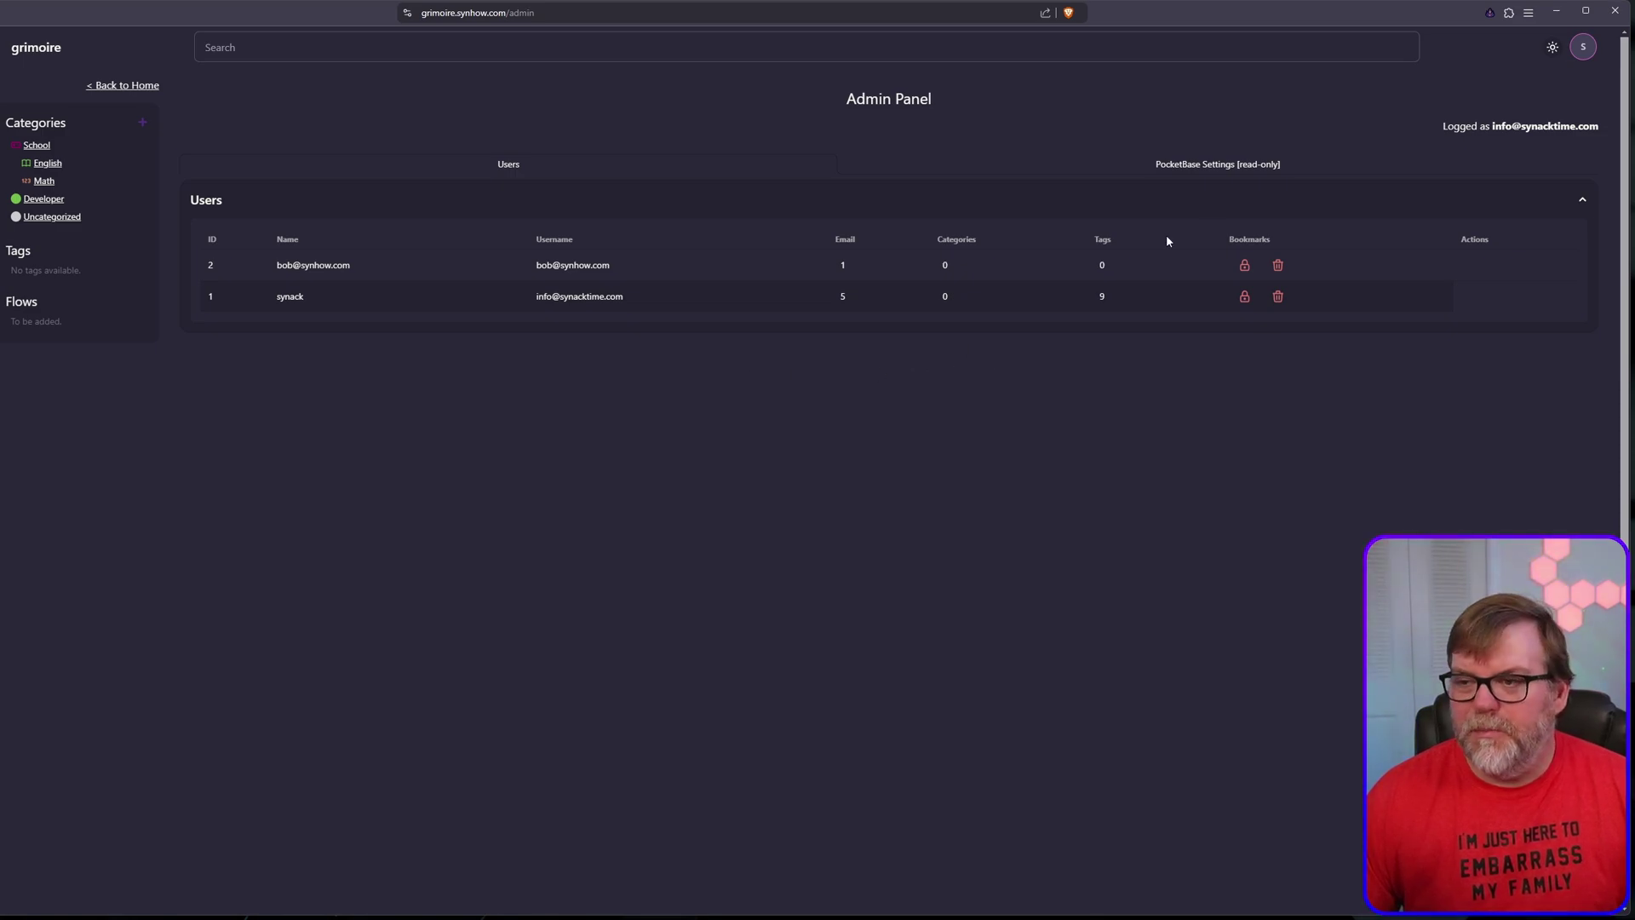
left_click(1193, 164)
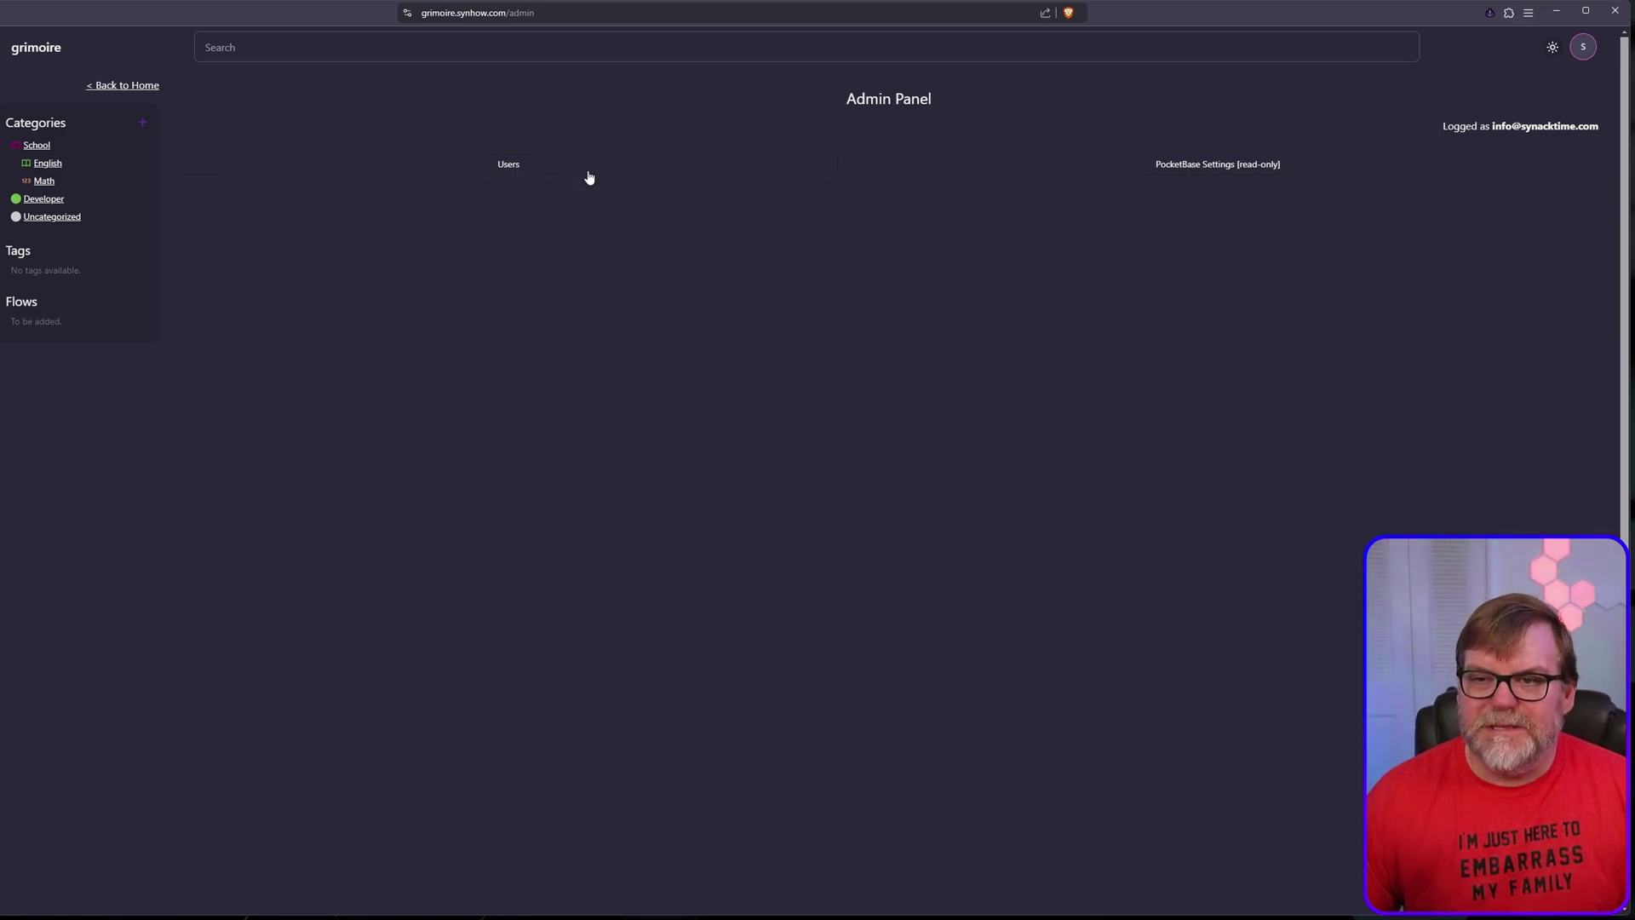
scroll(669, 501, "down", 1)
scroll(682, 529, "up", 1)
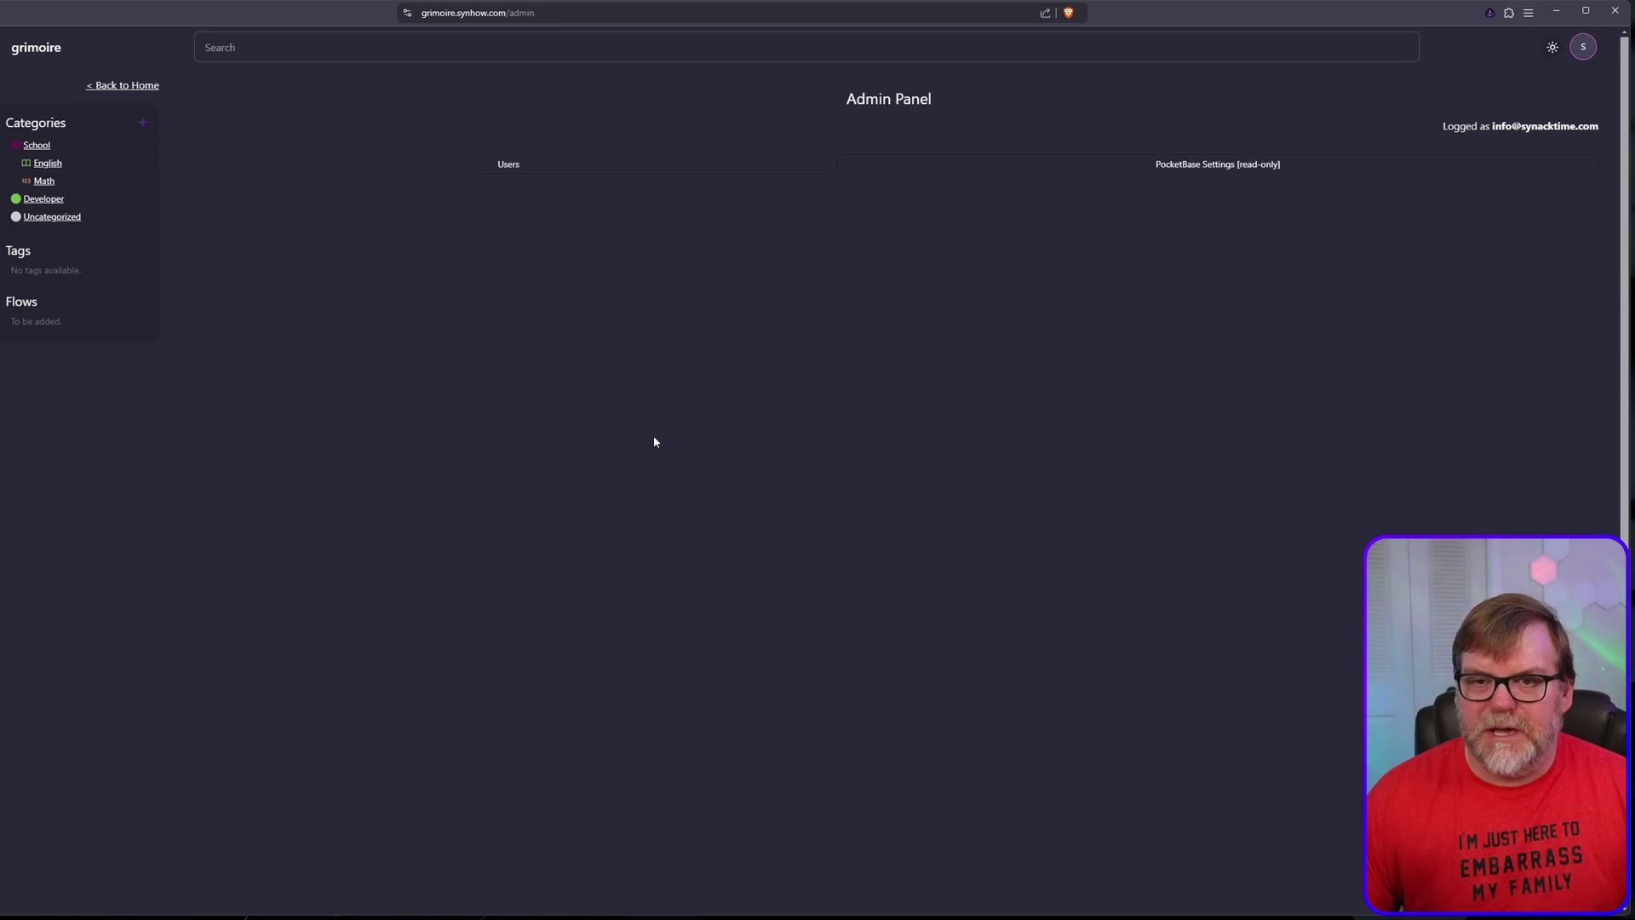
left_click(508, 166)
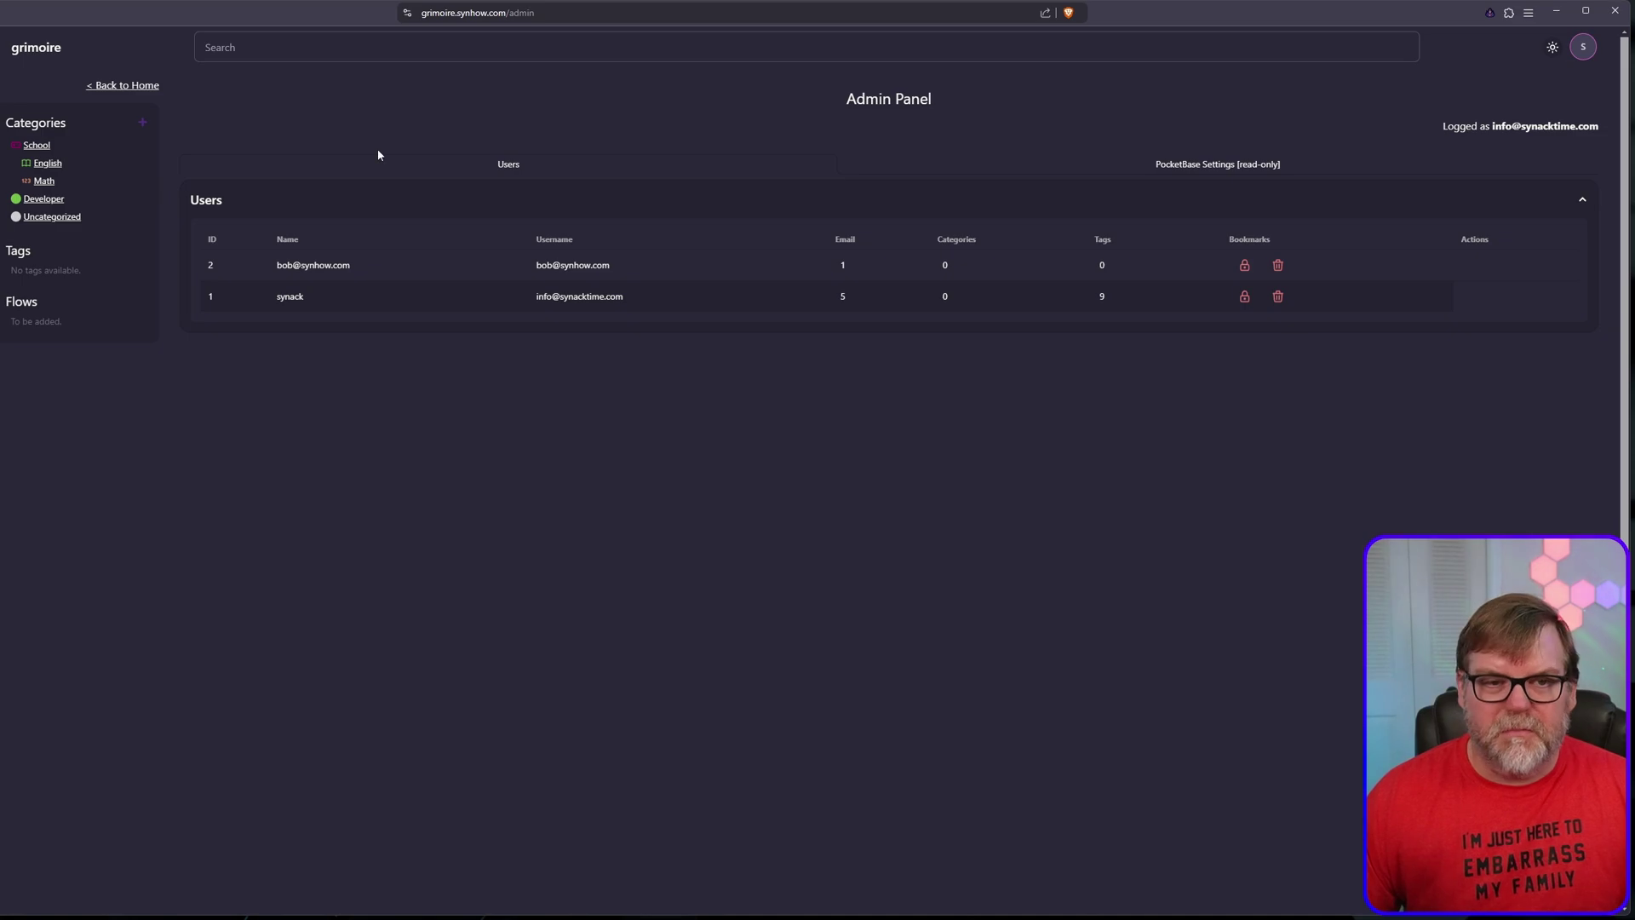
left_click(120, 86)
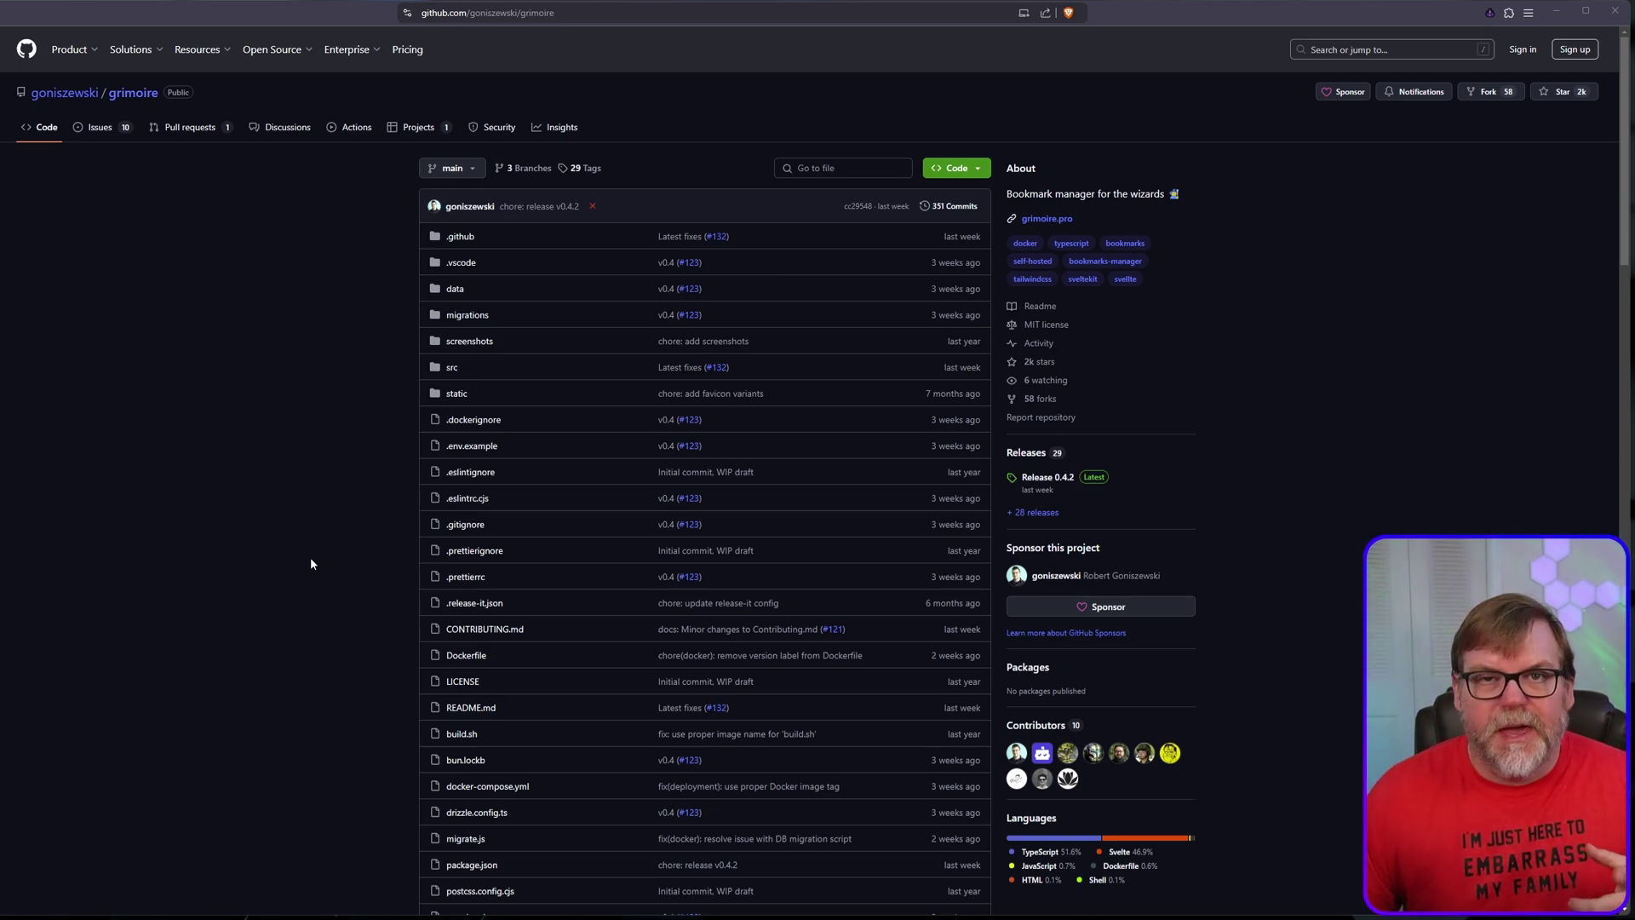
Step: Scroll to Installation and expand 'Run using Docker Compose' to show the sample docker-compose.yml
scroll(415, 606, "down", 12)
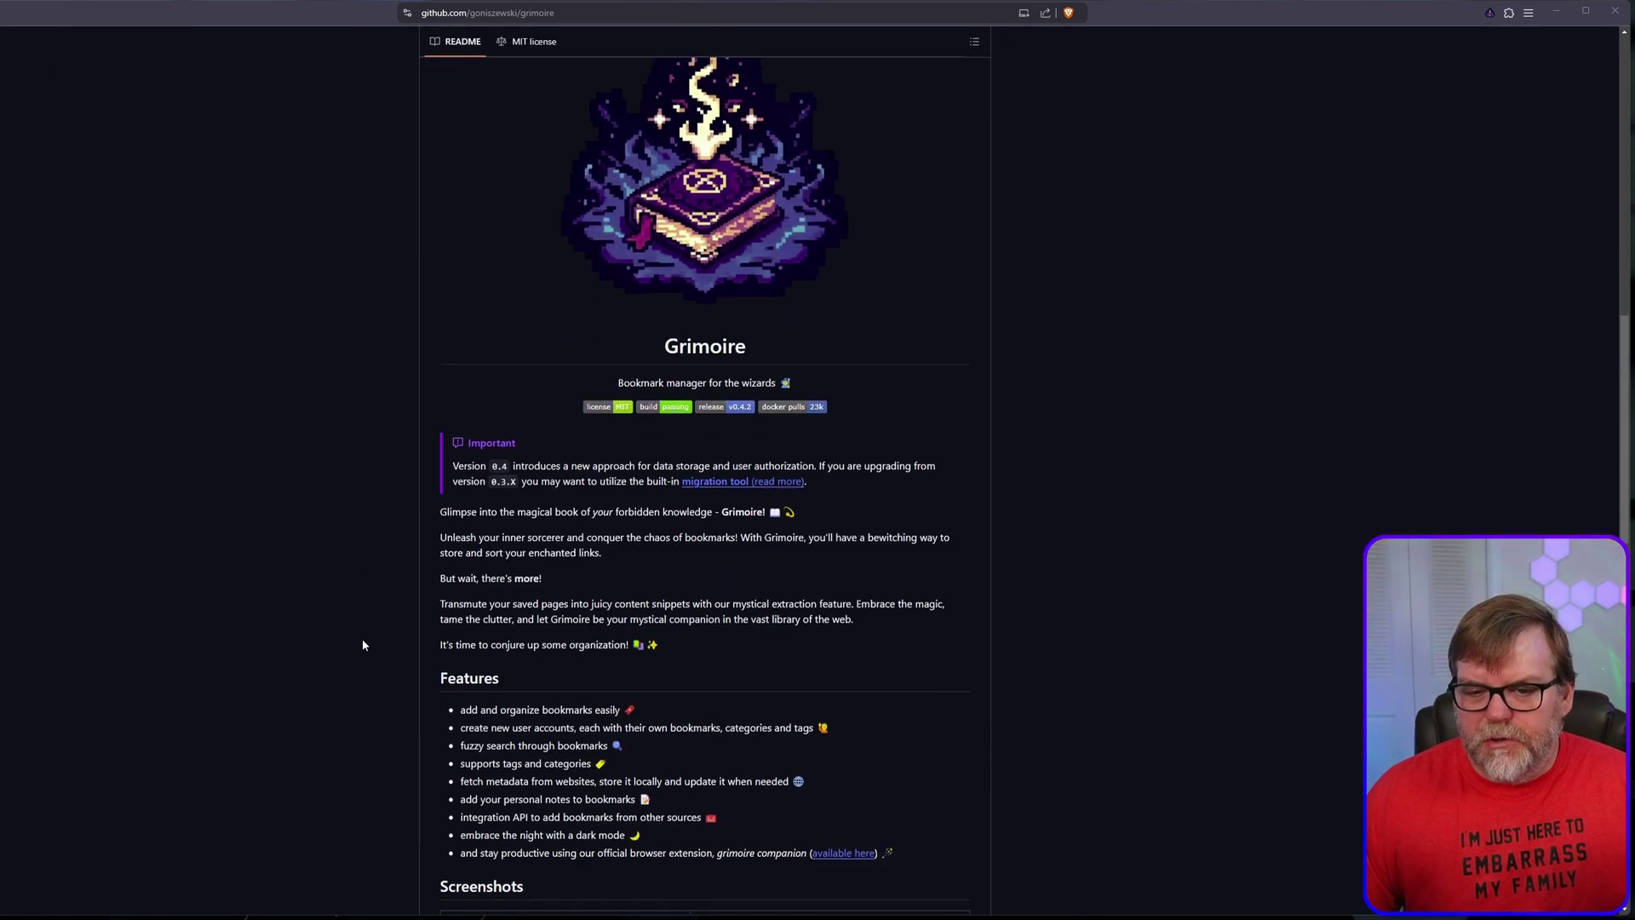
scroll(367, 635, "down", 3)
scroll(376, 625, "down", 5)
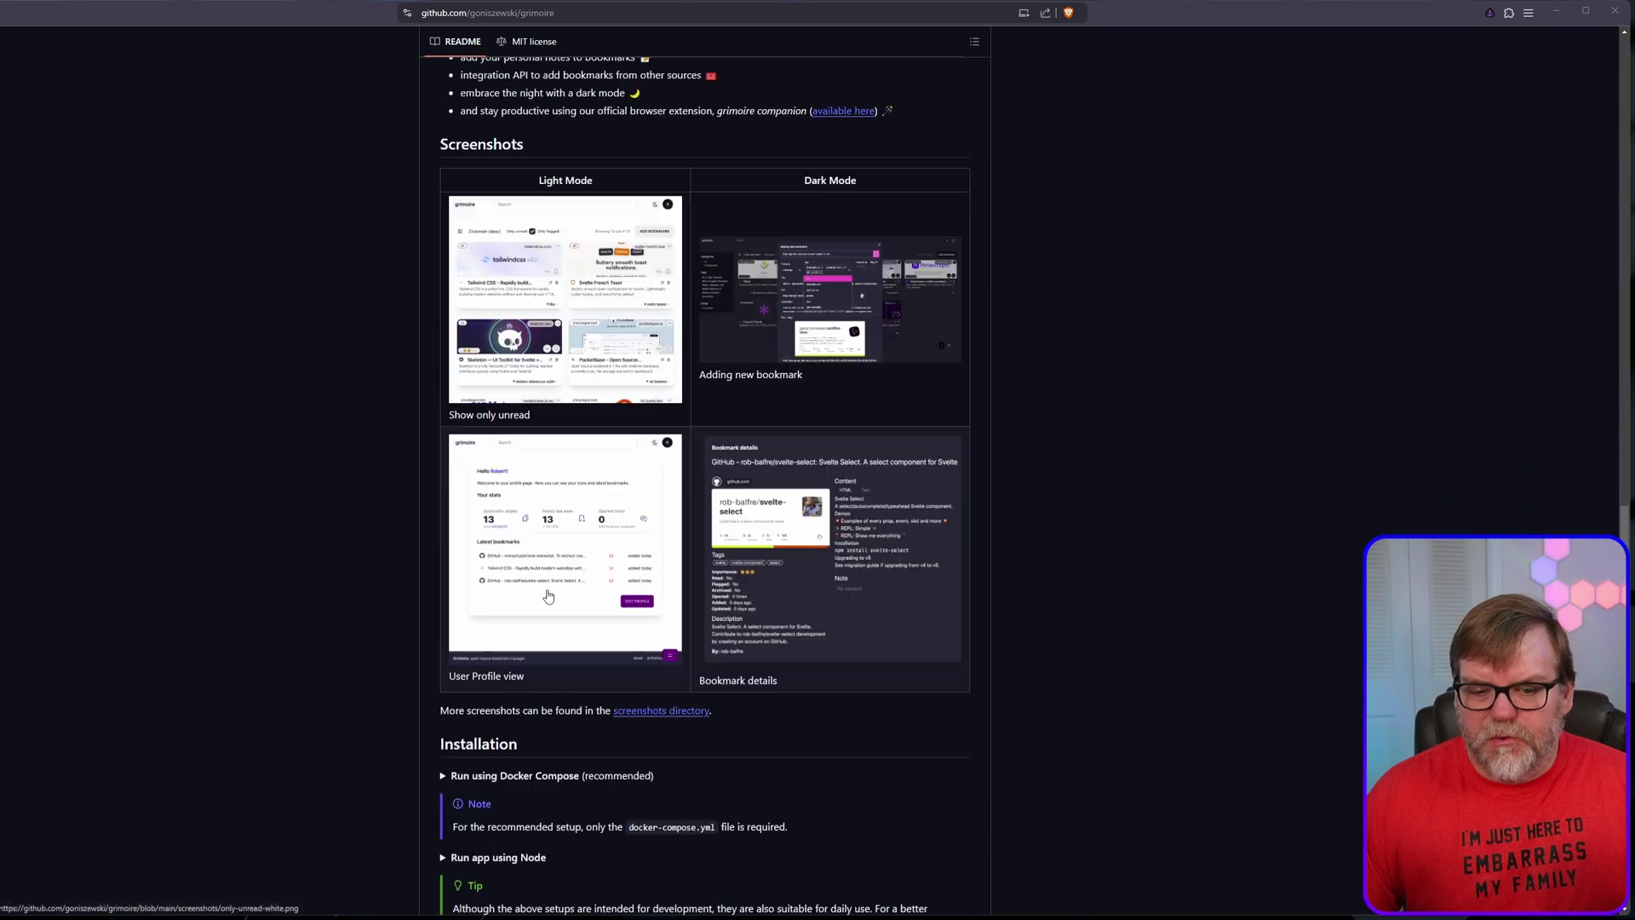
scroll(548, 596, "down", 5)
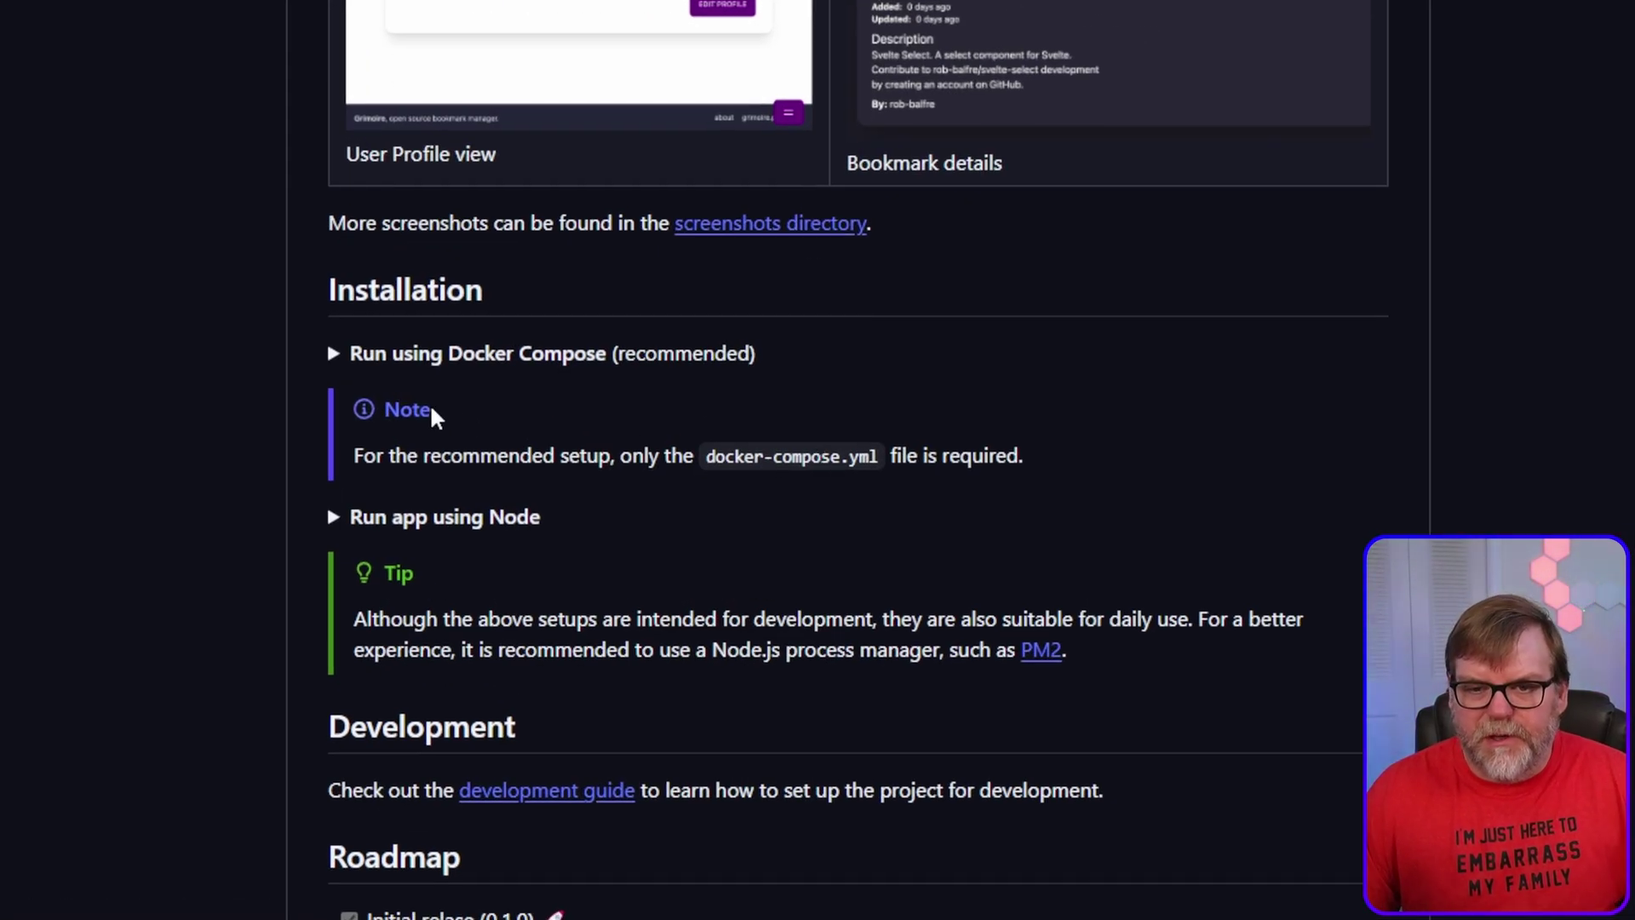
left_click(337, 363)
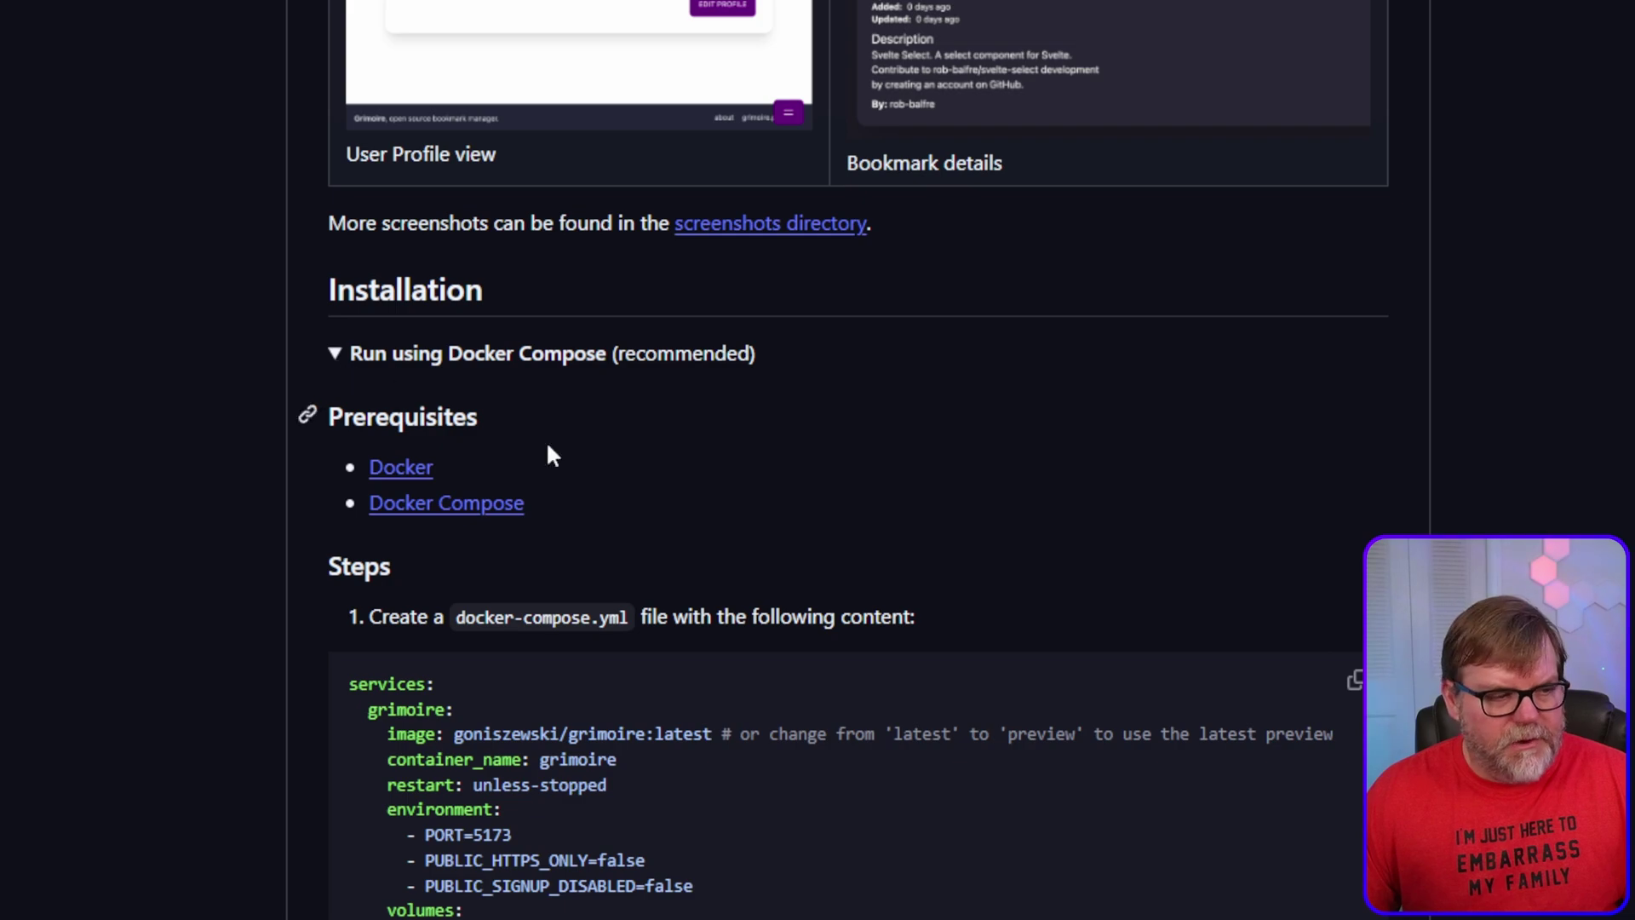
scroll(935, 668, "down", 5)
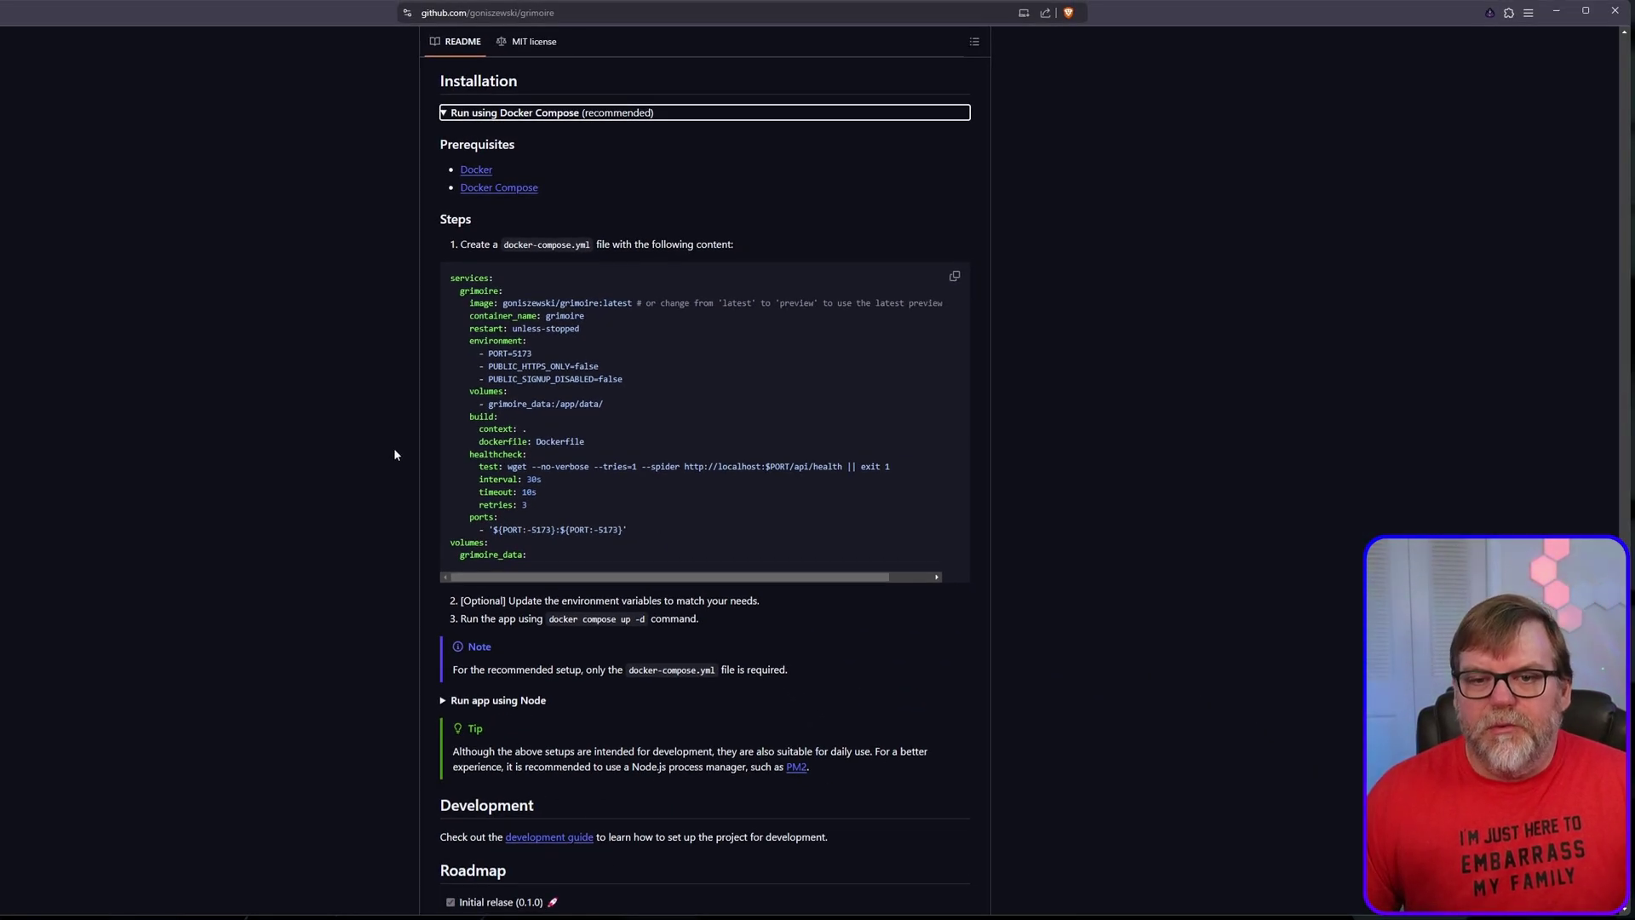
left_click(394, 454)
scroll(623, 597, "up", 1)
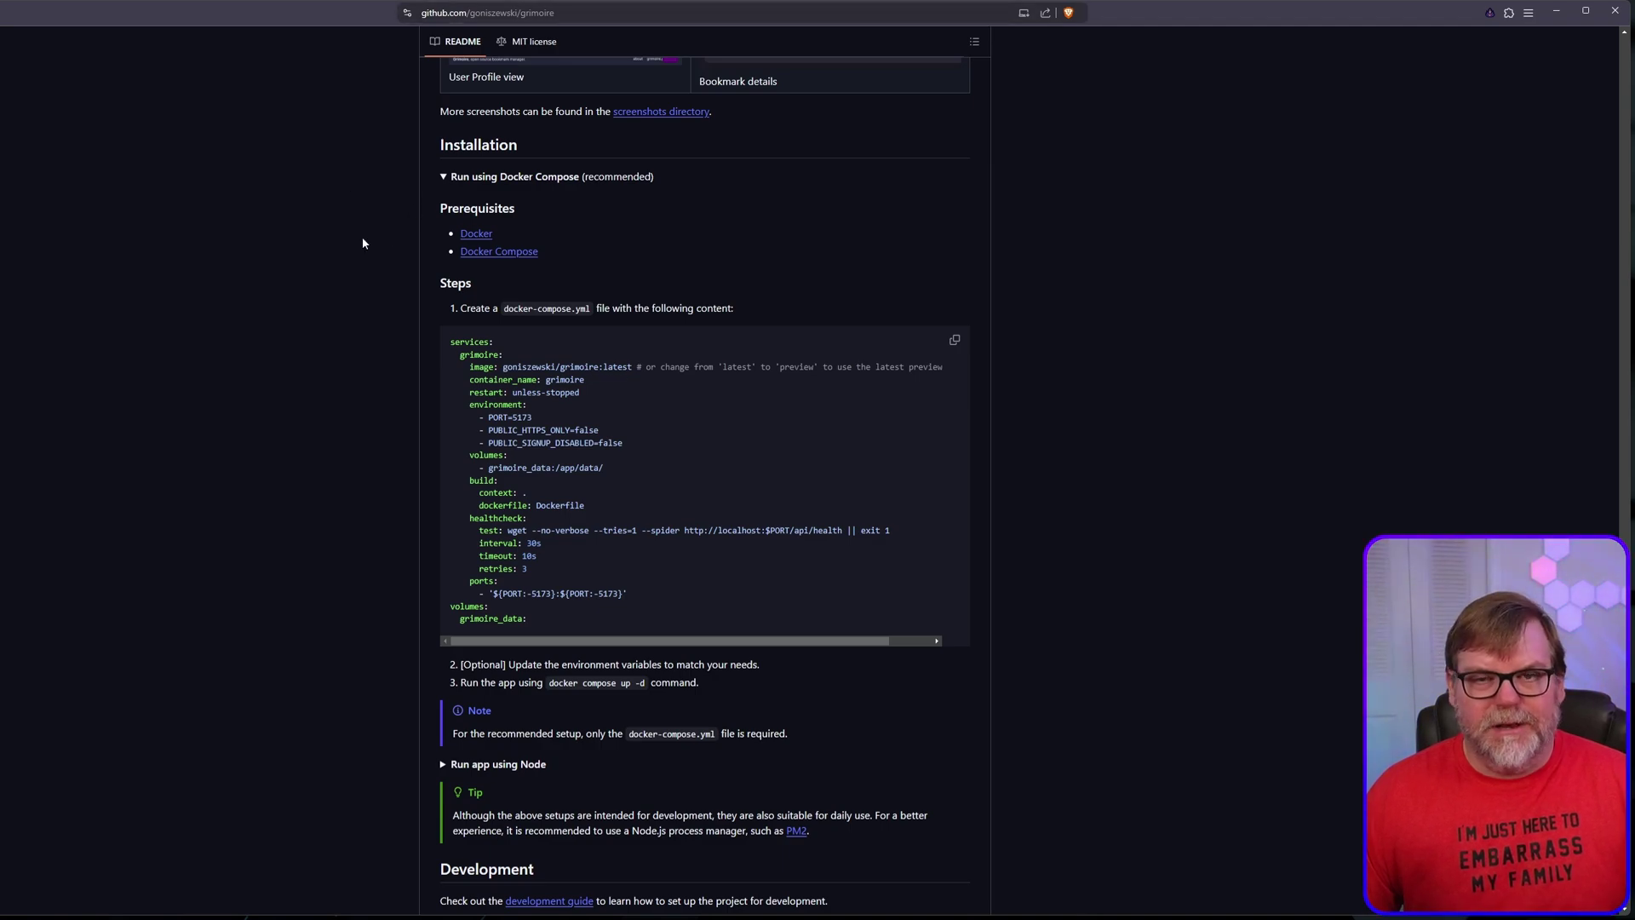
Step: Go to github.com/synacktime in a new tab and open SynAck-Time-YouTube > Youtube > grimoire
key("ctrl+t")
type("github")
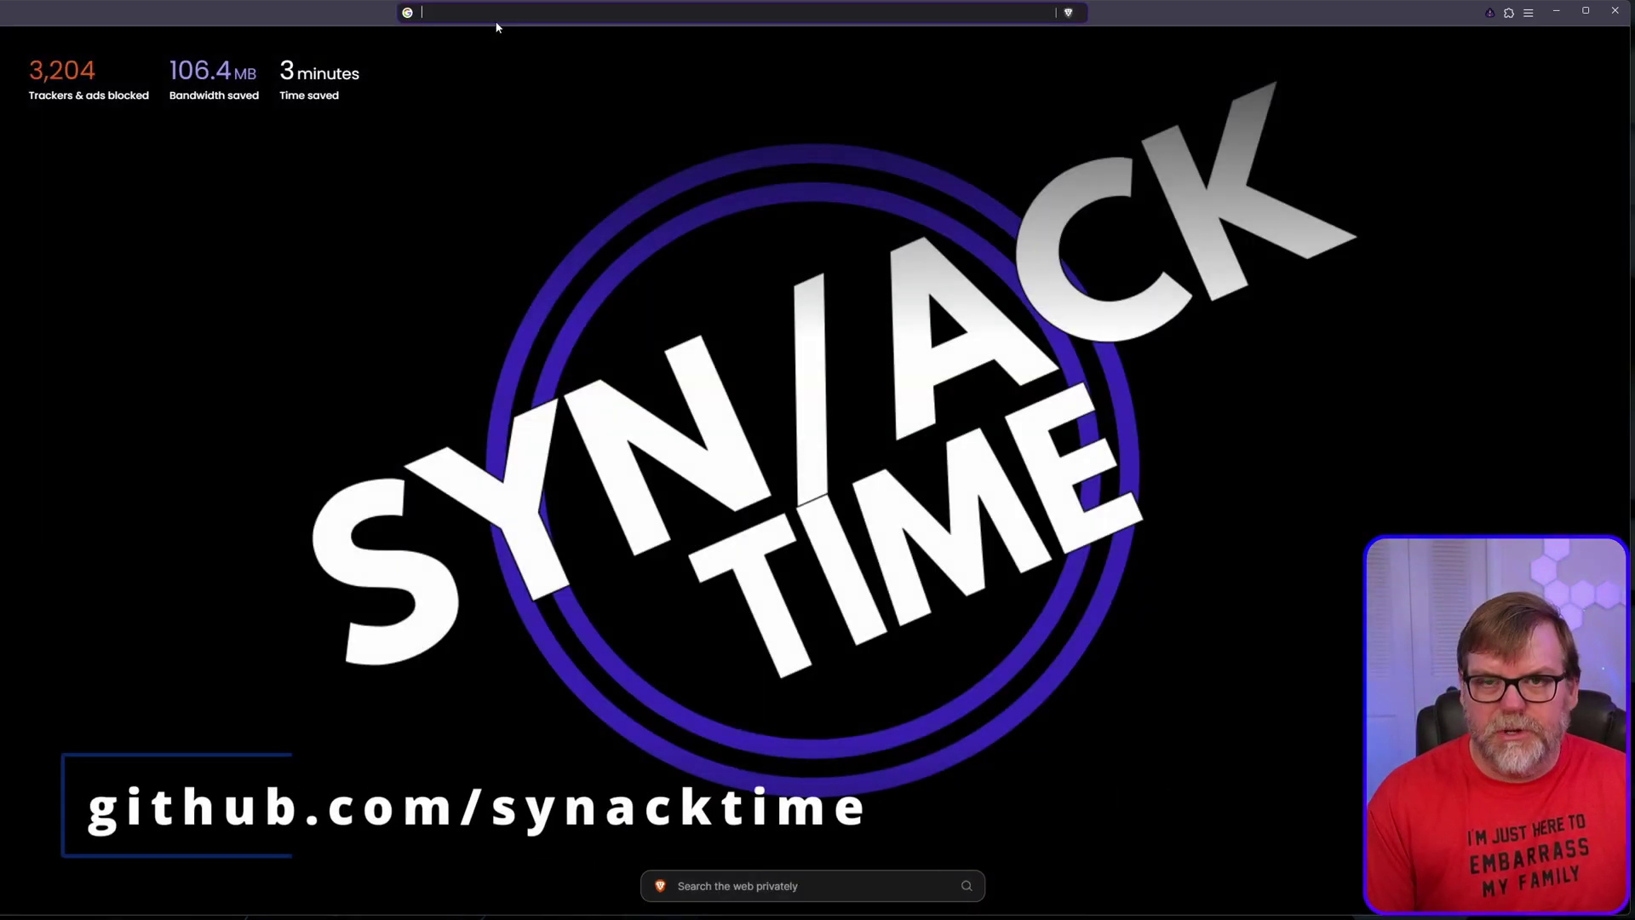
type(".com")
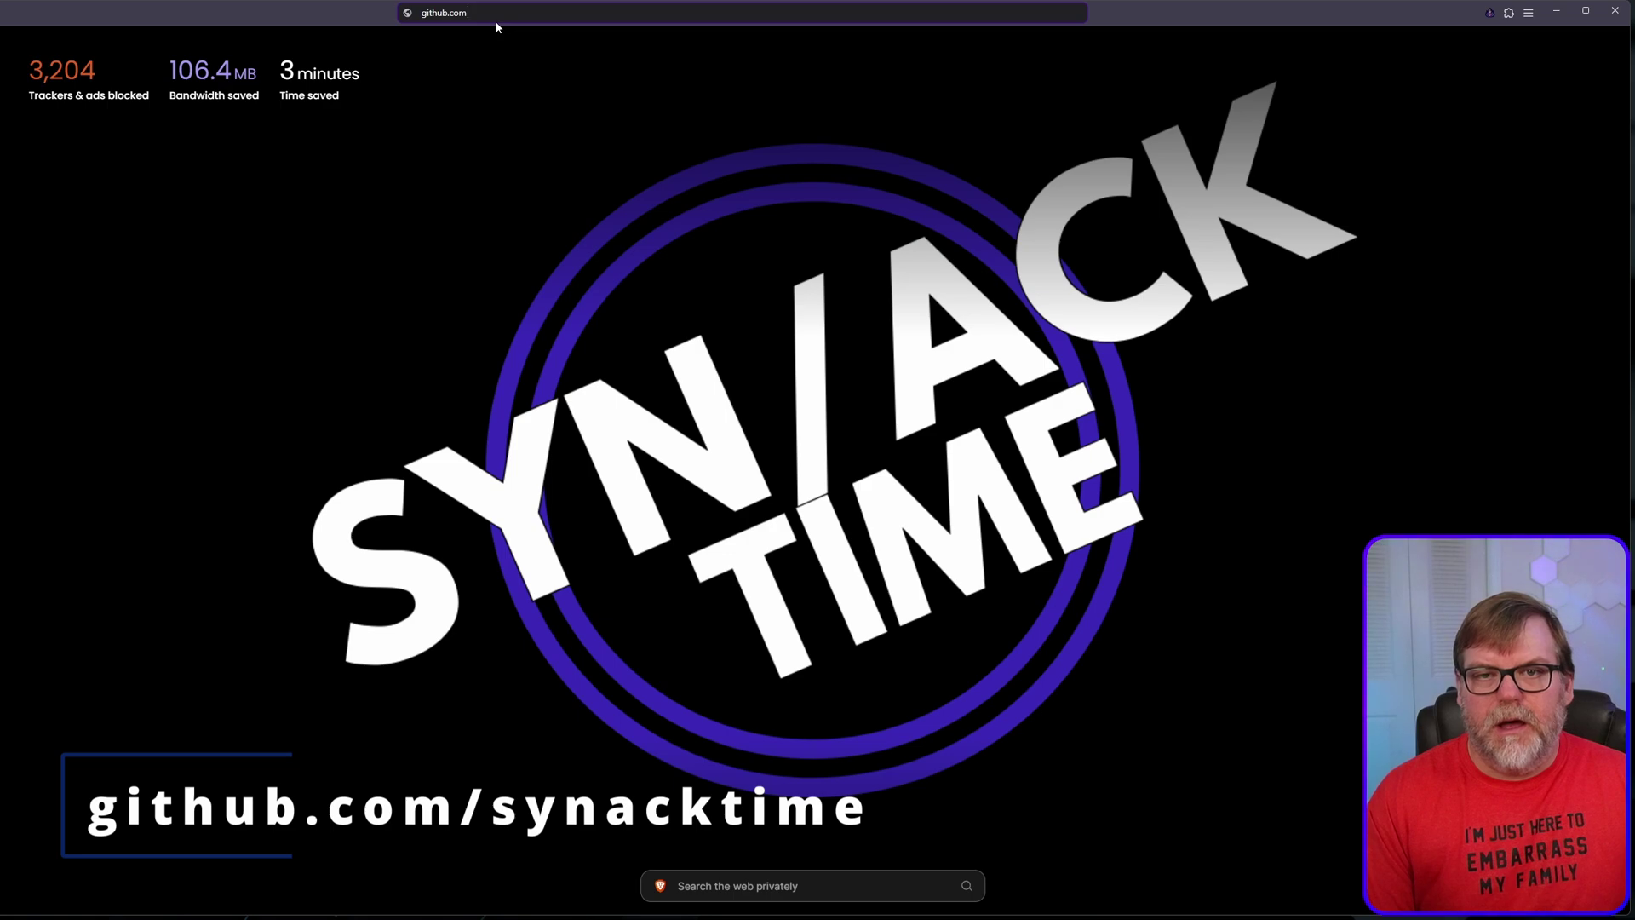
type("/synacktime")
key("Return")
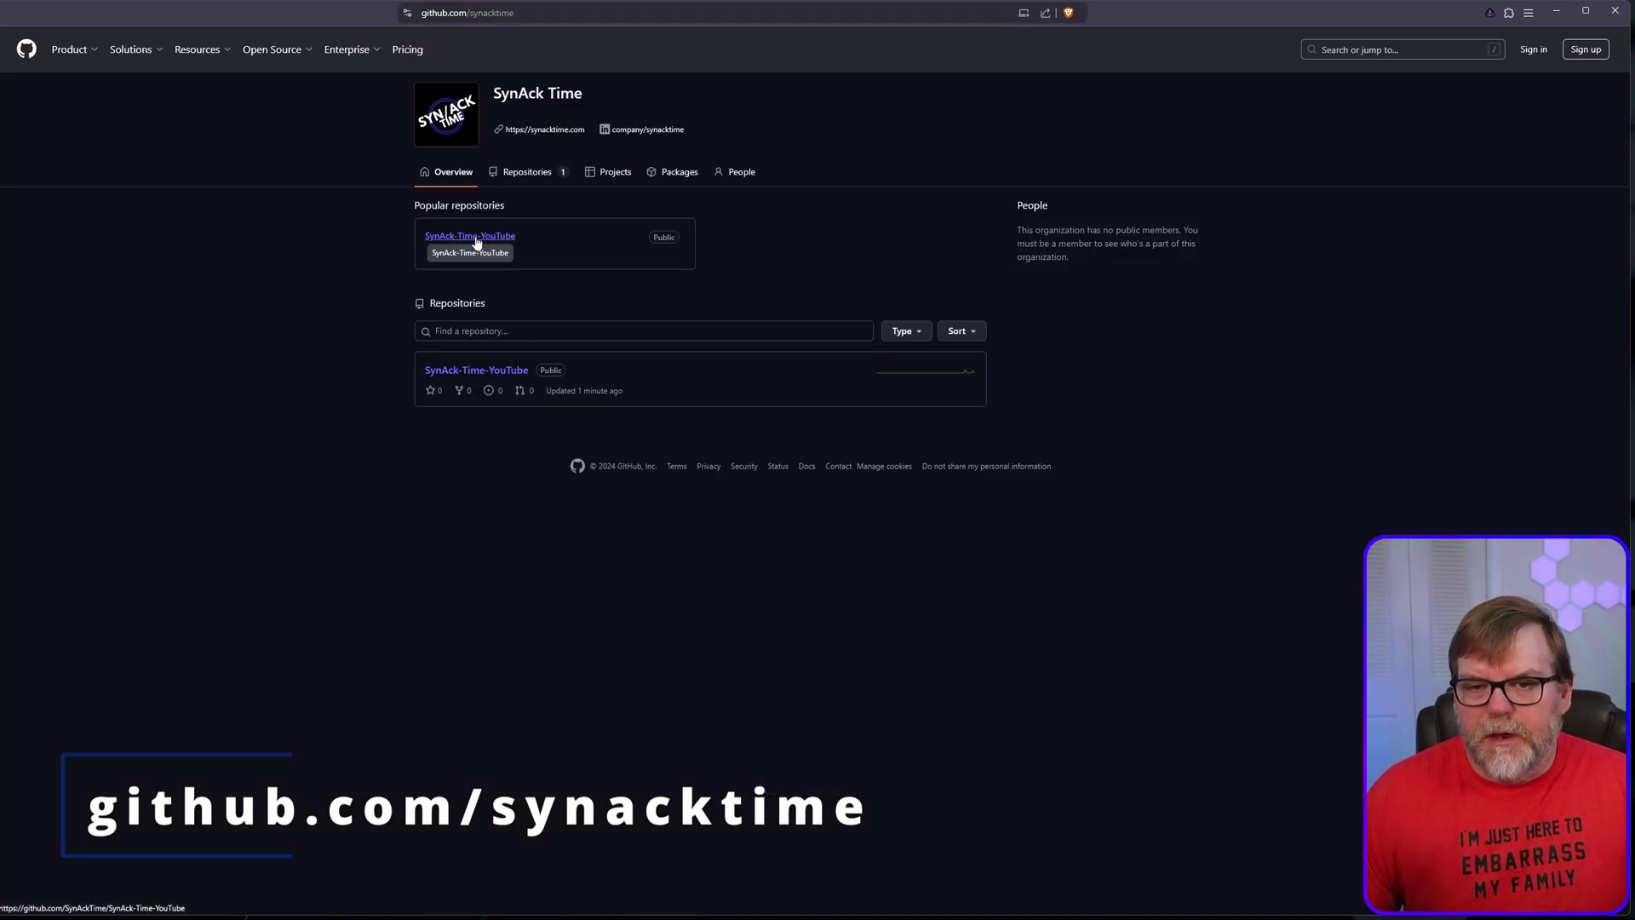
left_click(476, 239)
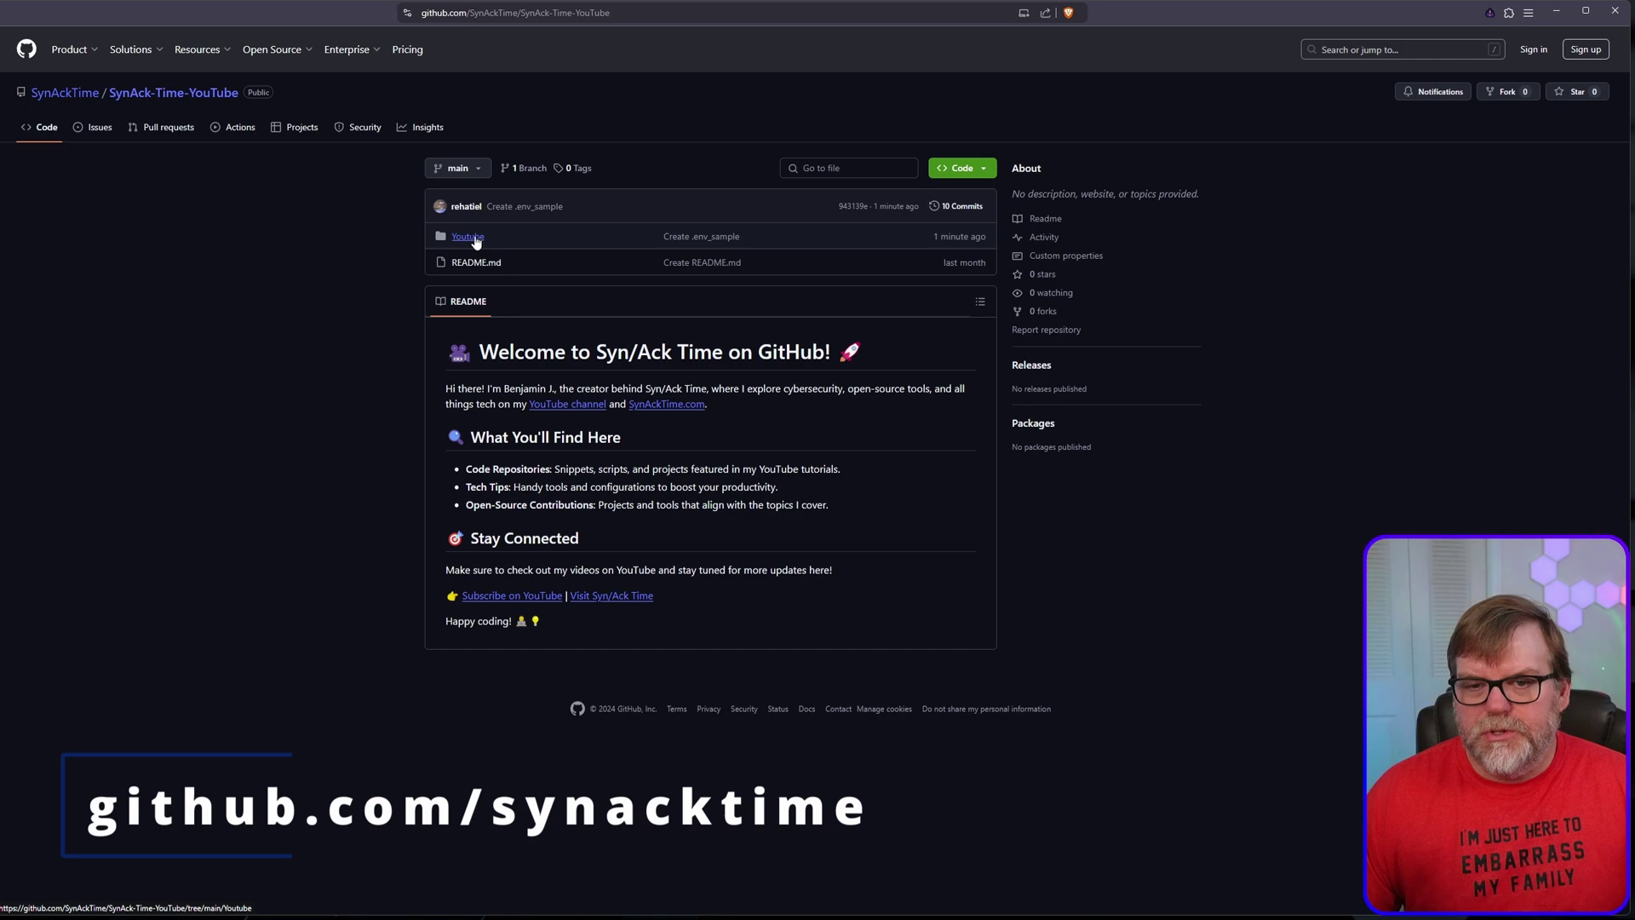
left_click(471, 238)
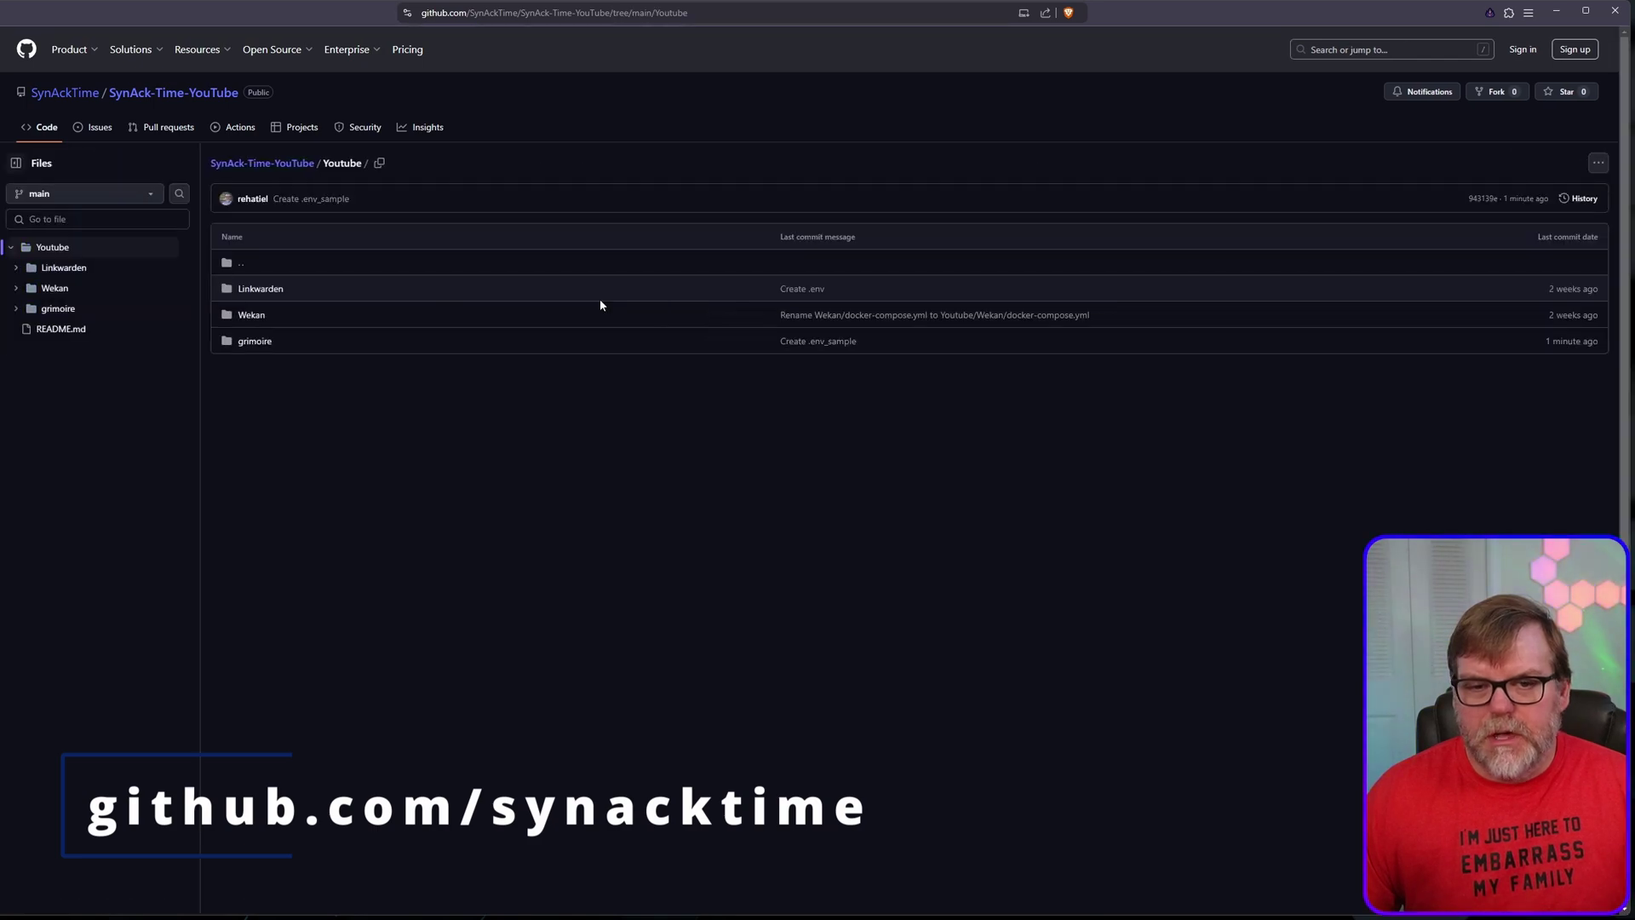
left_click(256, 341)
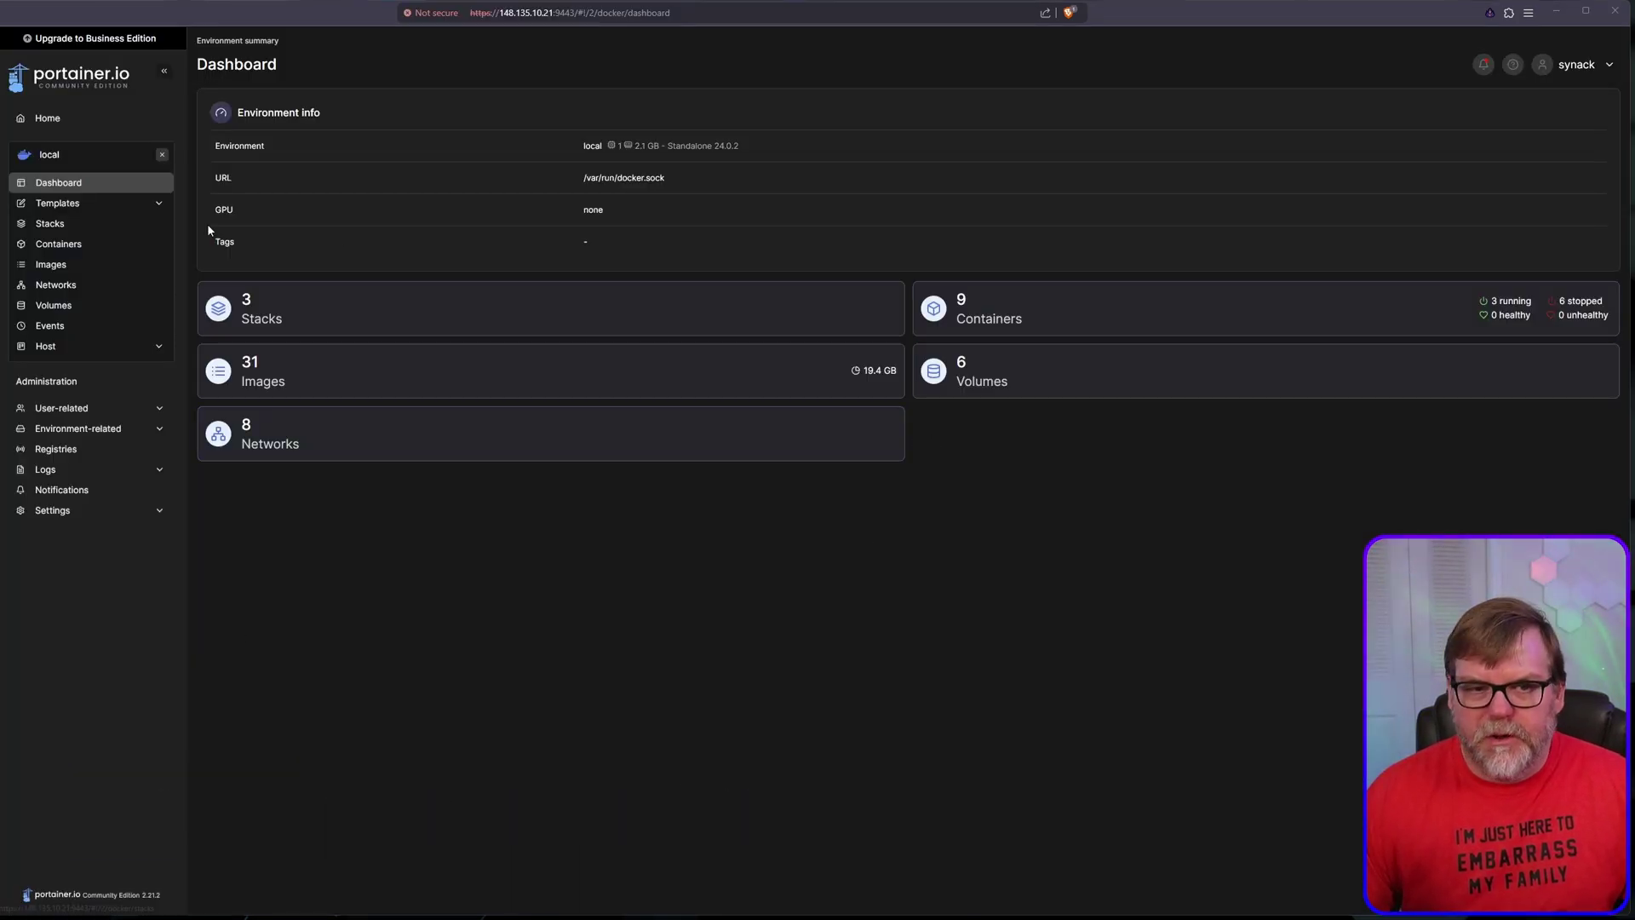
Step: Start a new Portainer stack named grimoire
left_click(62, 226)
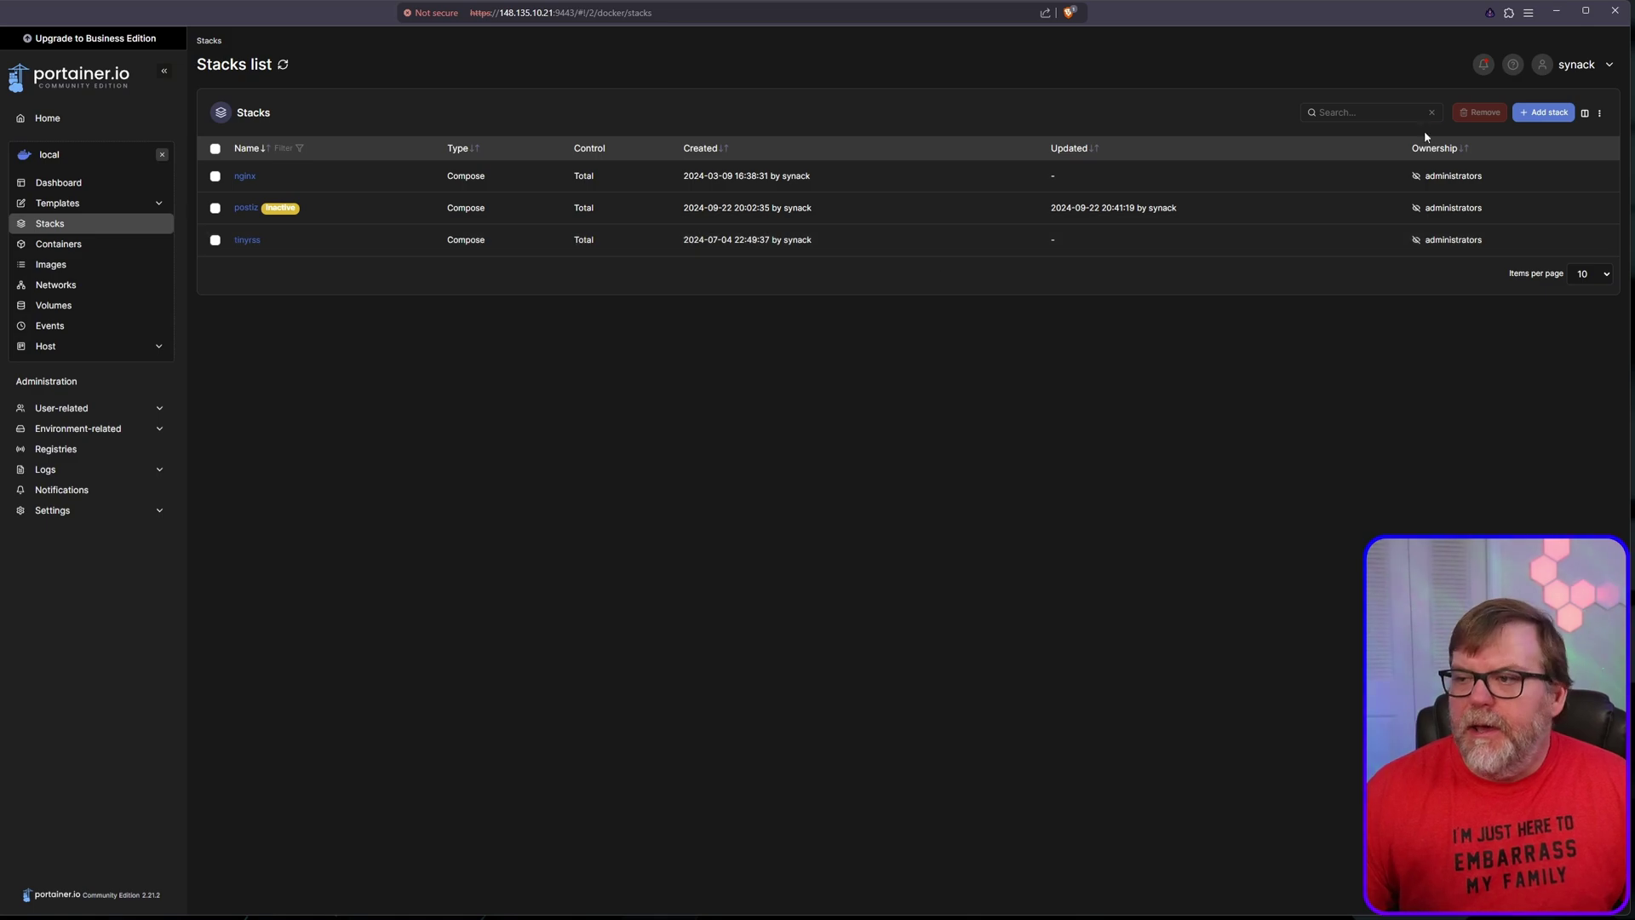
left_click(1544, 112)
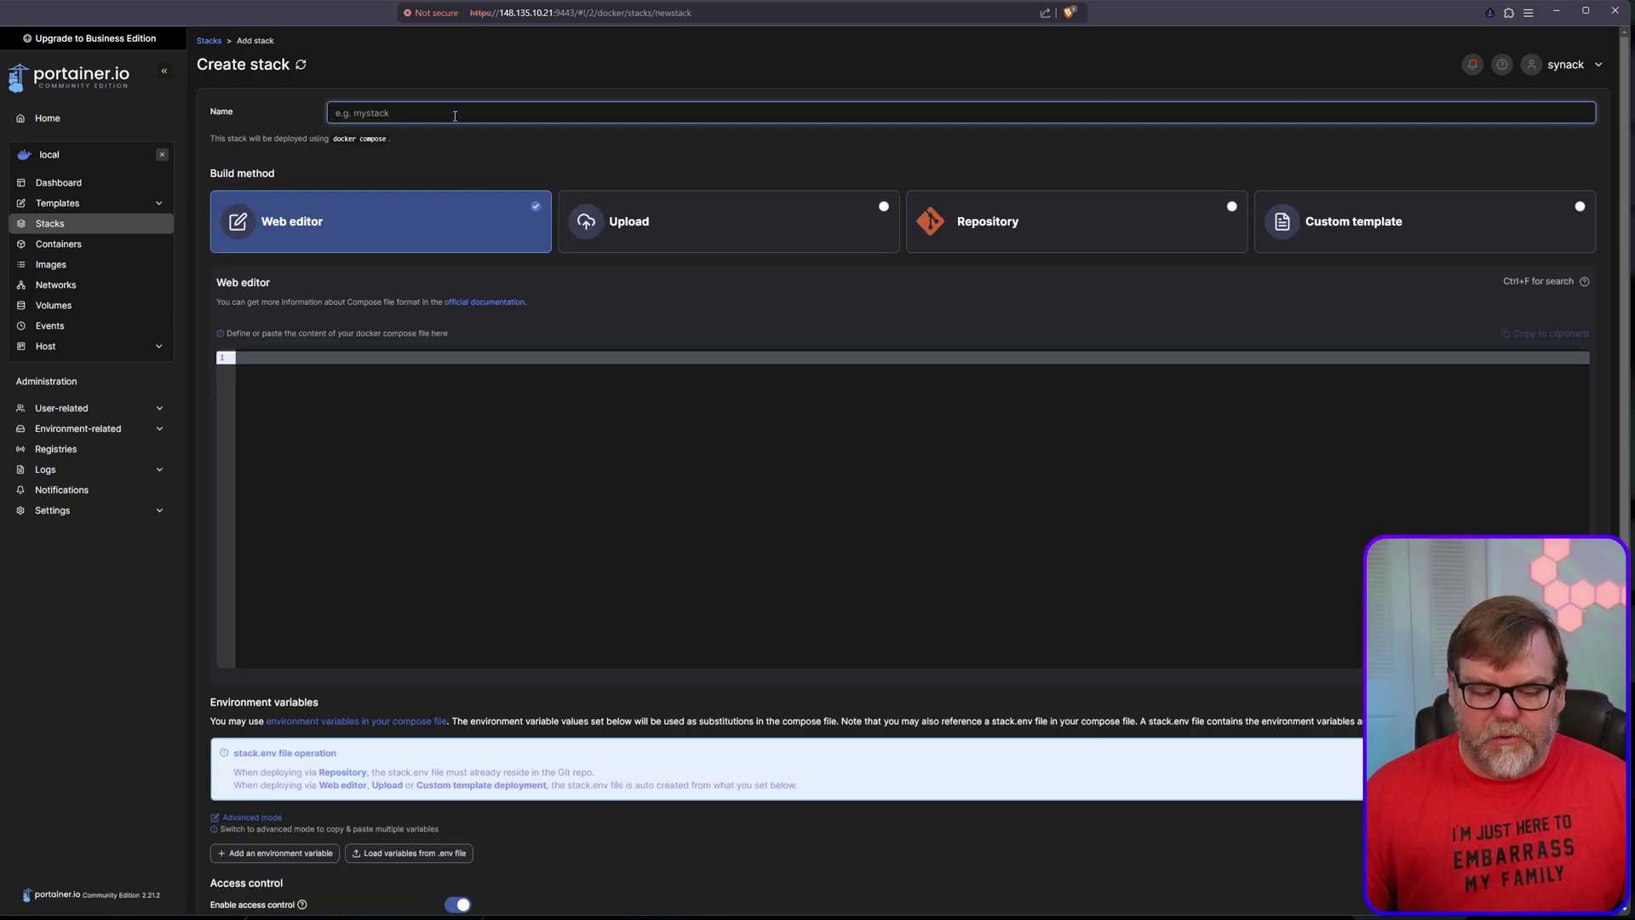
type("grimoire")
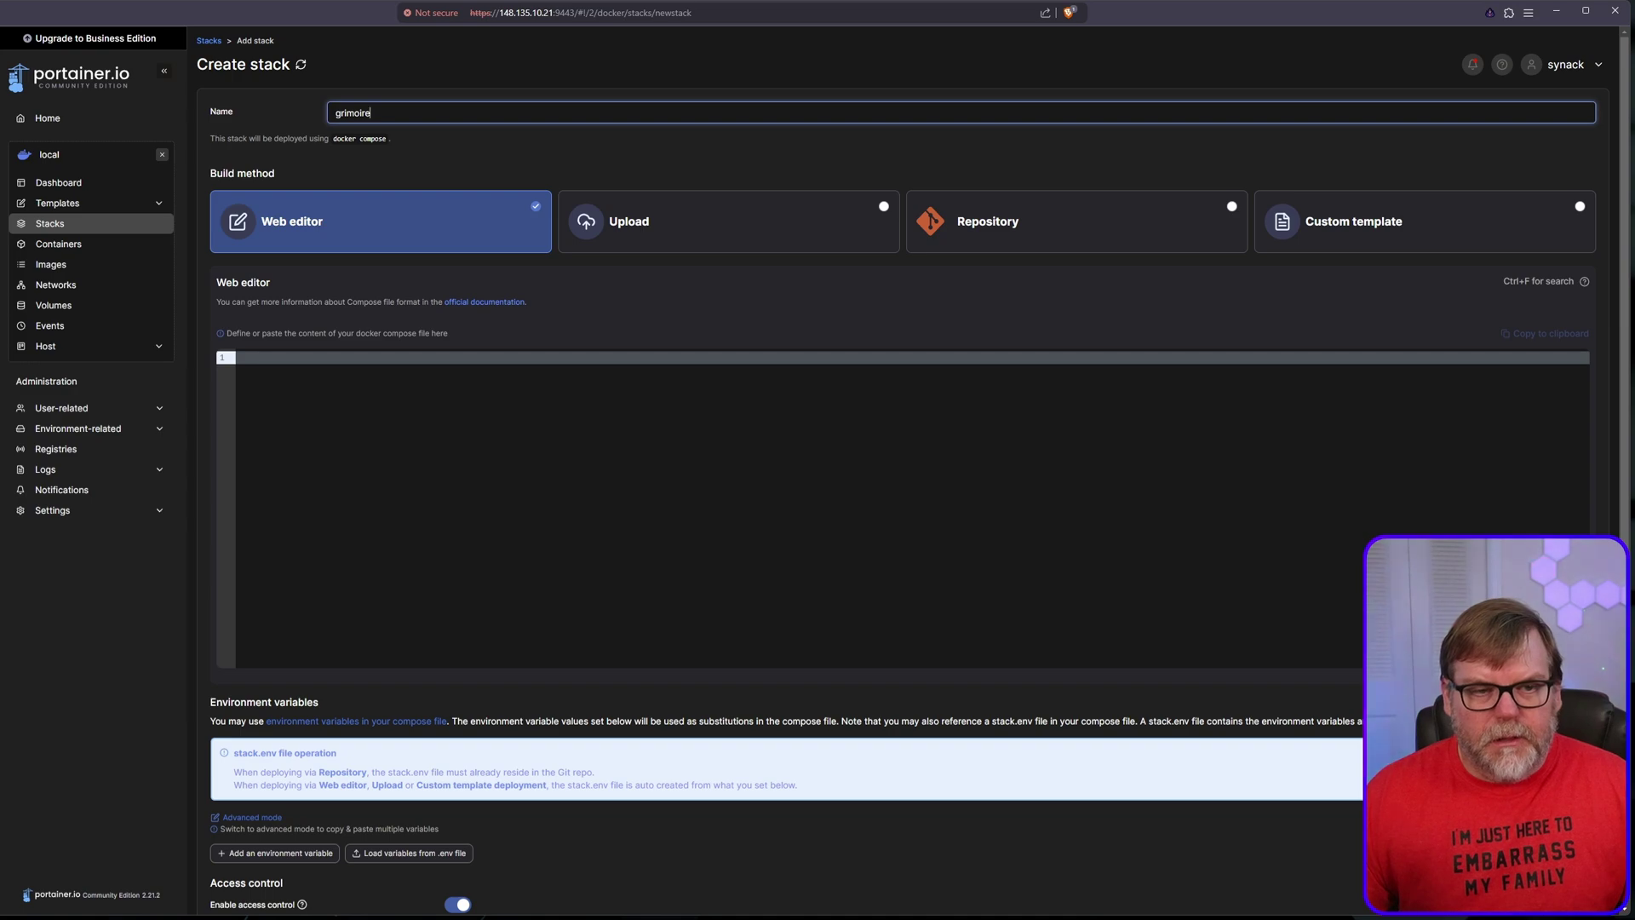
Step: Copy the raw docker-compose.yml from GitHub and paste it into the stack's Web editor
key("alt+Tab")
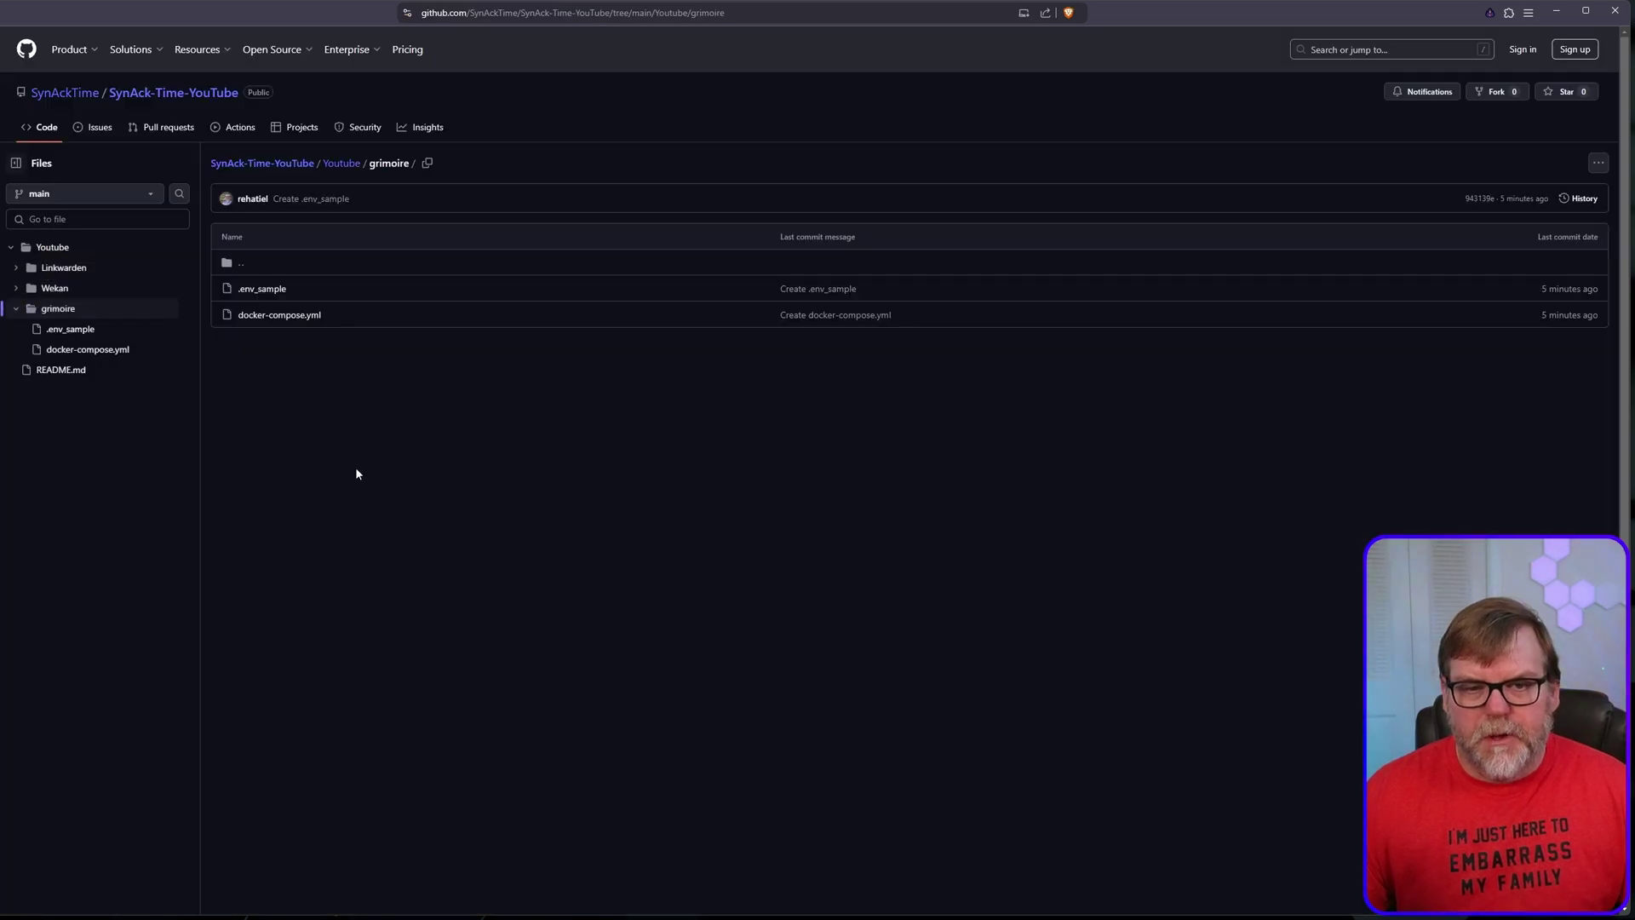
left_click(270, 315)
scroll(511, 400, "down", 1)
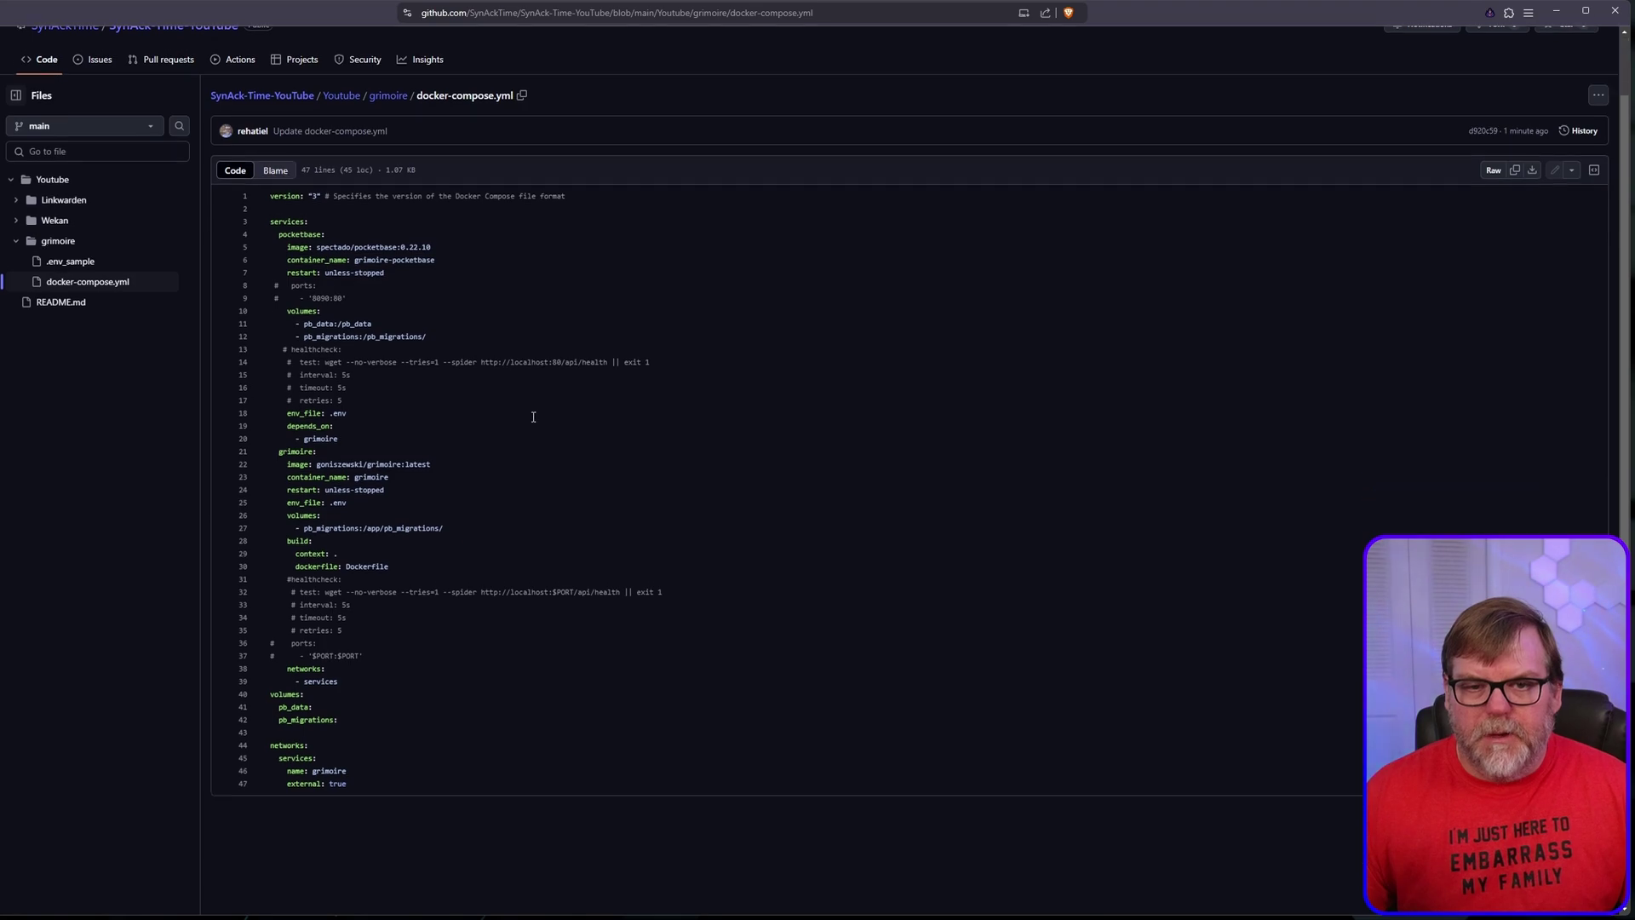
scroll(471, 325, "up", 2)
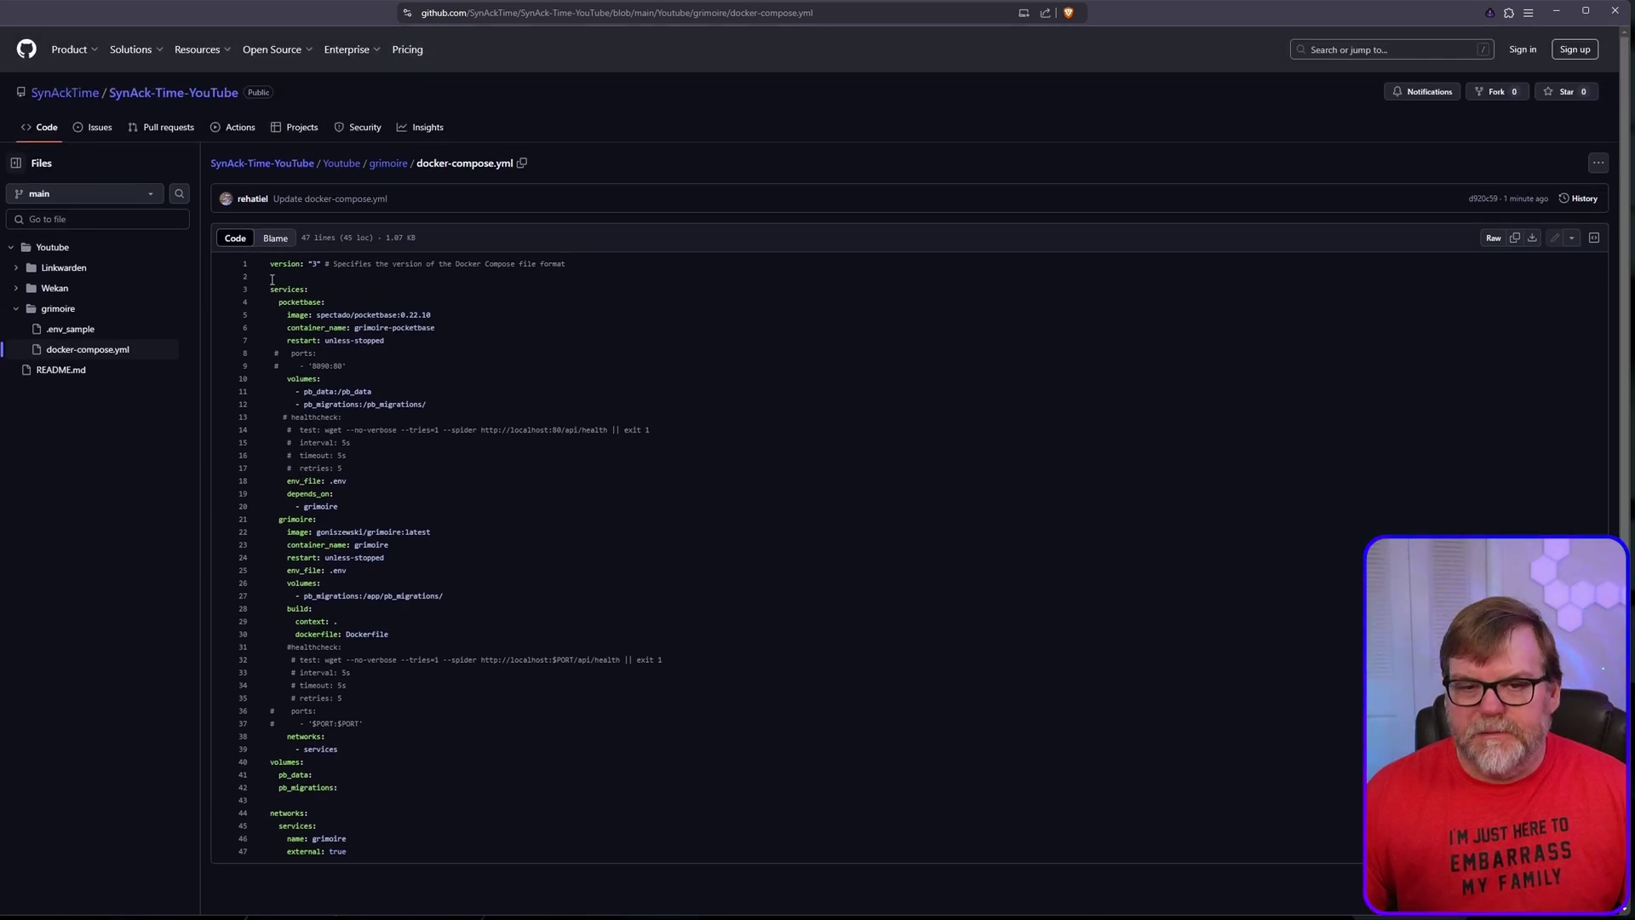
left_click(1515, 242)
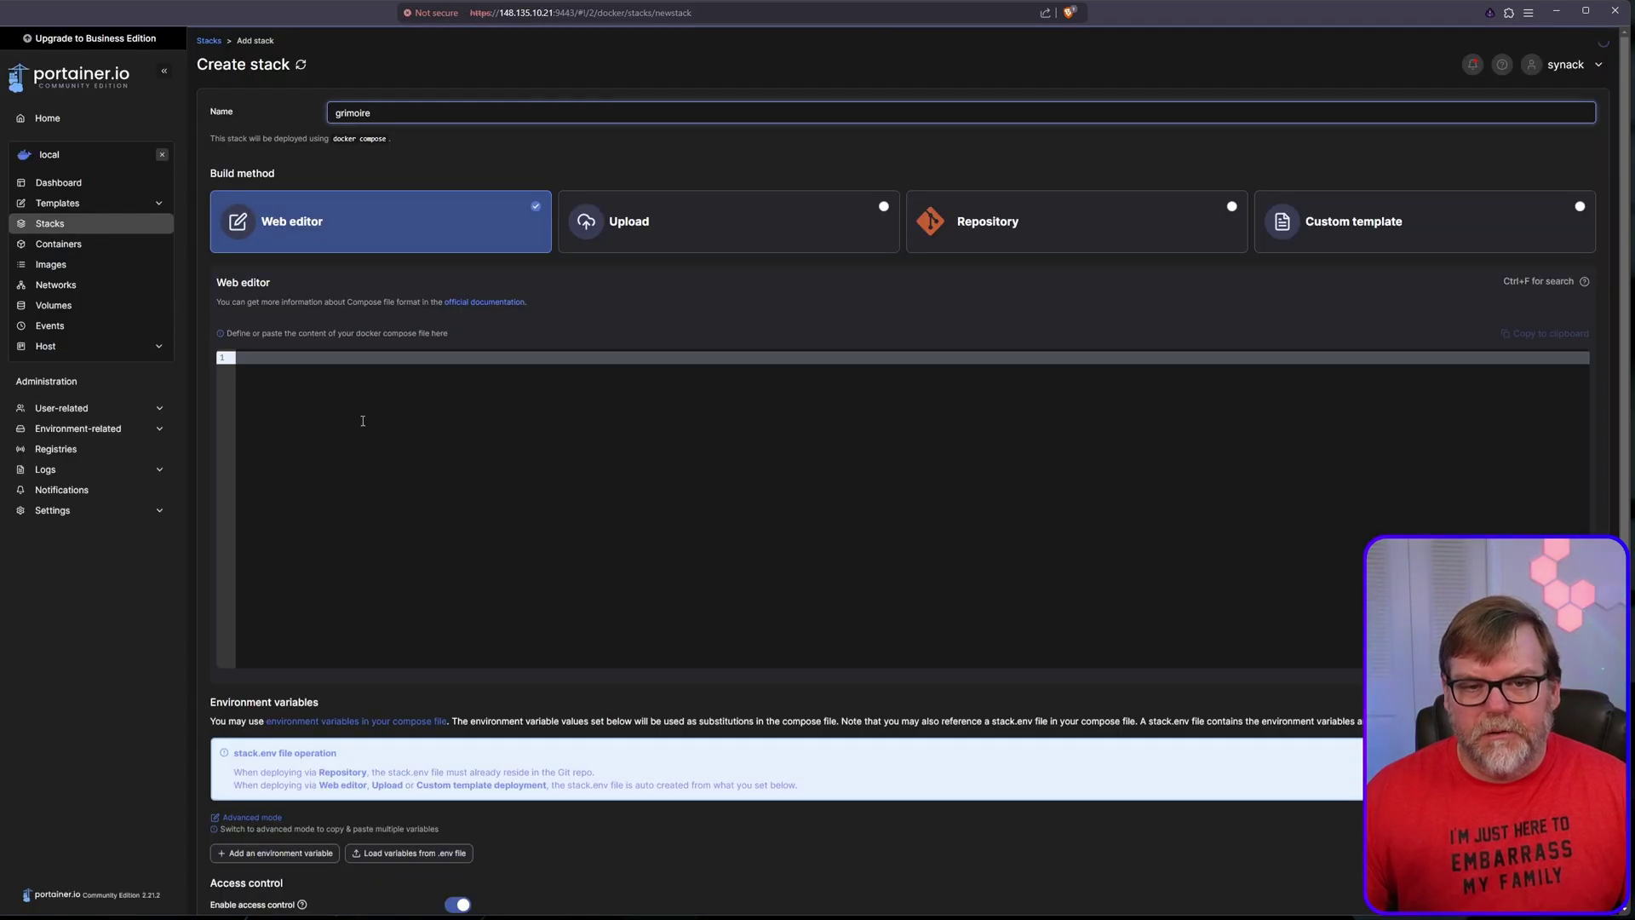
left_click(361, 420)
key("ctrl+v")
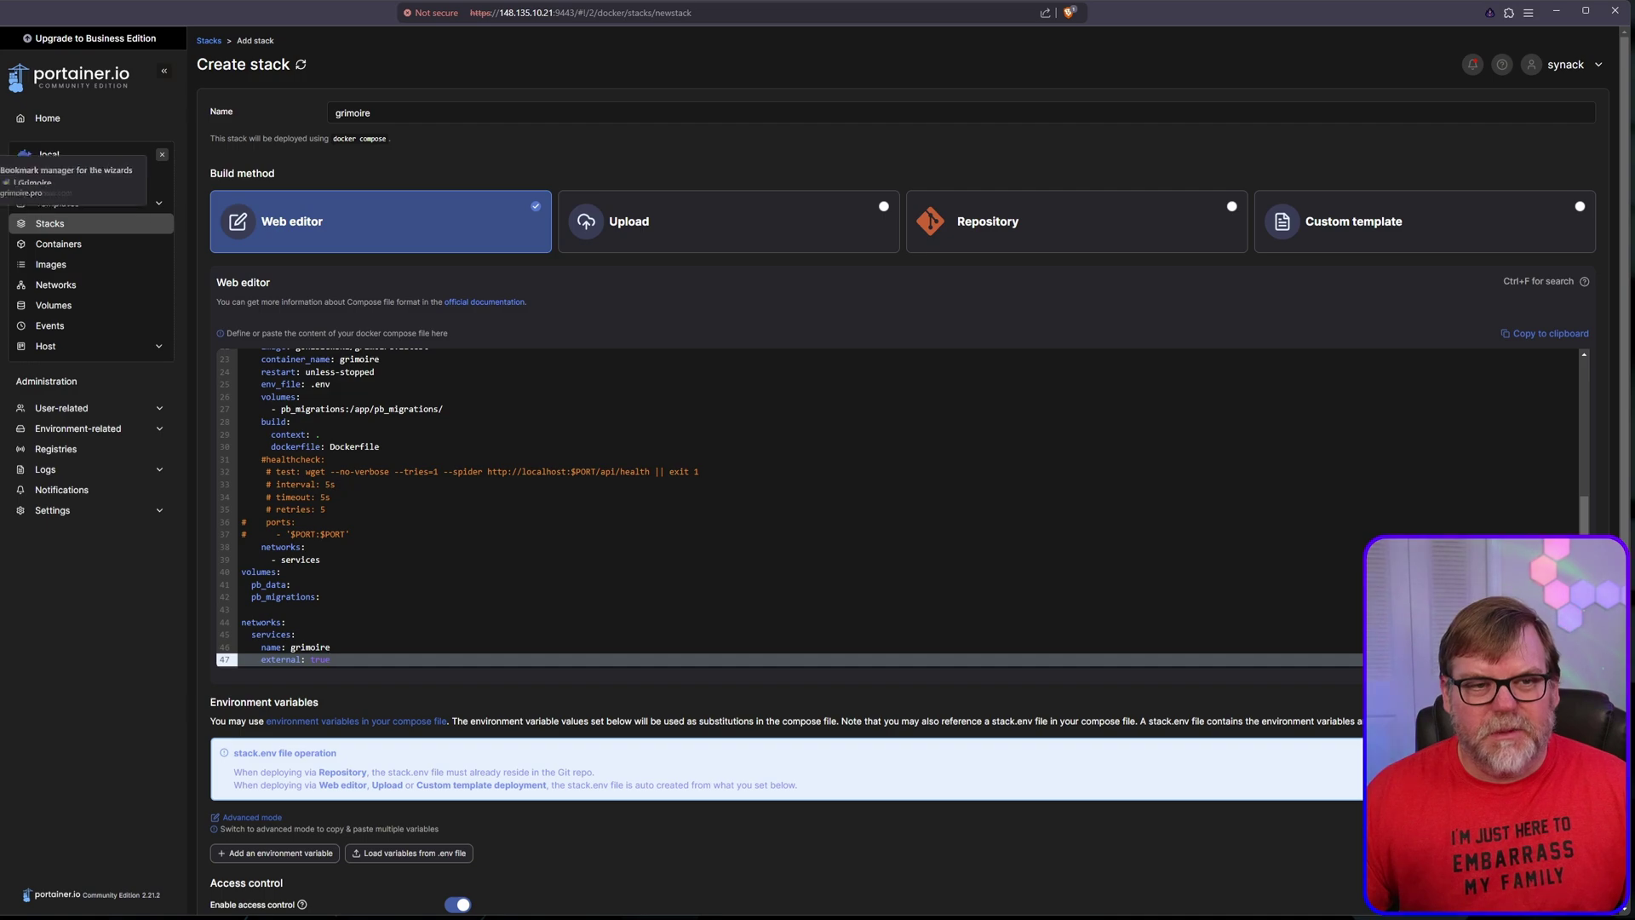
Step: Copy the raw contents of the grimoire .env_sample file on GitHub
left_click(8, 273)
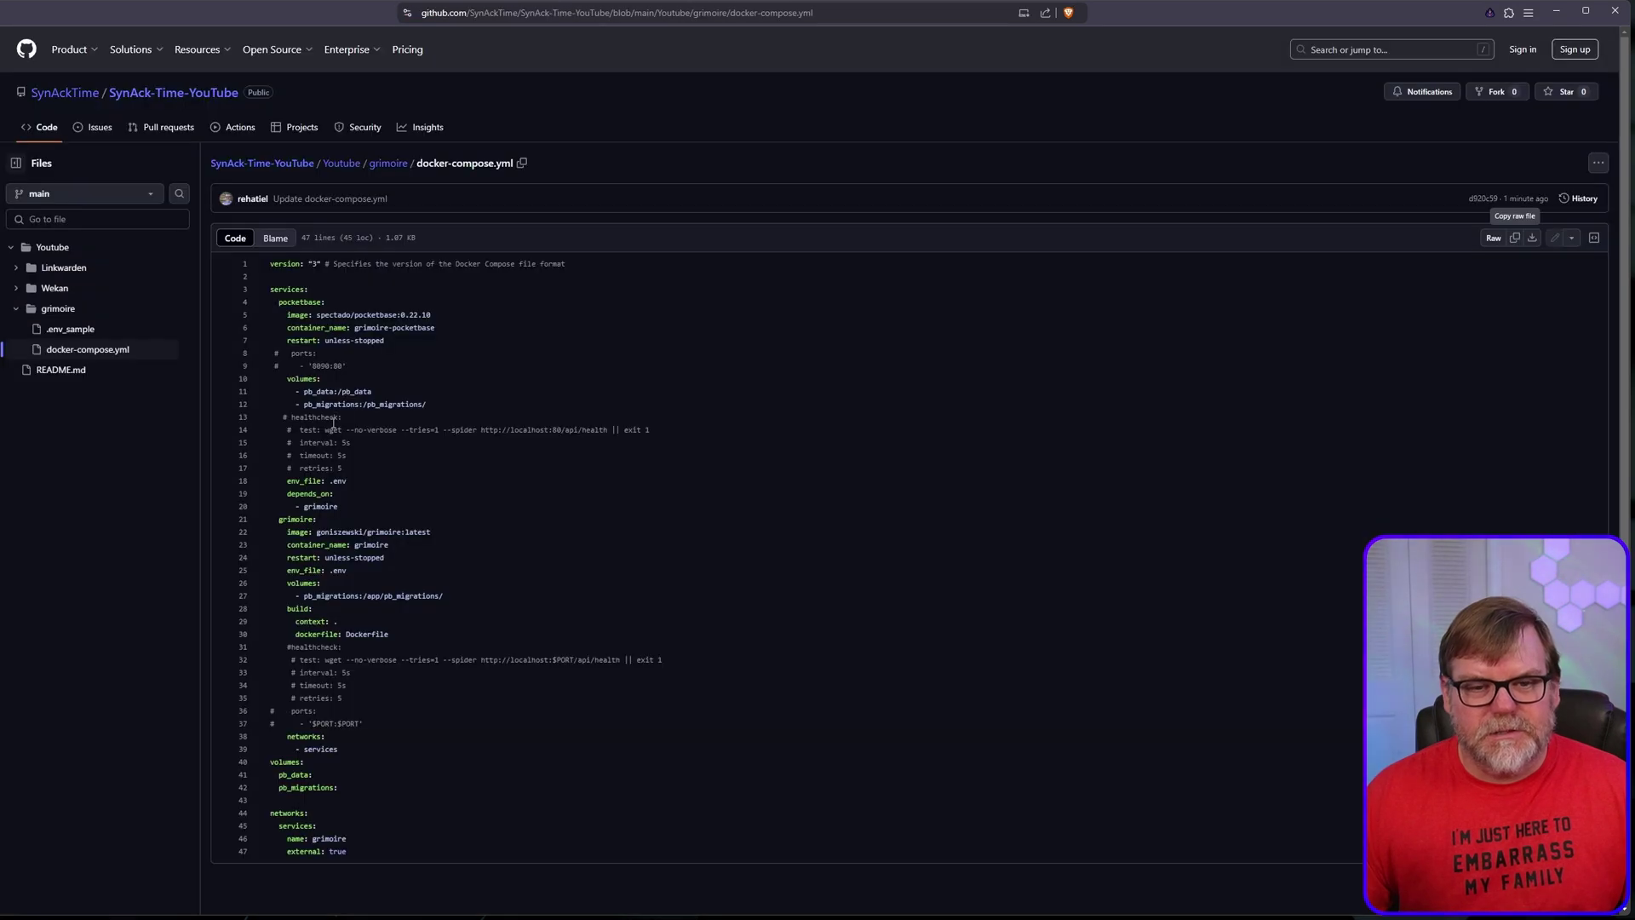
left_click(388, 164)
left_click(260, 288)
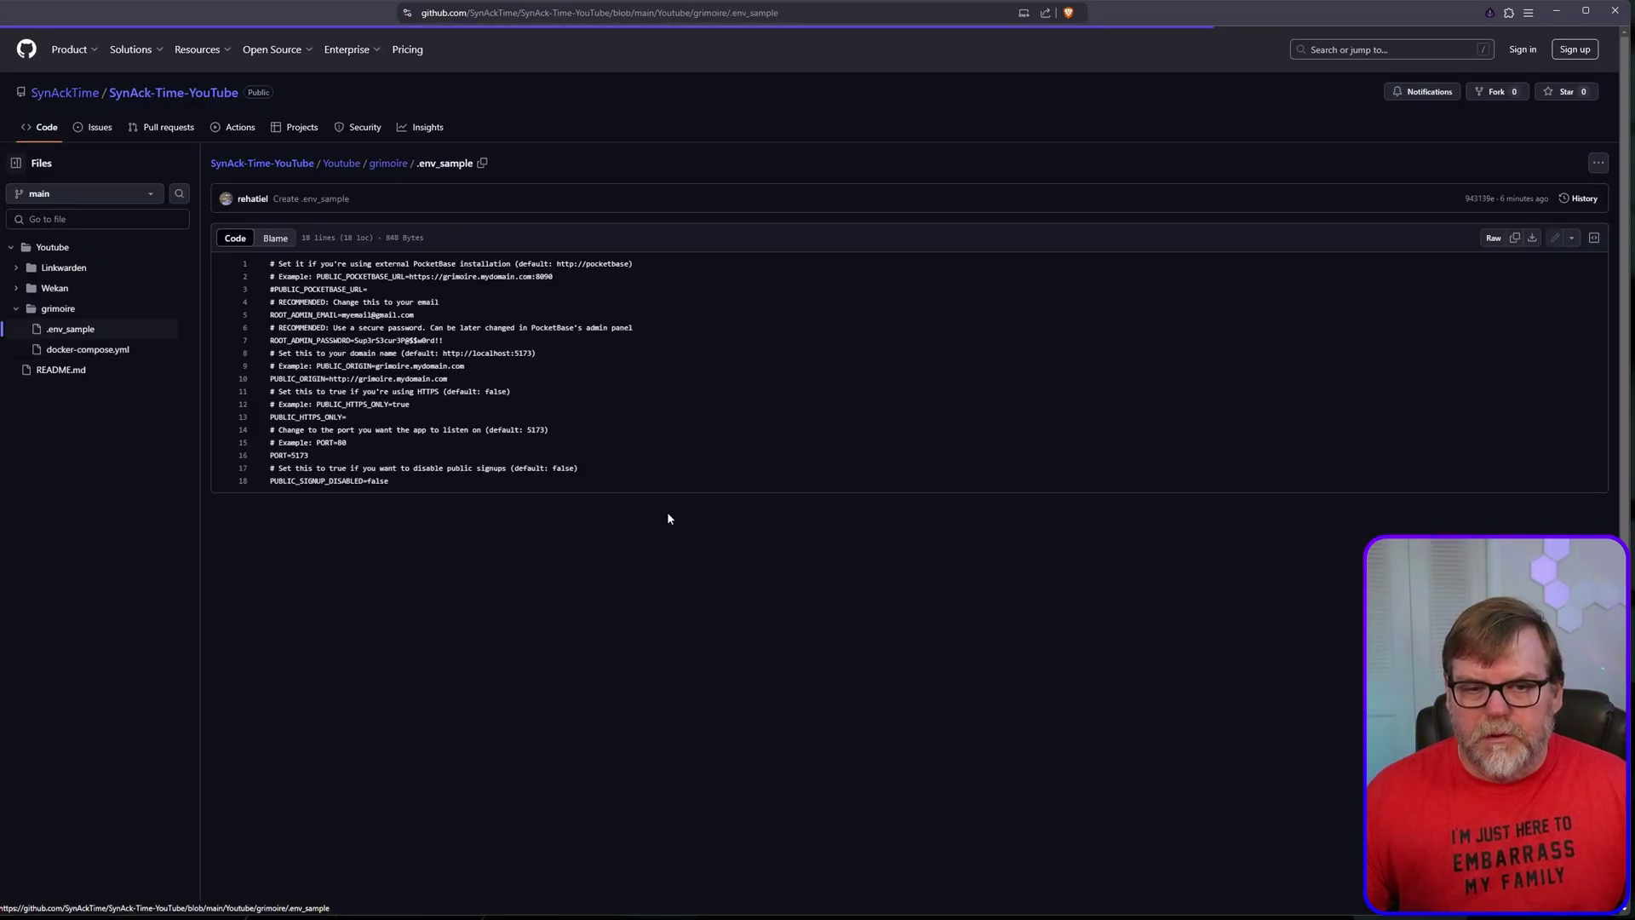
left_click(1515, 238)
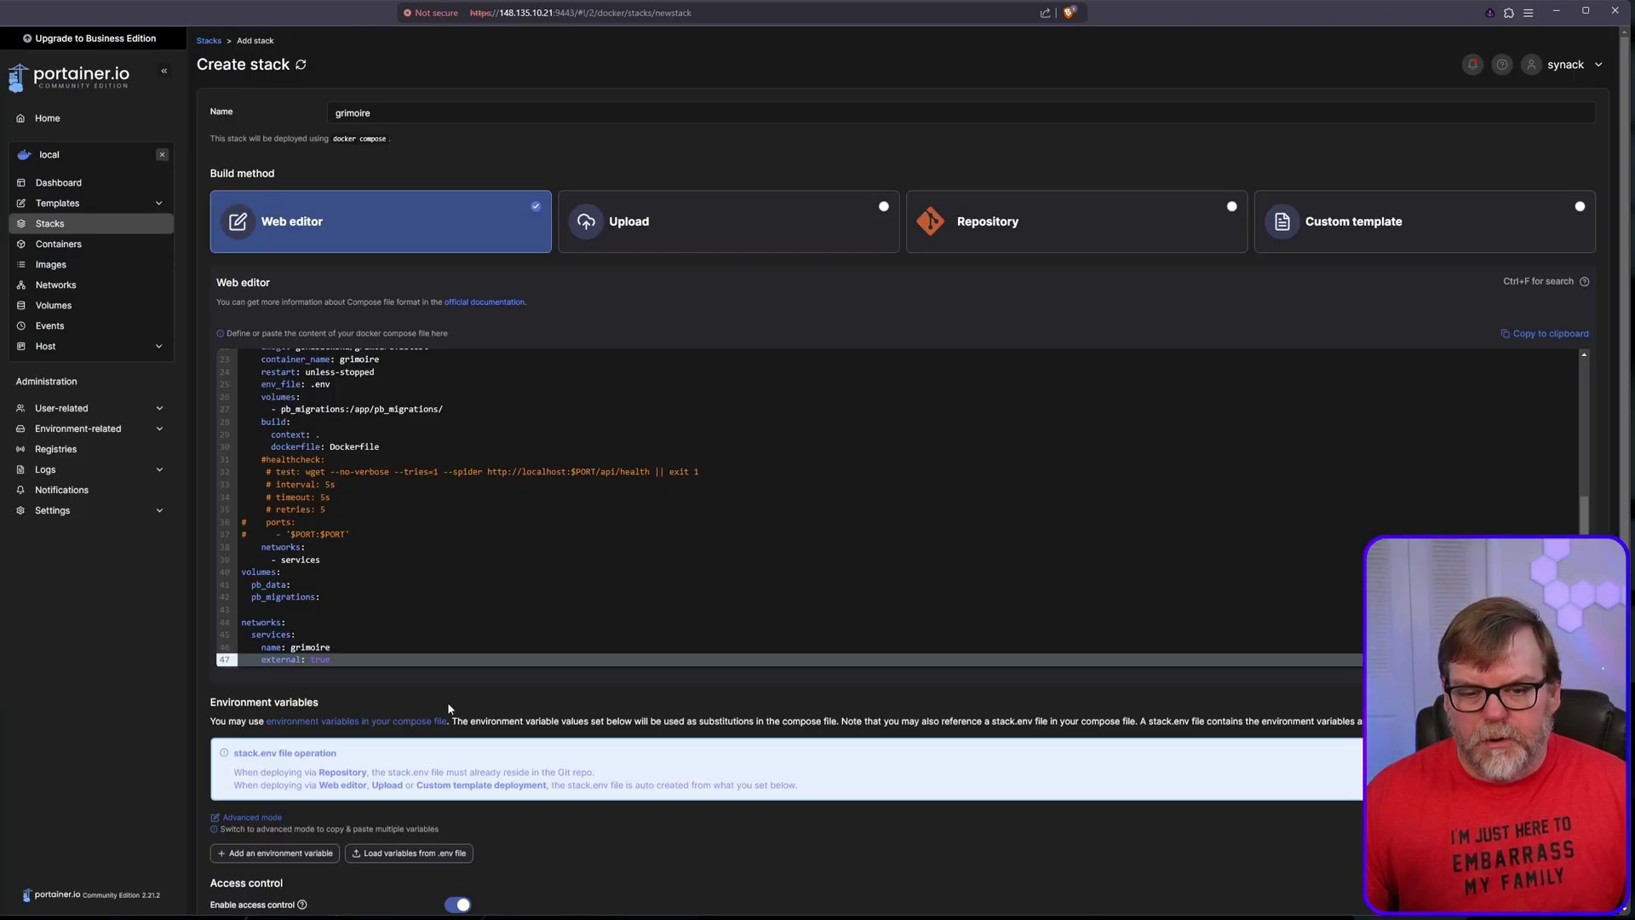
Step: Paste the six .env_sample variables into the stack's Advanced mode environment, noting the PUBLIC_ORIGIN value
scroll(449, 703, "down", 3)
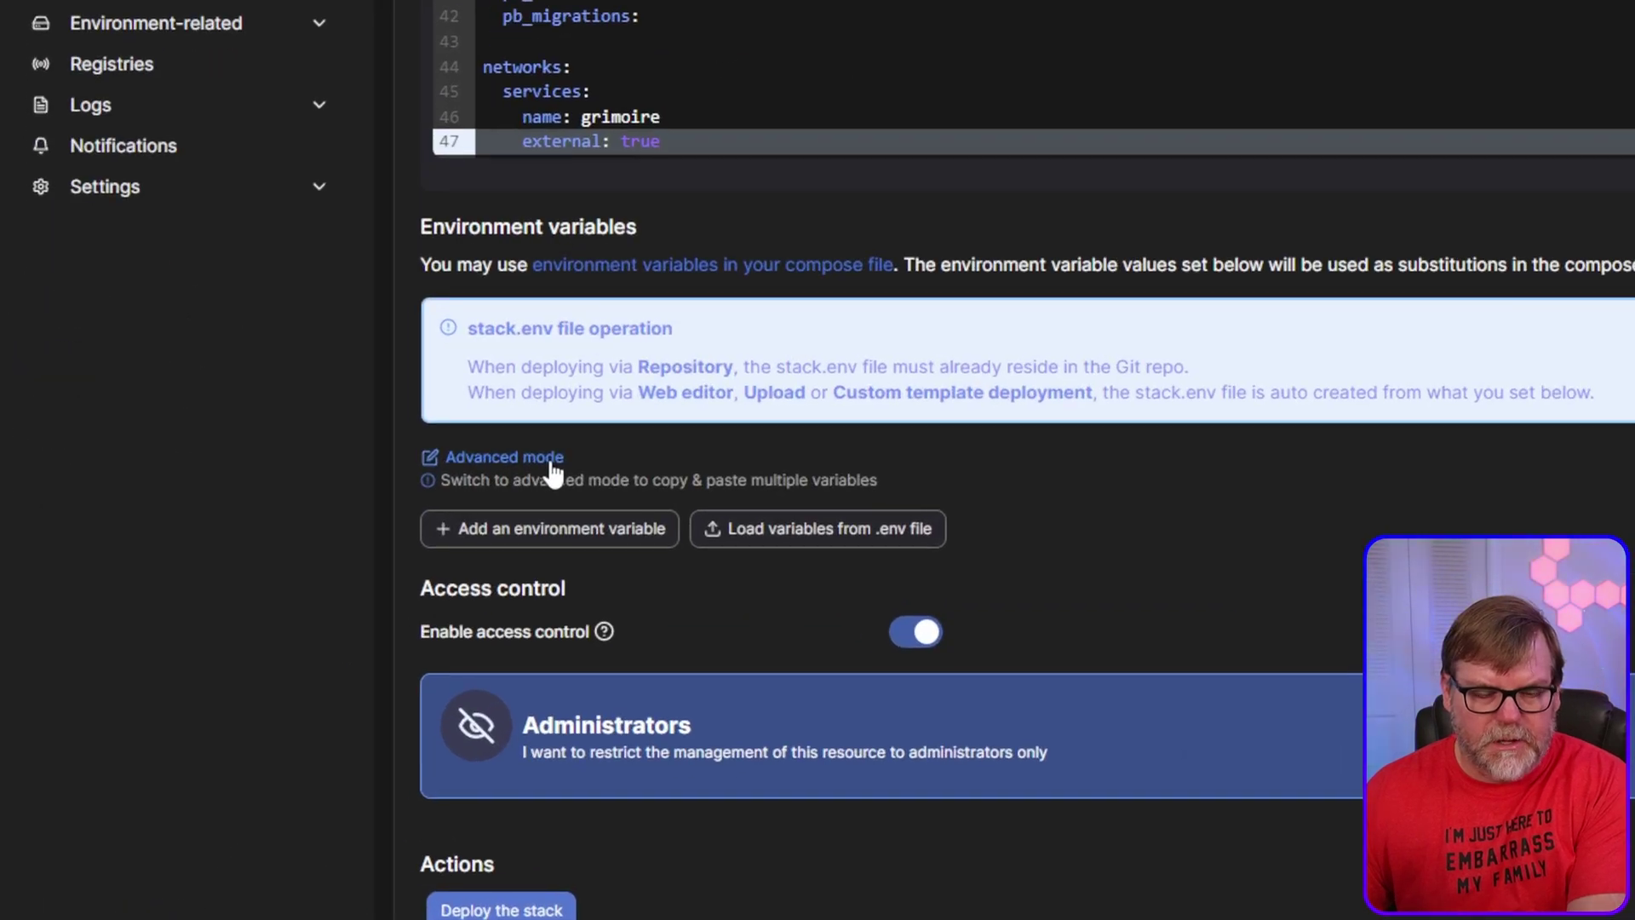
left_click(275, 650)
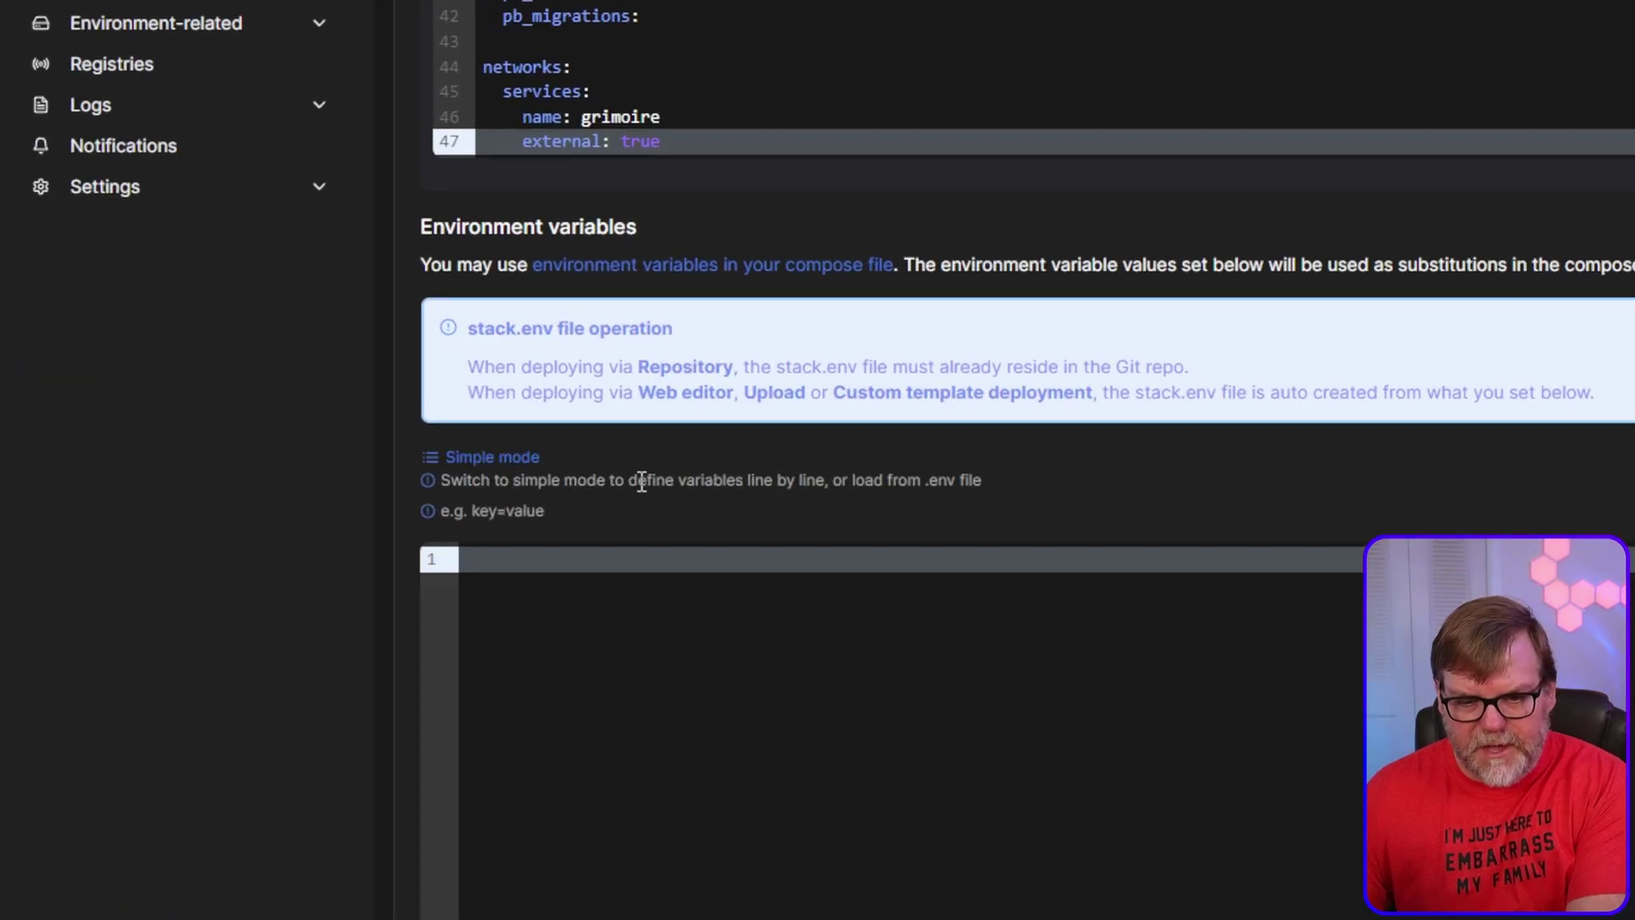
scroll(642, 478, "down", 5)
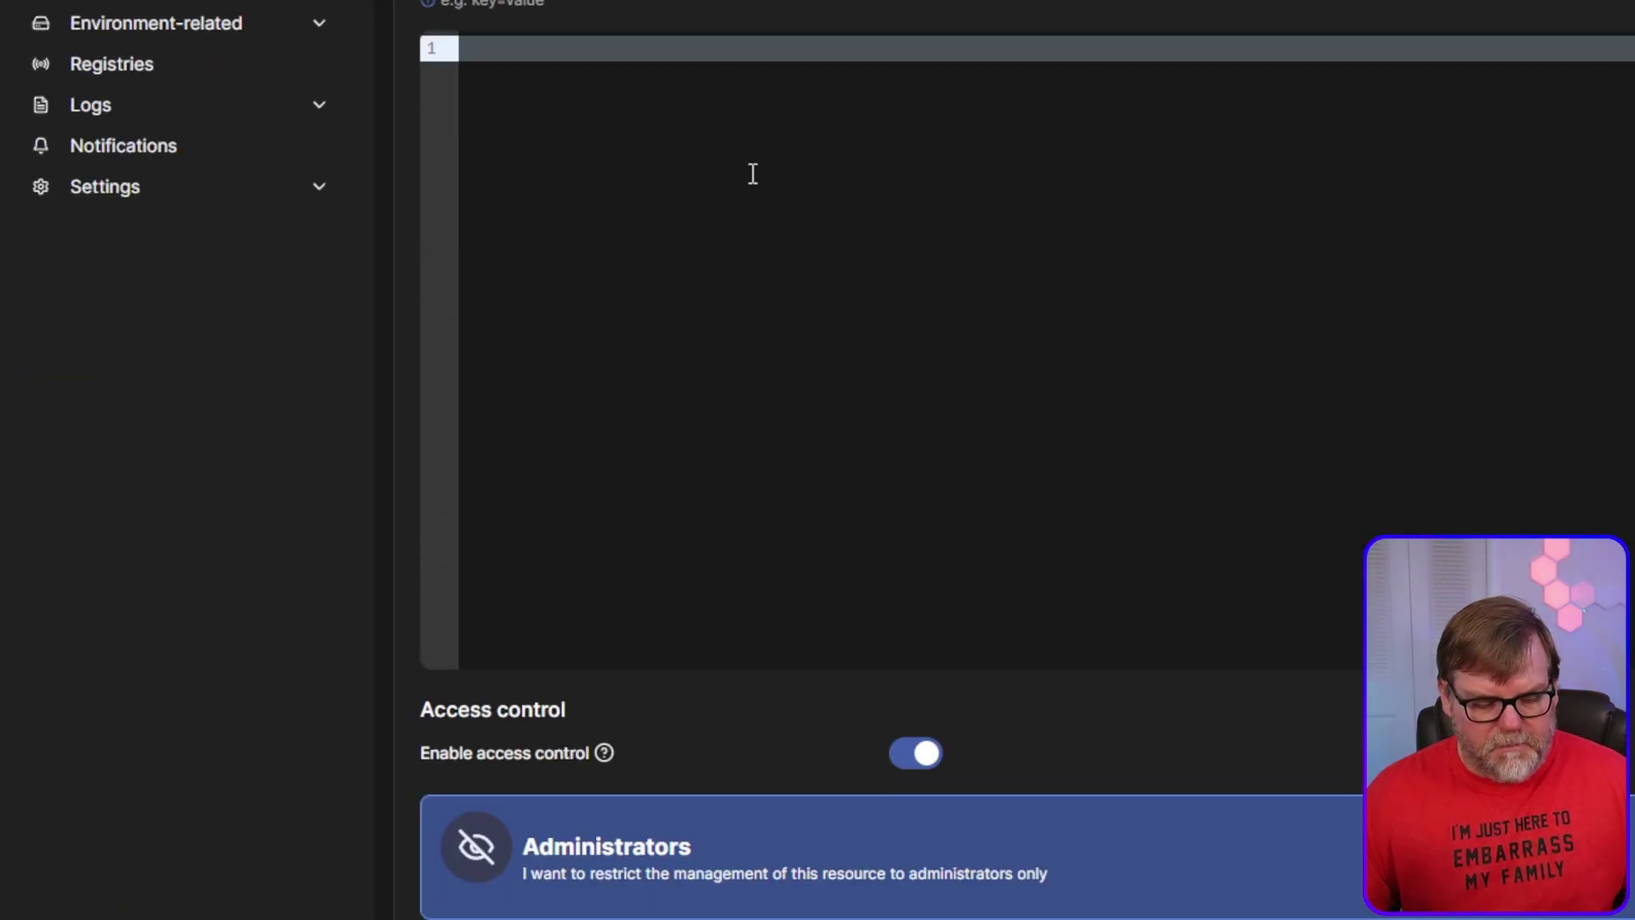
key("ctrl+v")
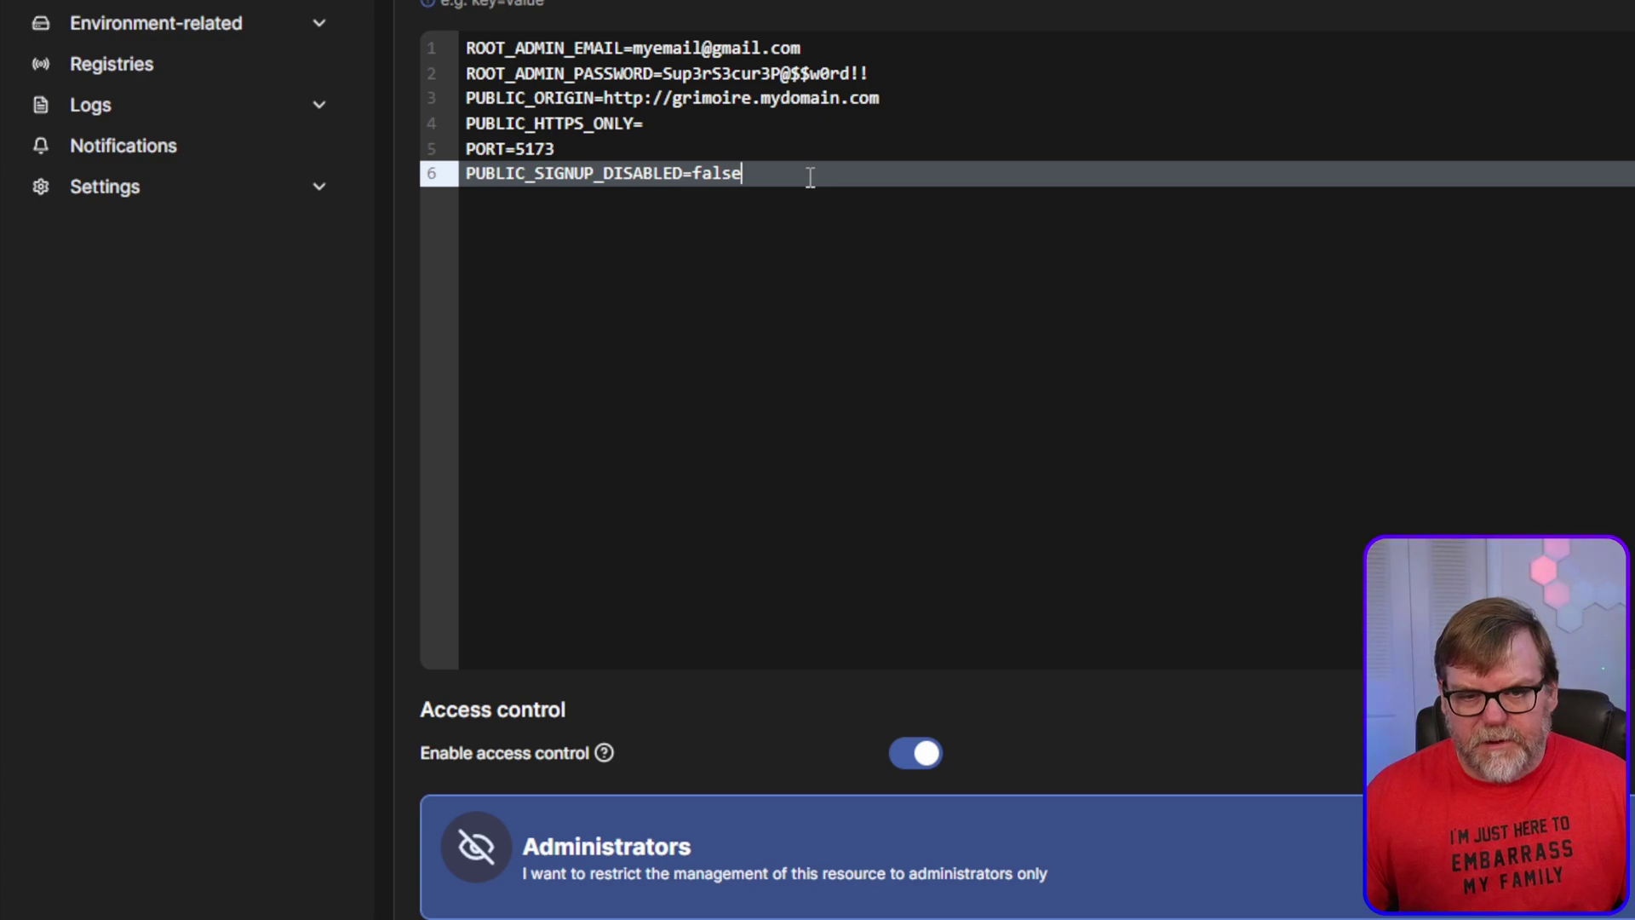
scroll(809, 367, "up", 1)
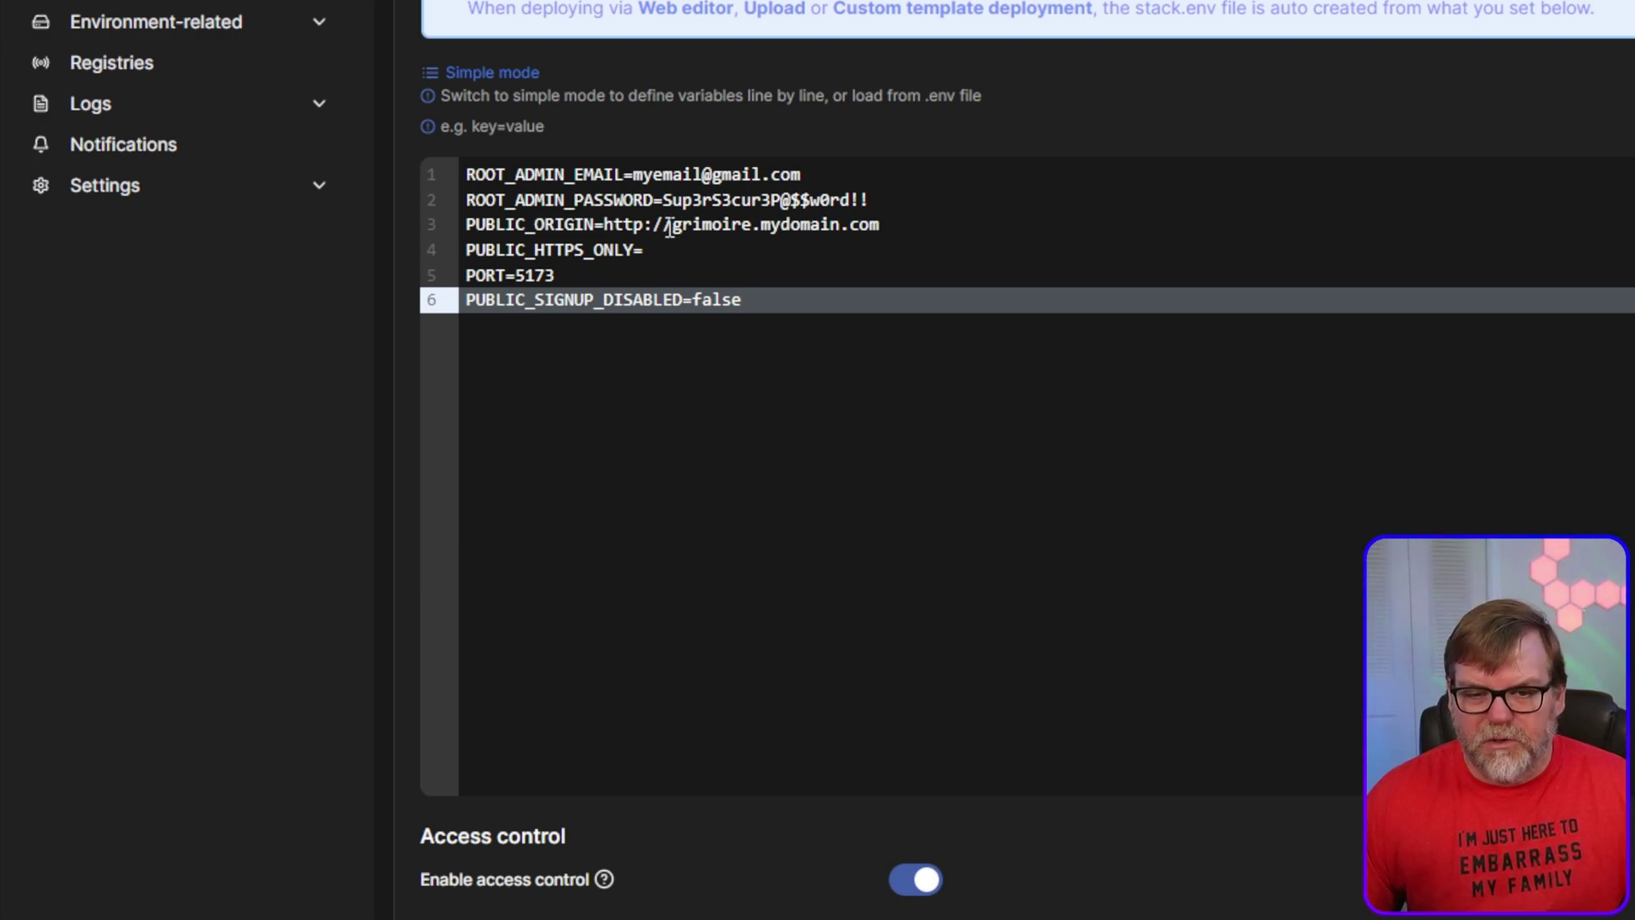
left_click_drag(676, 228, 877, 230)
left_click(830, 308)
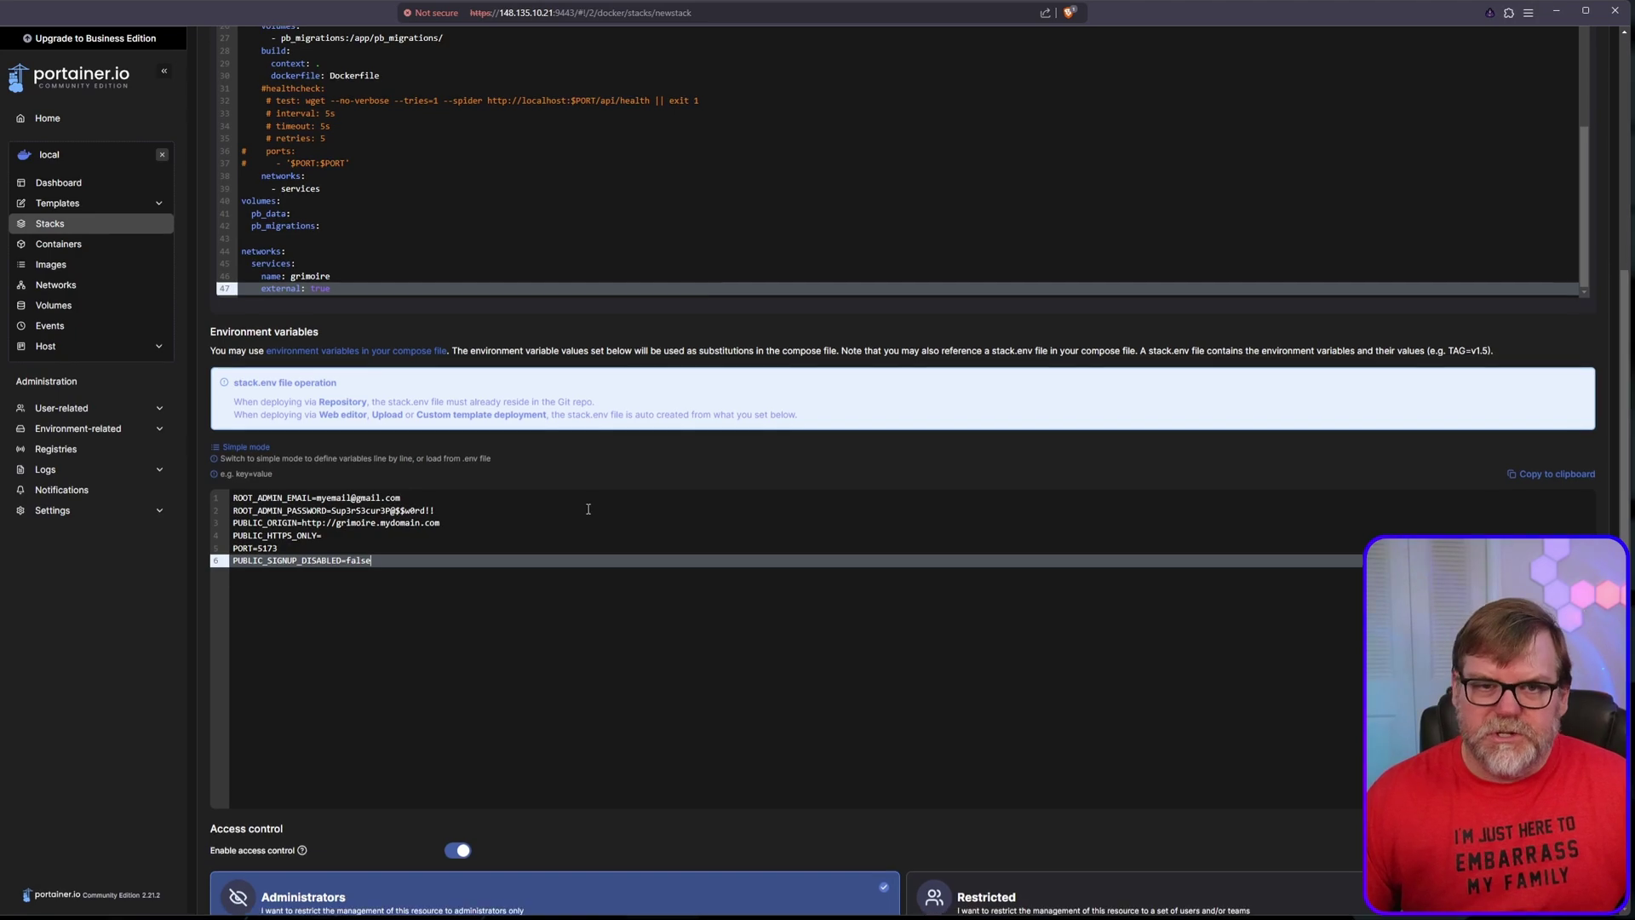
scroll(551, 552, "up", 2)
scroll(546, 555, "up", 2)
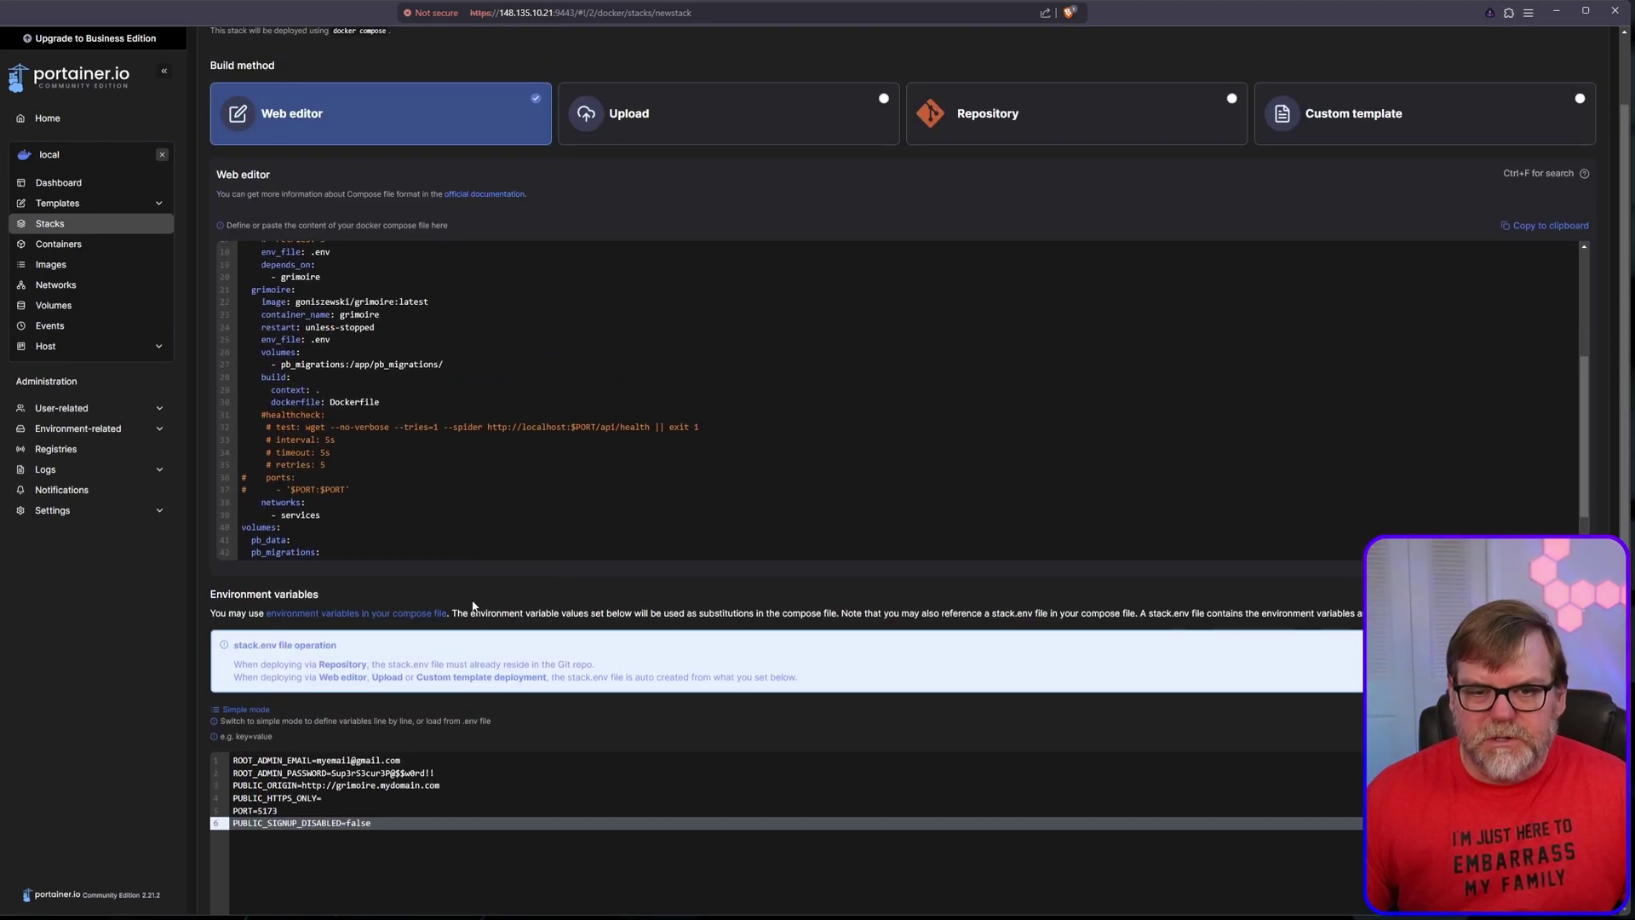
scroll(579, 450, "up", 5)
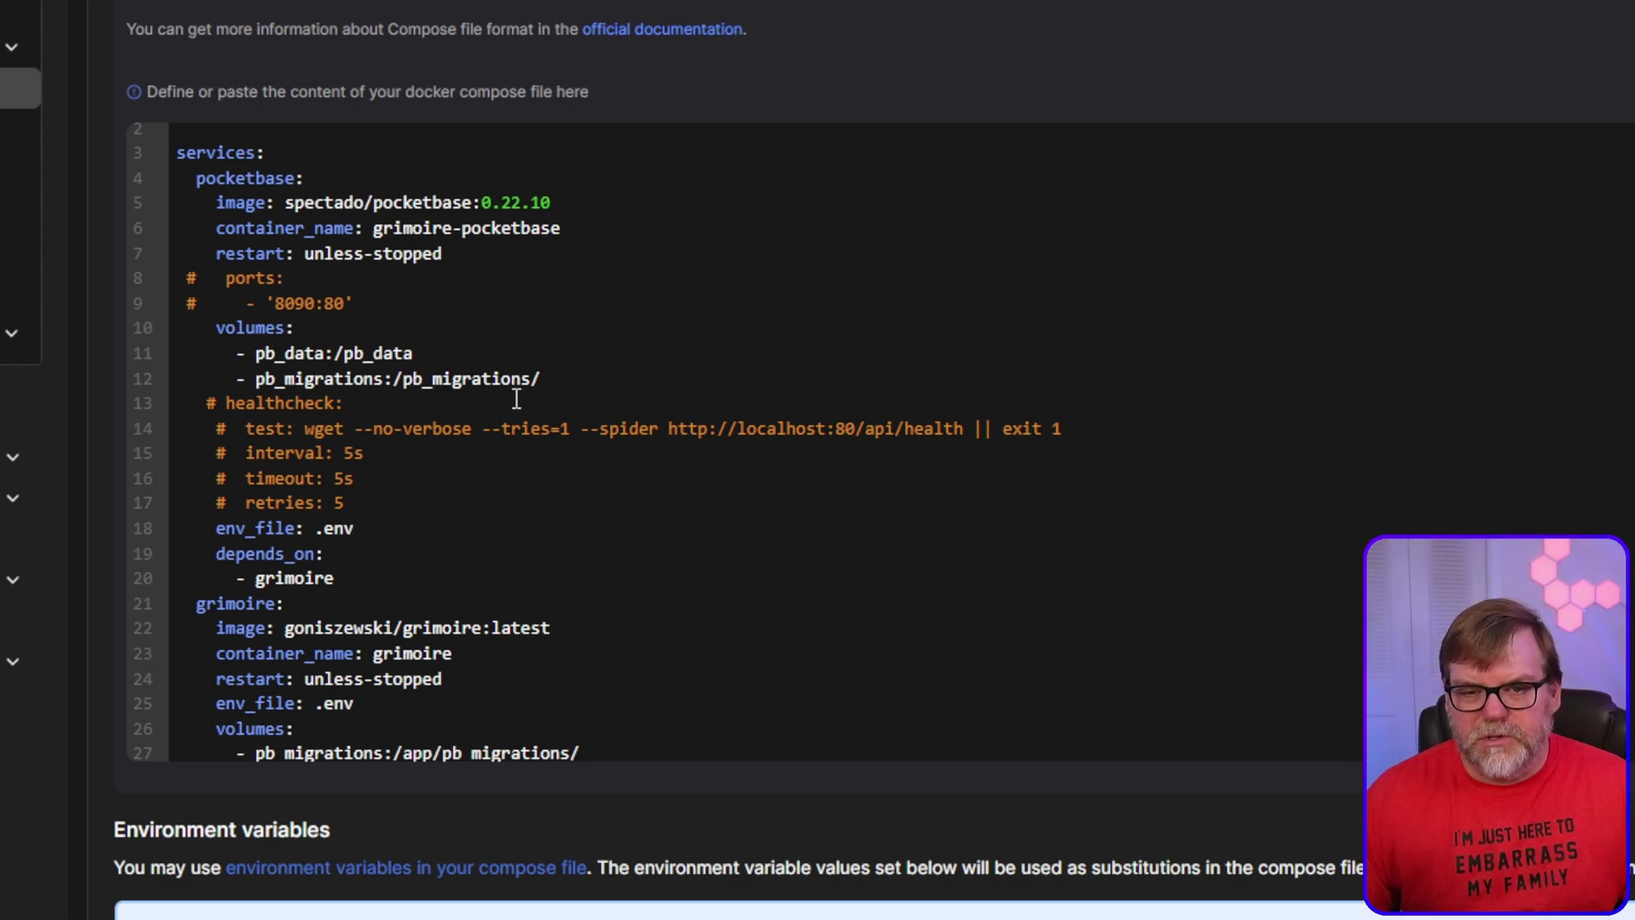
scroll(542, 401, "down", 2)
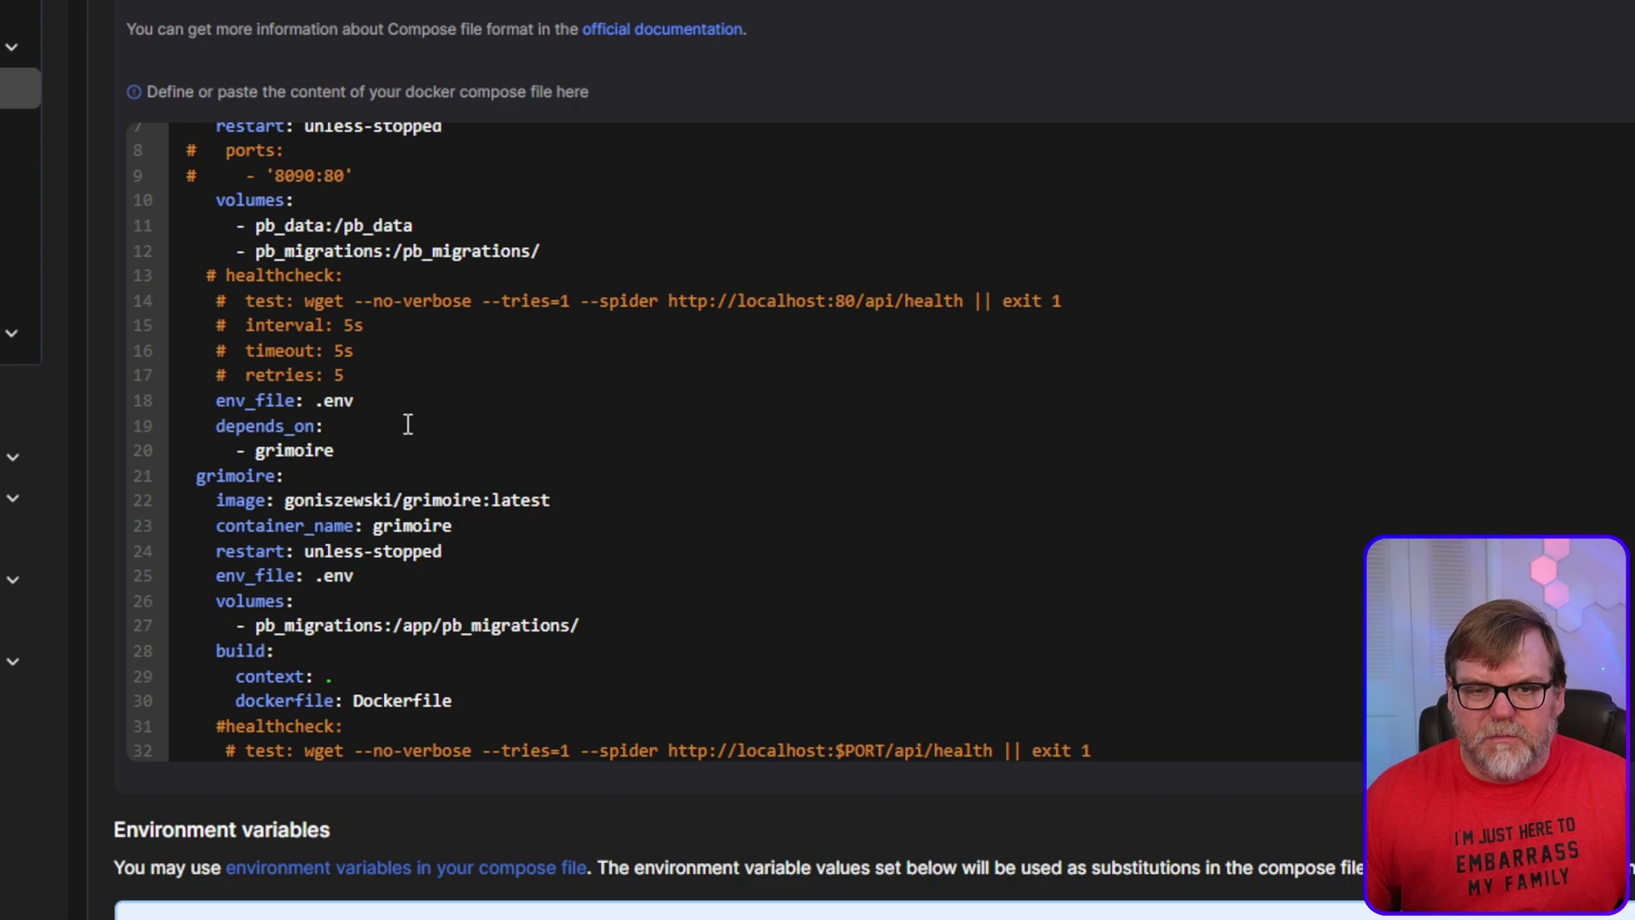
scroll(508, 390, "down", 4)
scroll(507, 391, "up", 2)
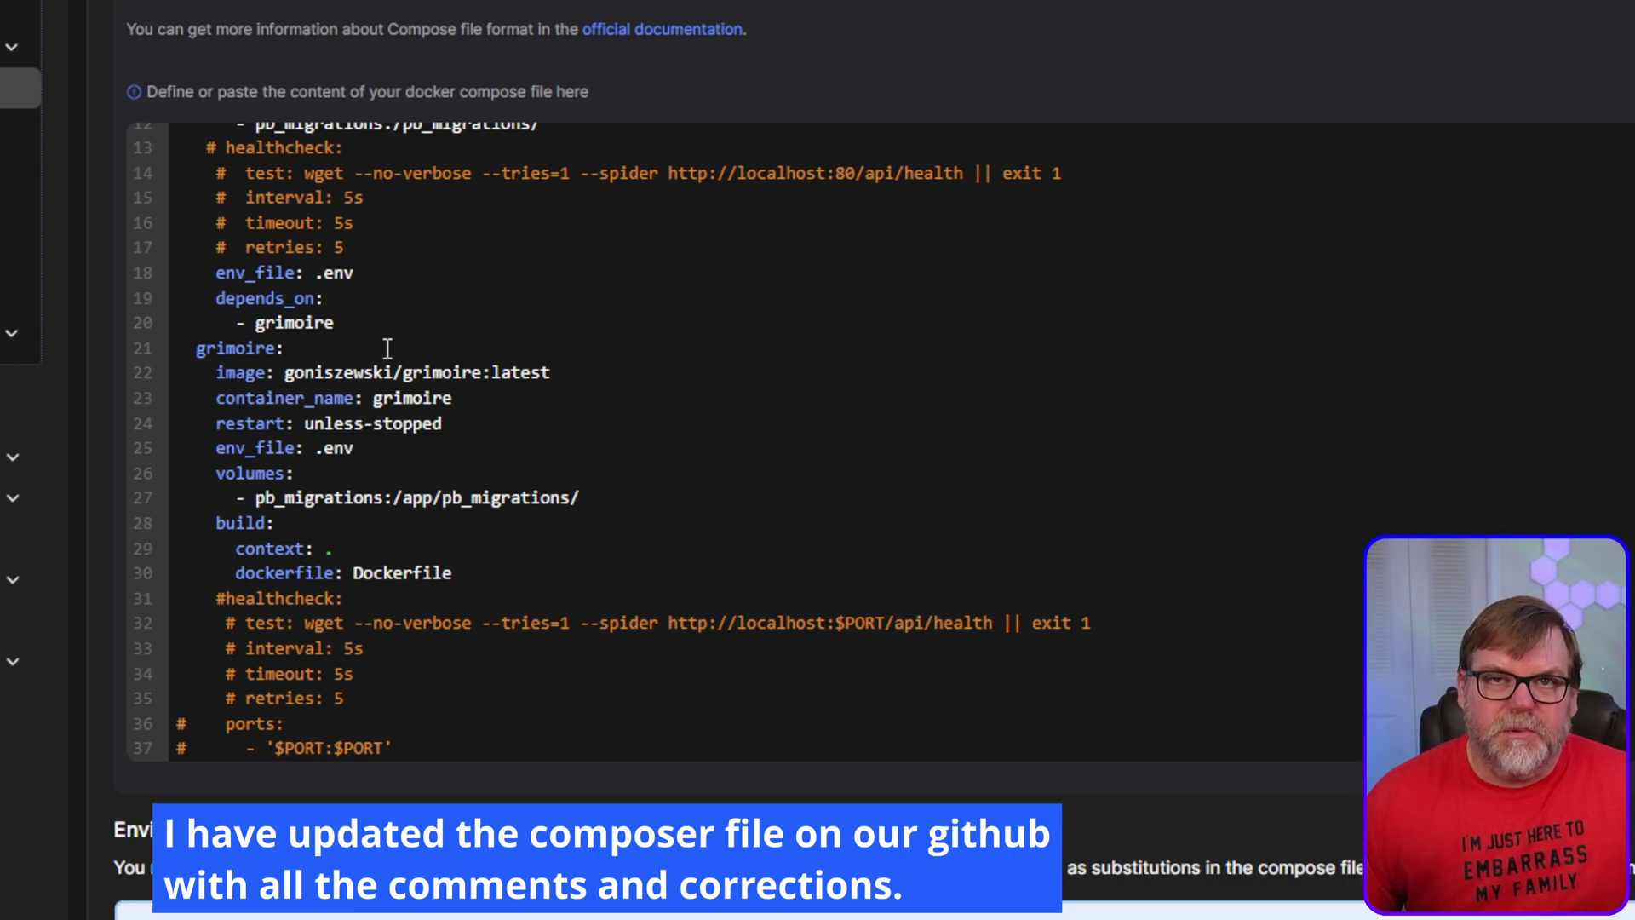
left_click(215, 273)
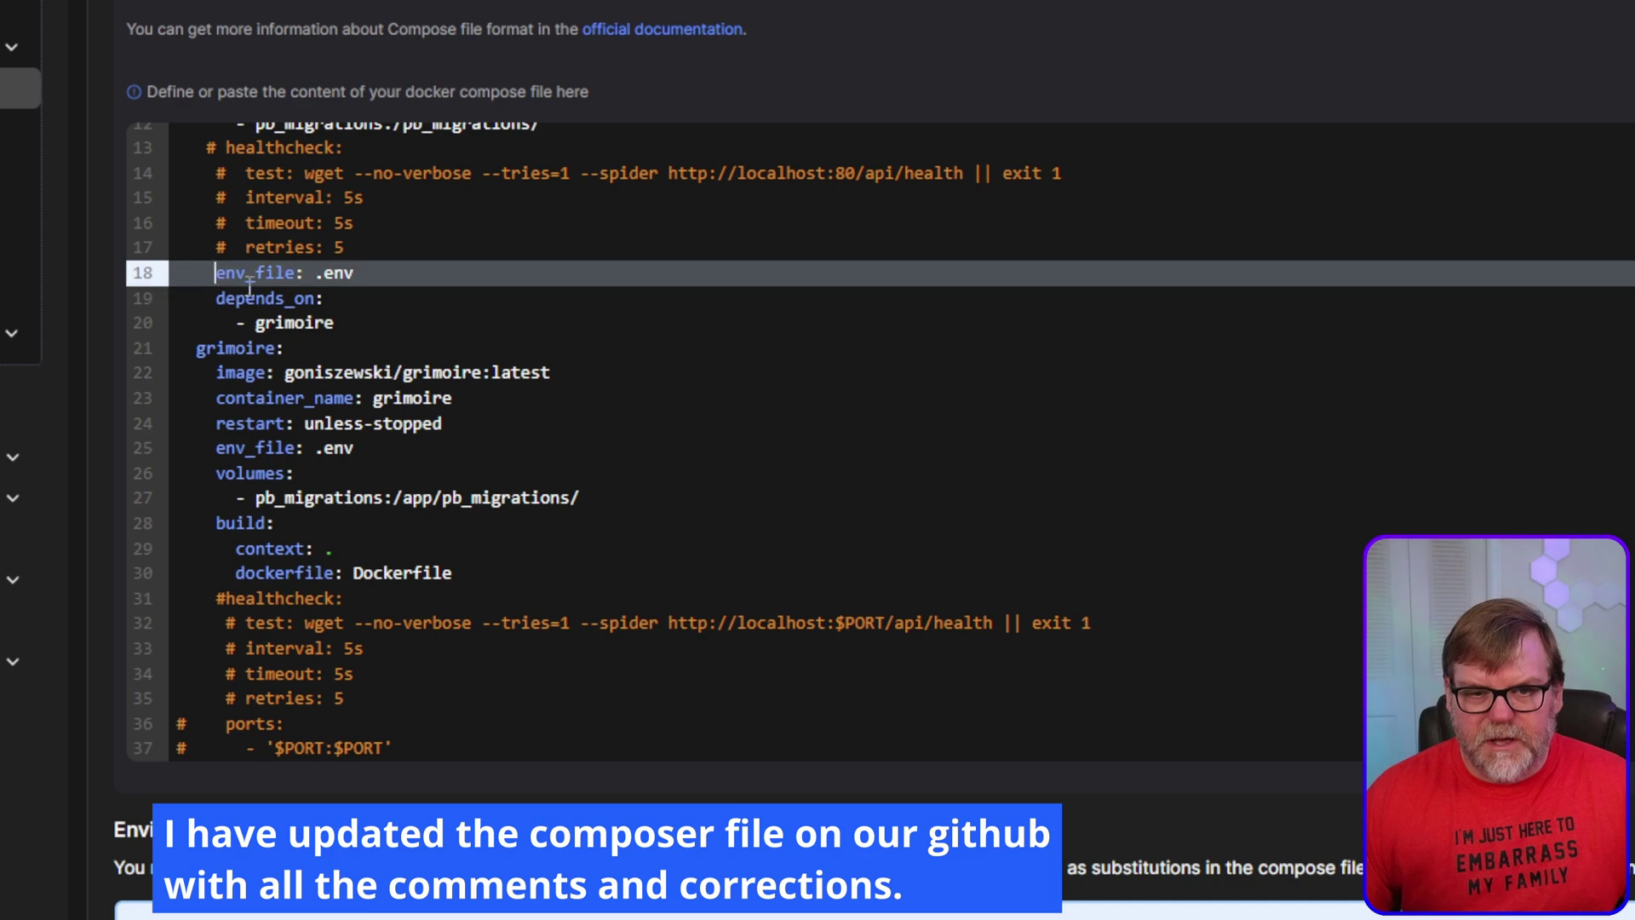
type("#")
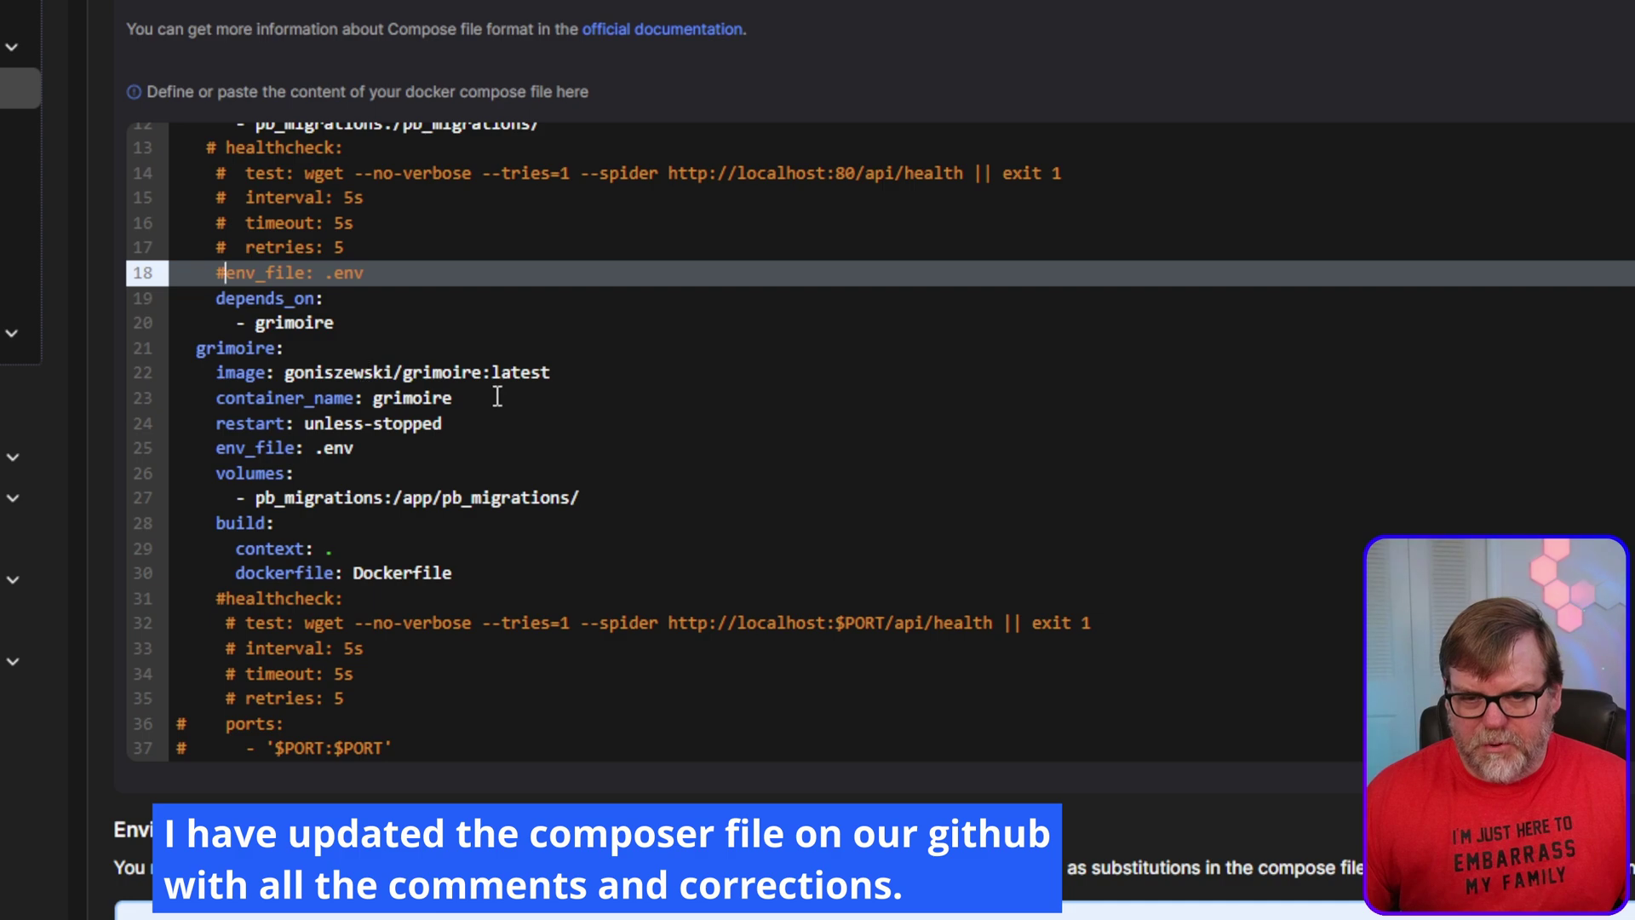
scroll(298, 349, "down", 3)
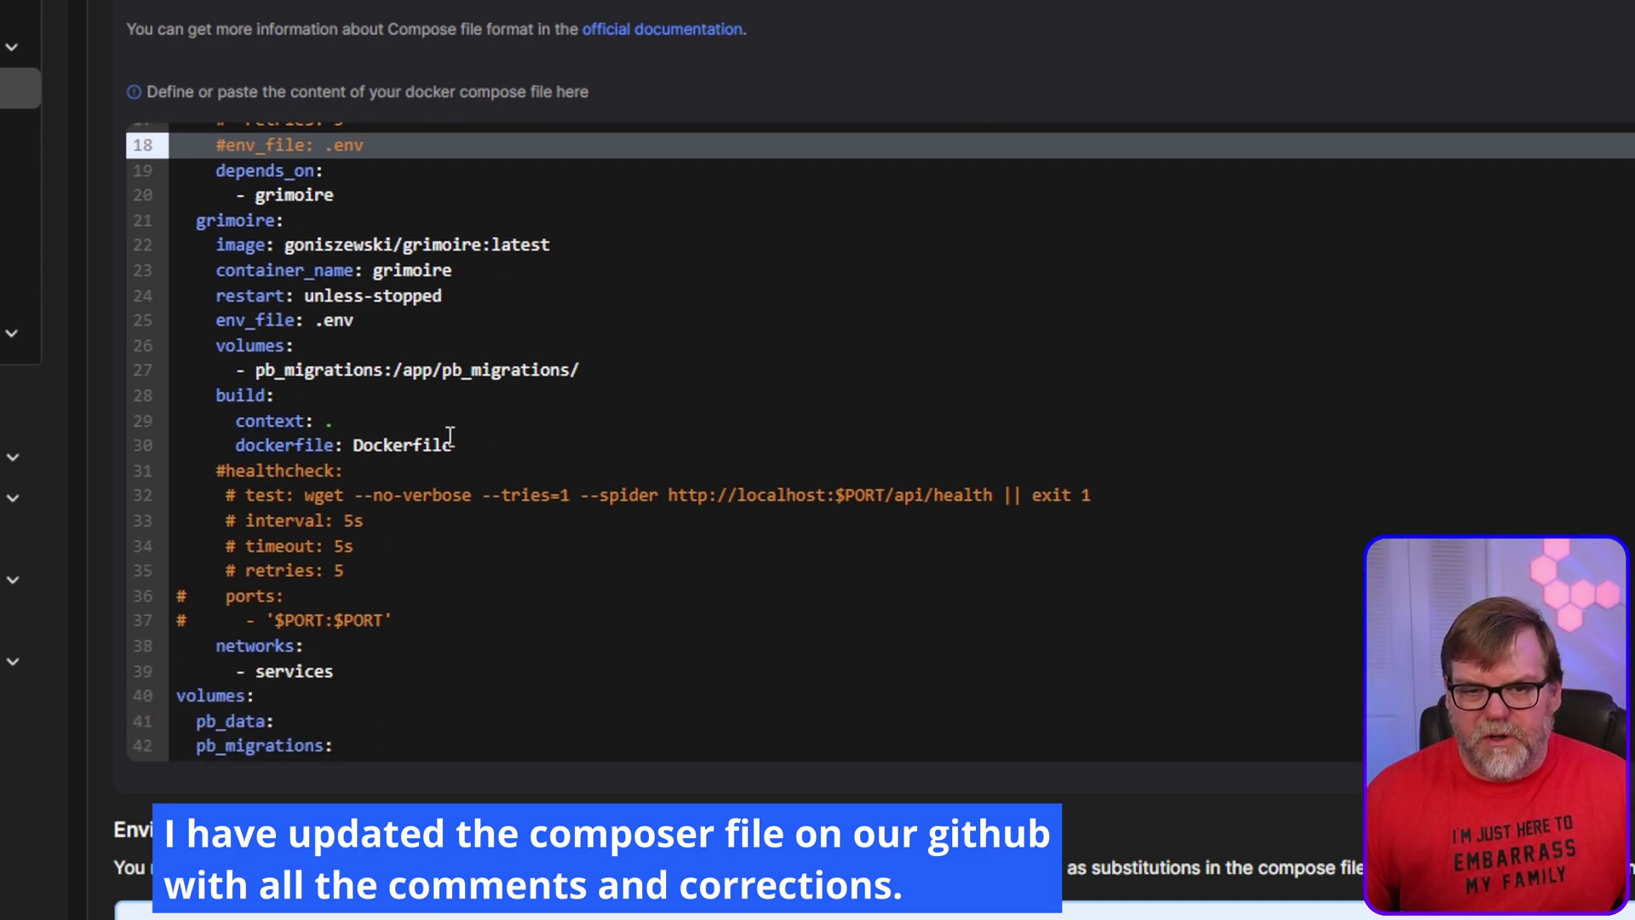
scroll(531, 436, "down", 1)
scroll(531, 436, "down", 3)
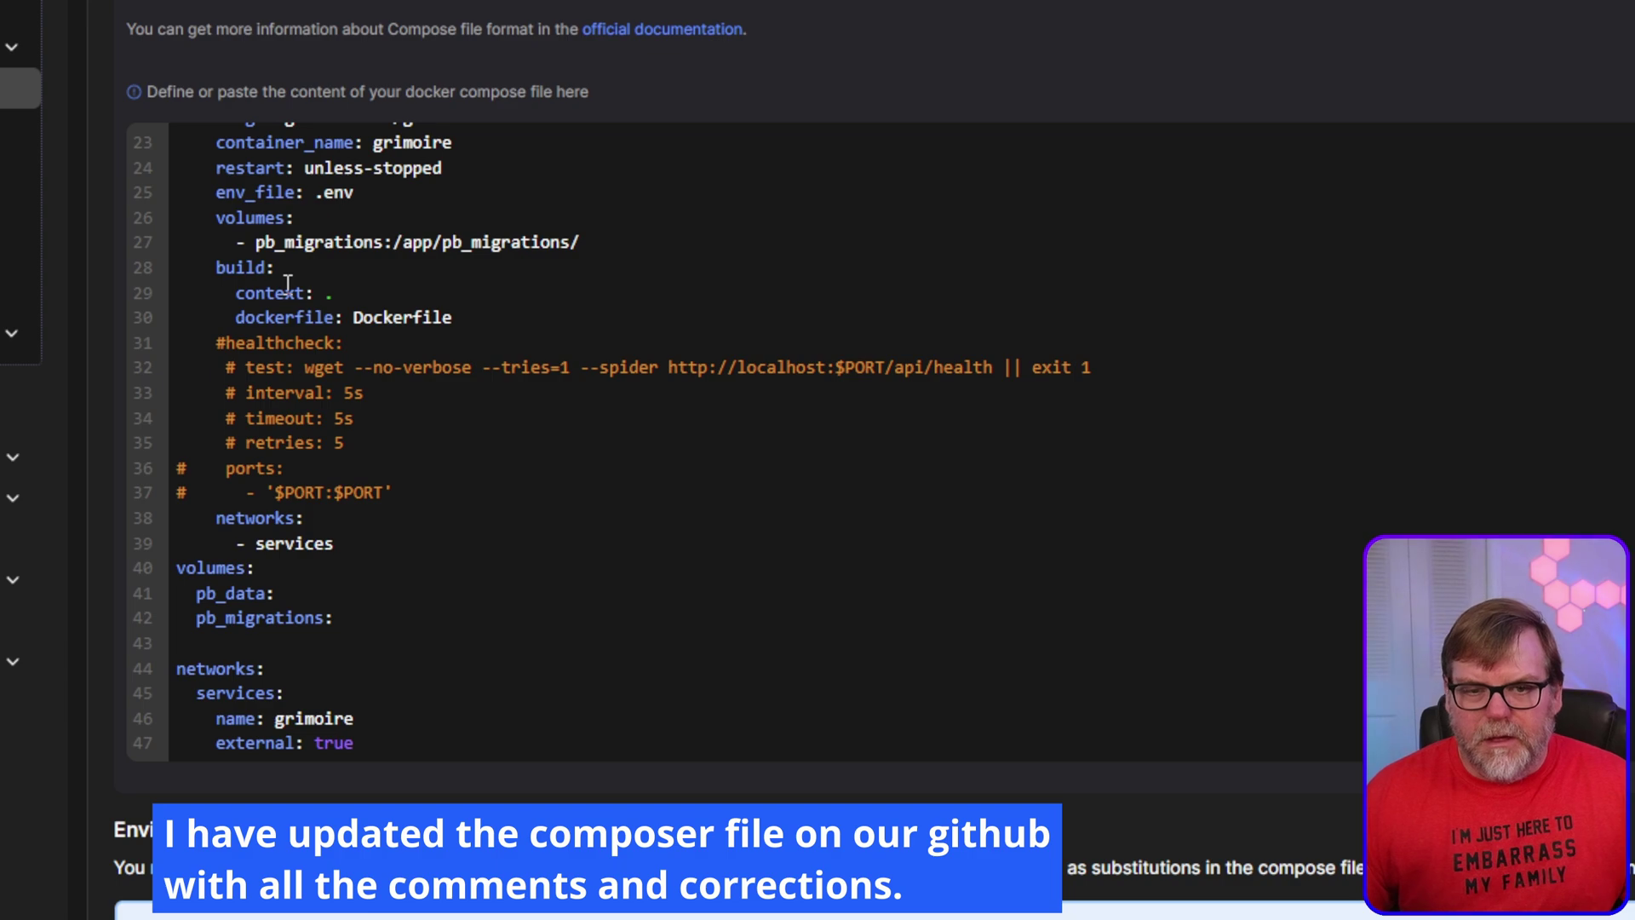
scroll(390, 347, "down", 2)
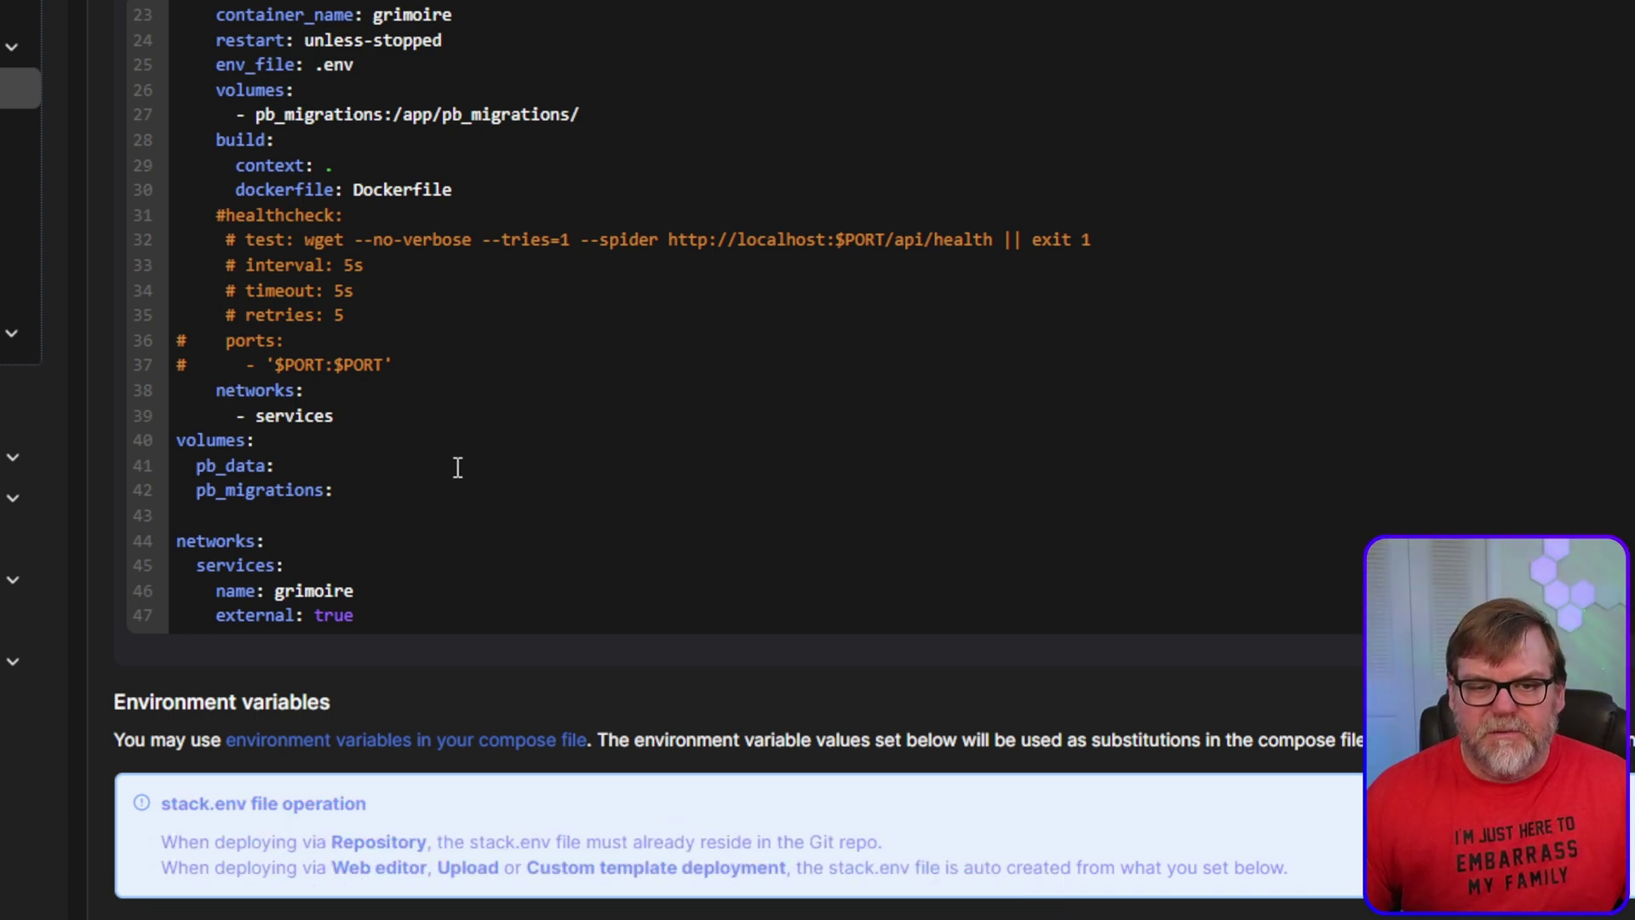
scroll(461, 482, "up", 2)
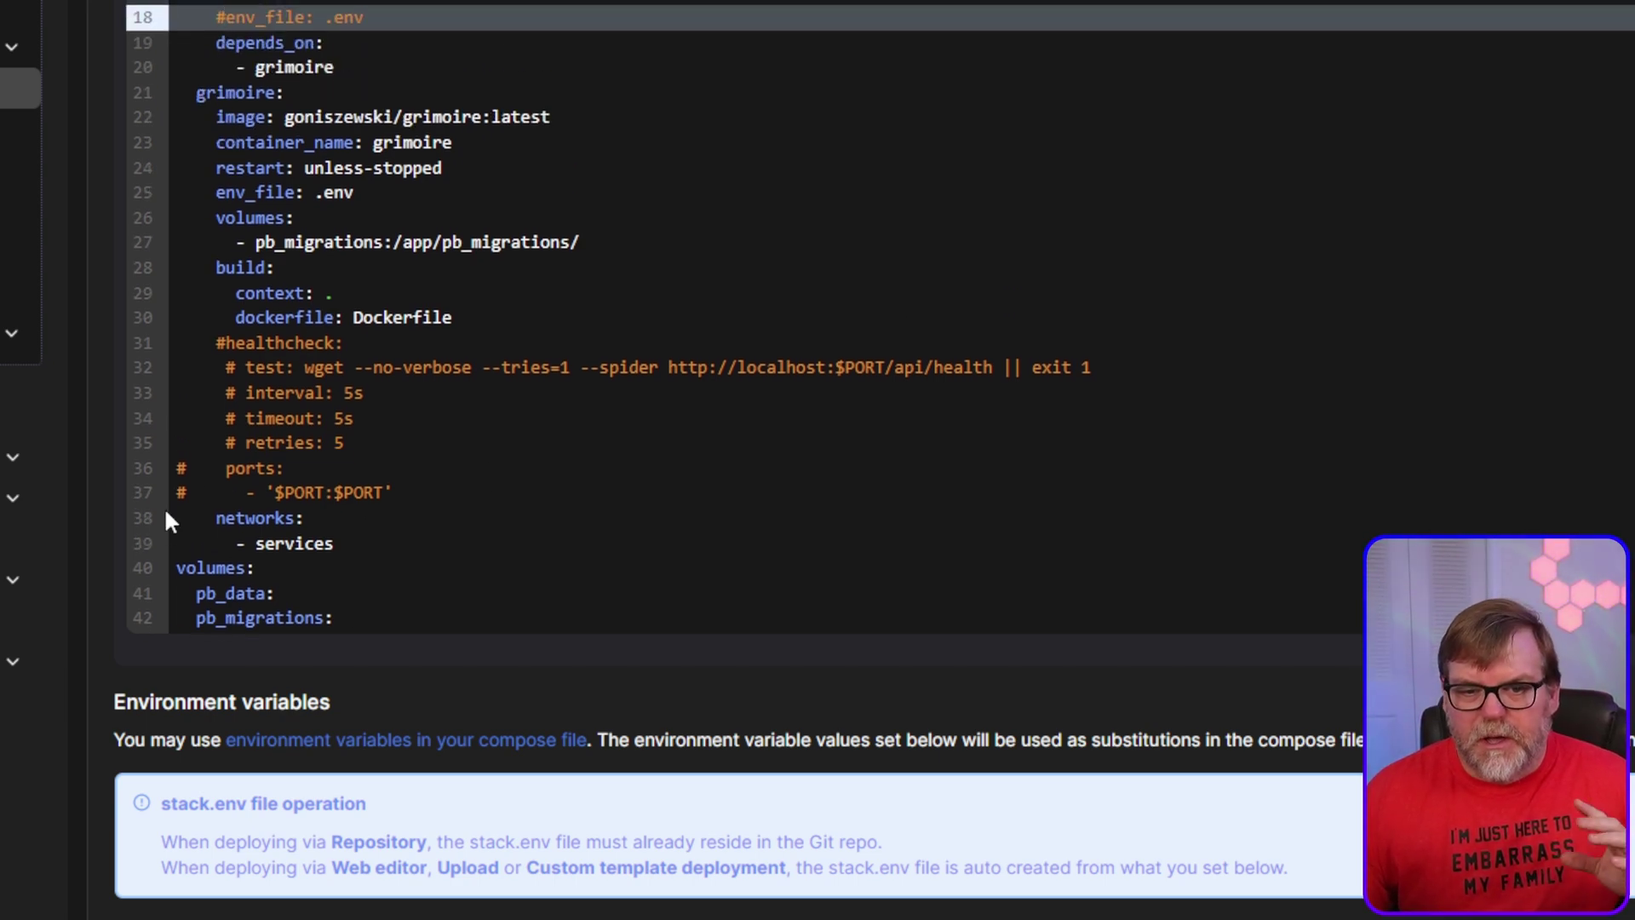
scroll(354, 530, "down", 4)
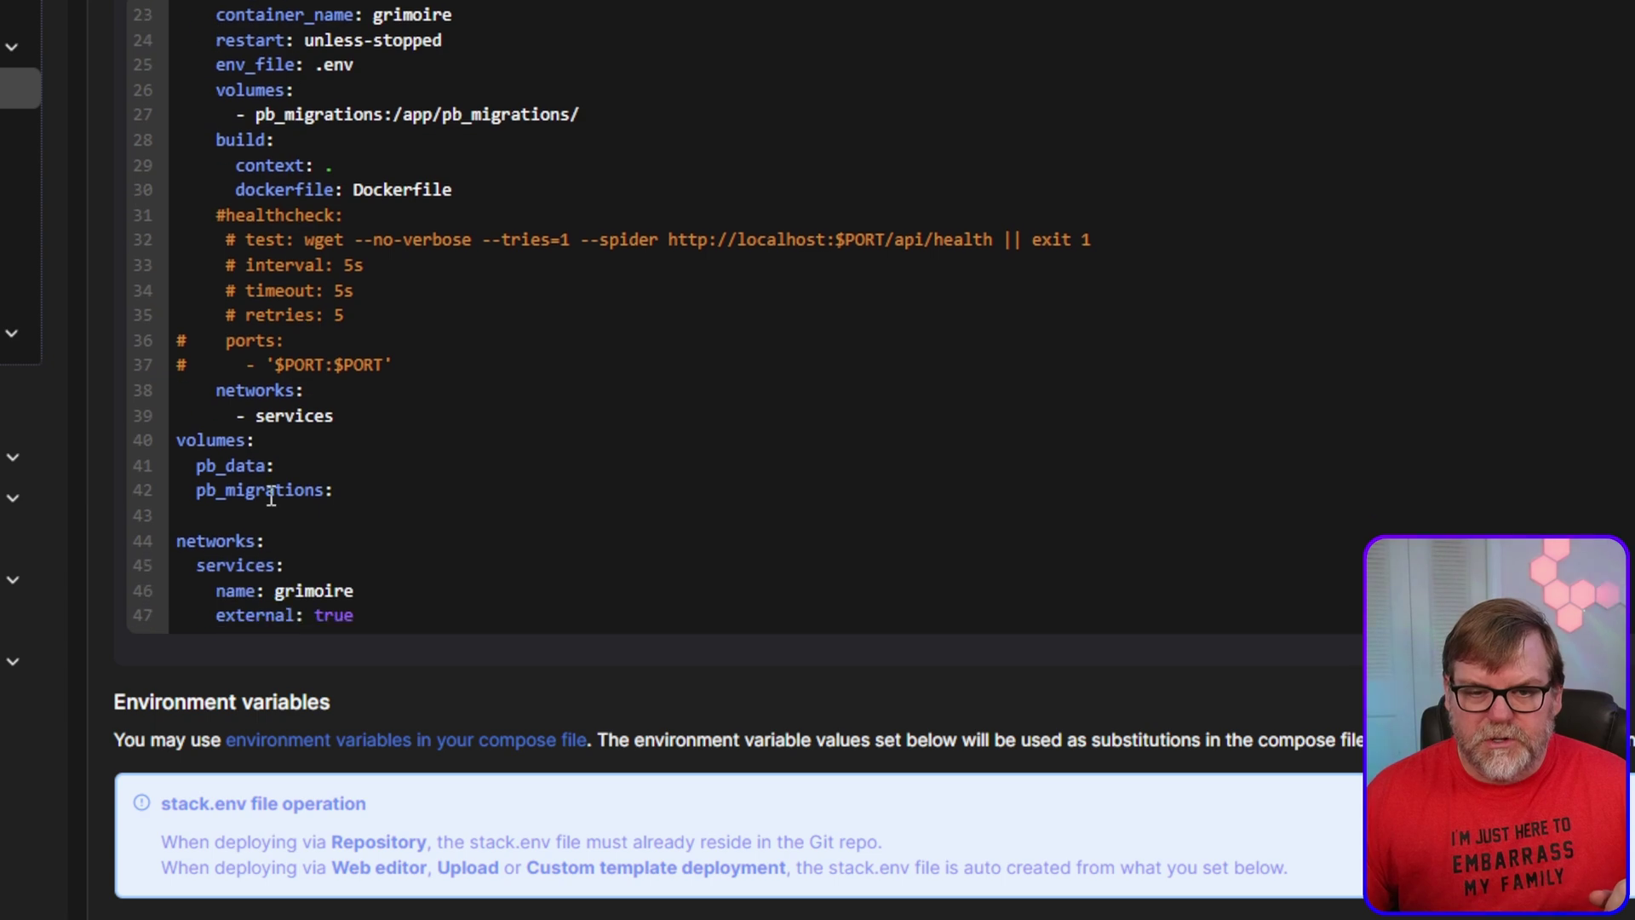
scroll(561, 434, "down", 4)
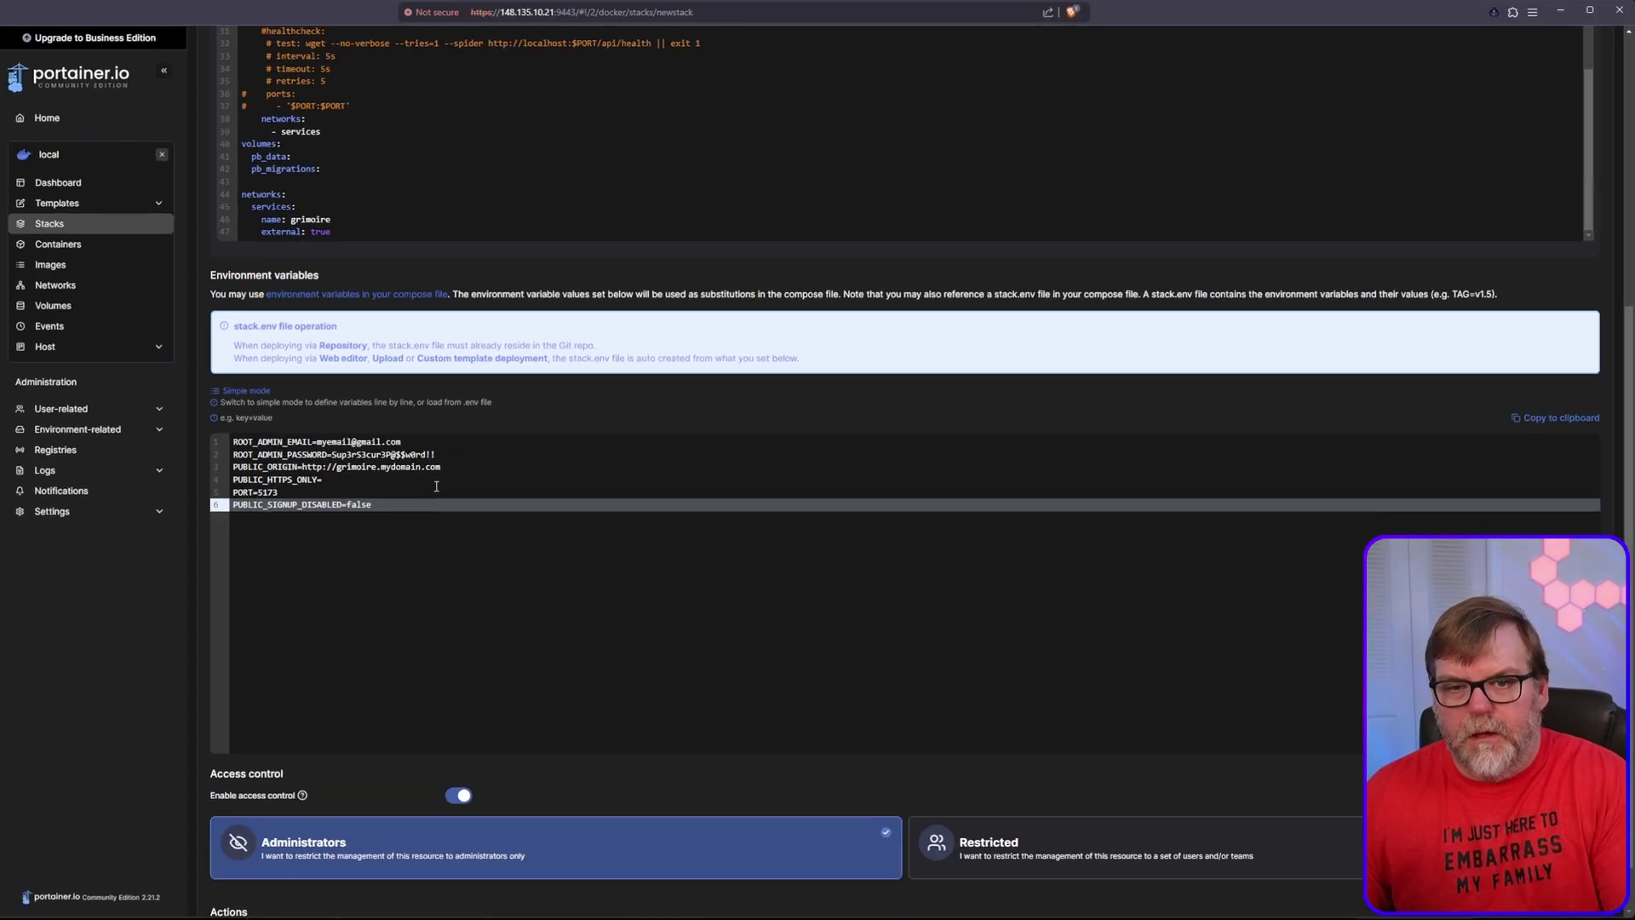
scroll(573, 617, "up", 3)
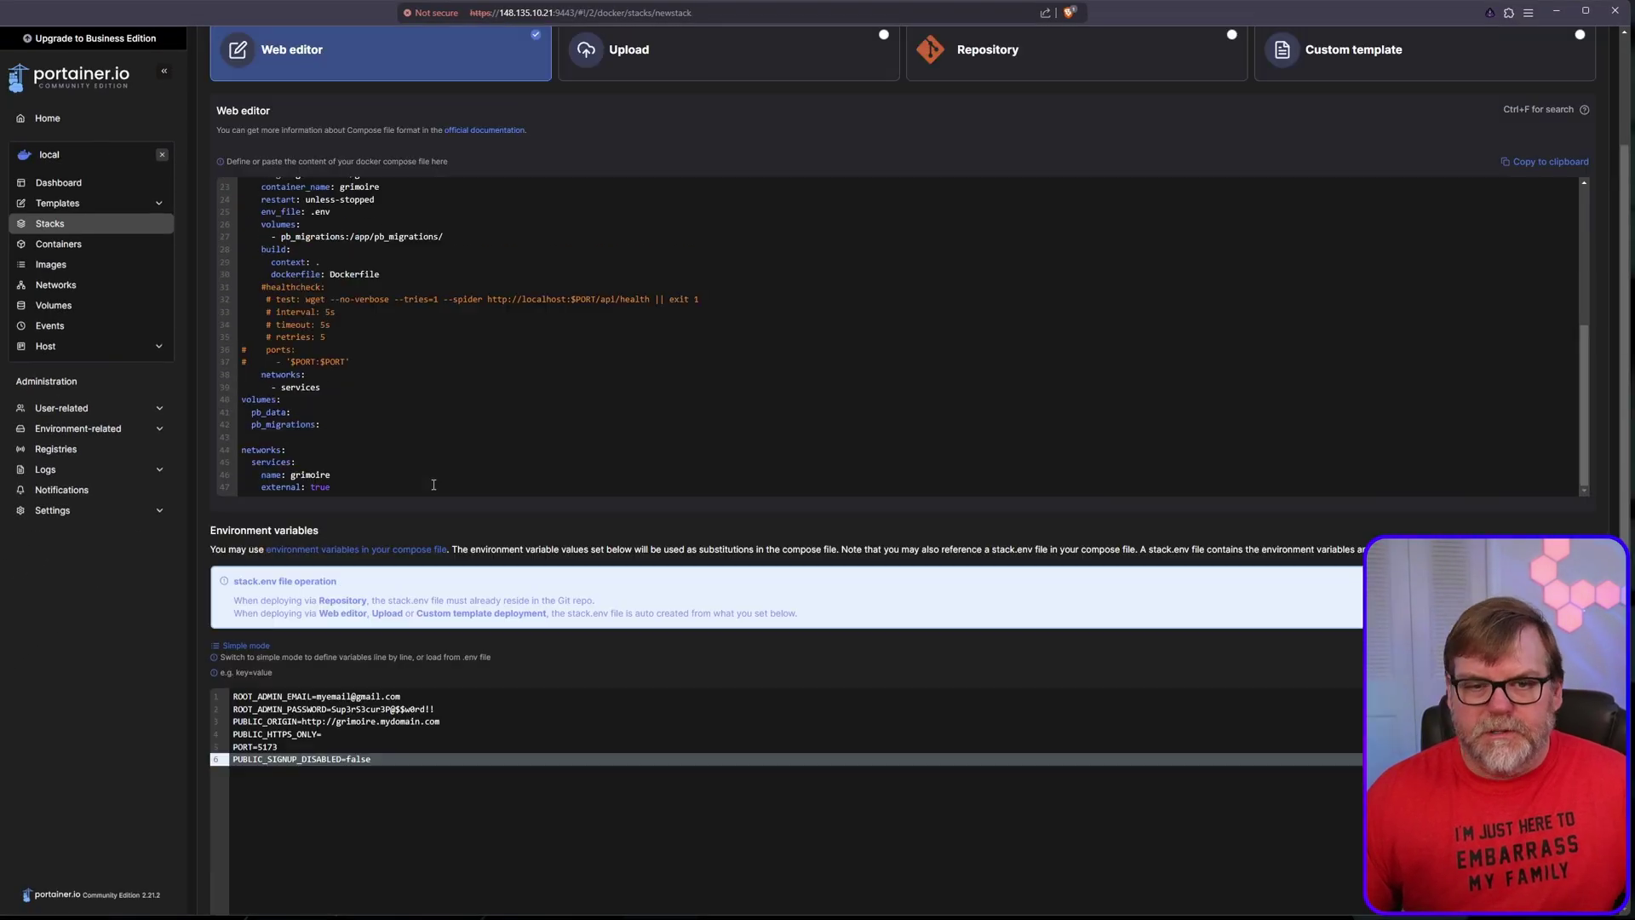
Step: Scroll past Access control and deploy the grimoire stack
scroll(756, 425, "down", 5)
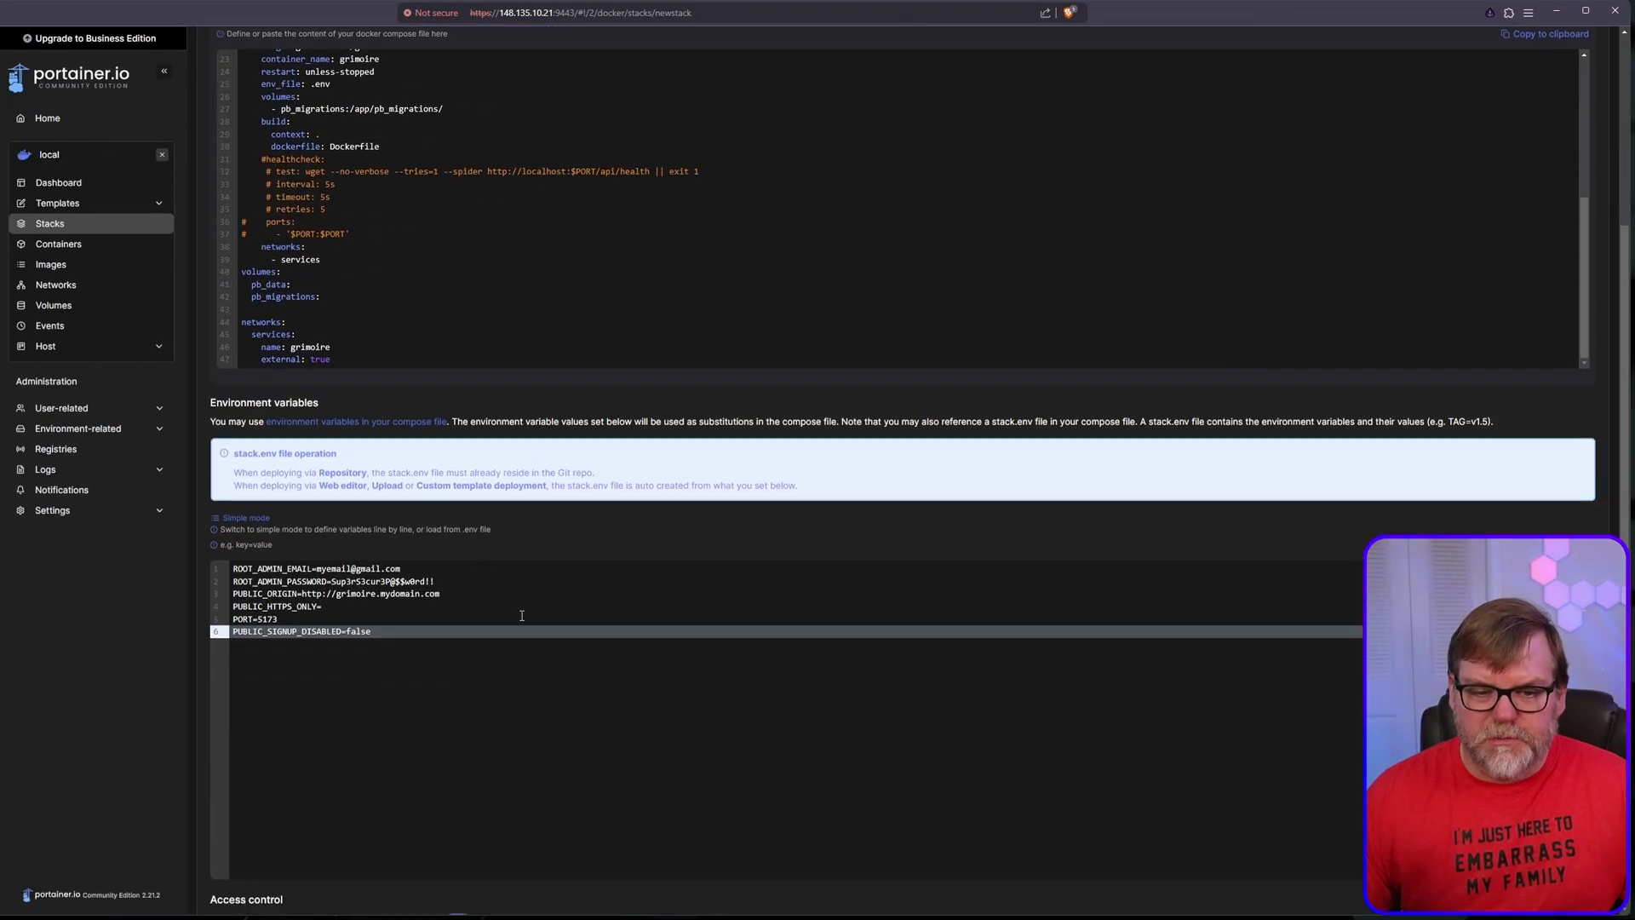
left_click(255, 872)
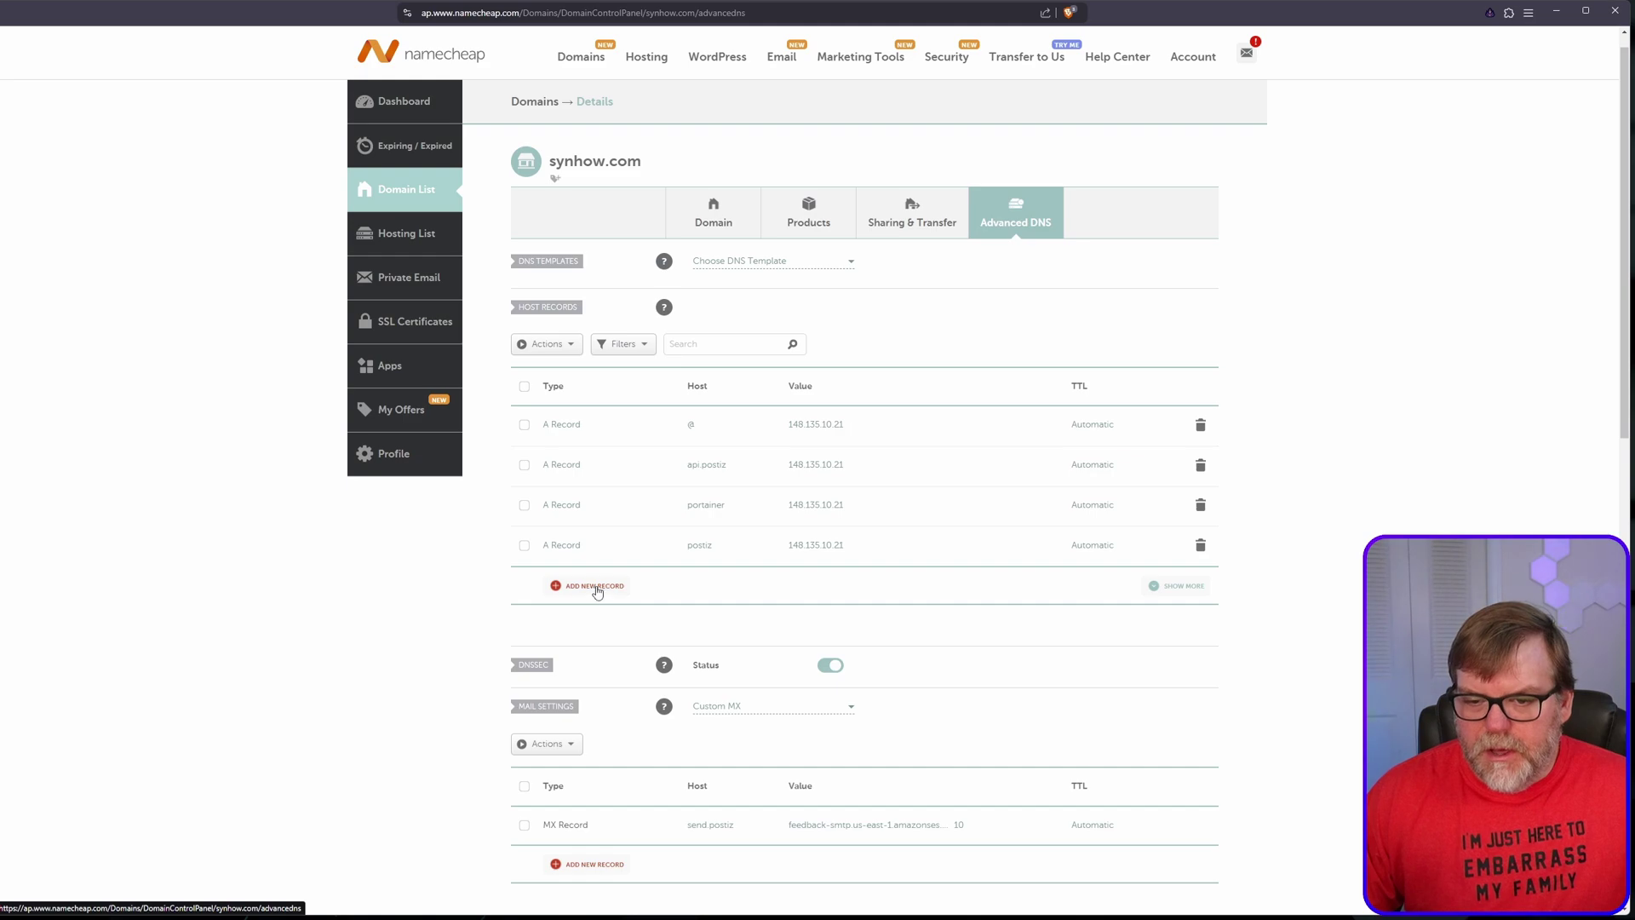
Step: Add an A record for host grim with the postiz record's IP 148.135.10.21, and save all changes
left_click(599, 588)
scroll(600, 588, "down", 4)
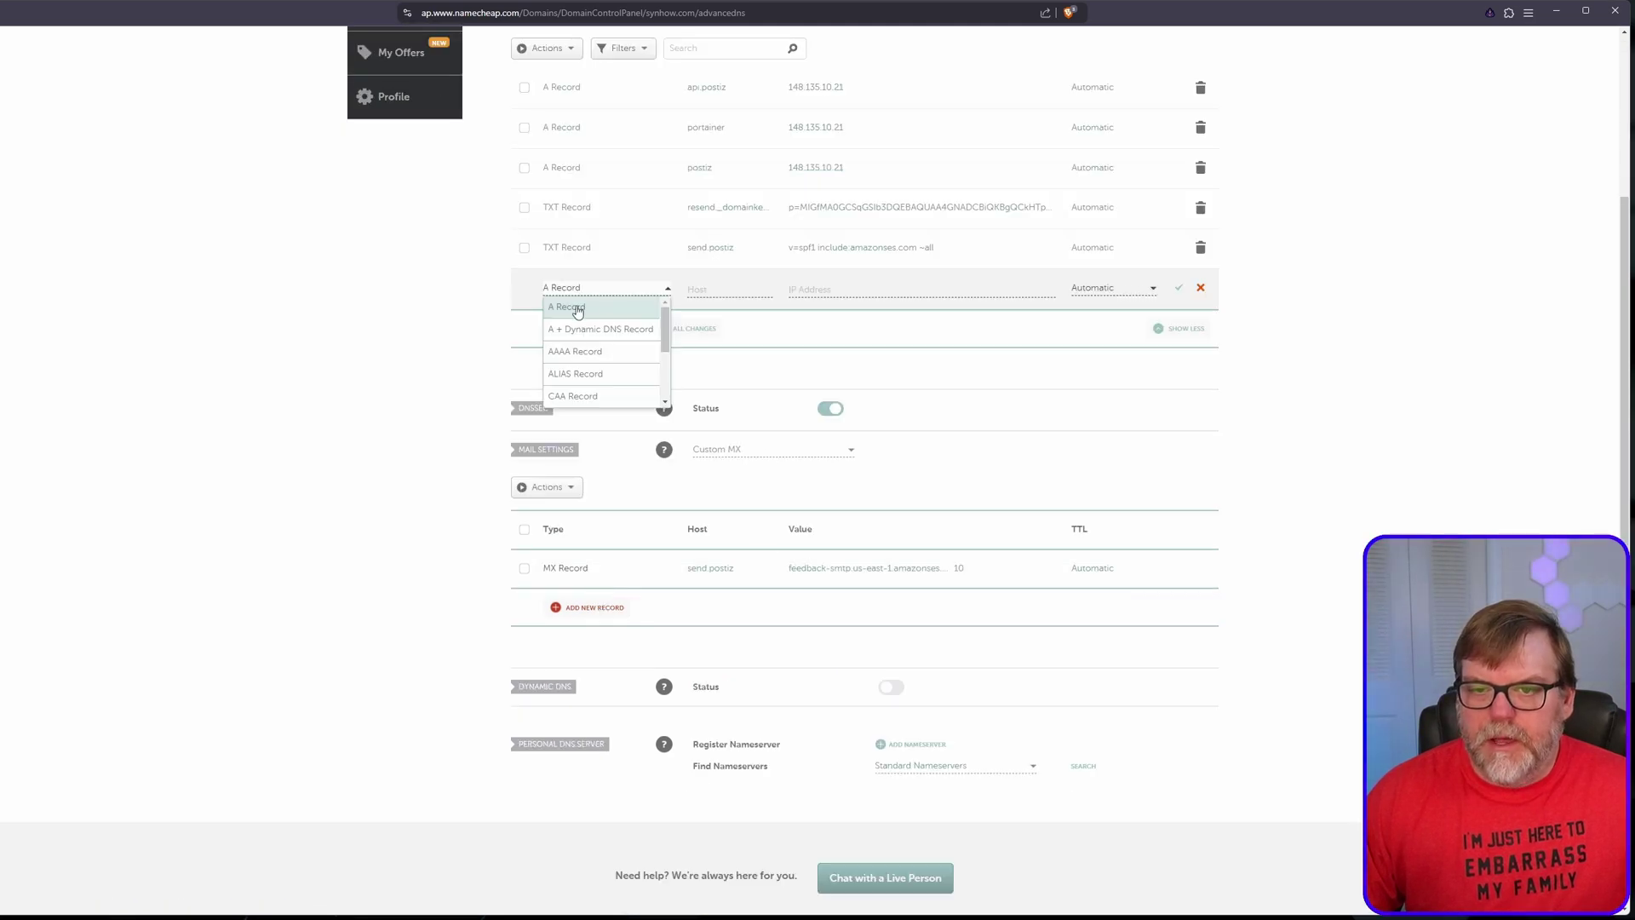
left_click(577, 309)
scroll(734, 423, "up", 2)
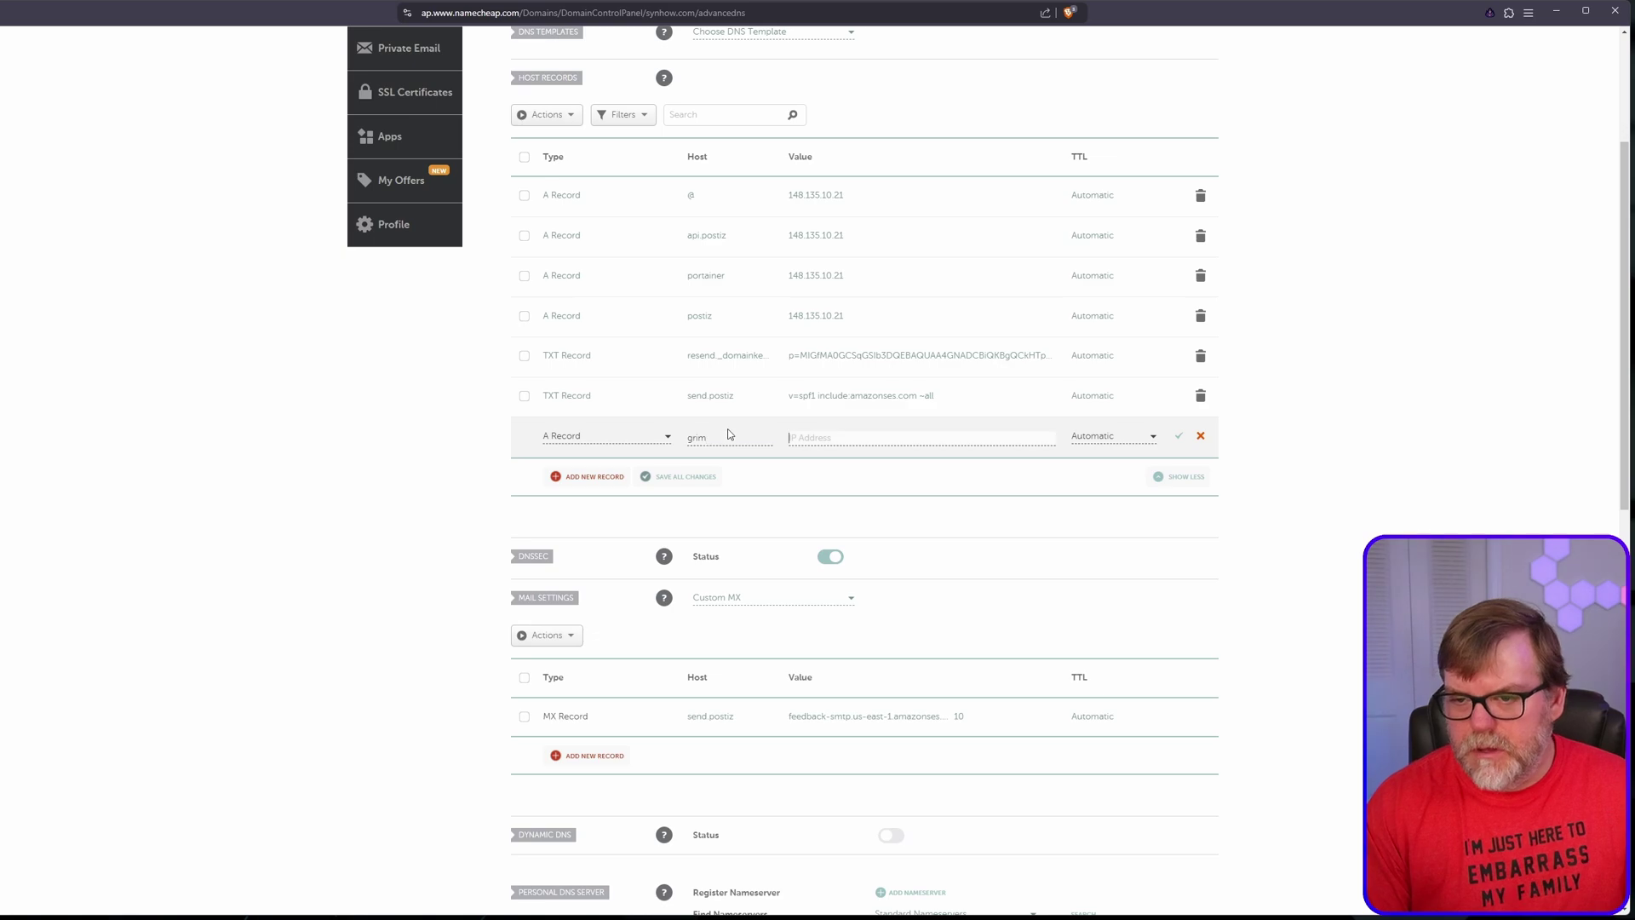
left_click(862, 316)
key("ctrl+a")
key("ctrl+c")
left_click(817, 437)
key("ctrl+v")
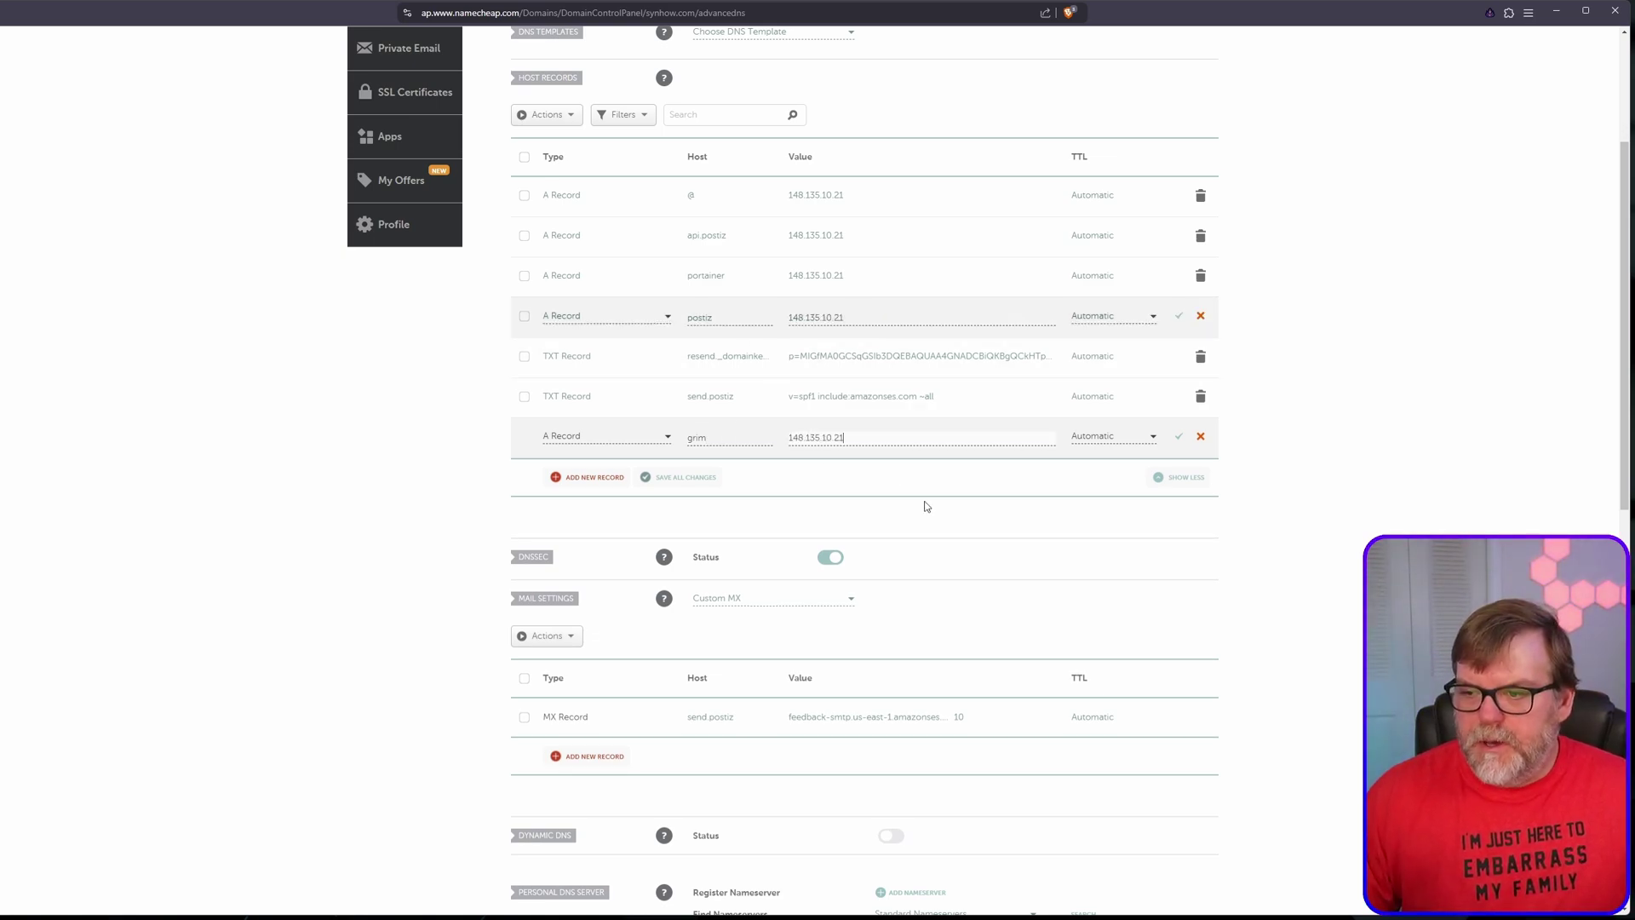
left_click(684, 482)
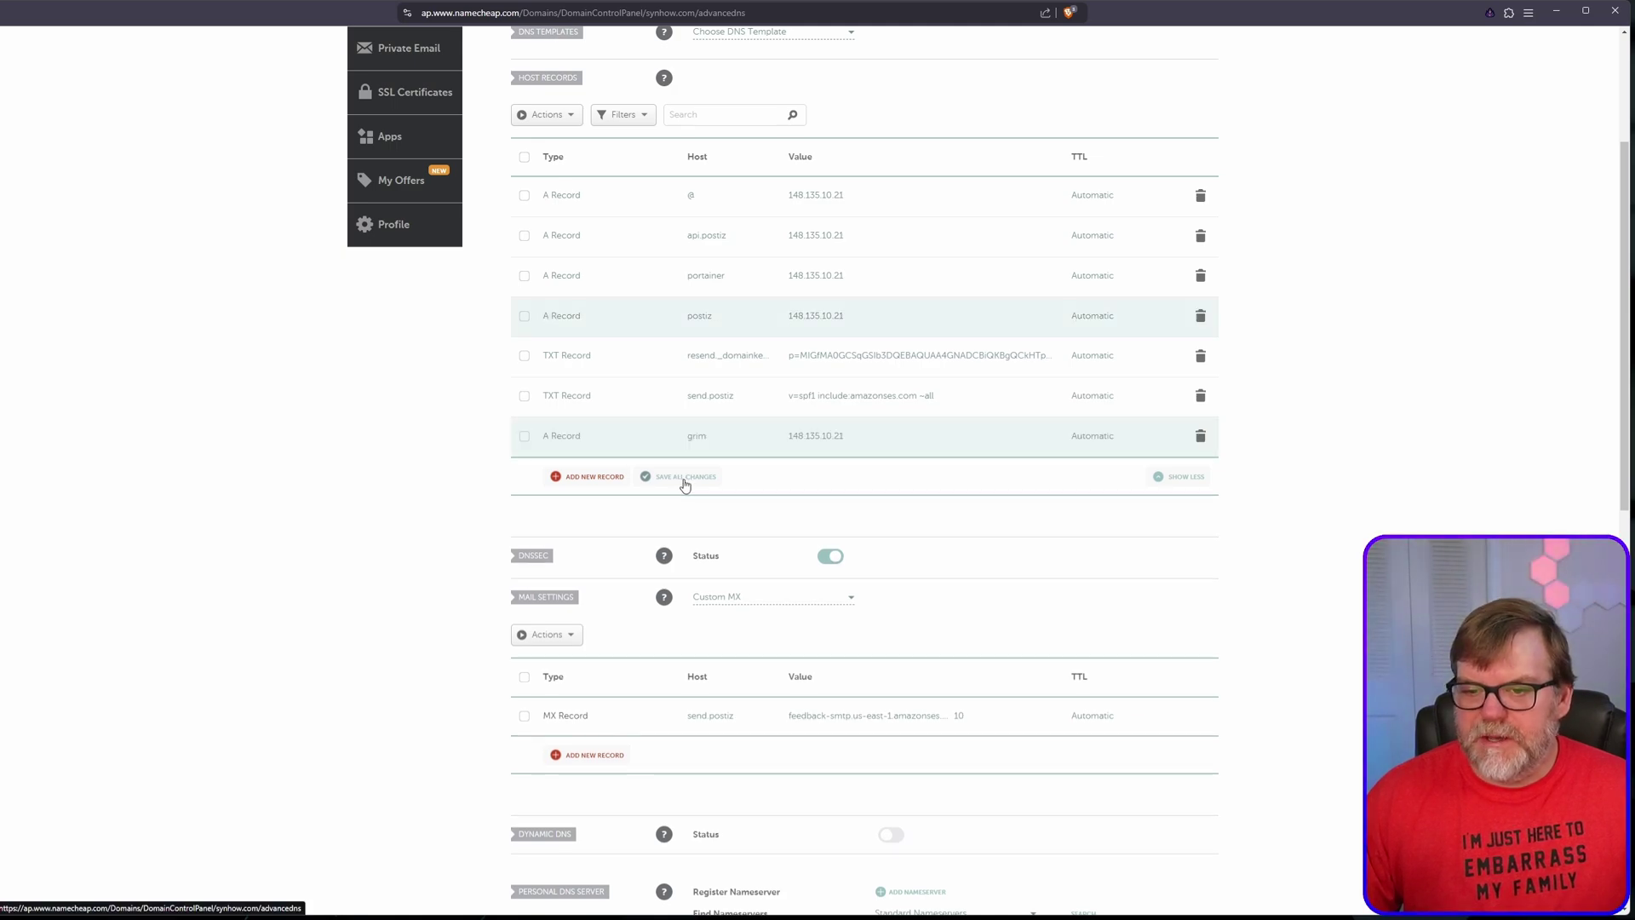
scroll(401, 529, "up", 3)
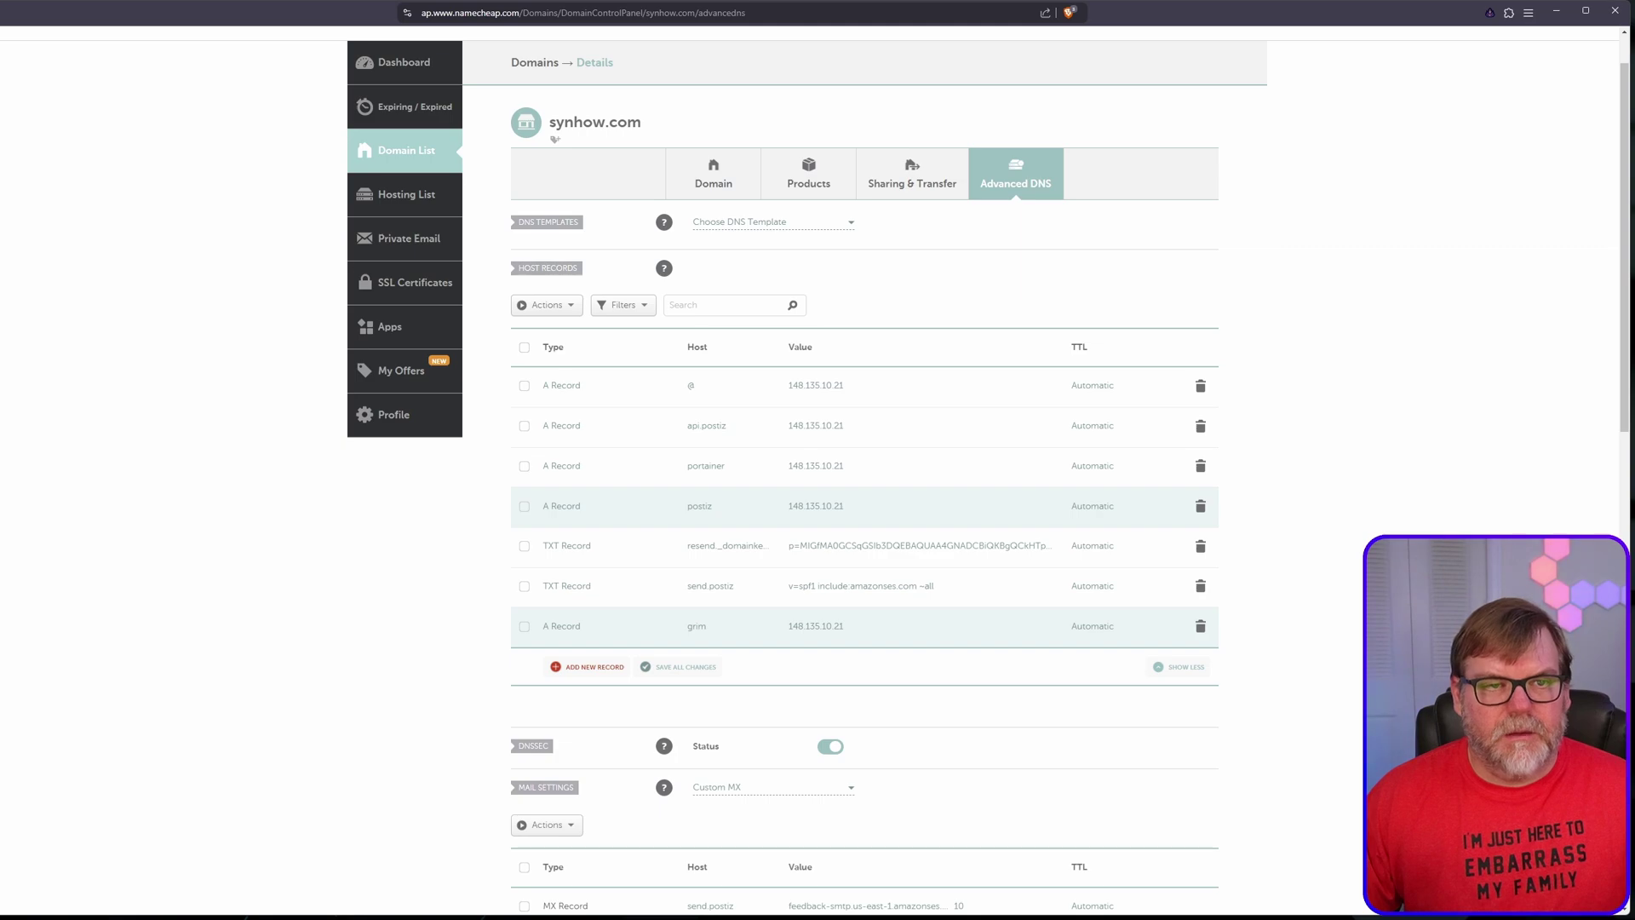
Step: Open the nginx-app-1 container's details from the Portainer environment dashboard
left_click(51, 120)
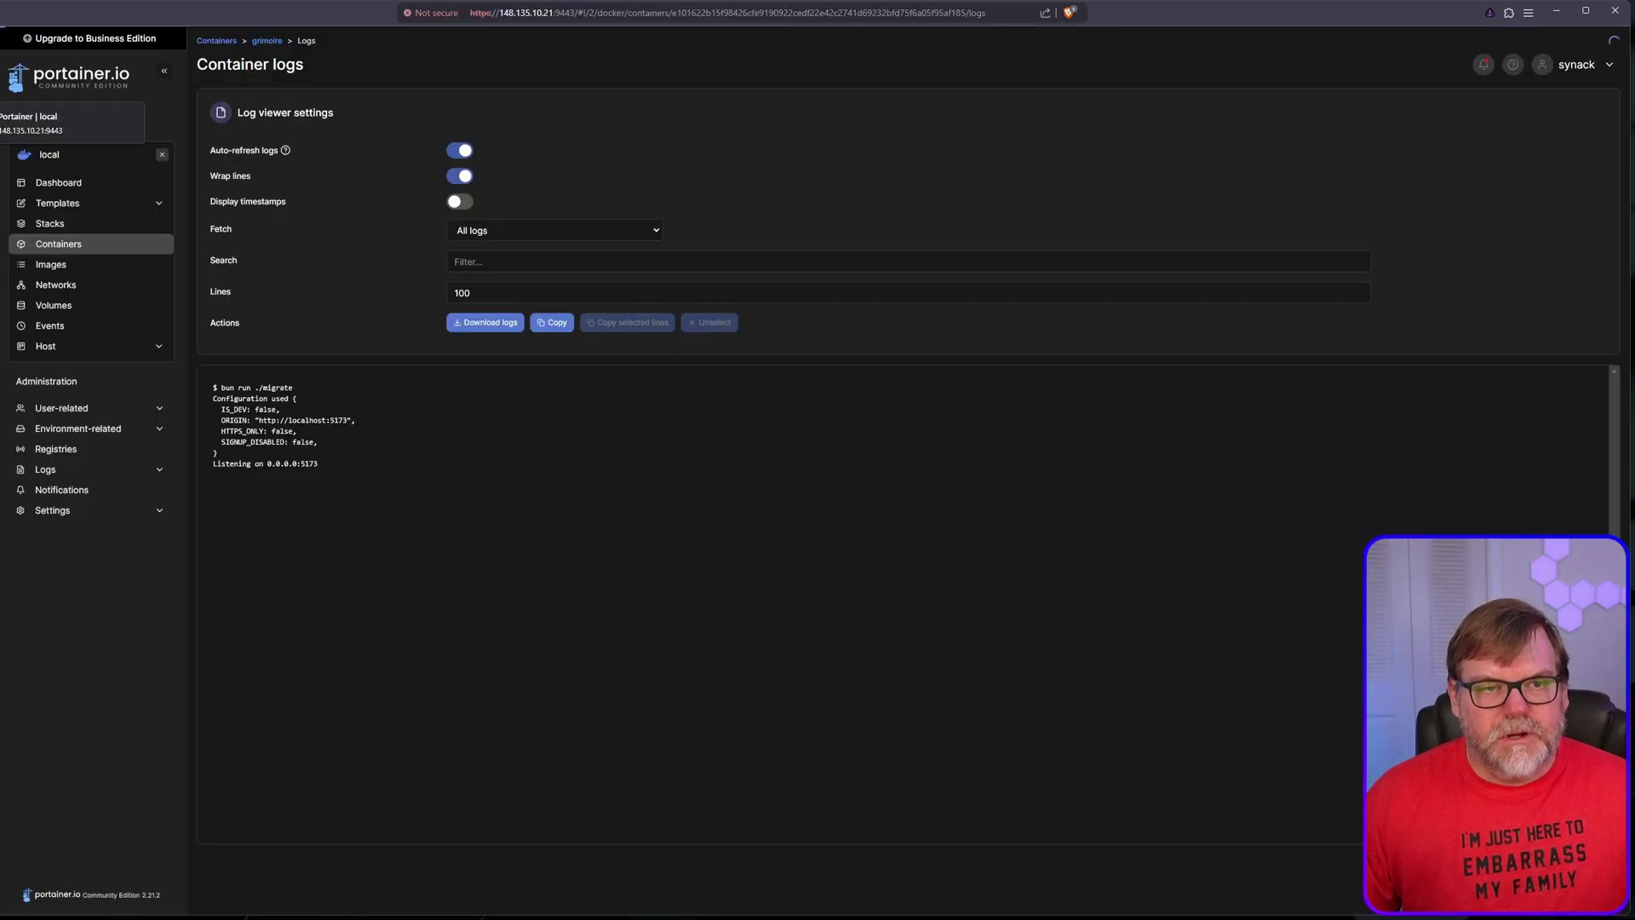
left_click(68, 184)
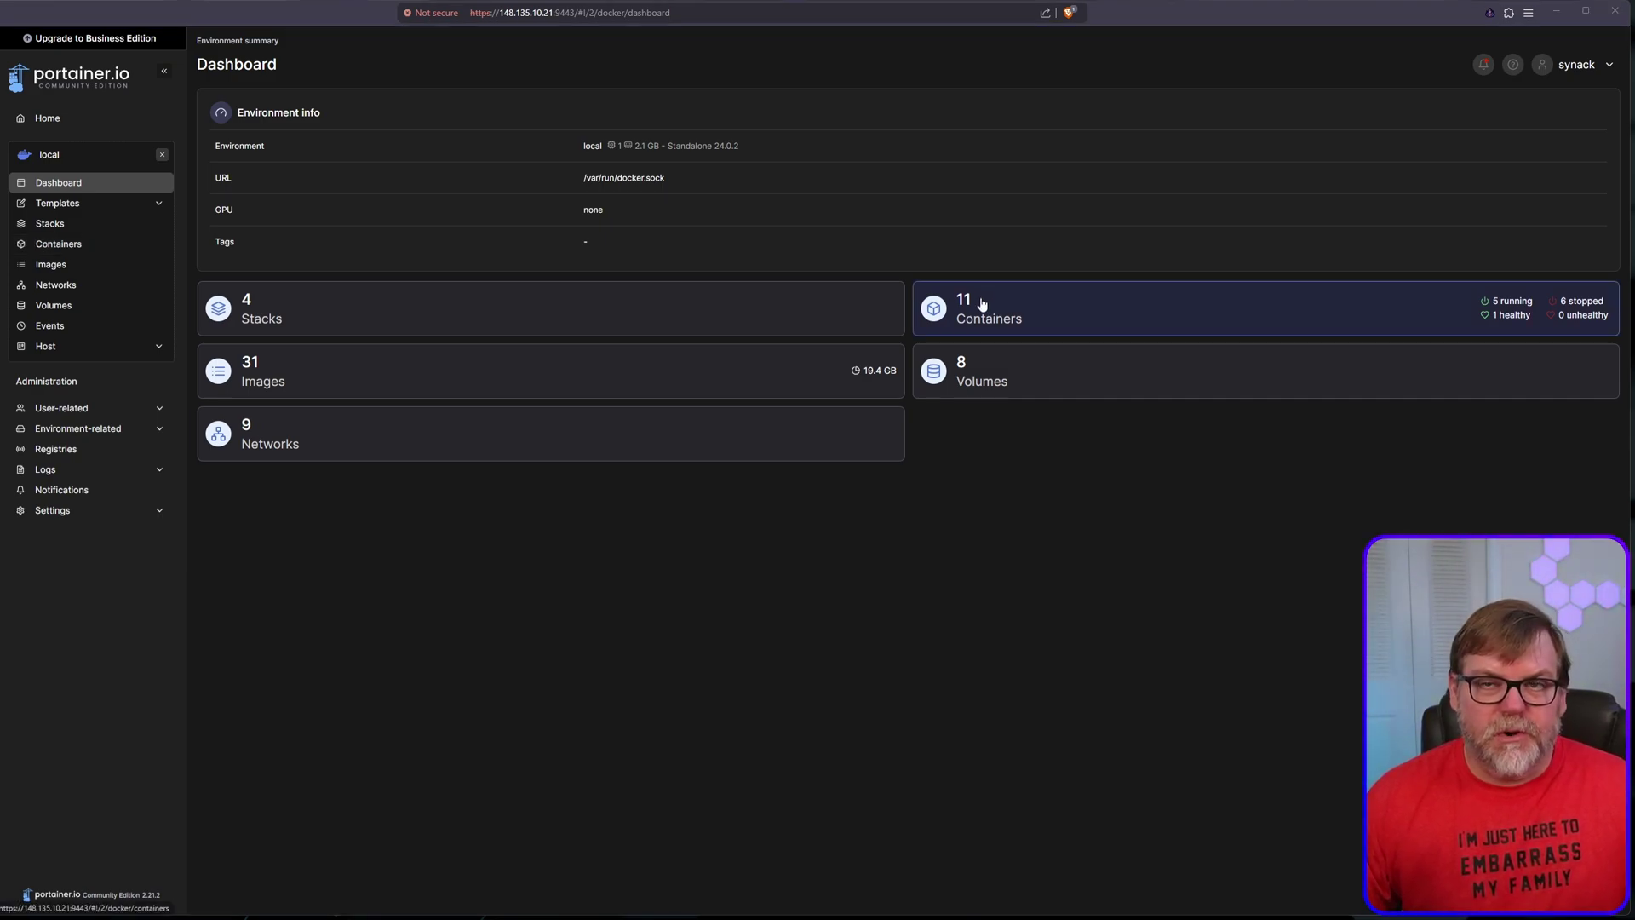
left_click(973, 308)
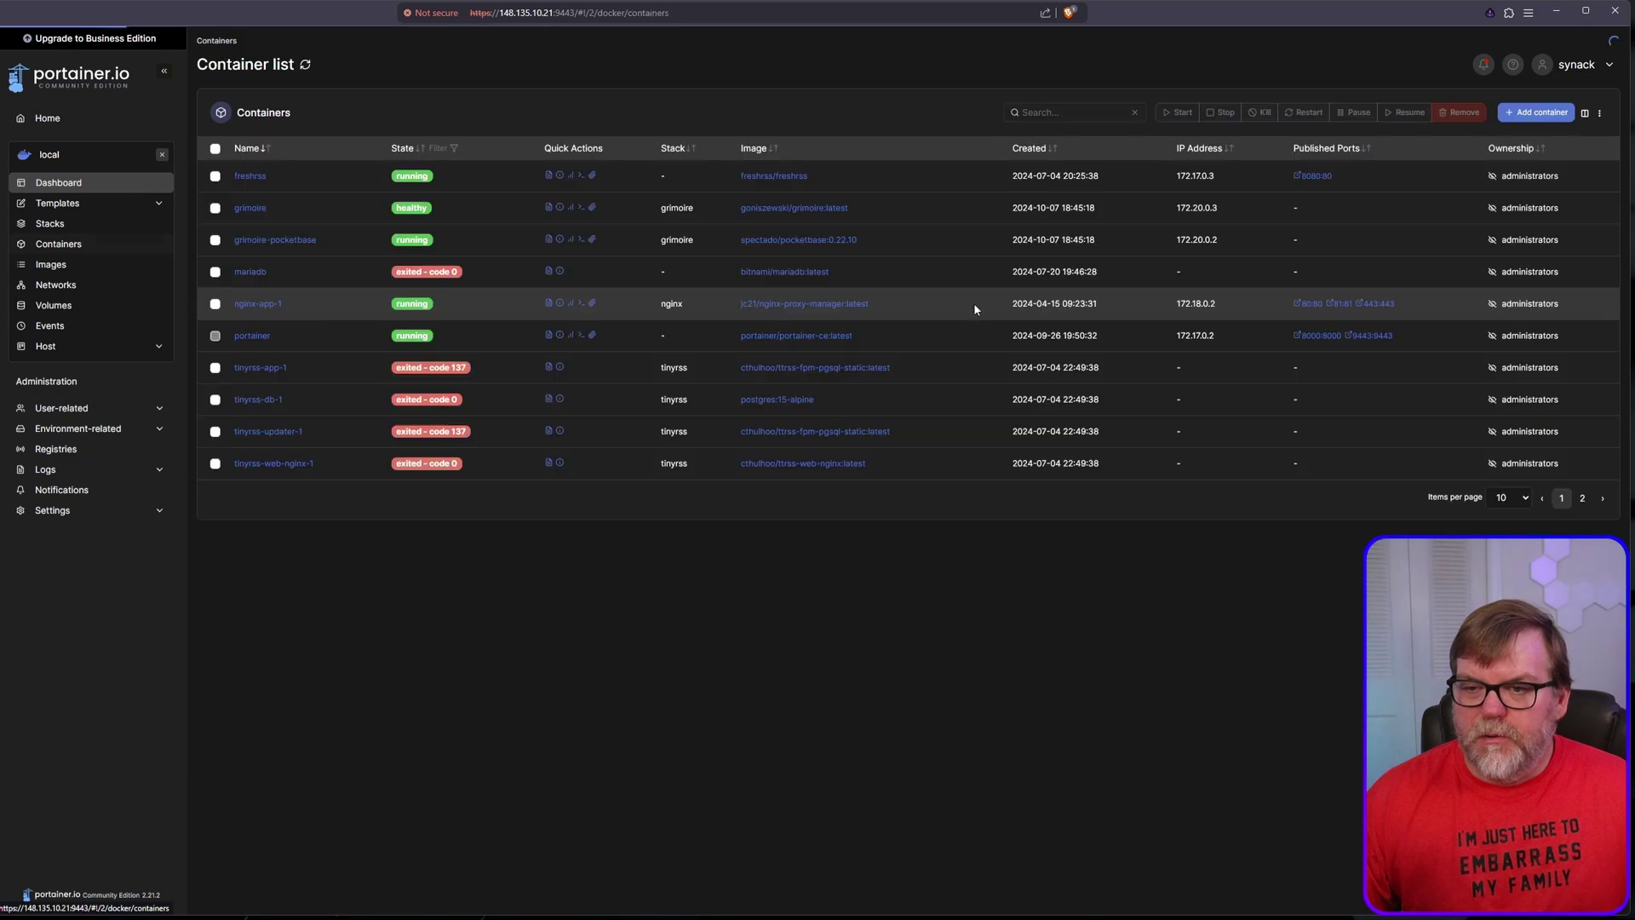
left_click(258, 307)
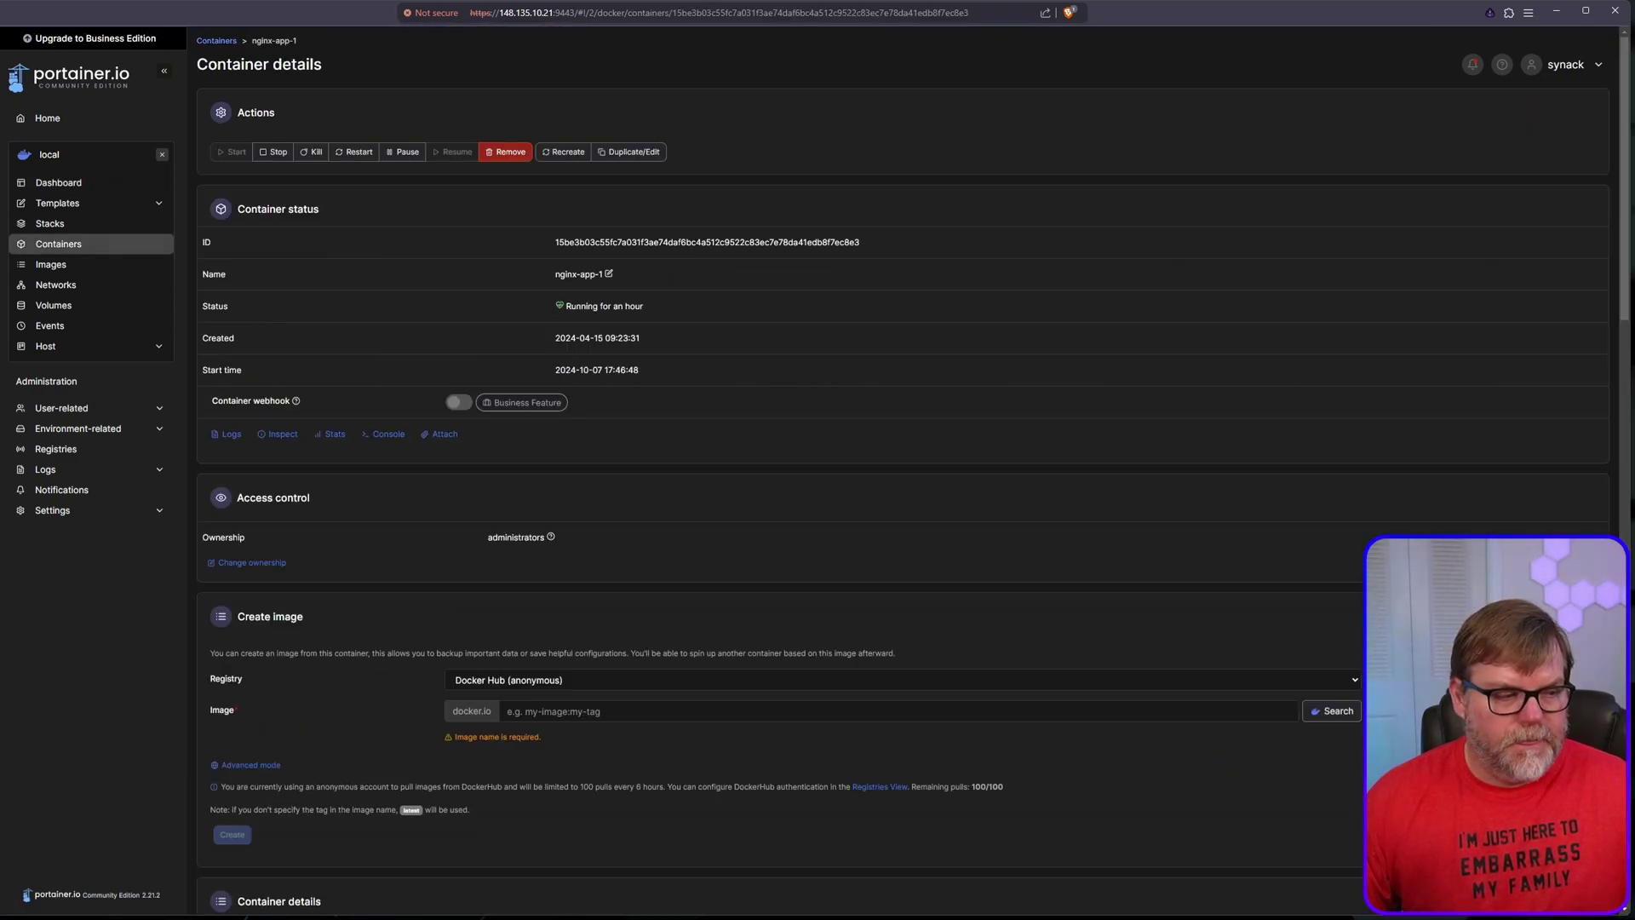
Step: Join nginx-app-1 to the grimoire_default network
scroll(558, 585, "down", 4)
scroll(557, 585, "down", 12)
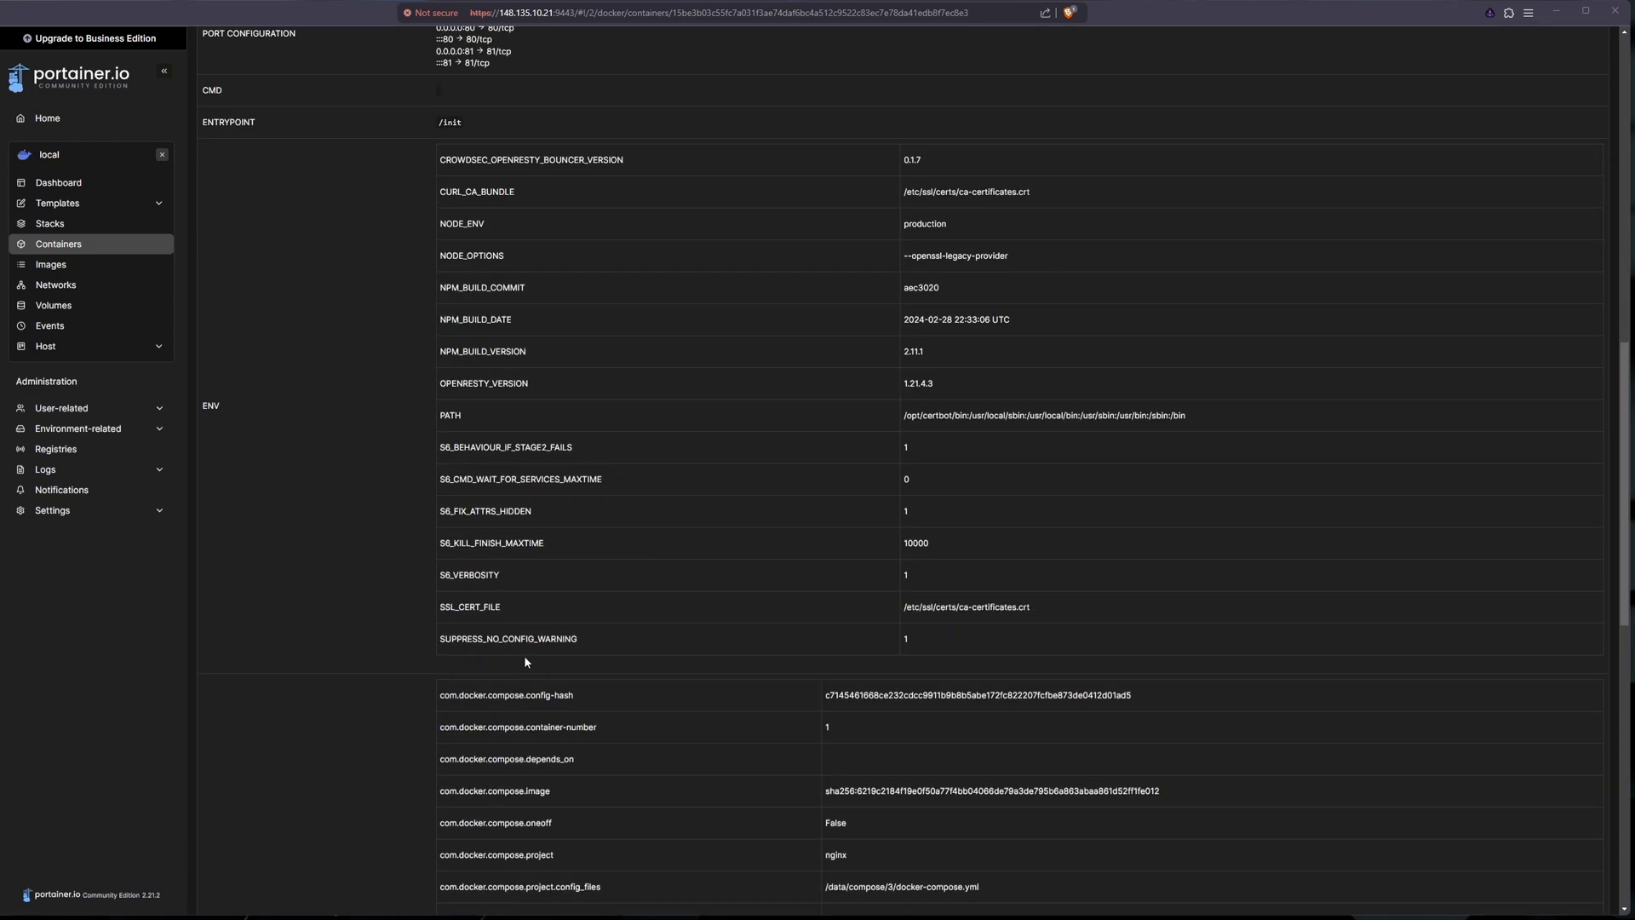
scroll(710, 684, "down", 4)
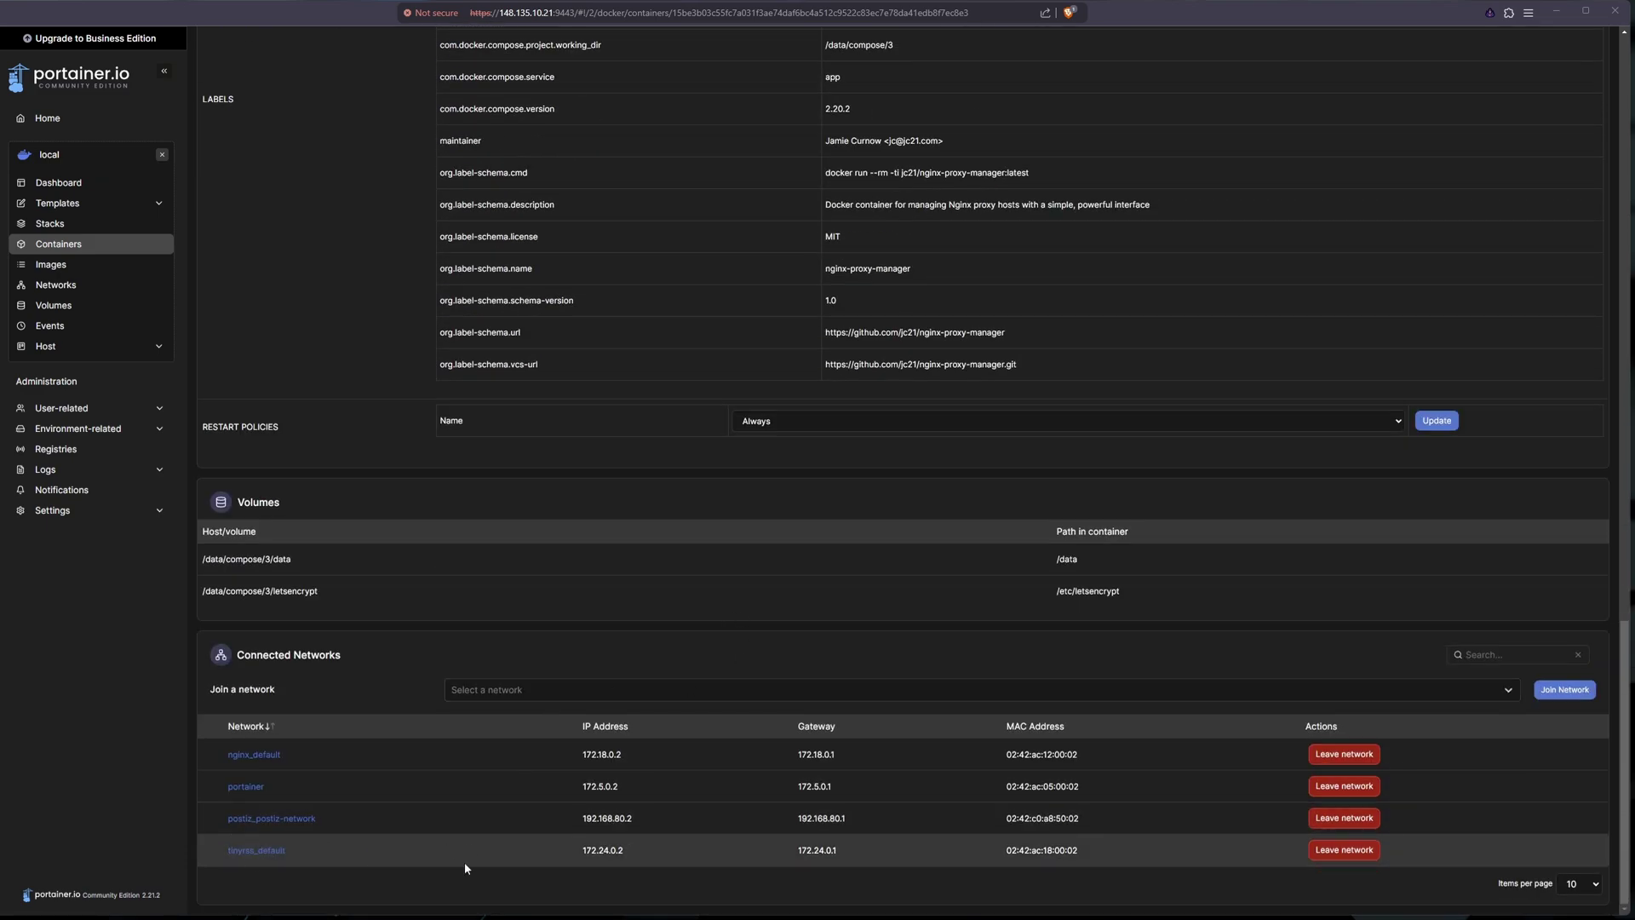
left_click(619, 700)
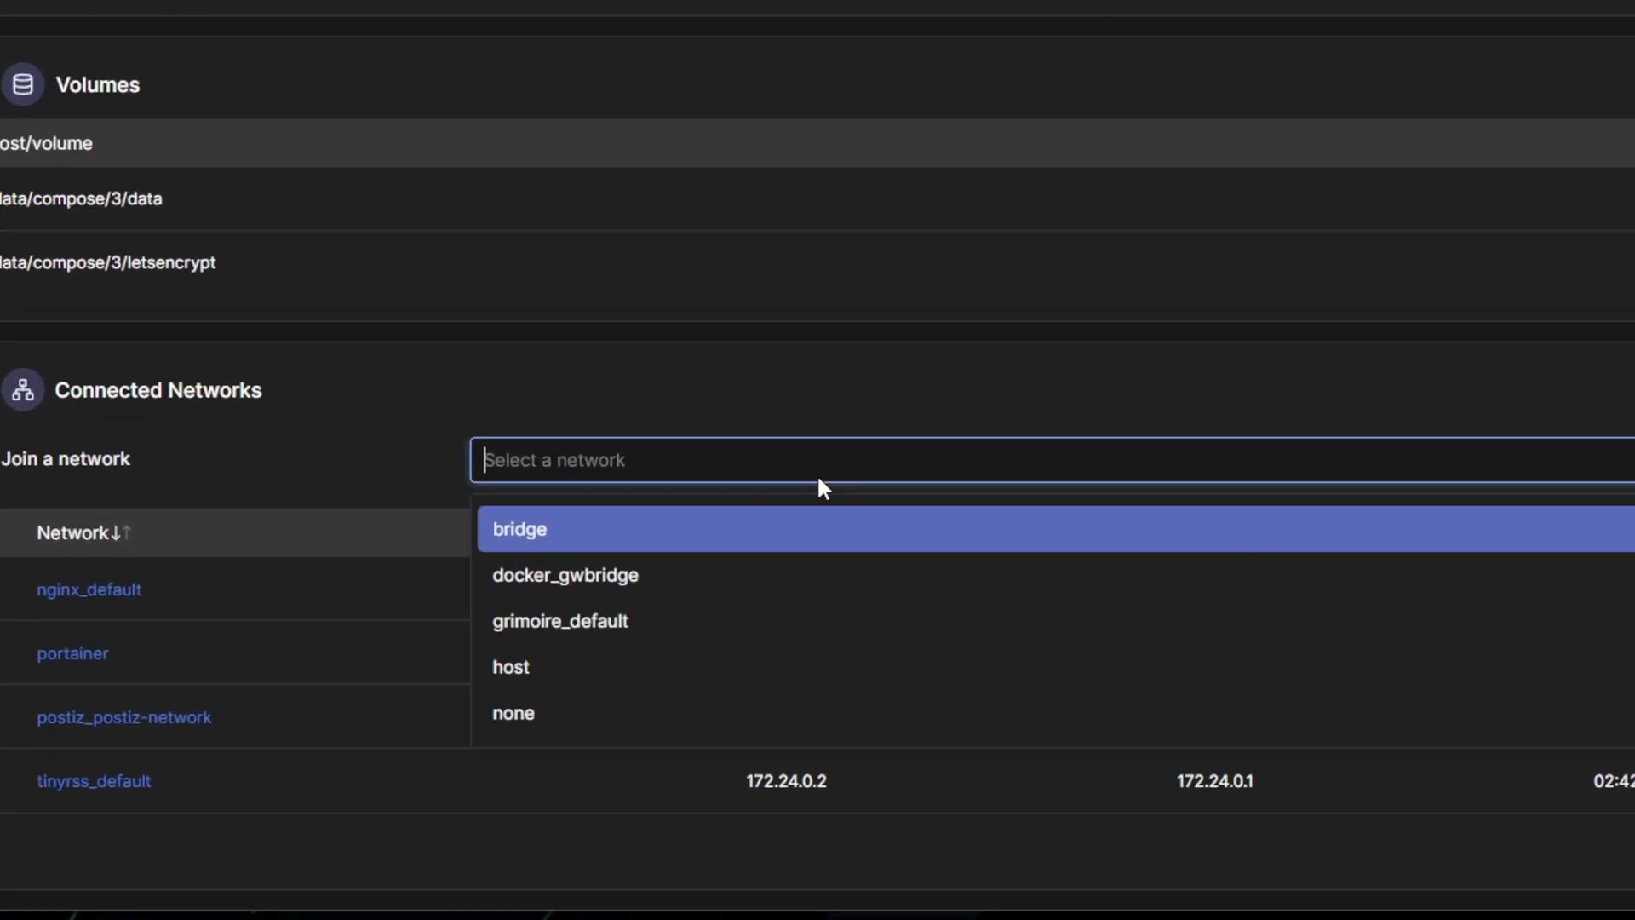
left_click(754, 612)
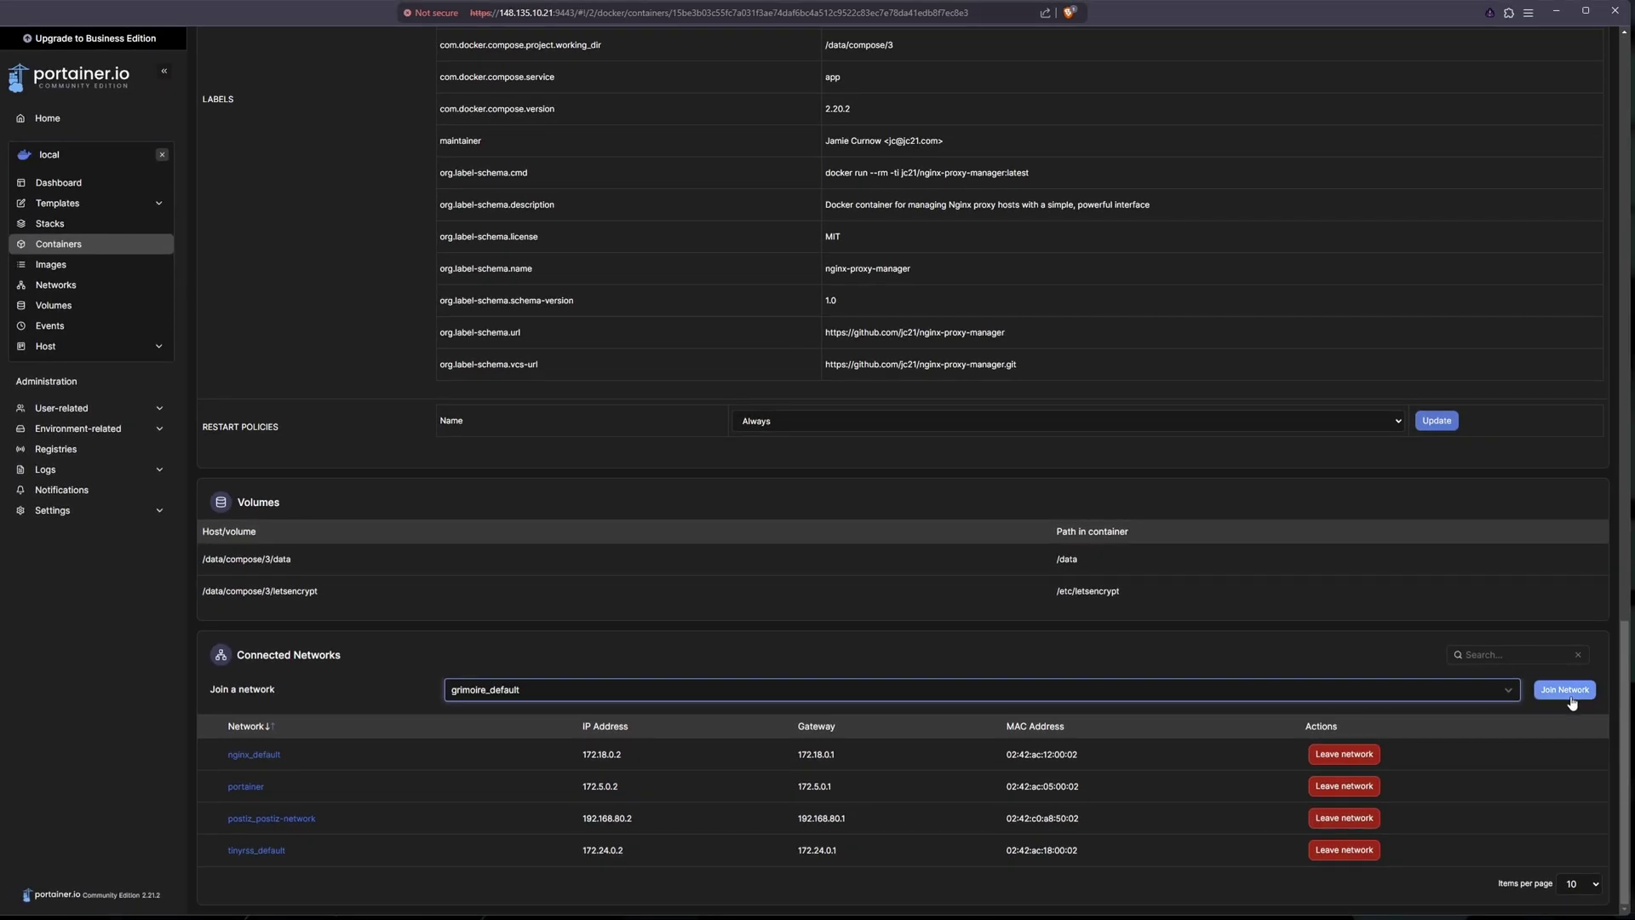
left_click(1567, 691)
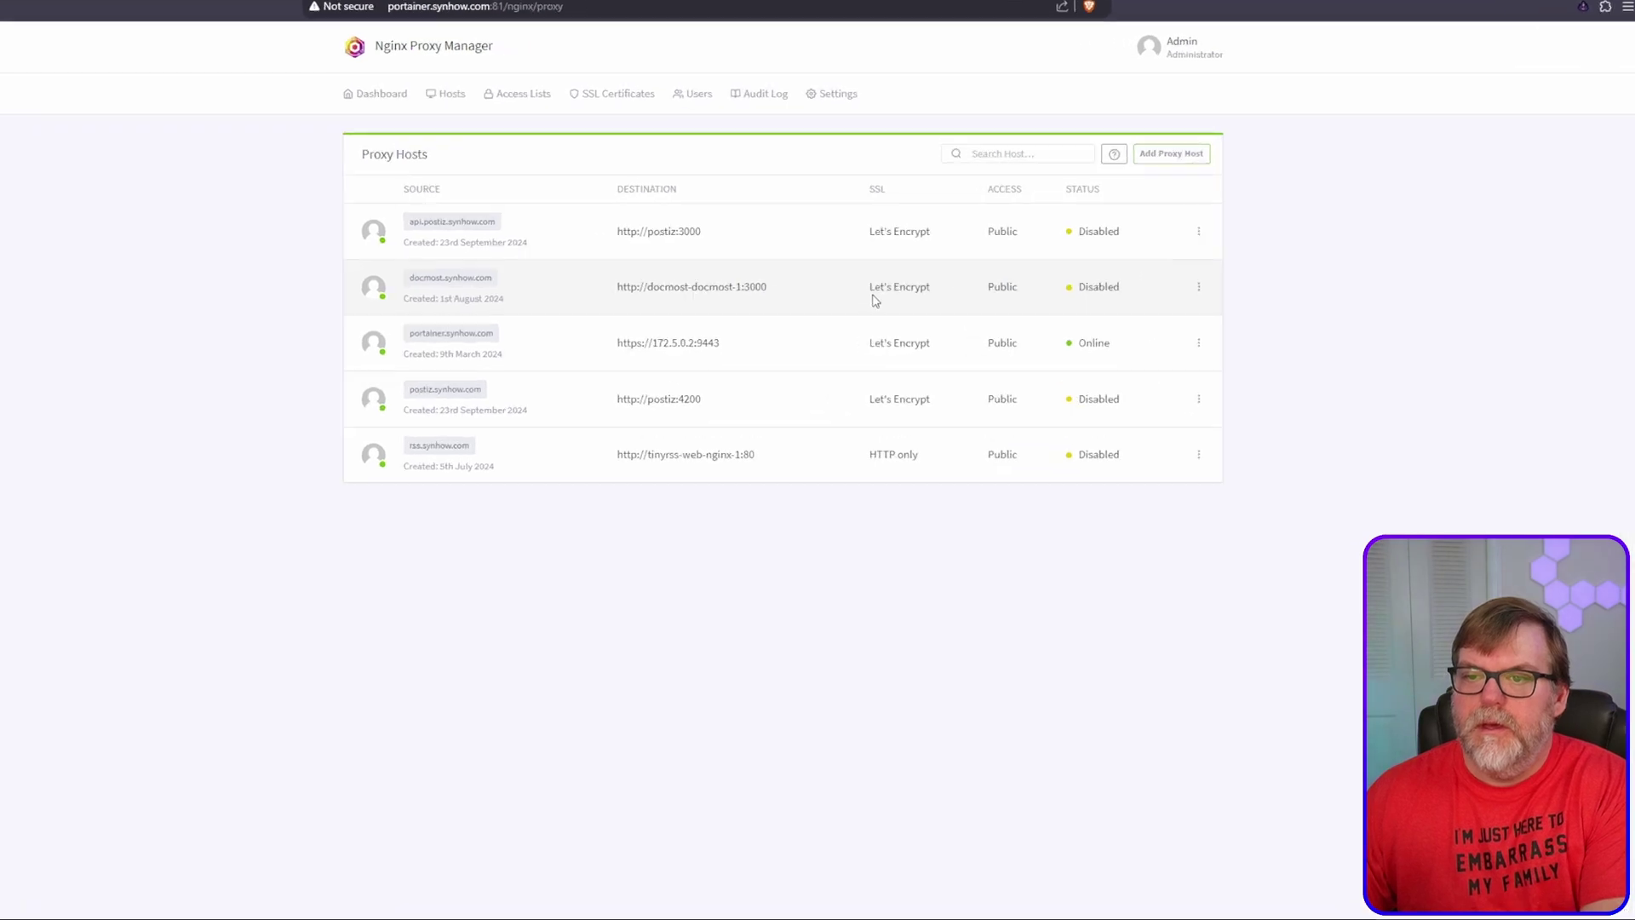
Step: Add a new proxy host with domain grim.synhow.com and forward hostname grimoire
left_click(1328, 223)
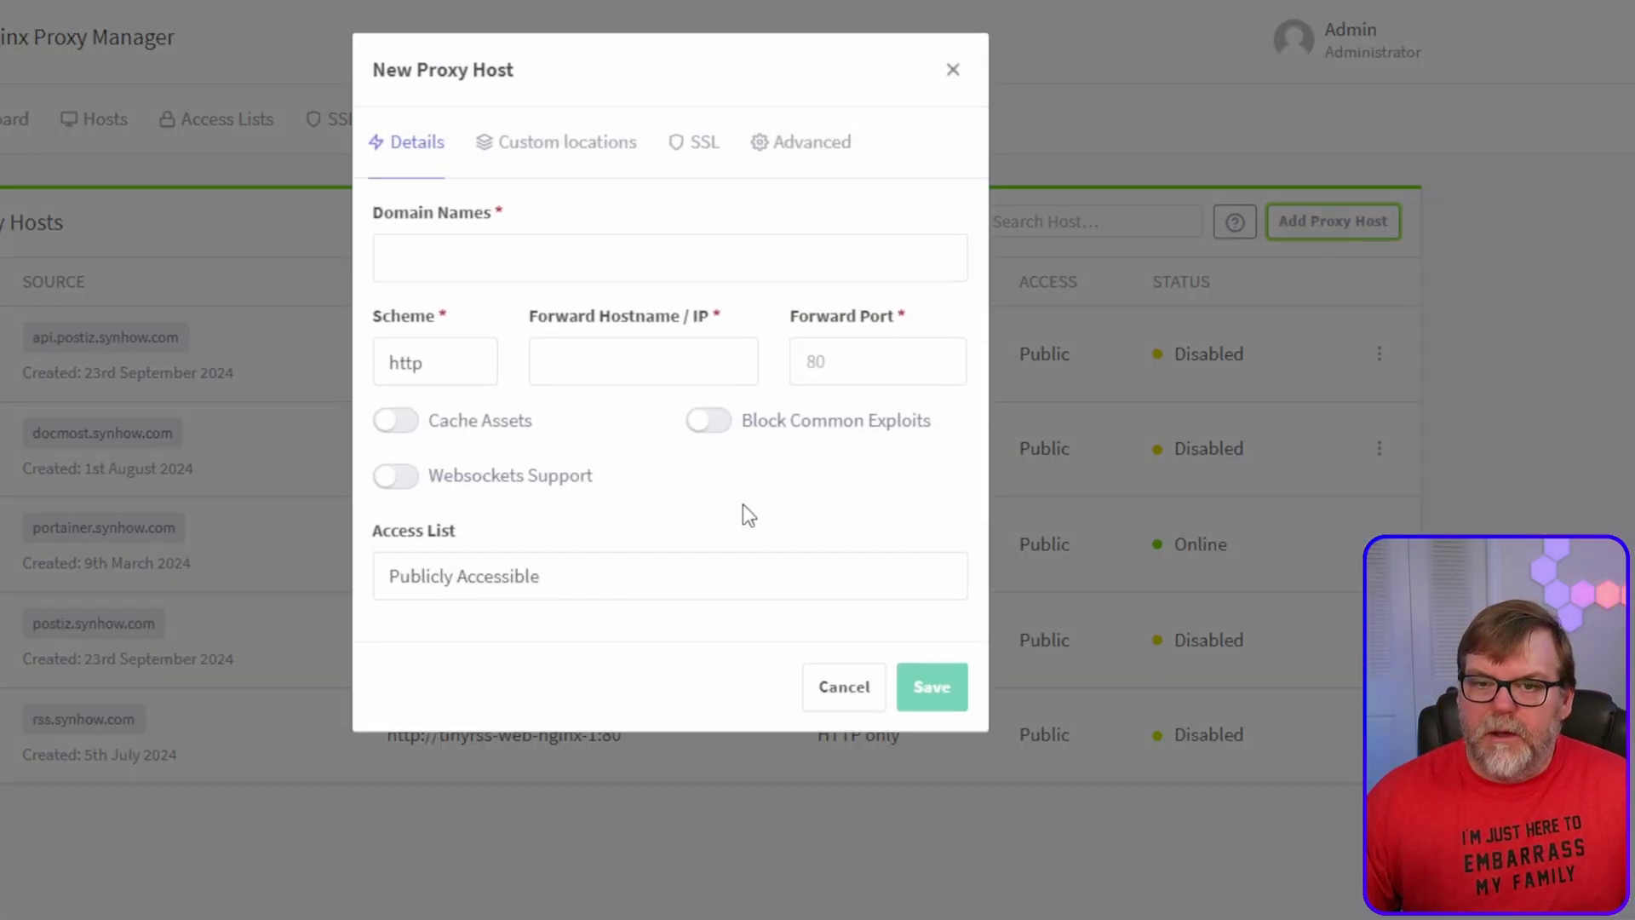
left_click(503, 263)
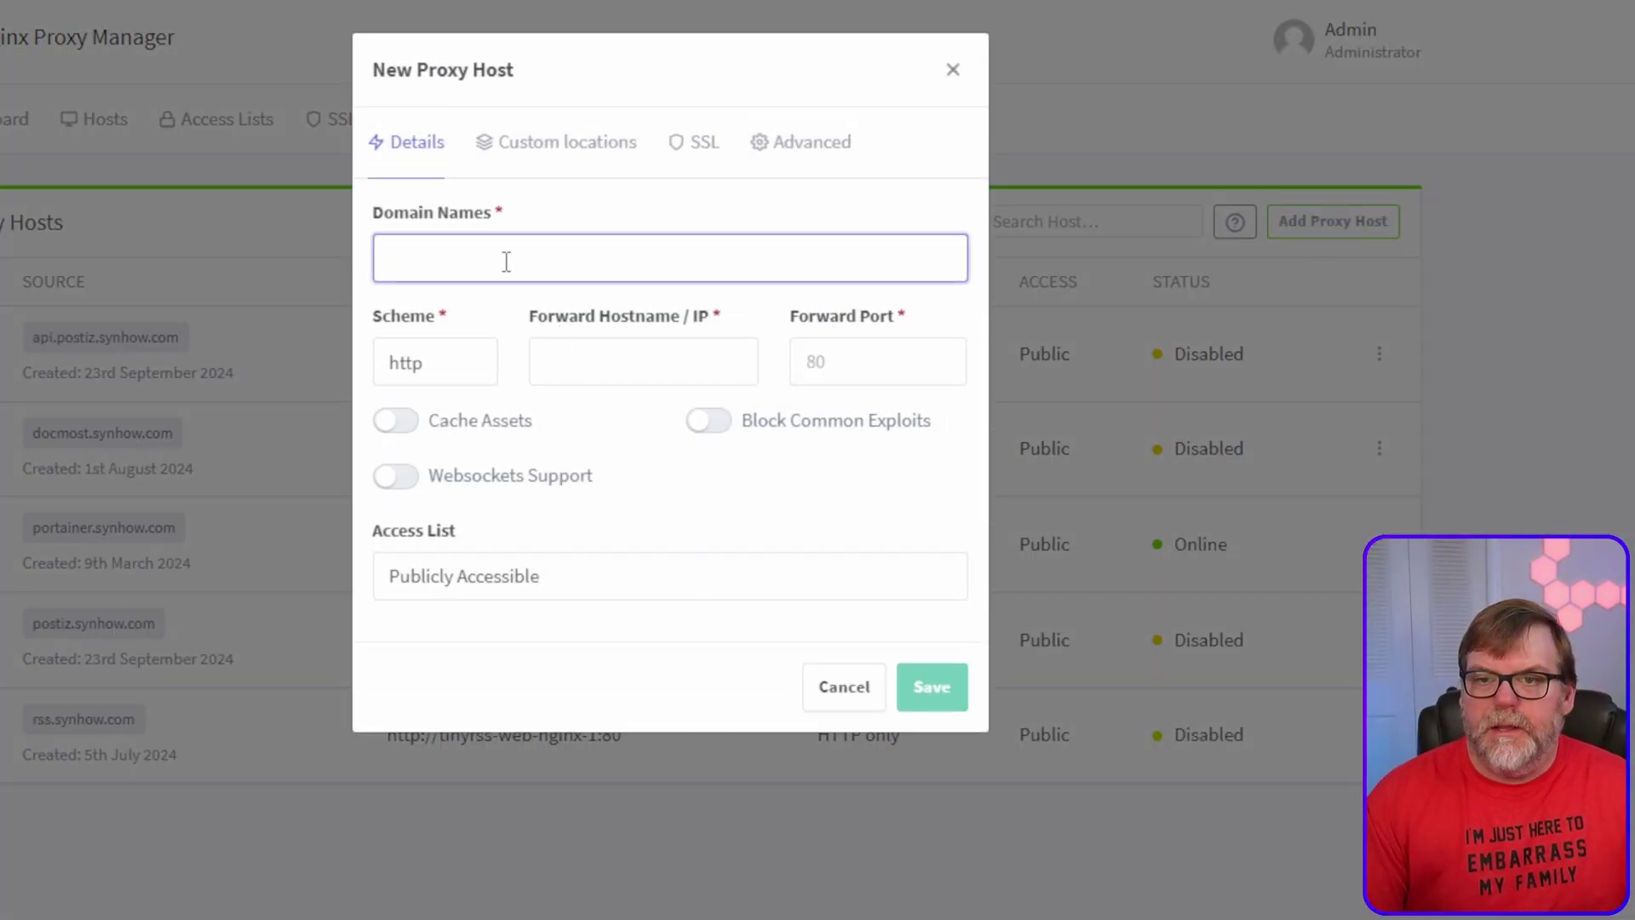
type("gri")
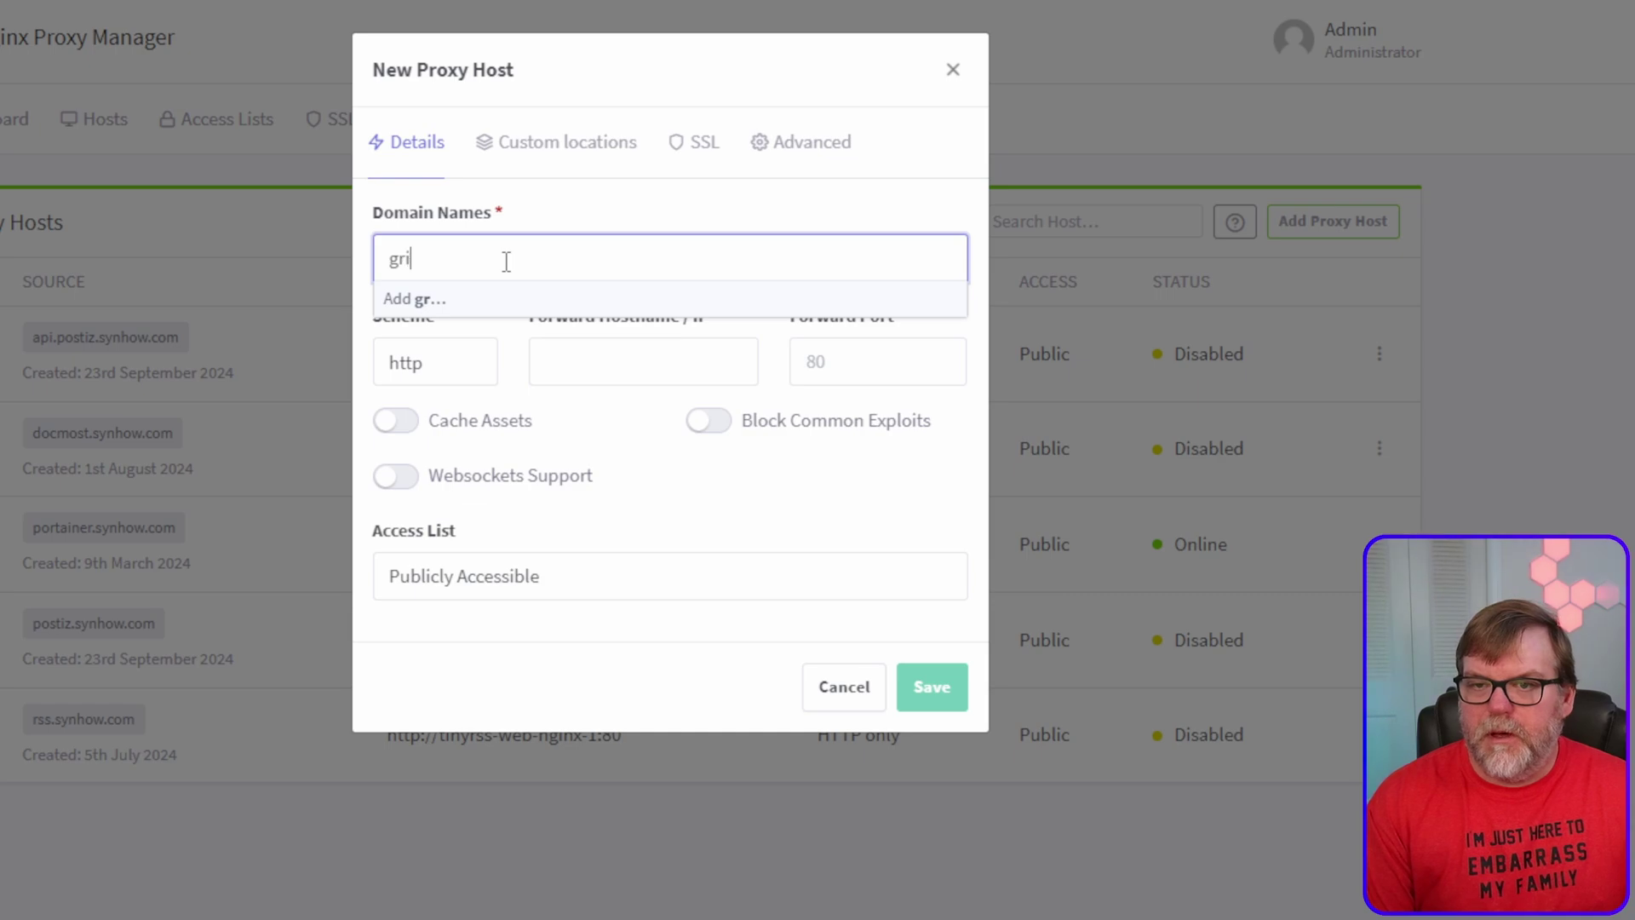
type("m.synhow.com")
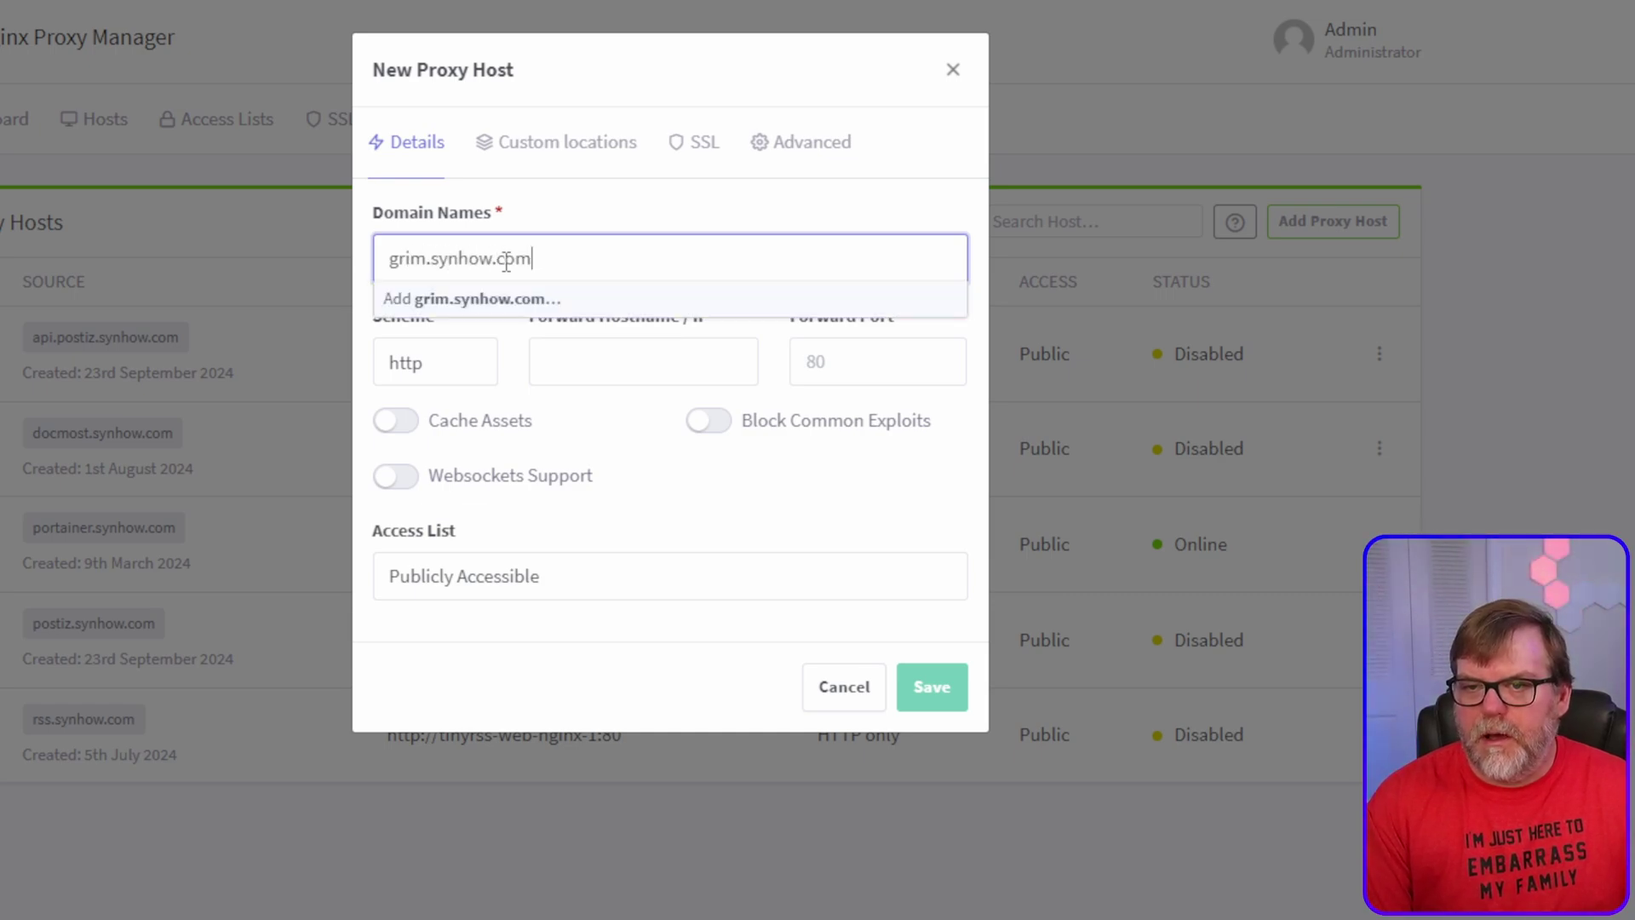
key("Return")
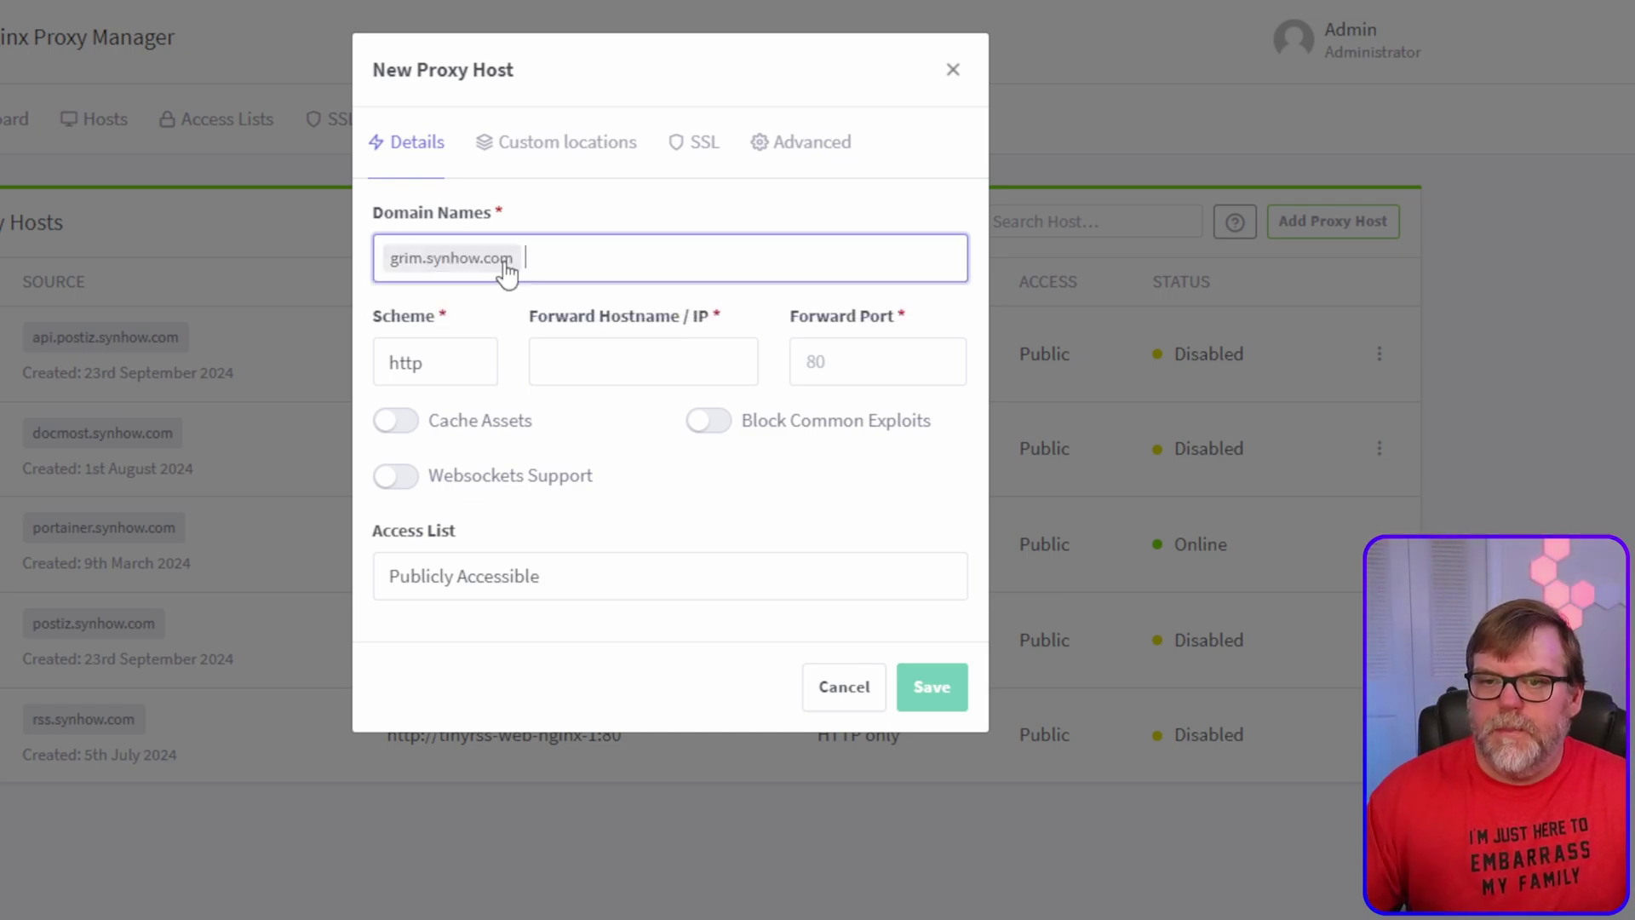
left_click(600, 359)
type("grimoire")
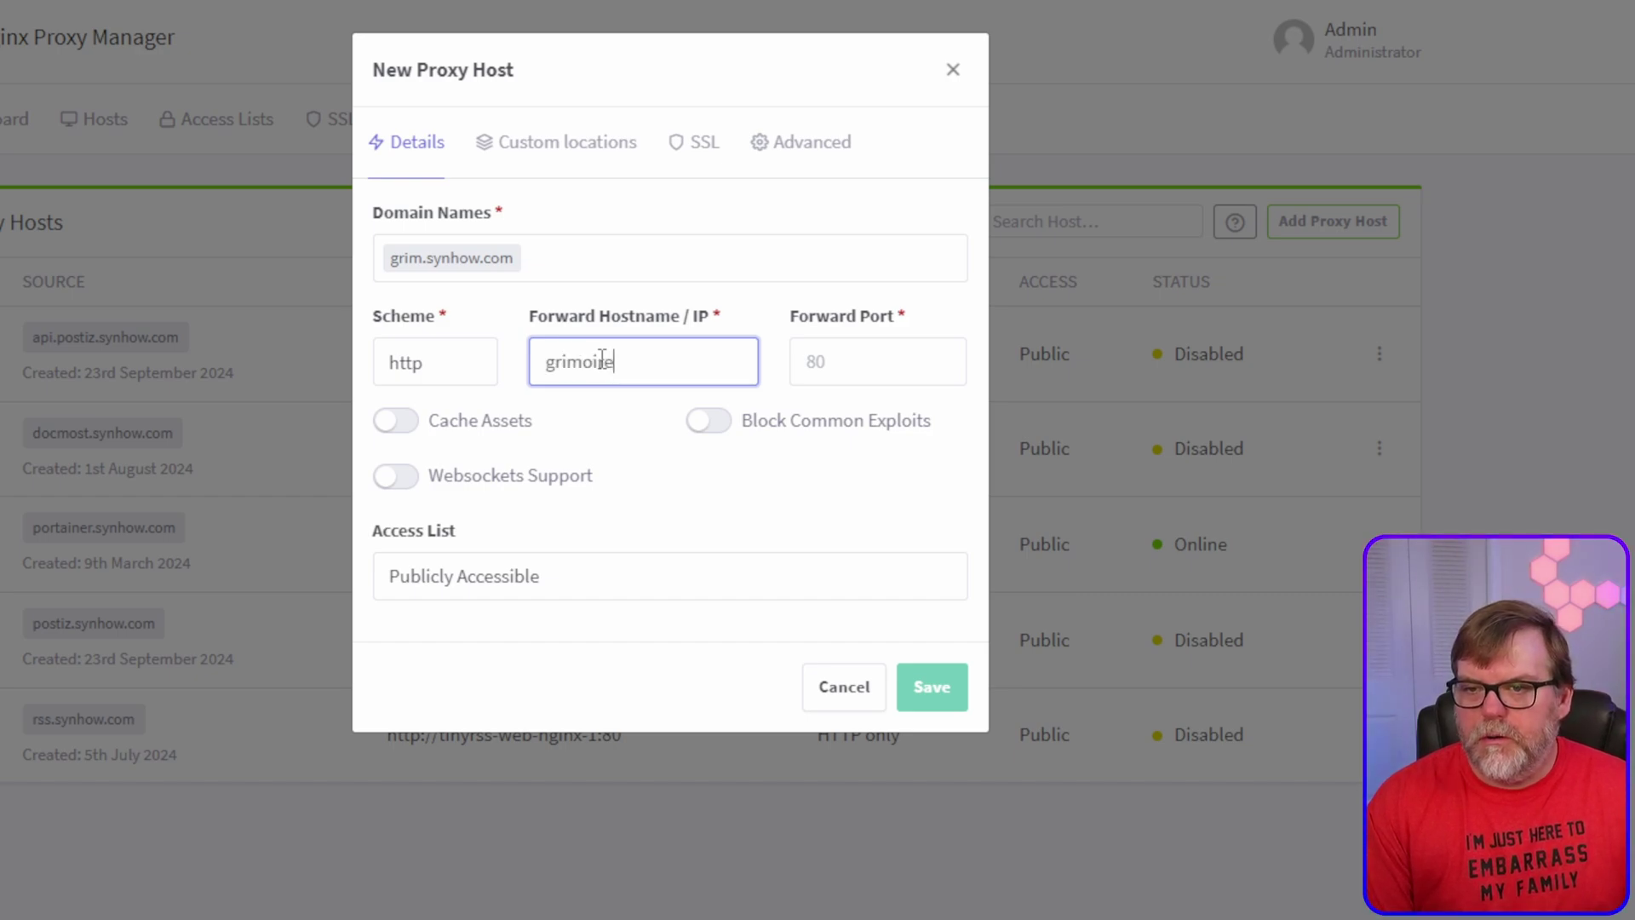
key("Tab")
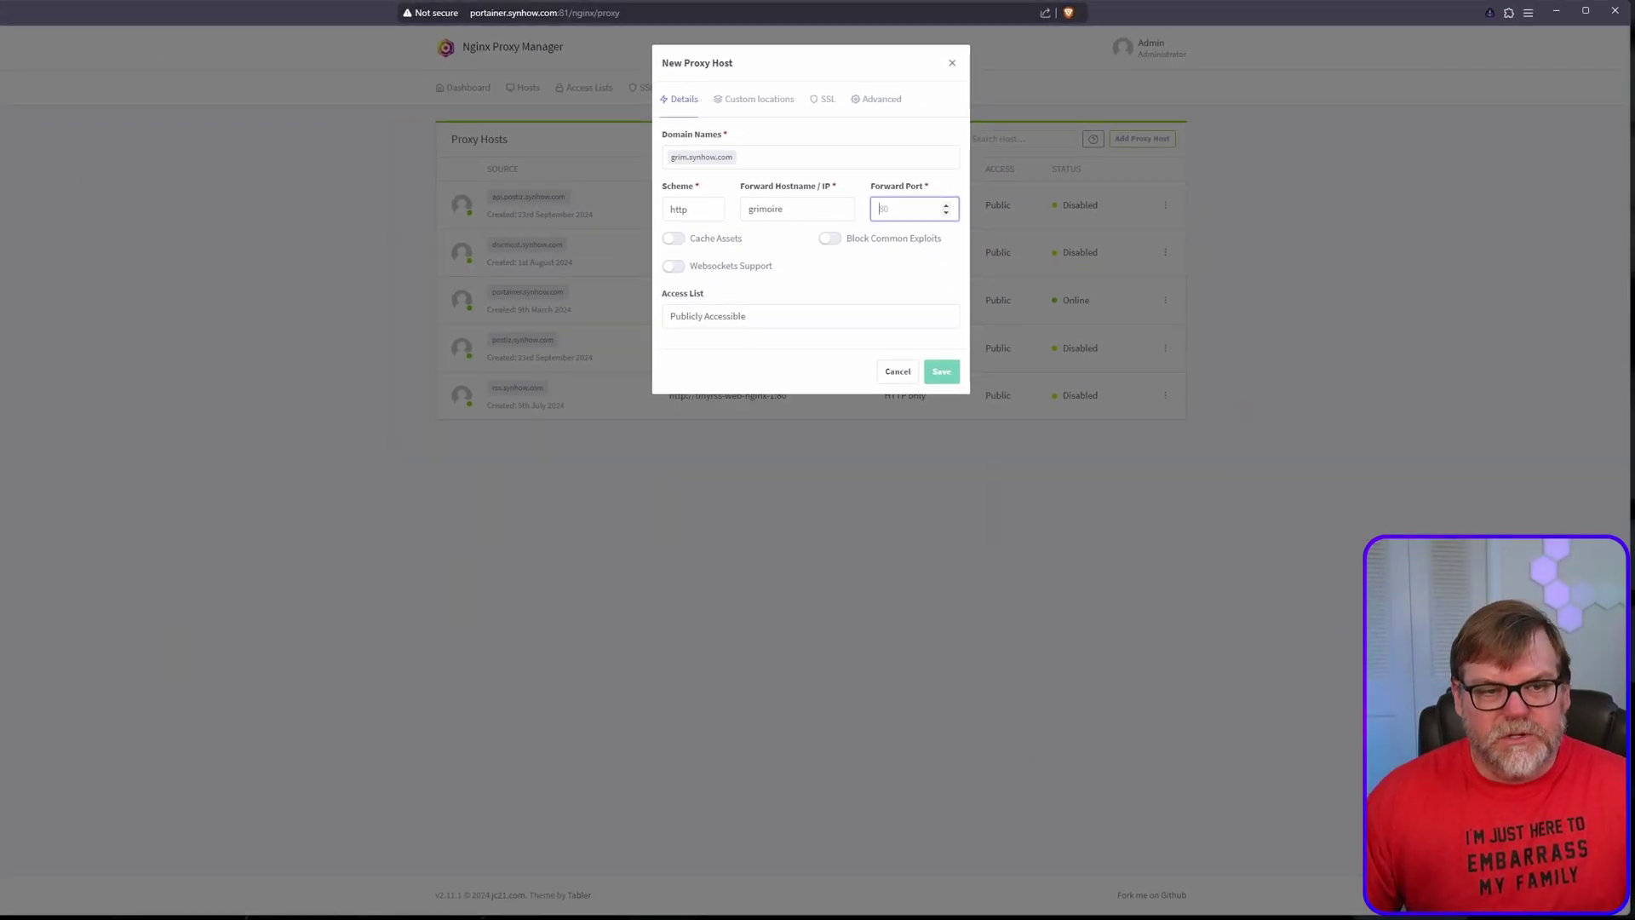
key("ctrl+Tab")
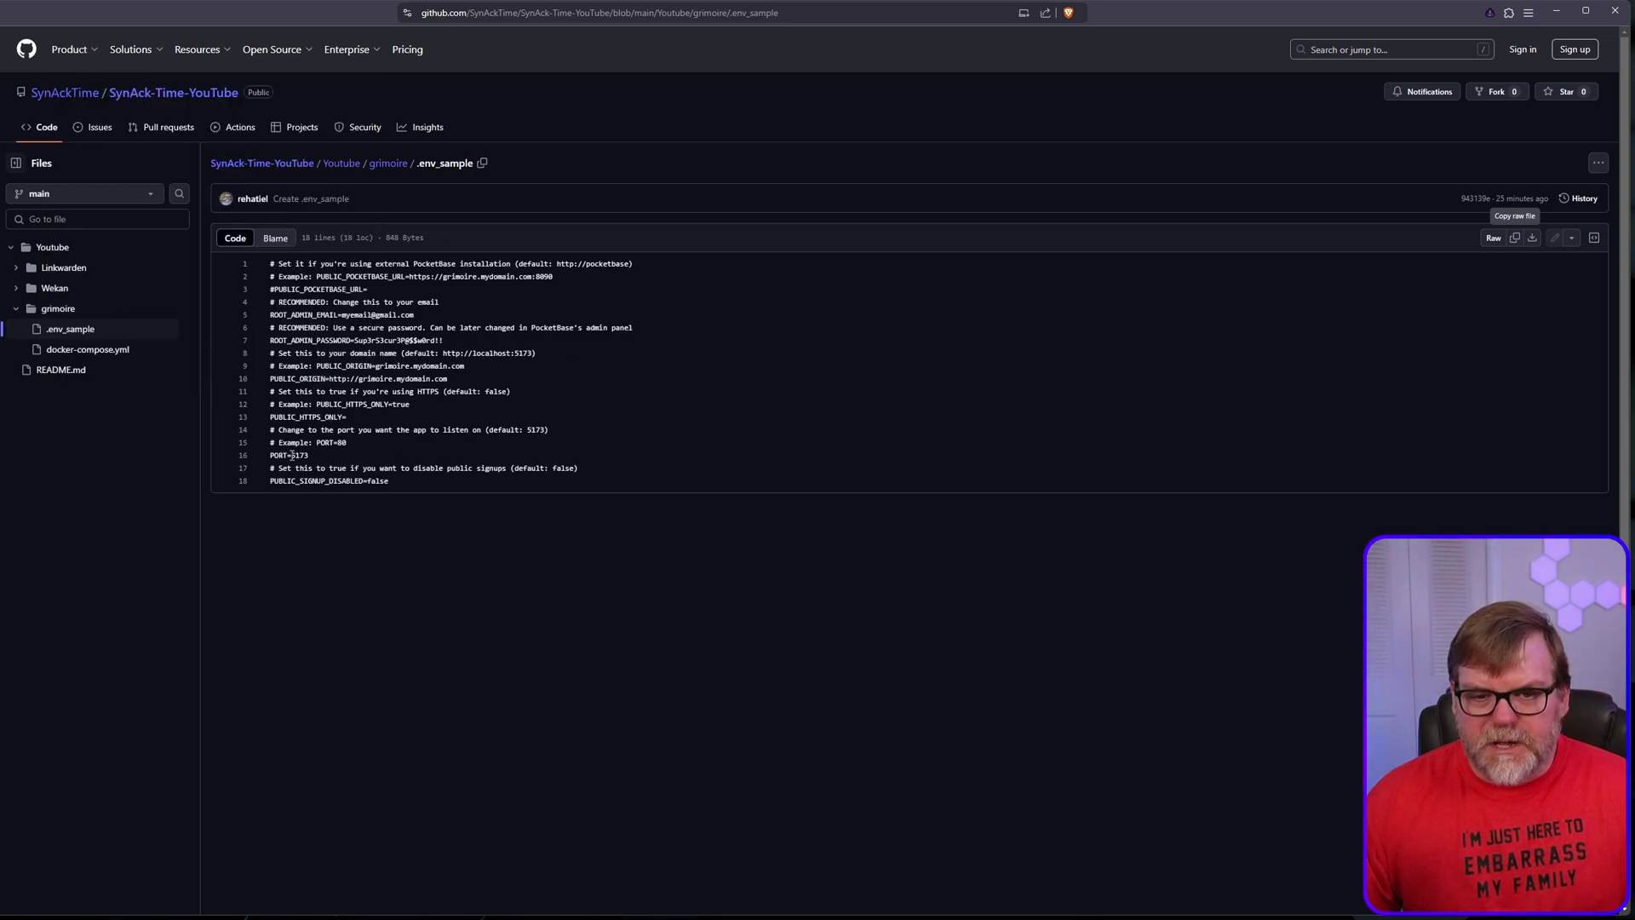
Step: Check the PORT value 5173 in GitHub's .env_sample, then return to the proxy host form
double_click(292, 456)
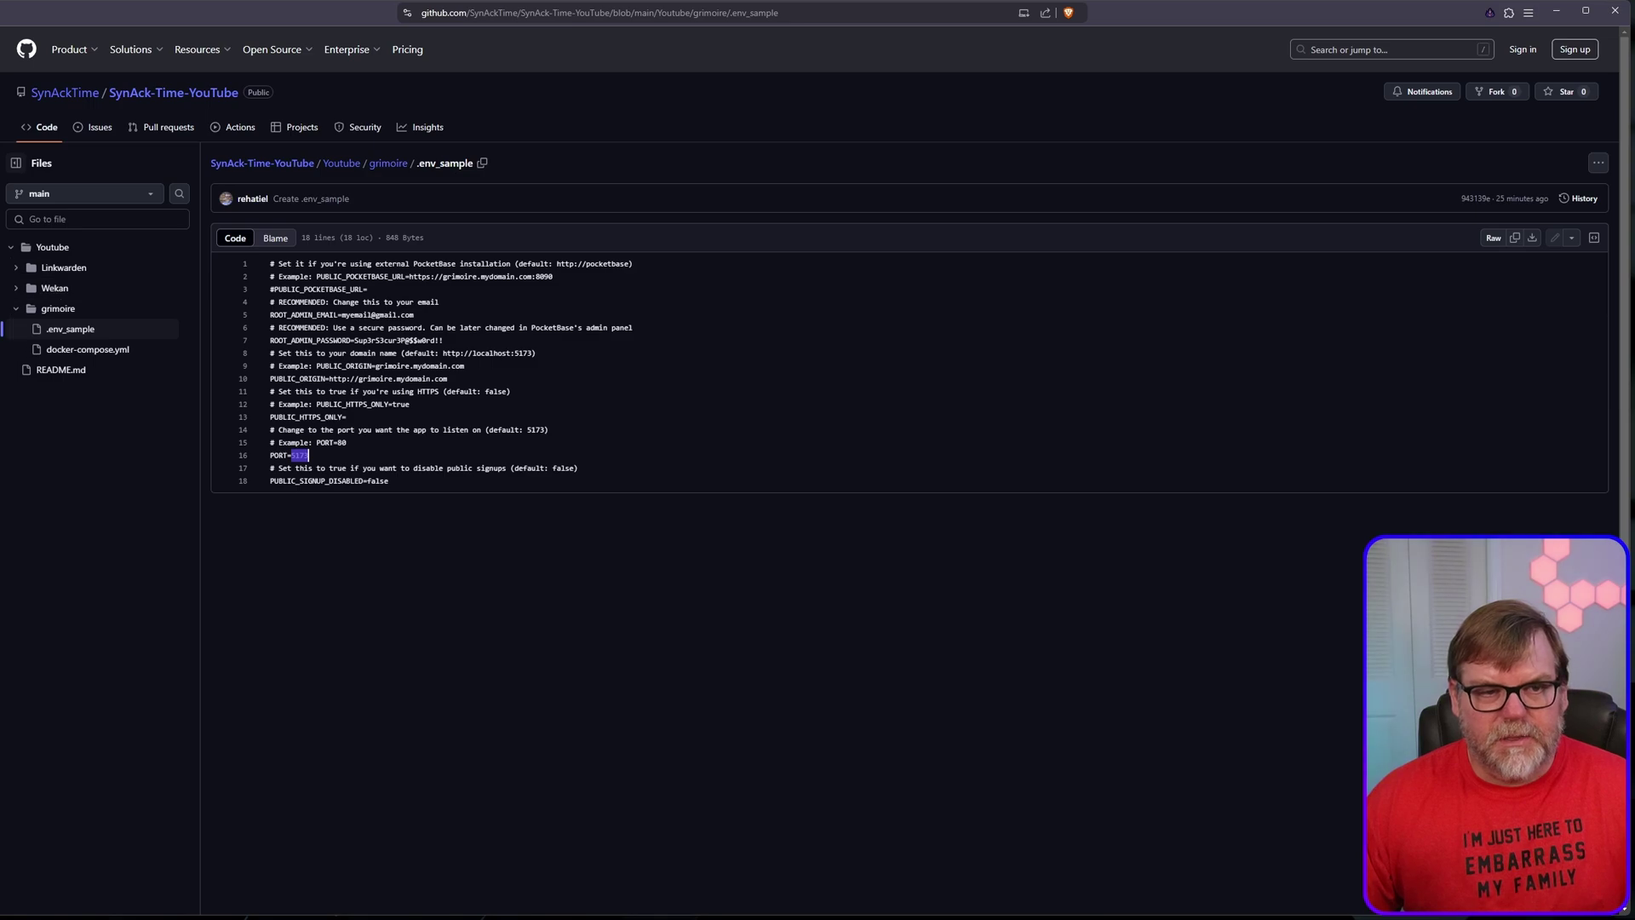
key("alt+Tab")
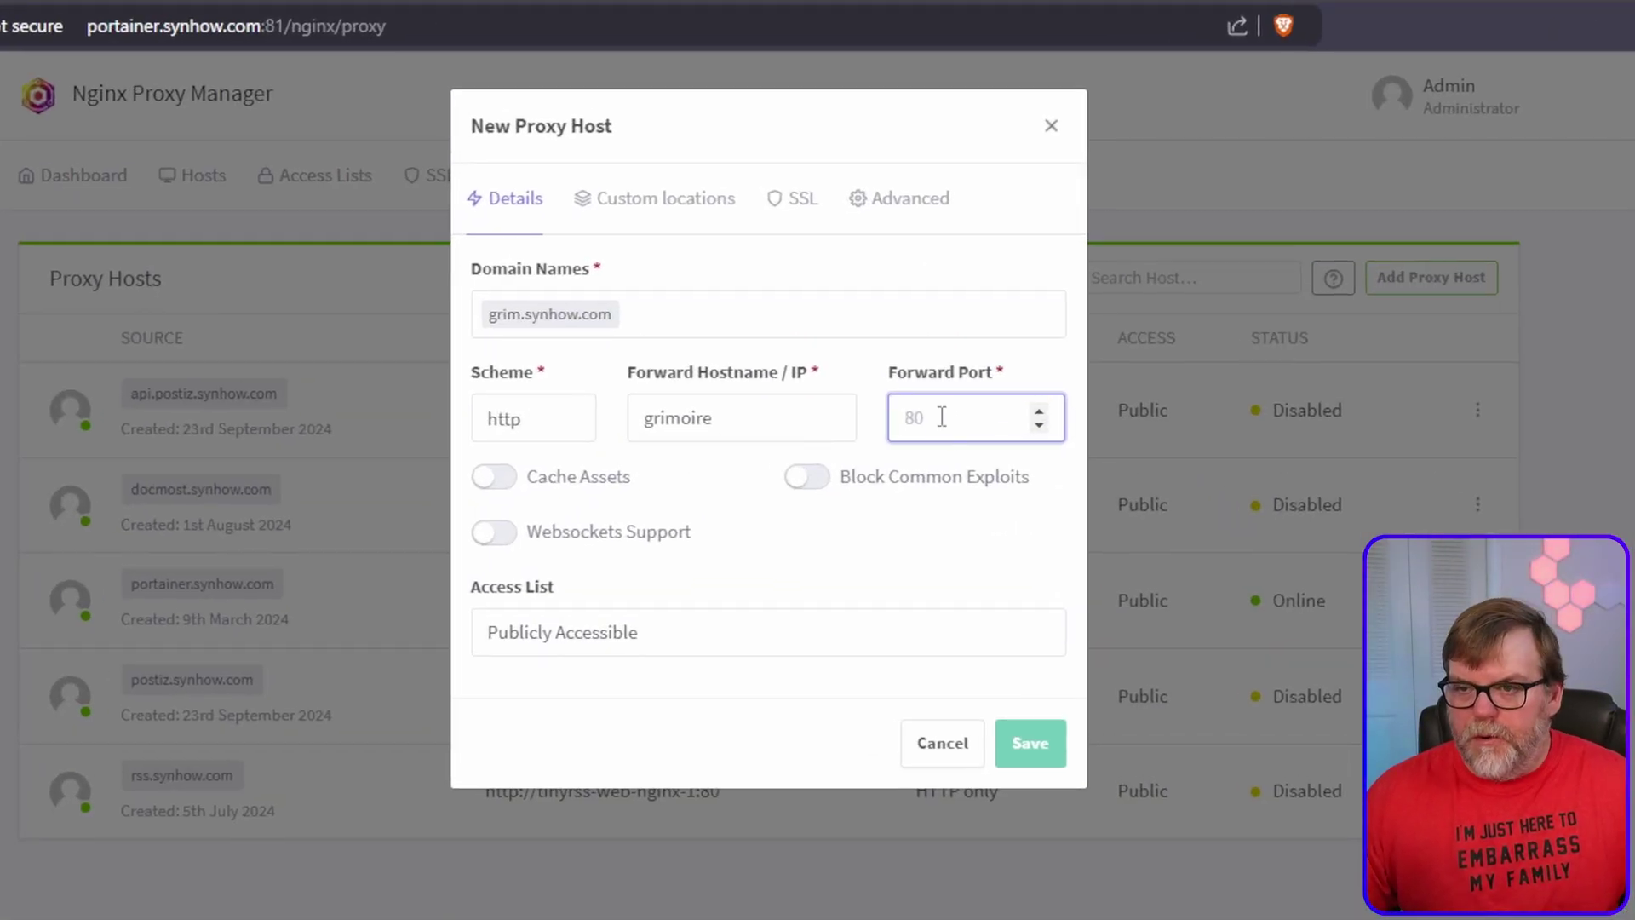
Step: Save the proxy host with forward port 5173, Block Common Exploits and Websockets Support enabled
type("5173")
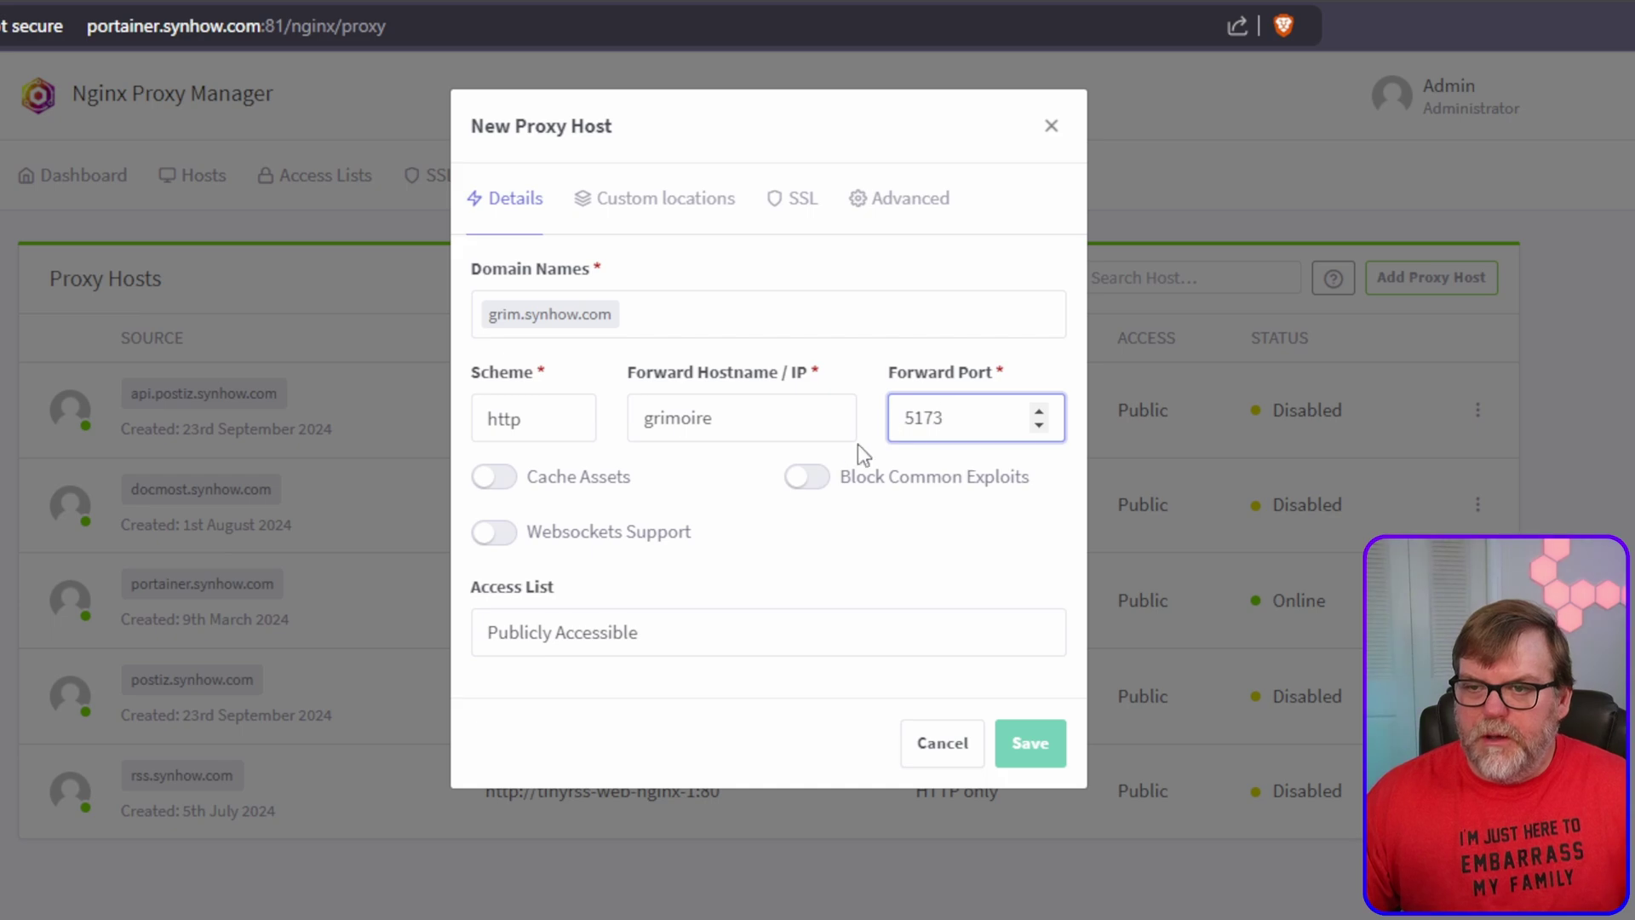
left_click(805, 476)
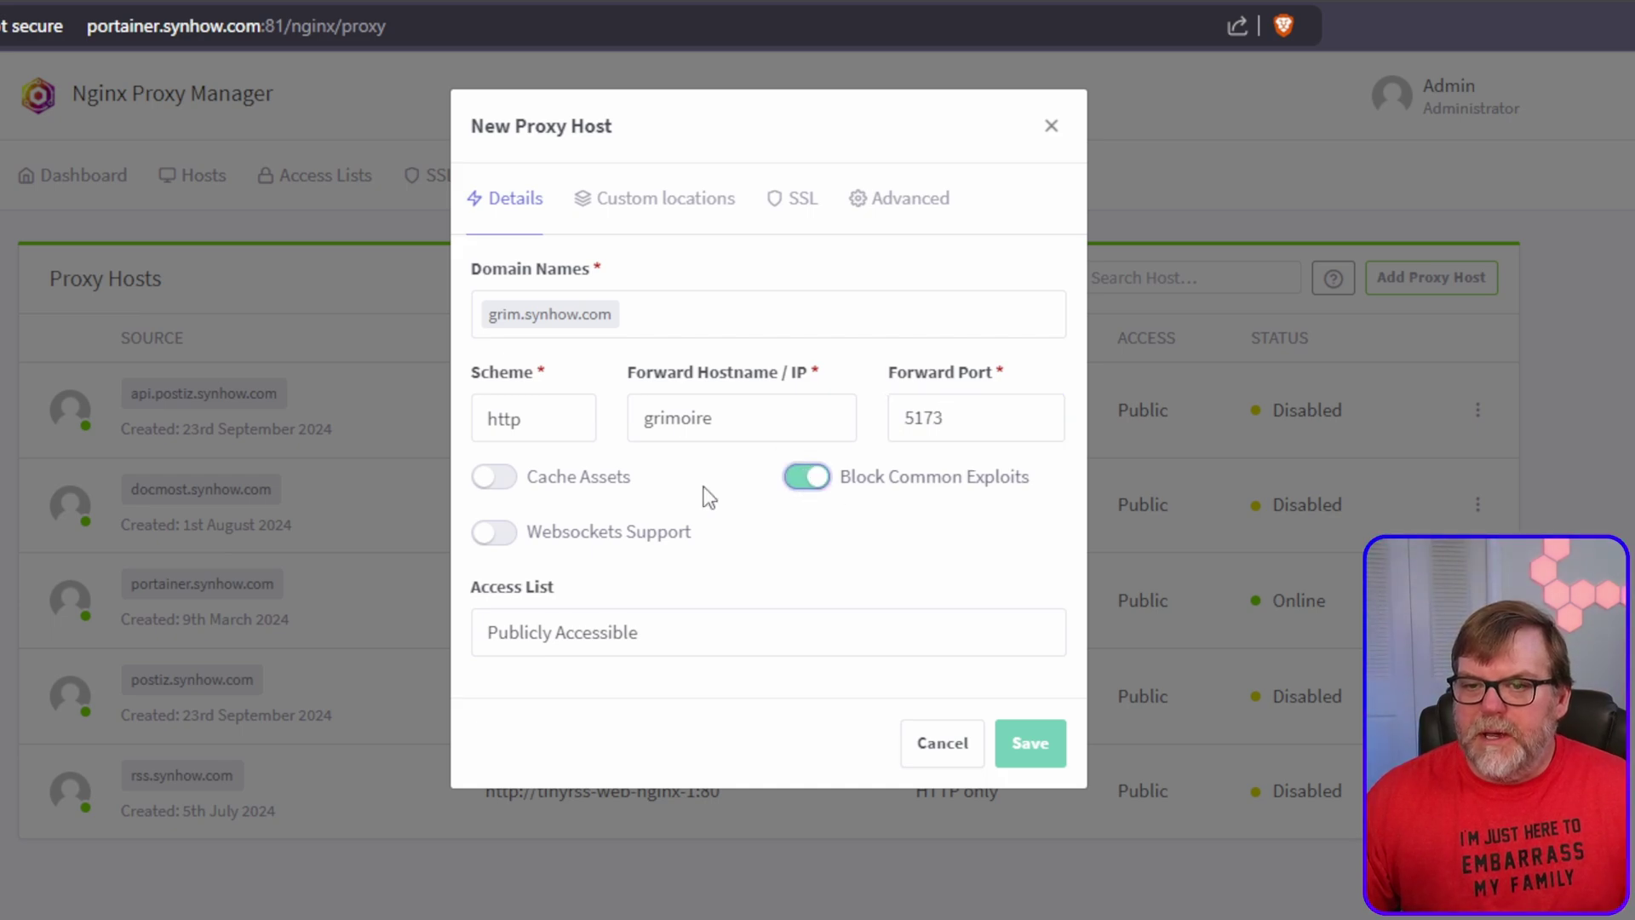
left_click(490, 535)
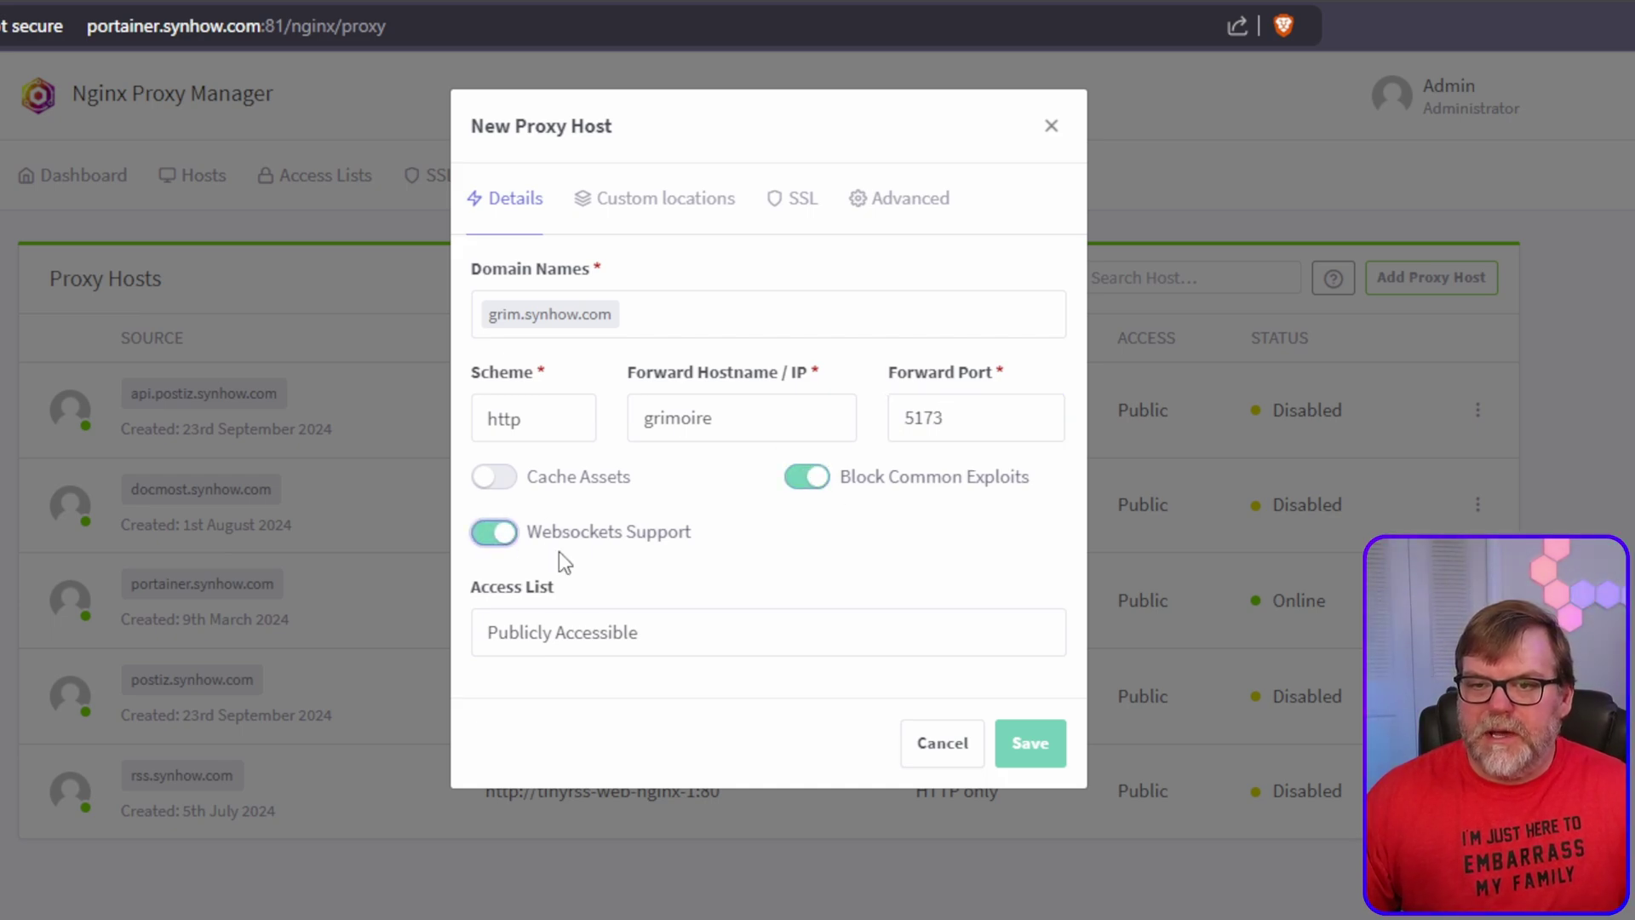
left_click(1029, 746)
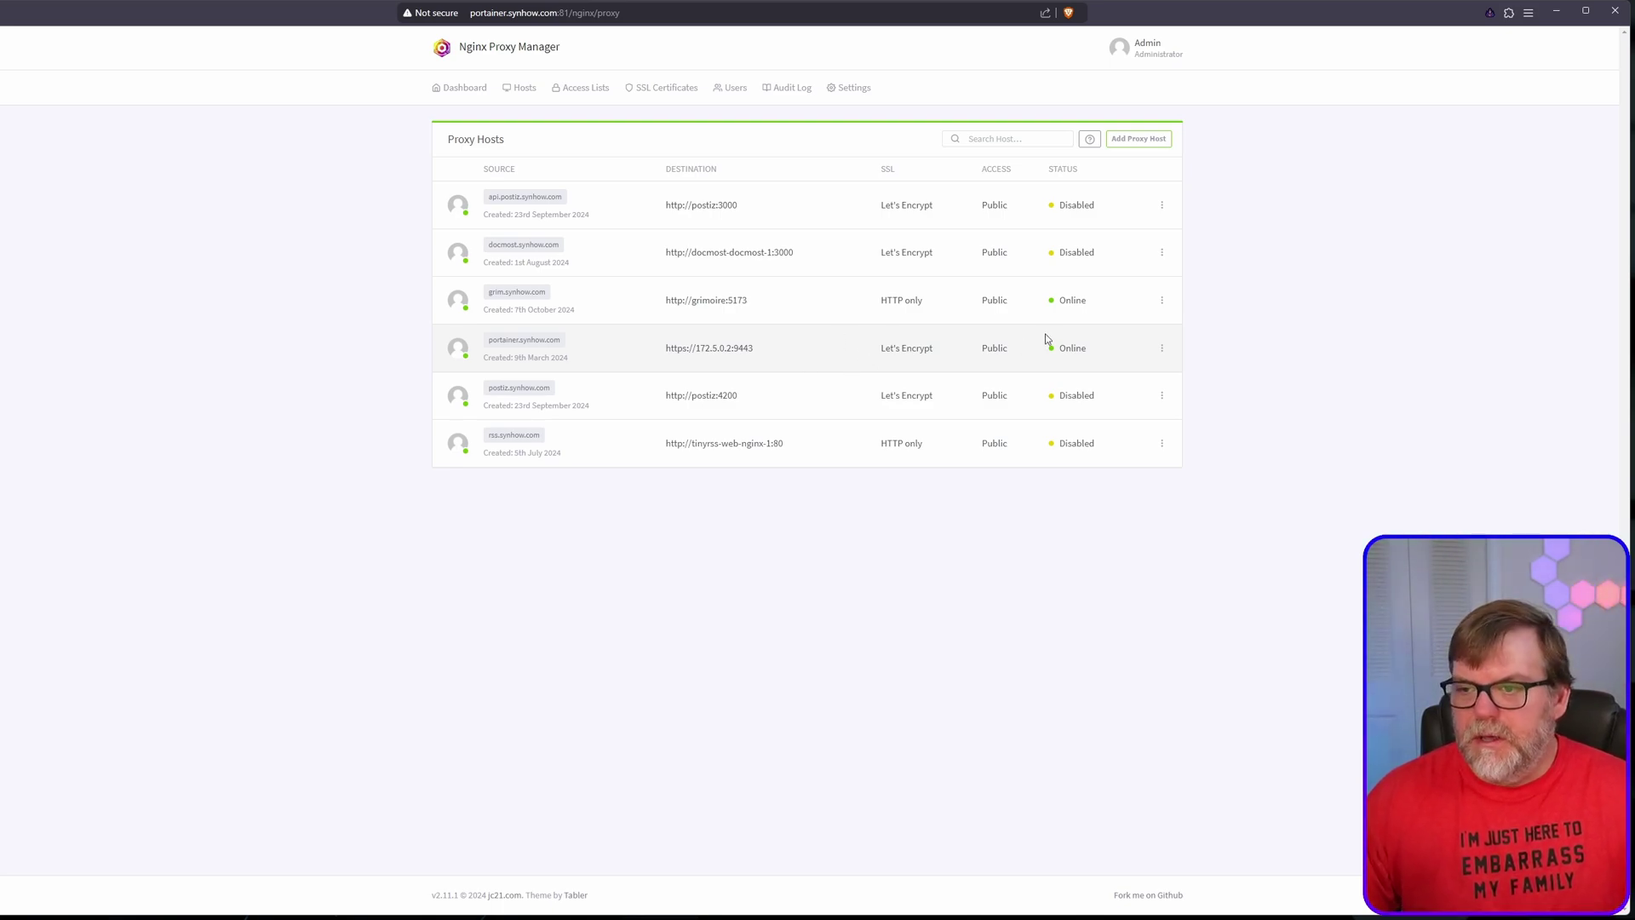
Step: Give grim.synhow.com a new Let's Encrypt certificate with Force SSL, then open the site
left_click(1161, 302)
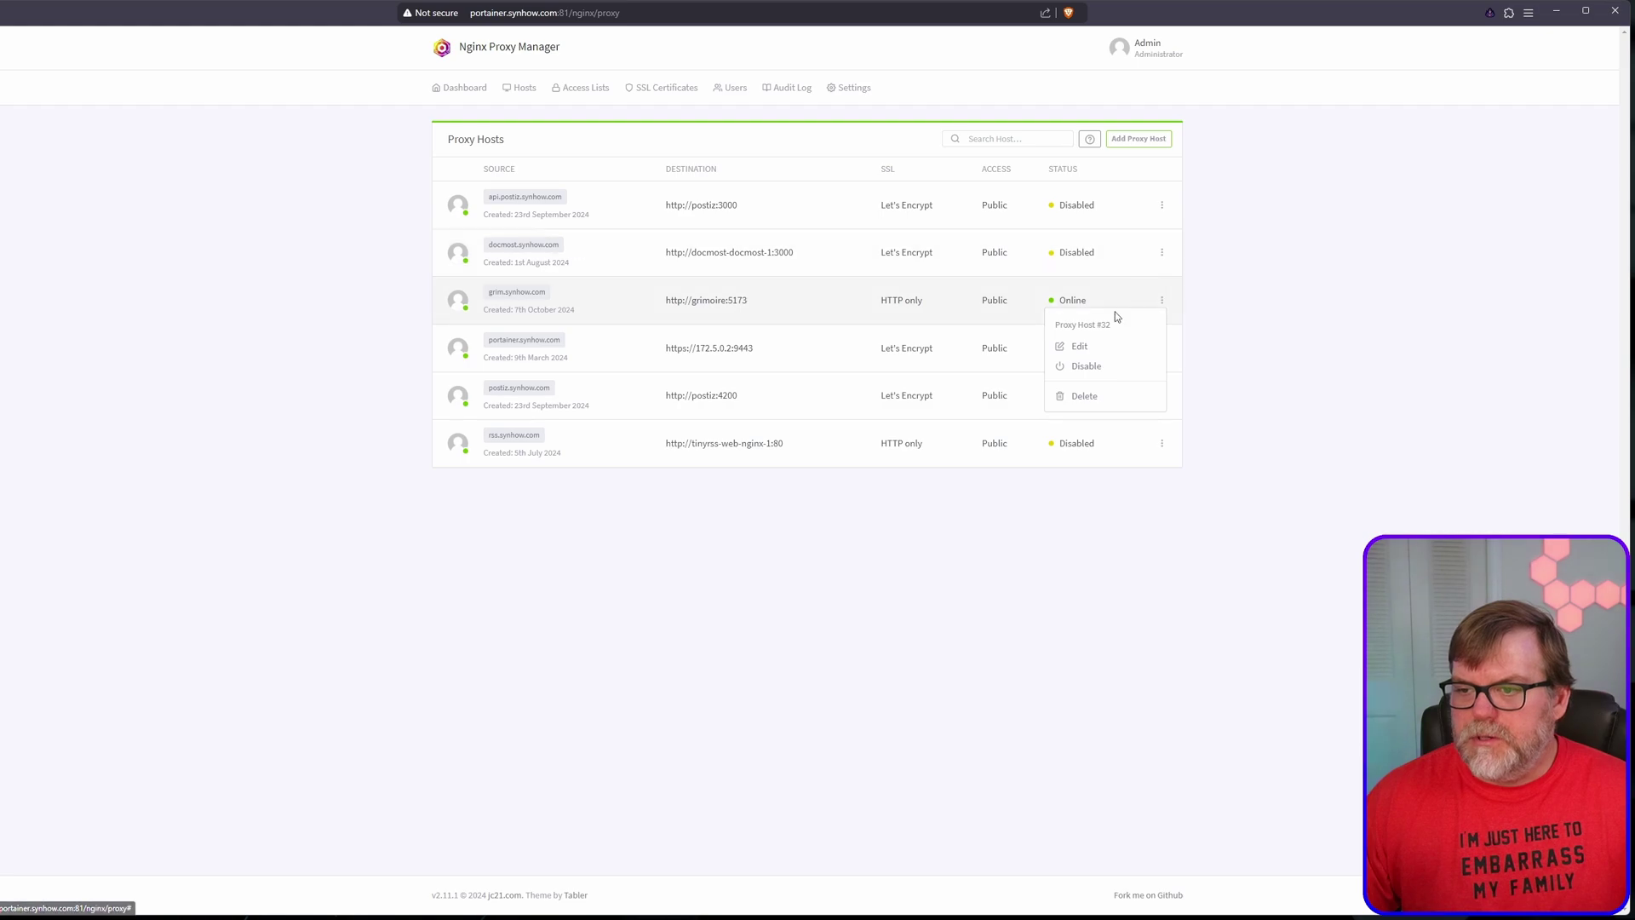
left_click(1079, 347)
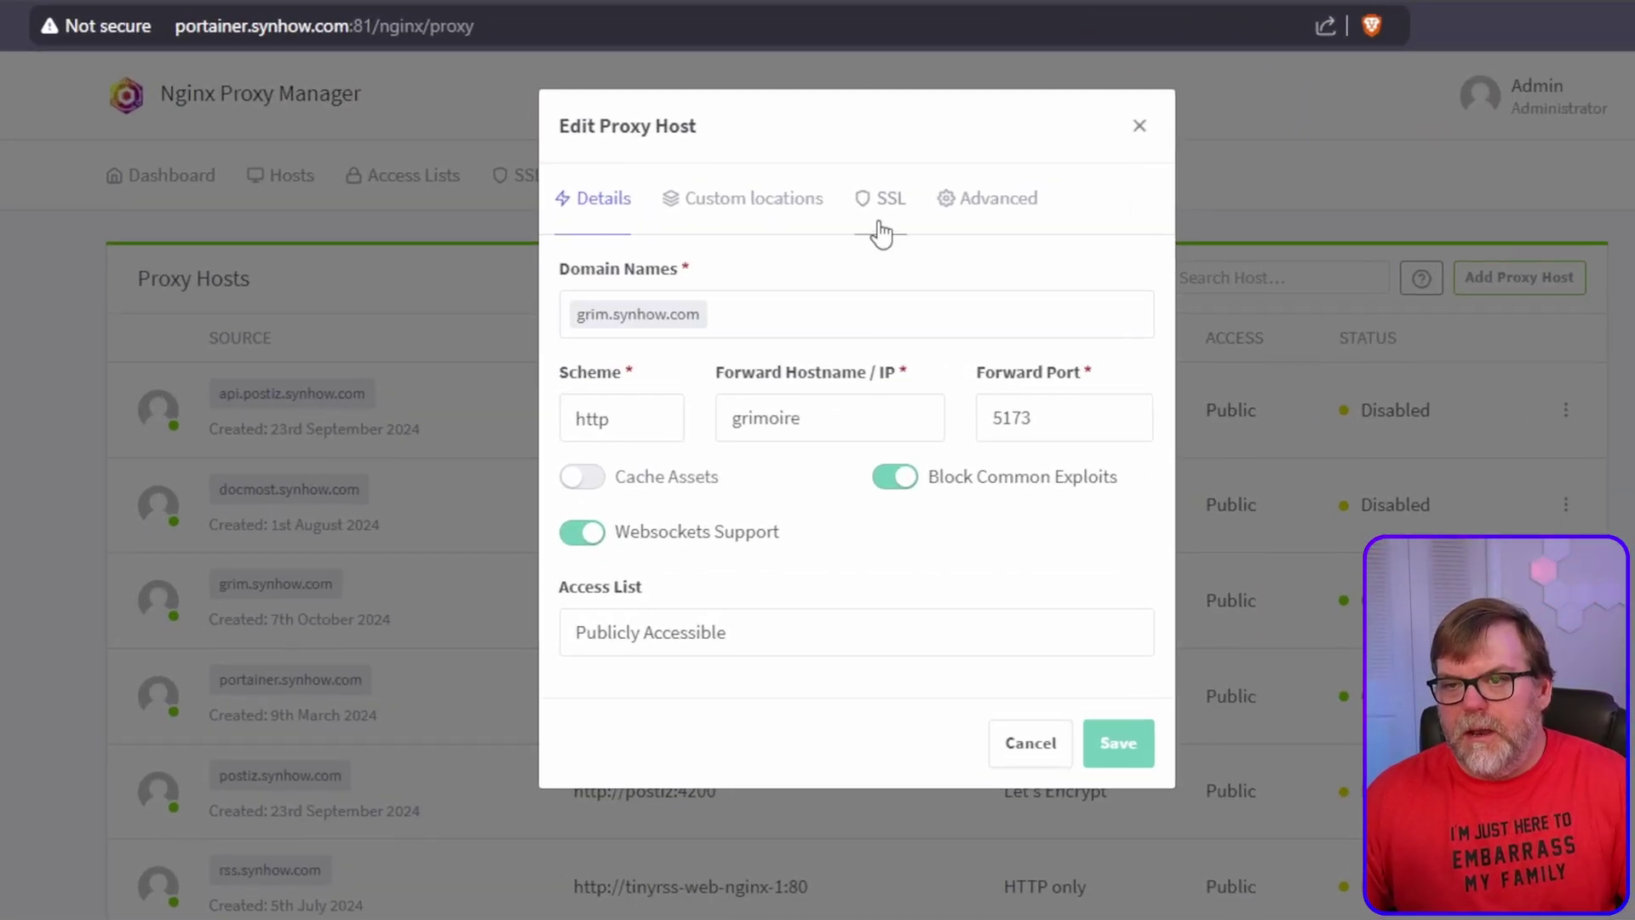
left_click(881, 231)
left_click(702, 314)
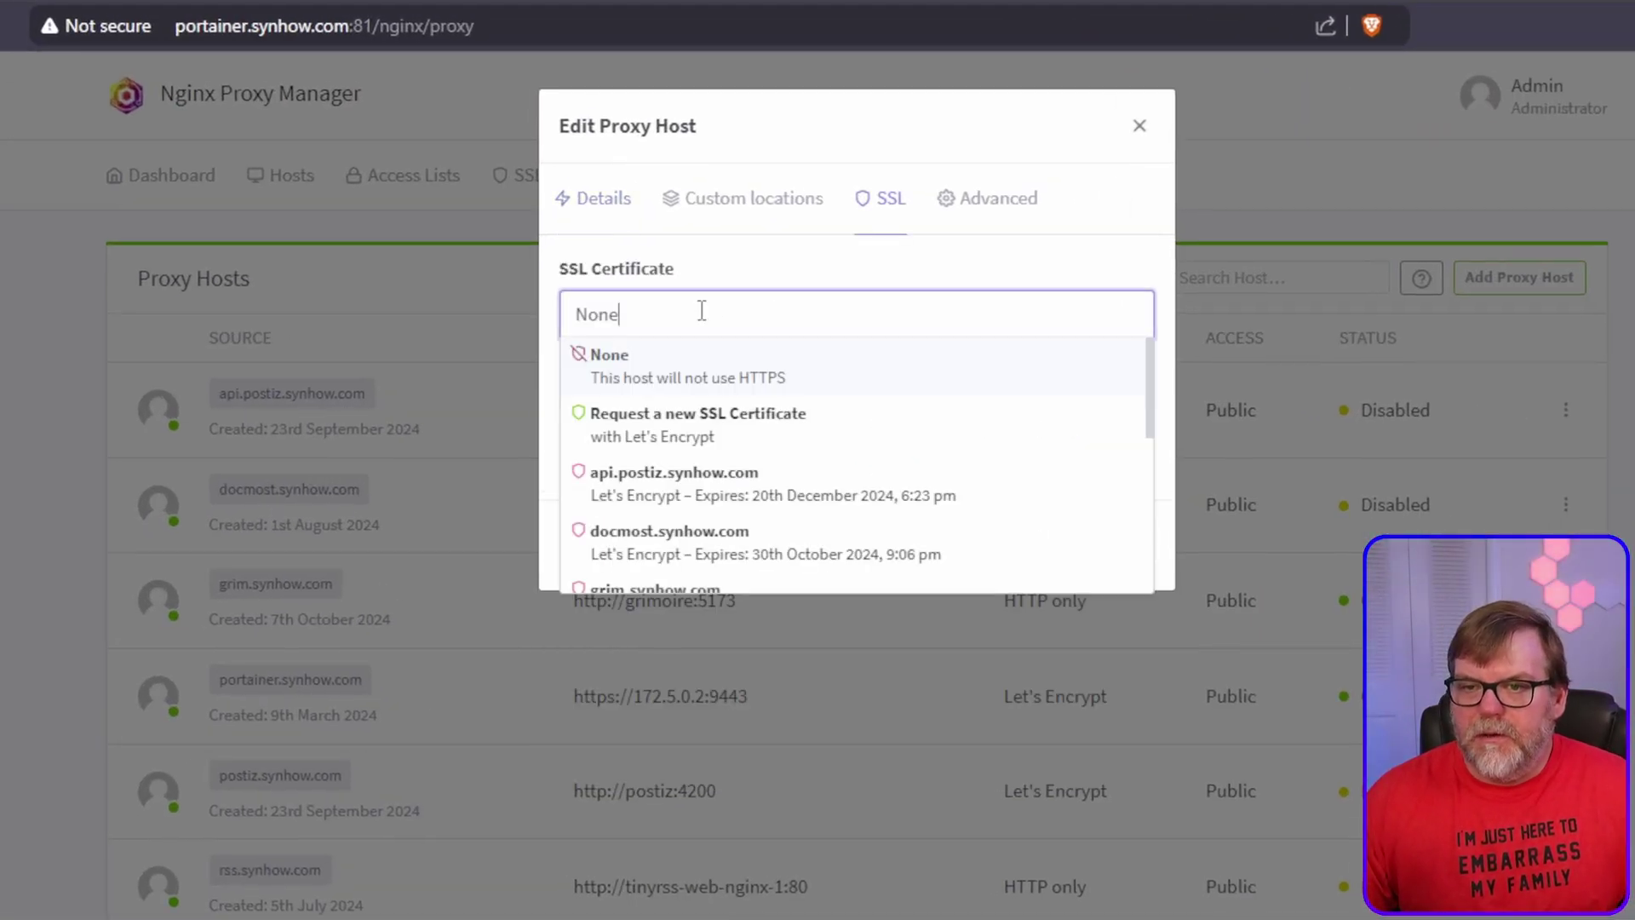
left_click(648, 422)
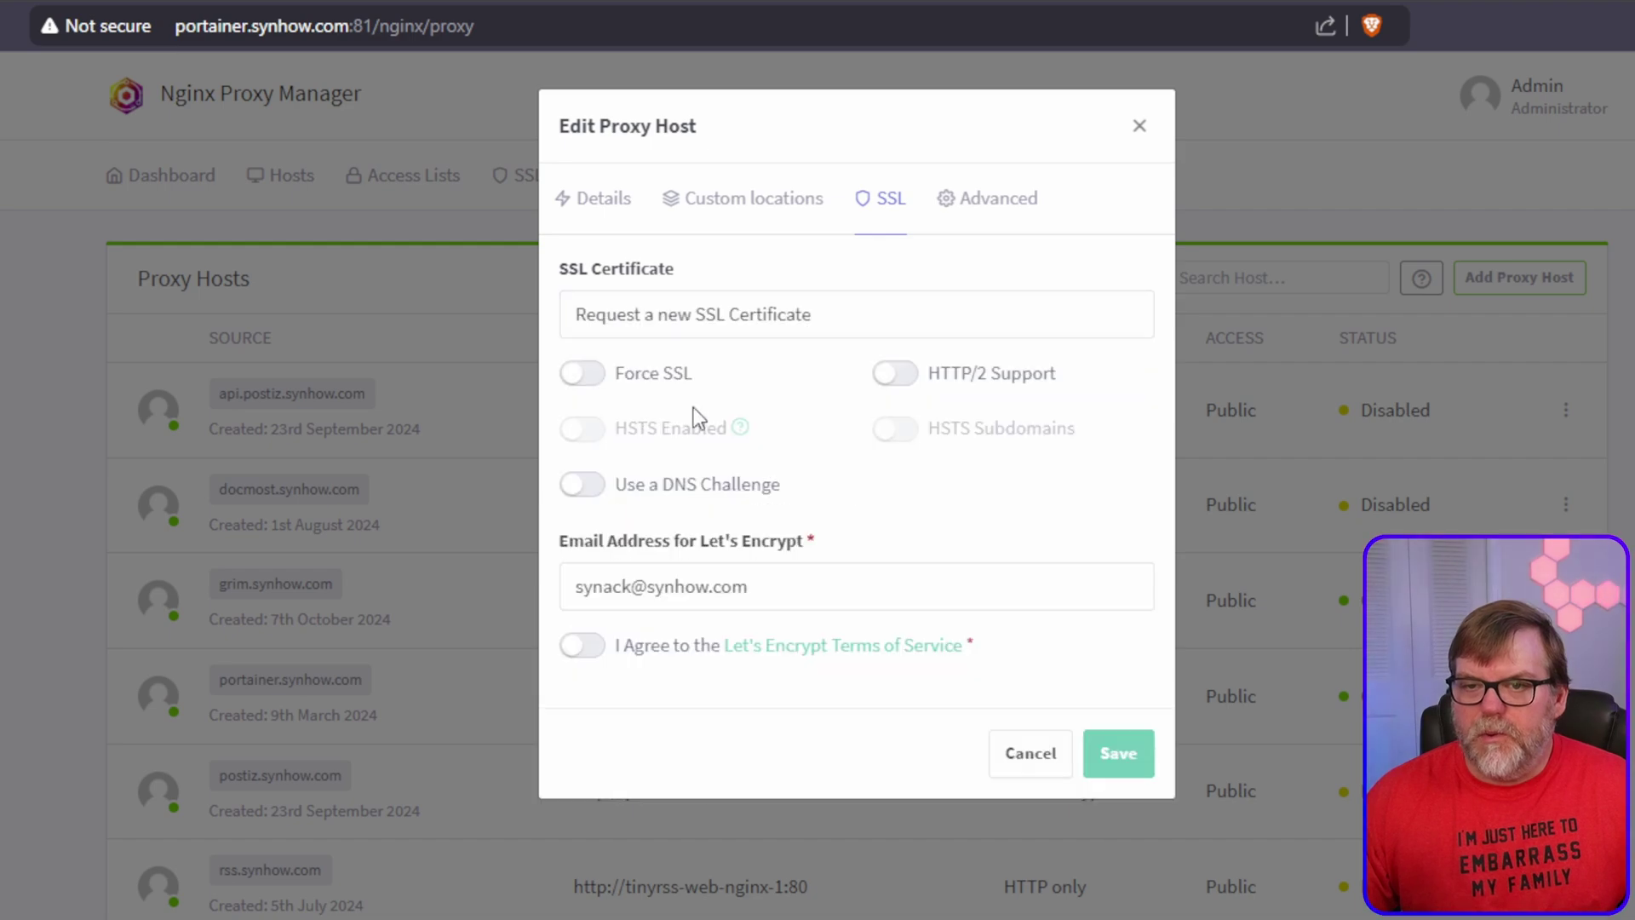
left_click(591, 374)
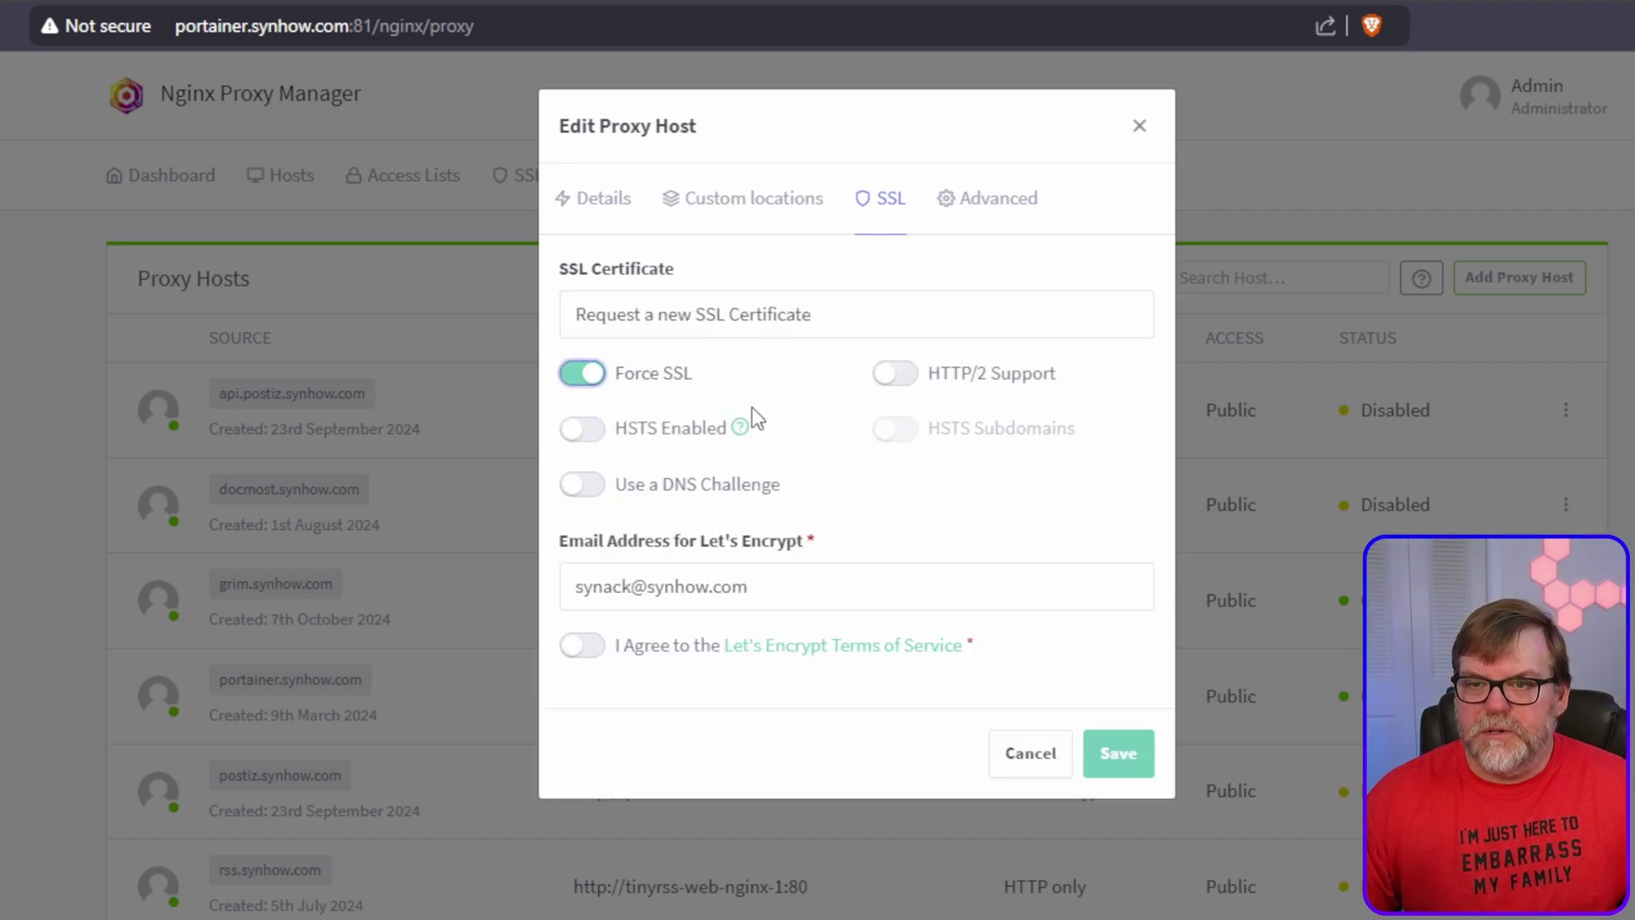
left_click(581, 646)
left_click(1141, 758)
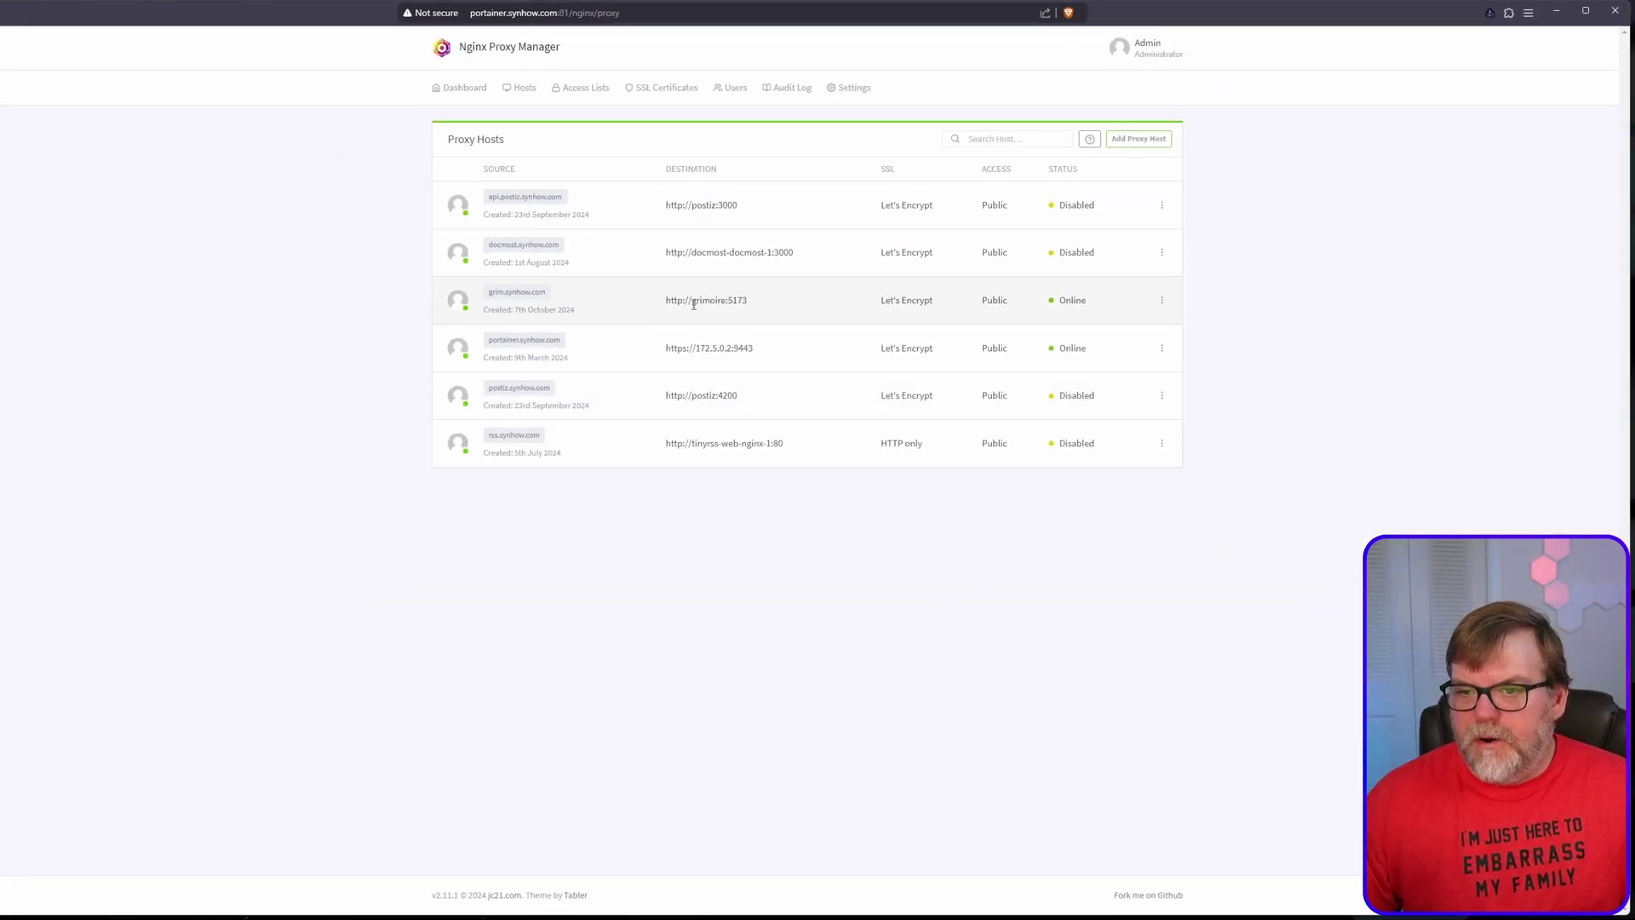
left_click(516, 294)
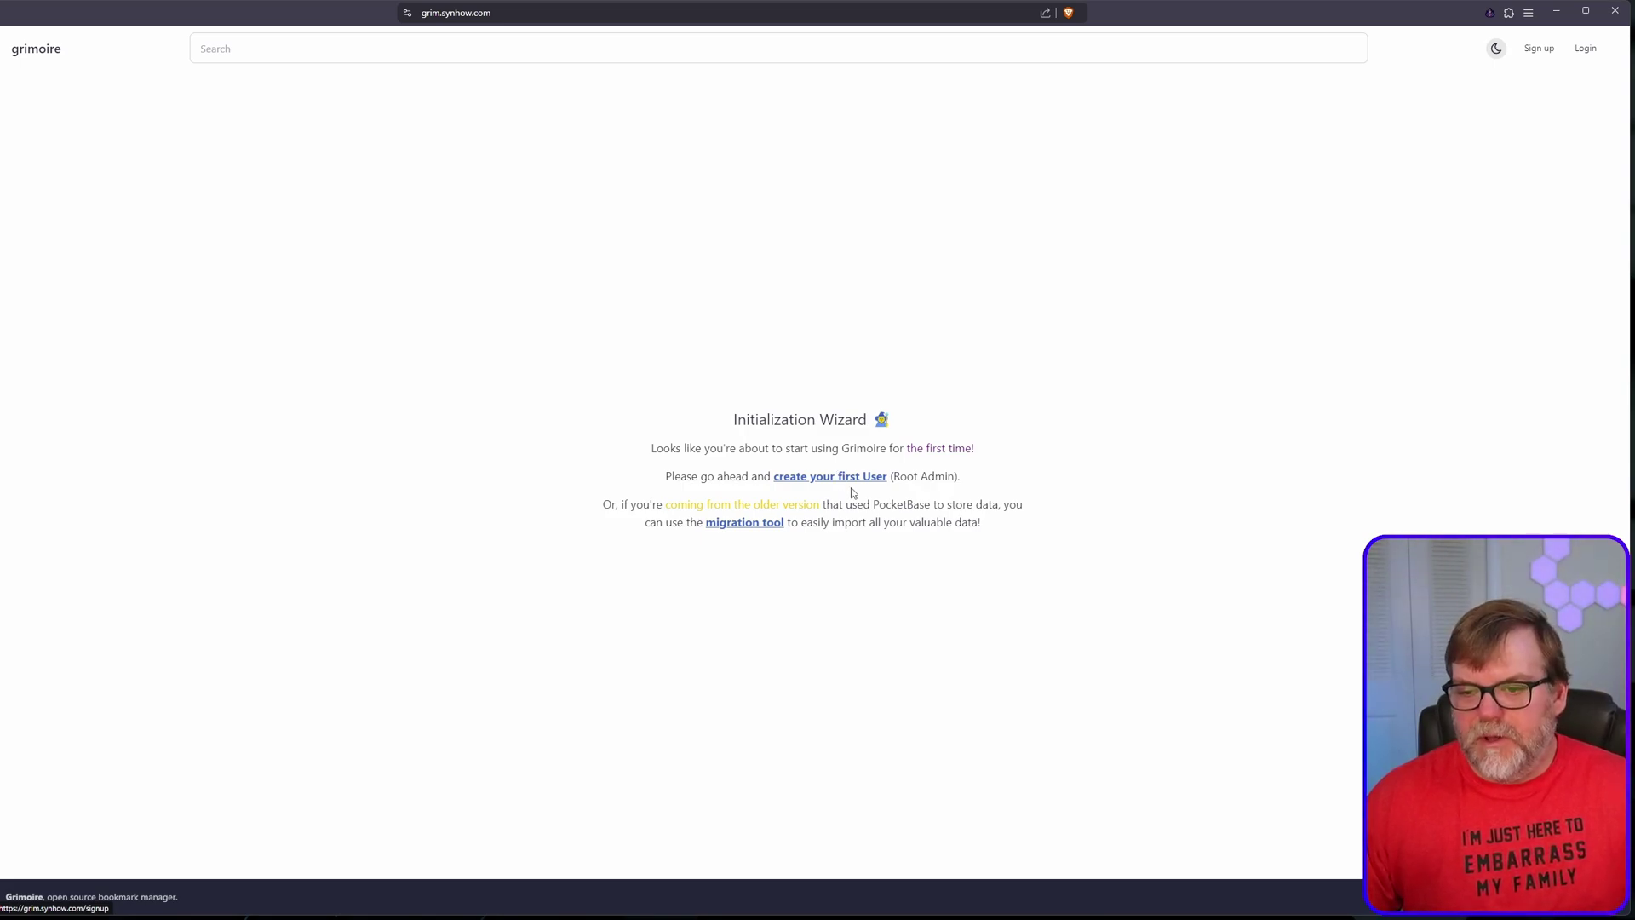
Step: Sign up the first admin user, entering a username, the e-mail address and a repeated password
left_click(802, 477)
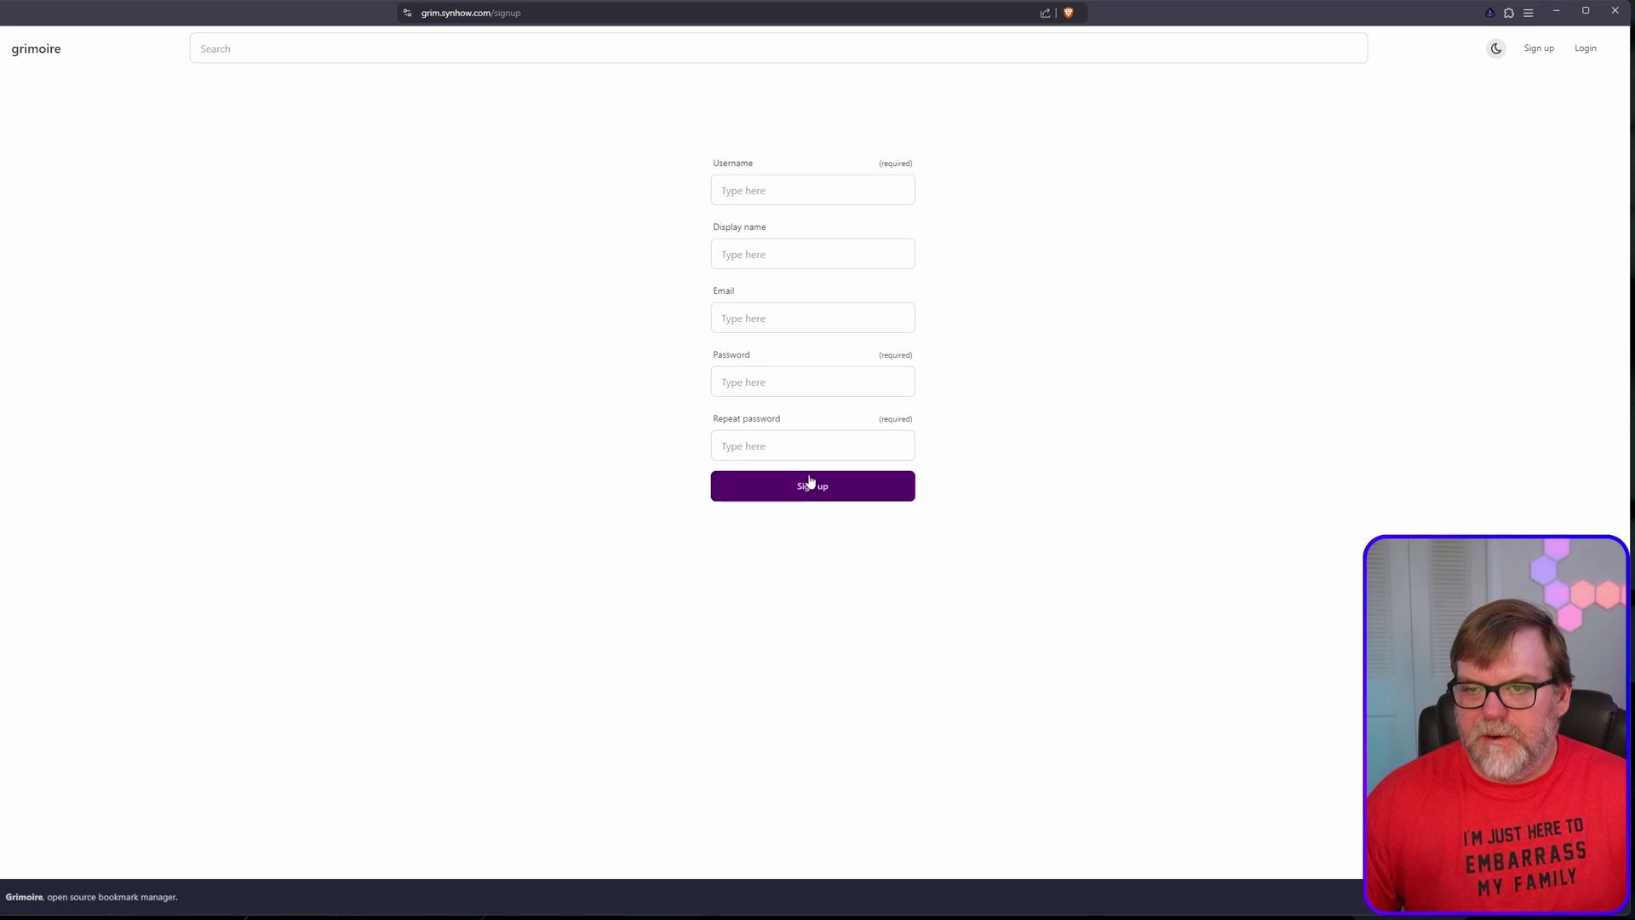
left_click(779, 192)
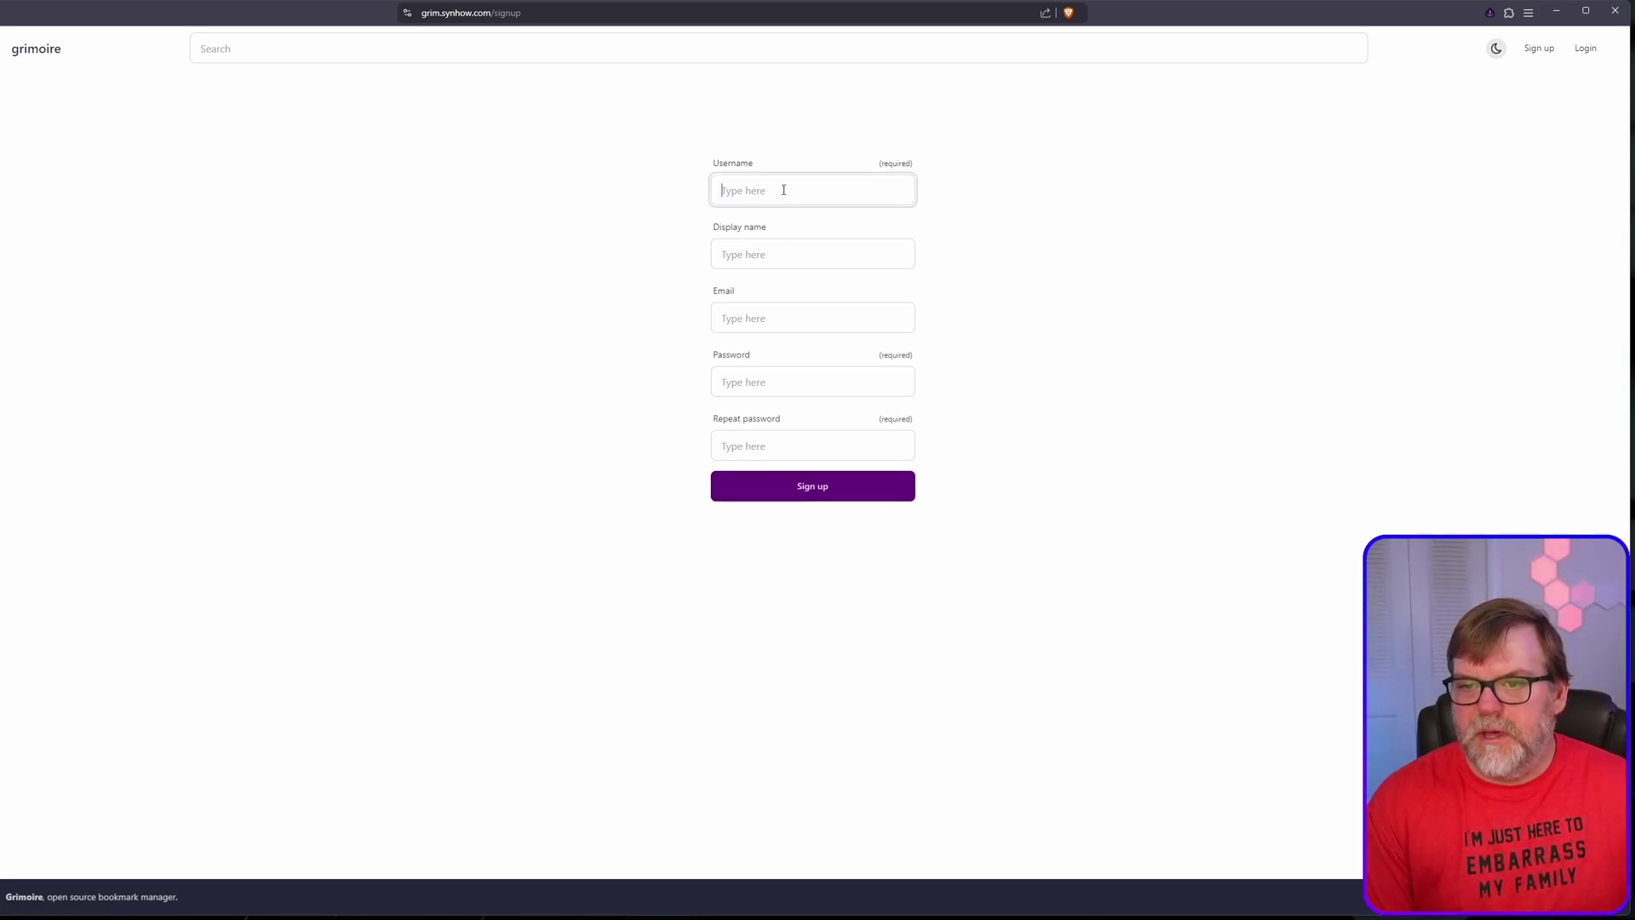
type("Ben")
key("Tab")
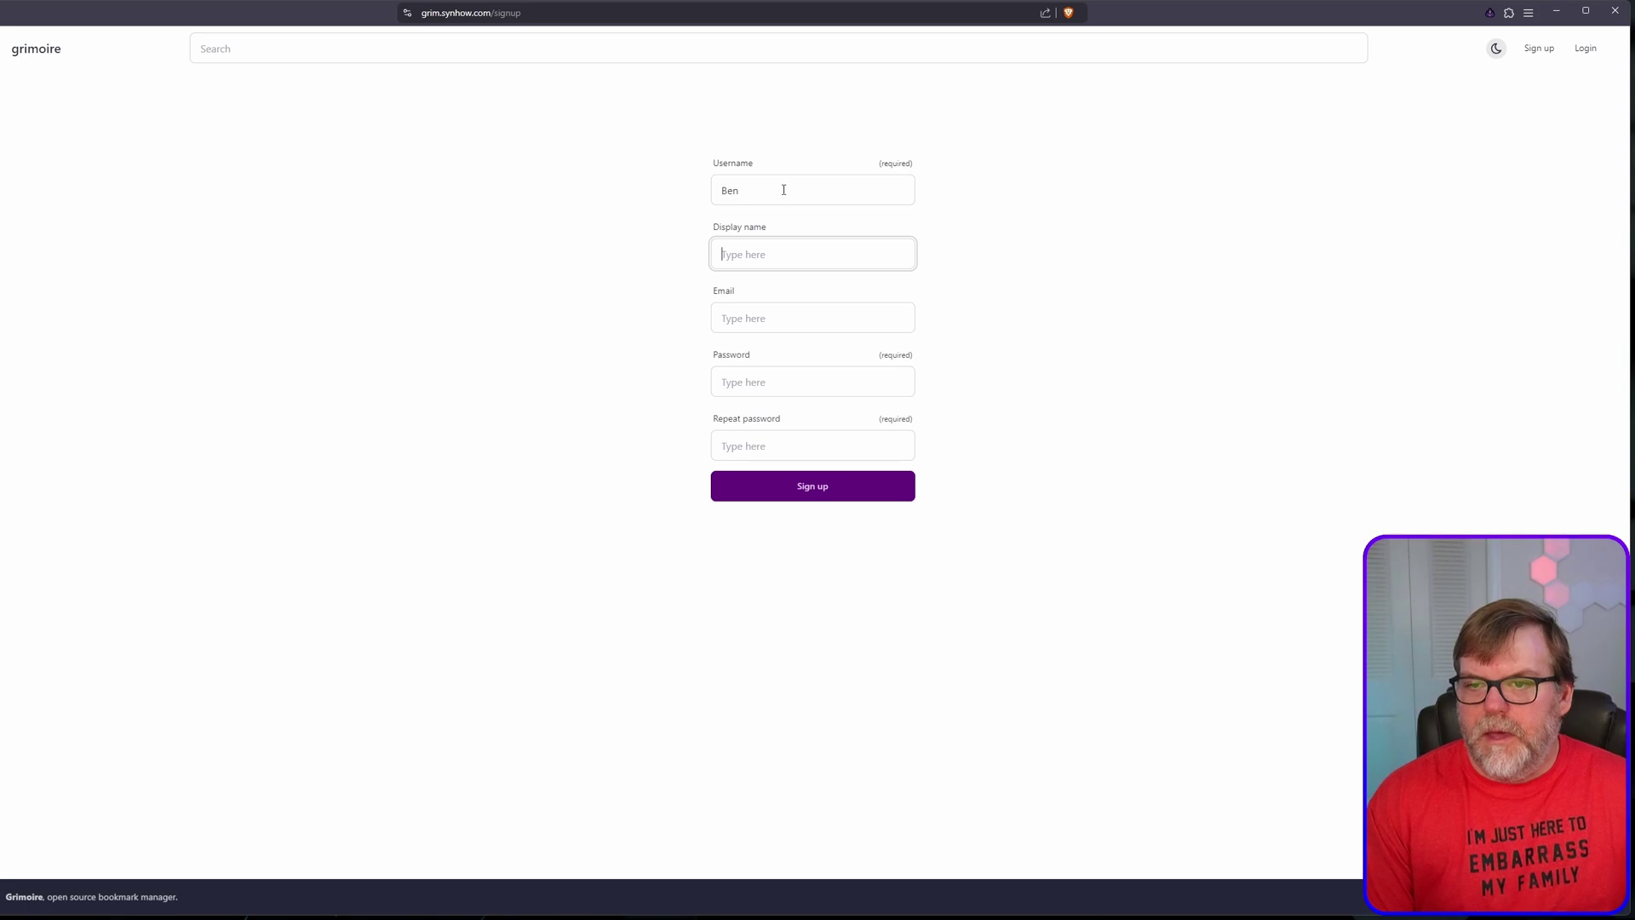
type("Ben")
key("Tab")
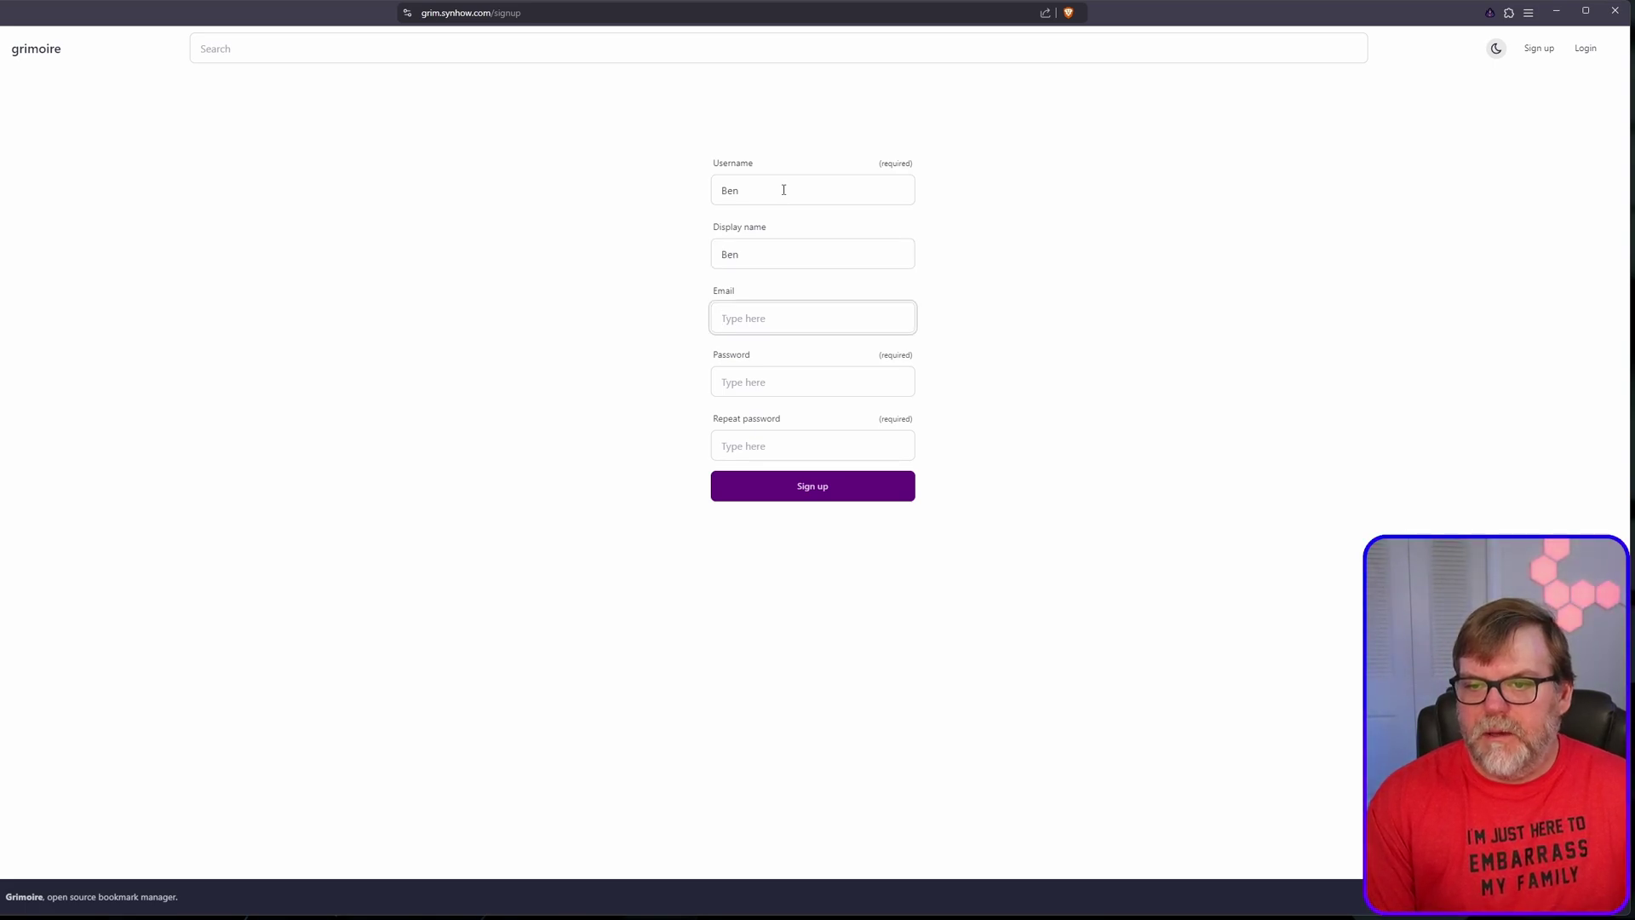
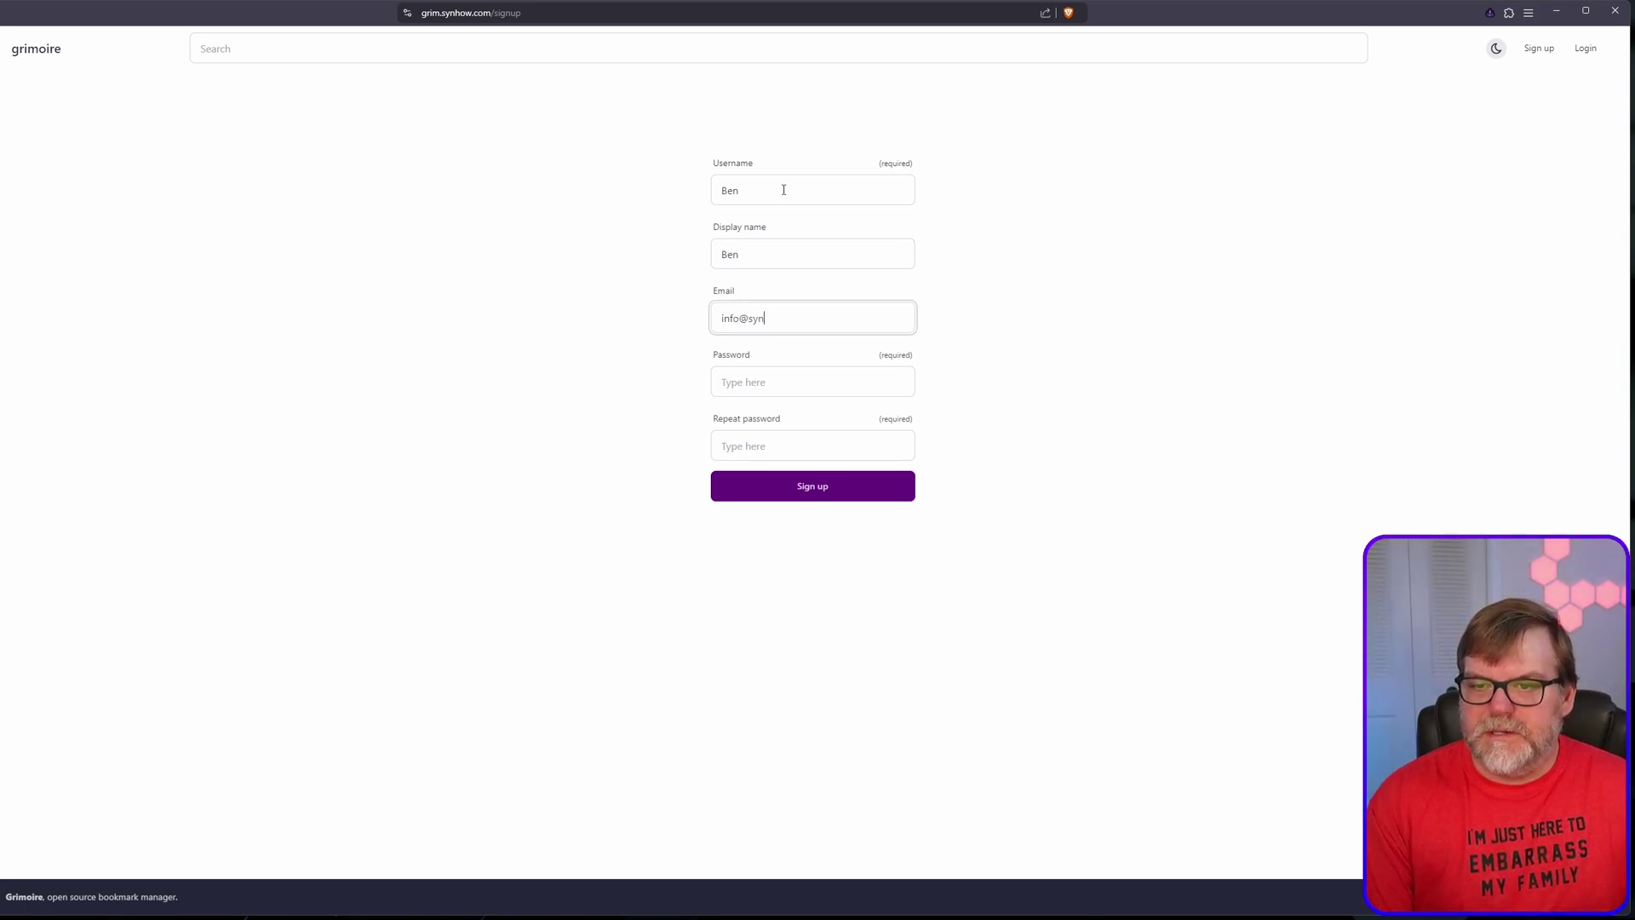
key("Tab")
type("••••••••")
key("Tab")
type("•••")
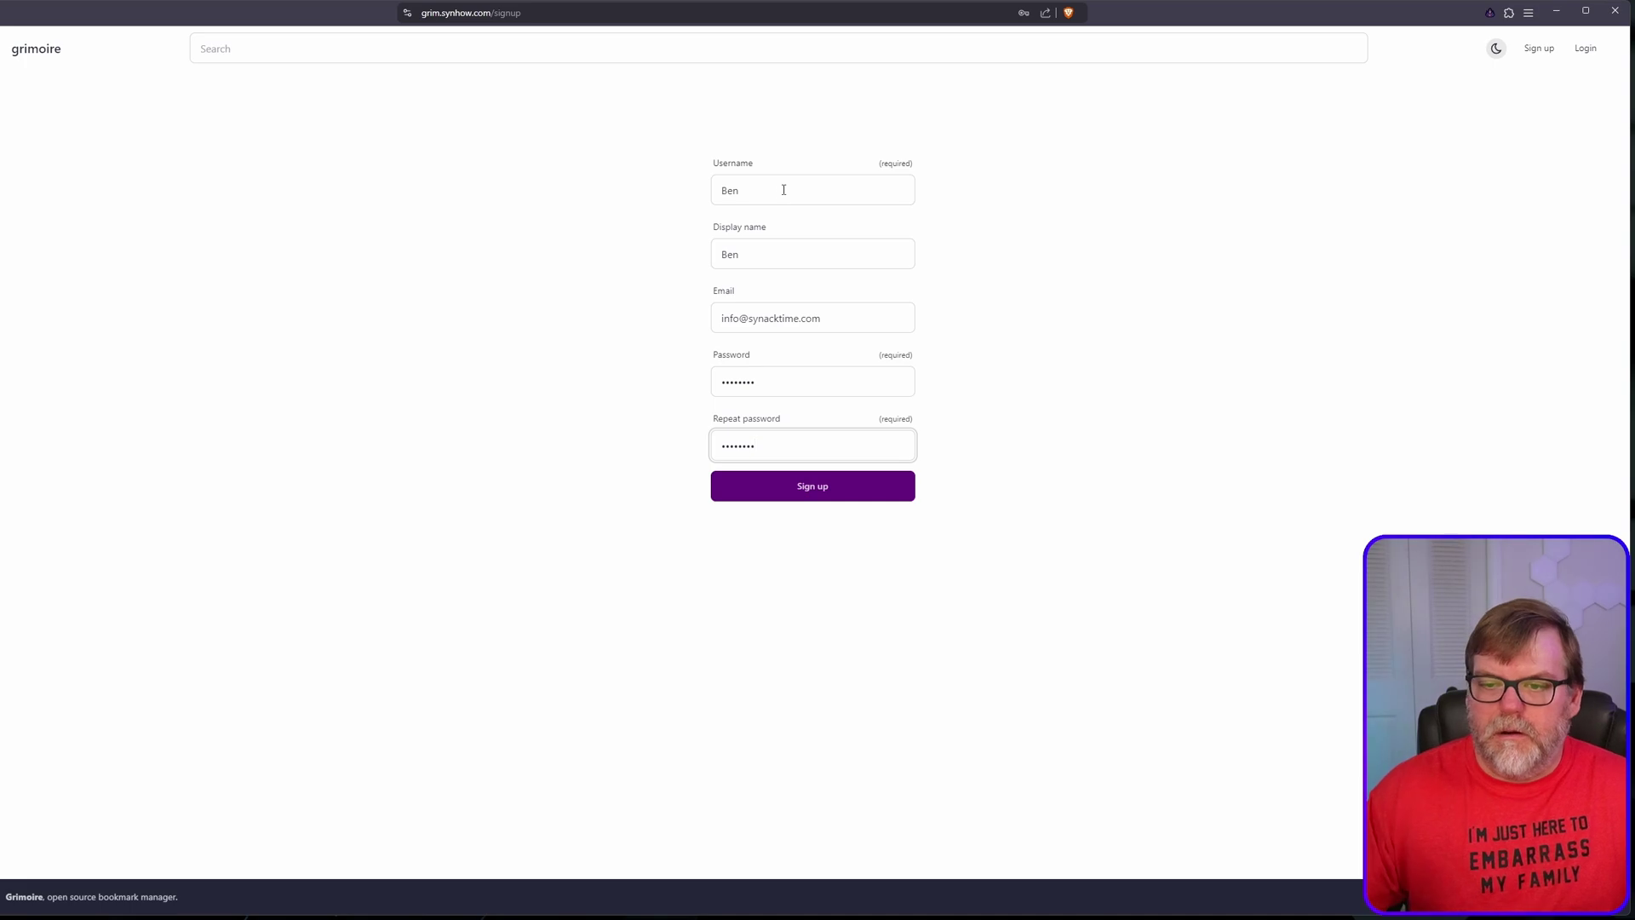
left_click(816, 487)
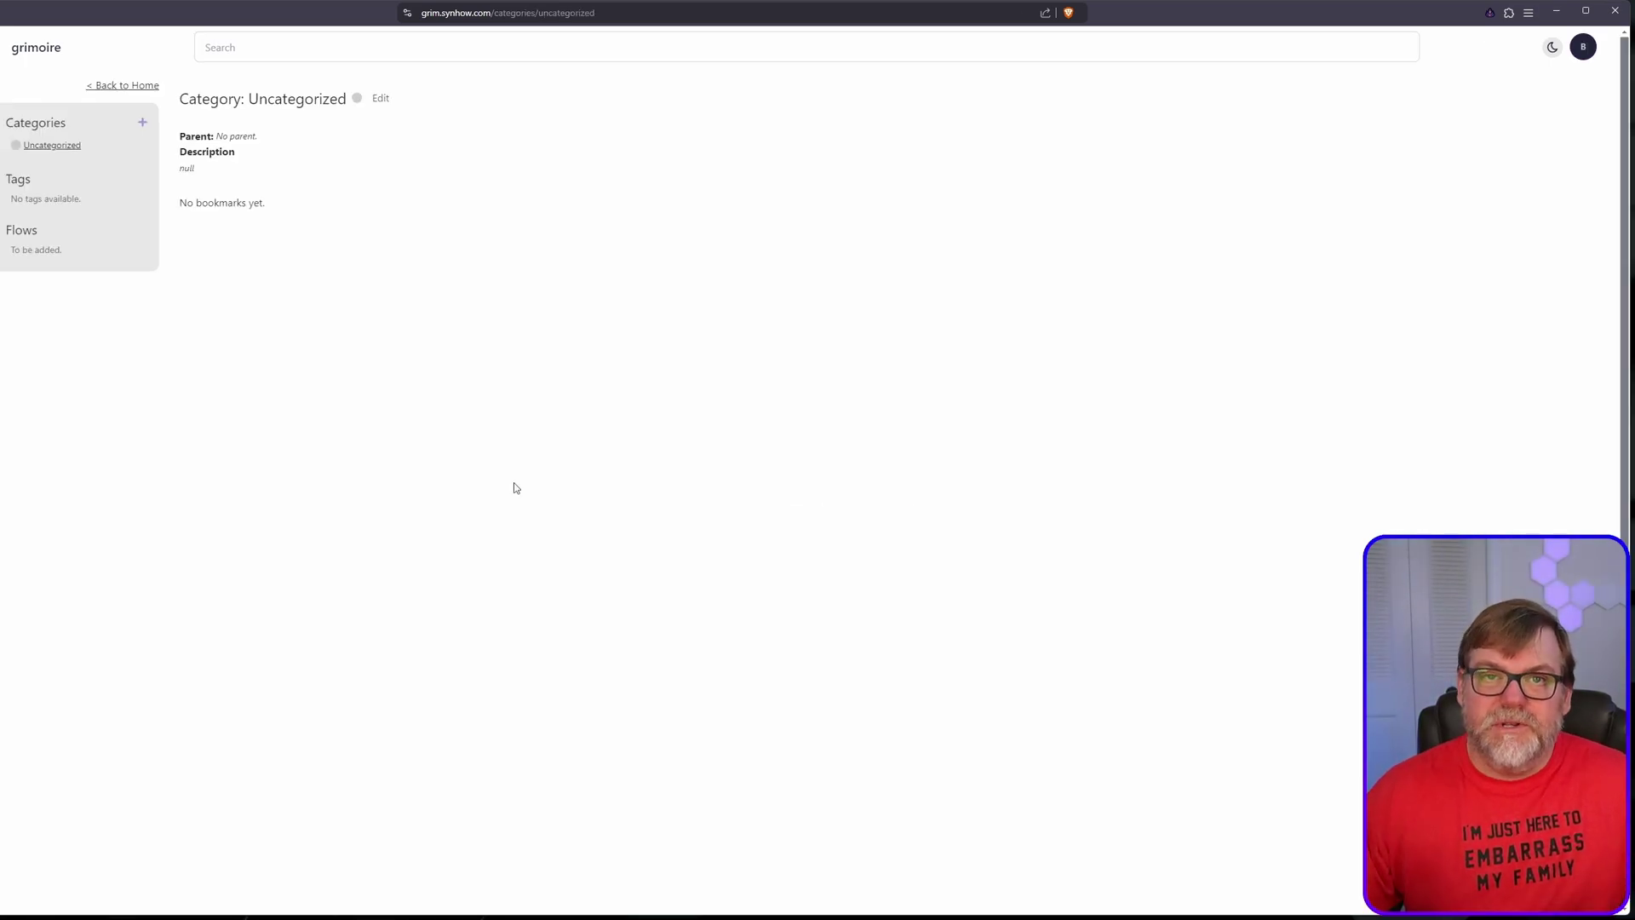
Step: Create a General category with book icon, cyan #23E4FC and no parent; glance at Uncategorized's settings
left_click(143, 122)
left_click(700, 336)
type("General")
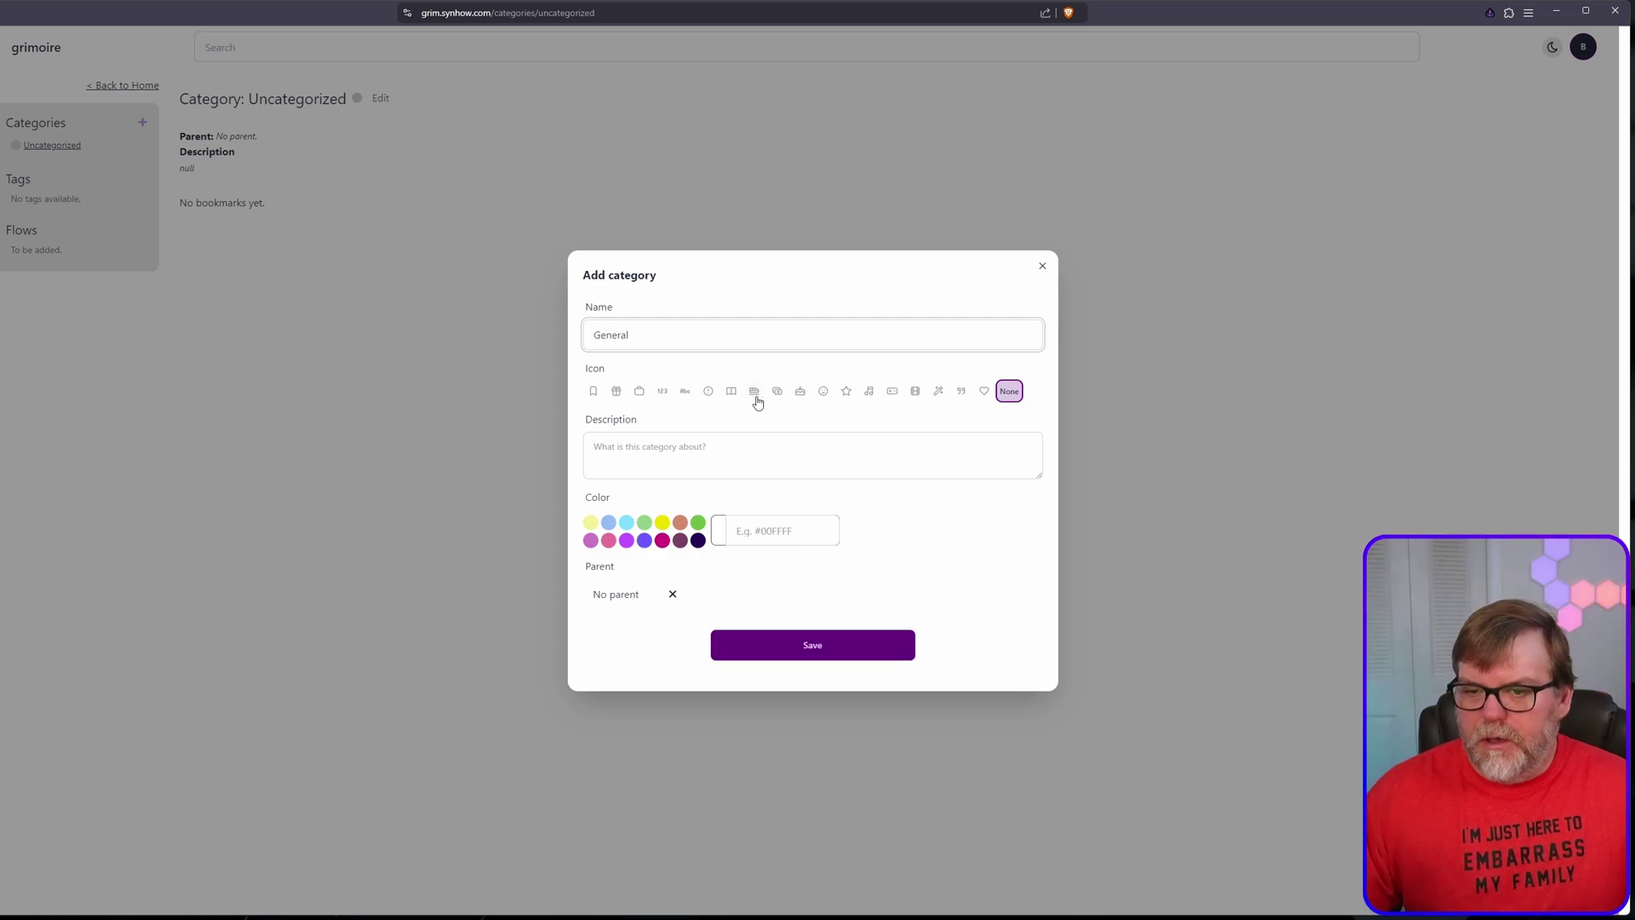
left_click(730, 390)
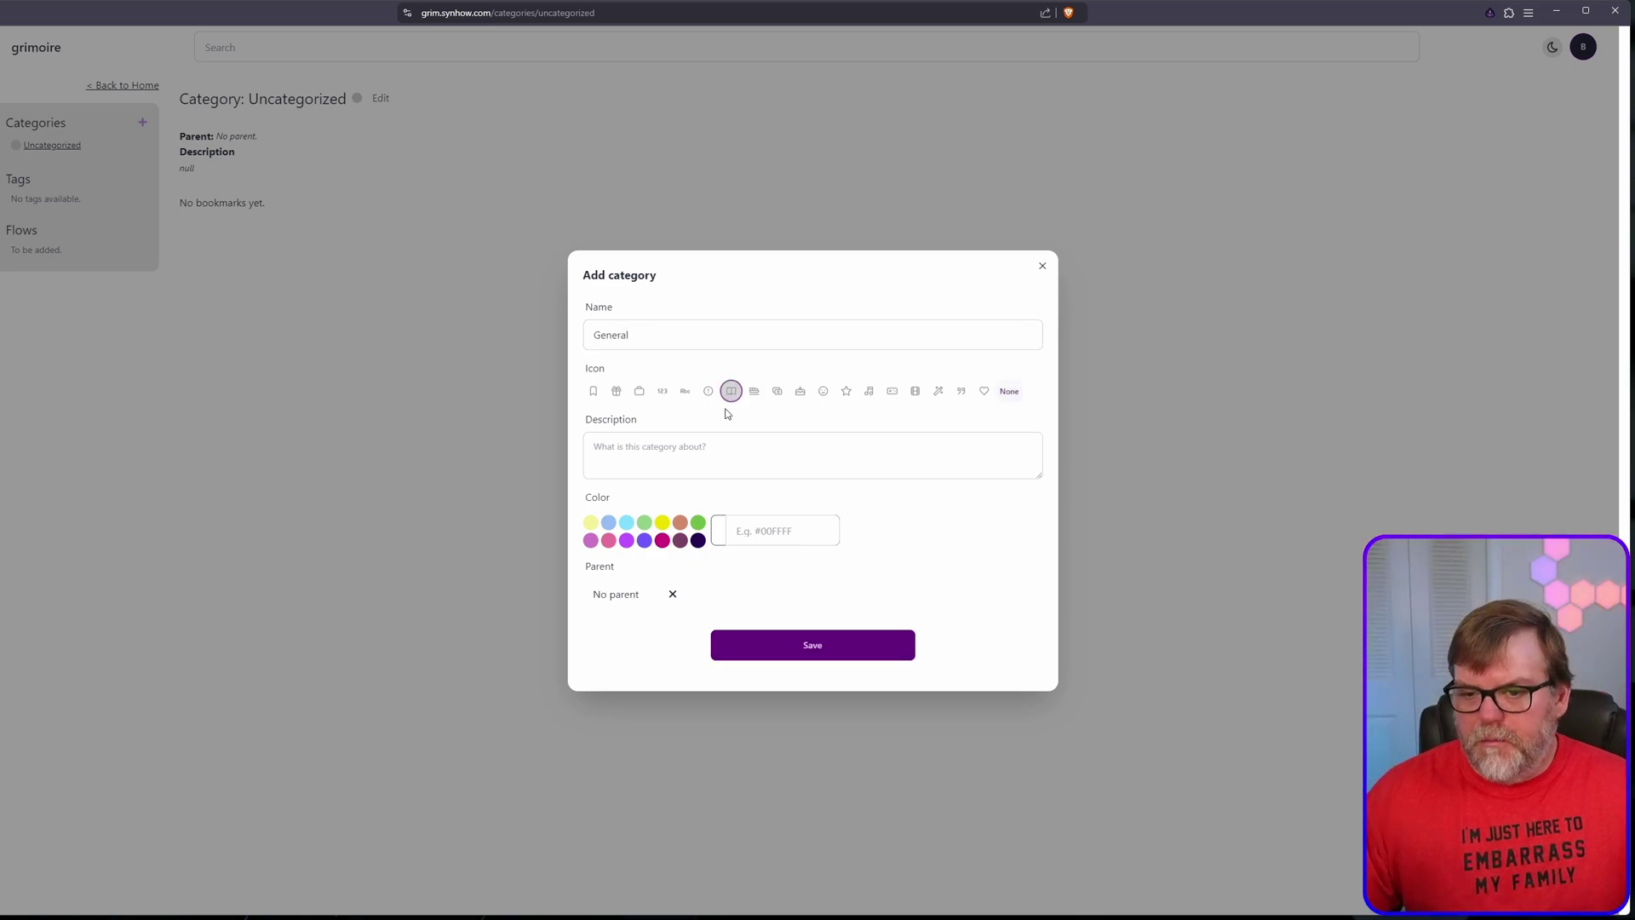
left_click(628, 524)
left_click(630, 594)
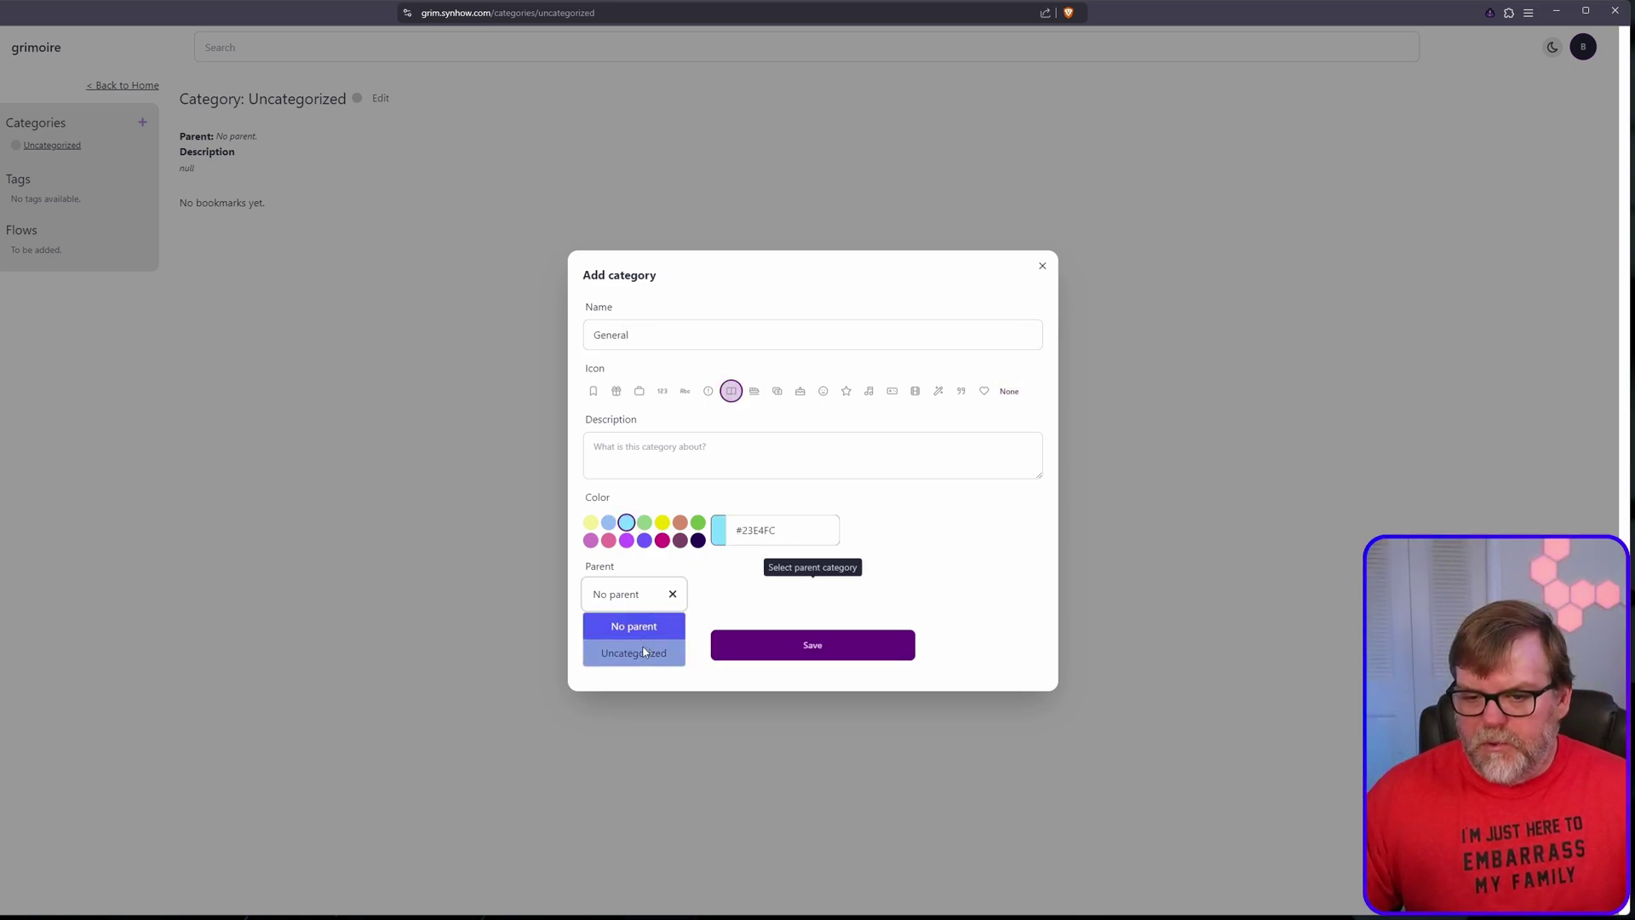
left_click(631, 626)
left_click(795, 647)
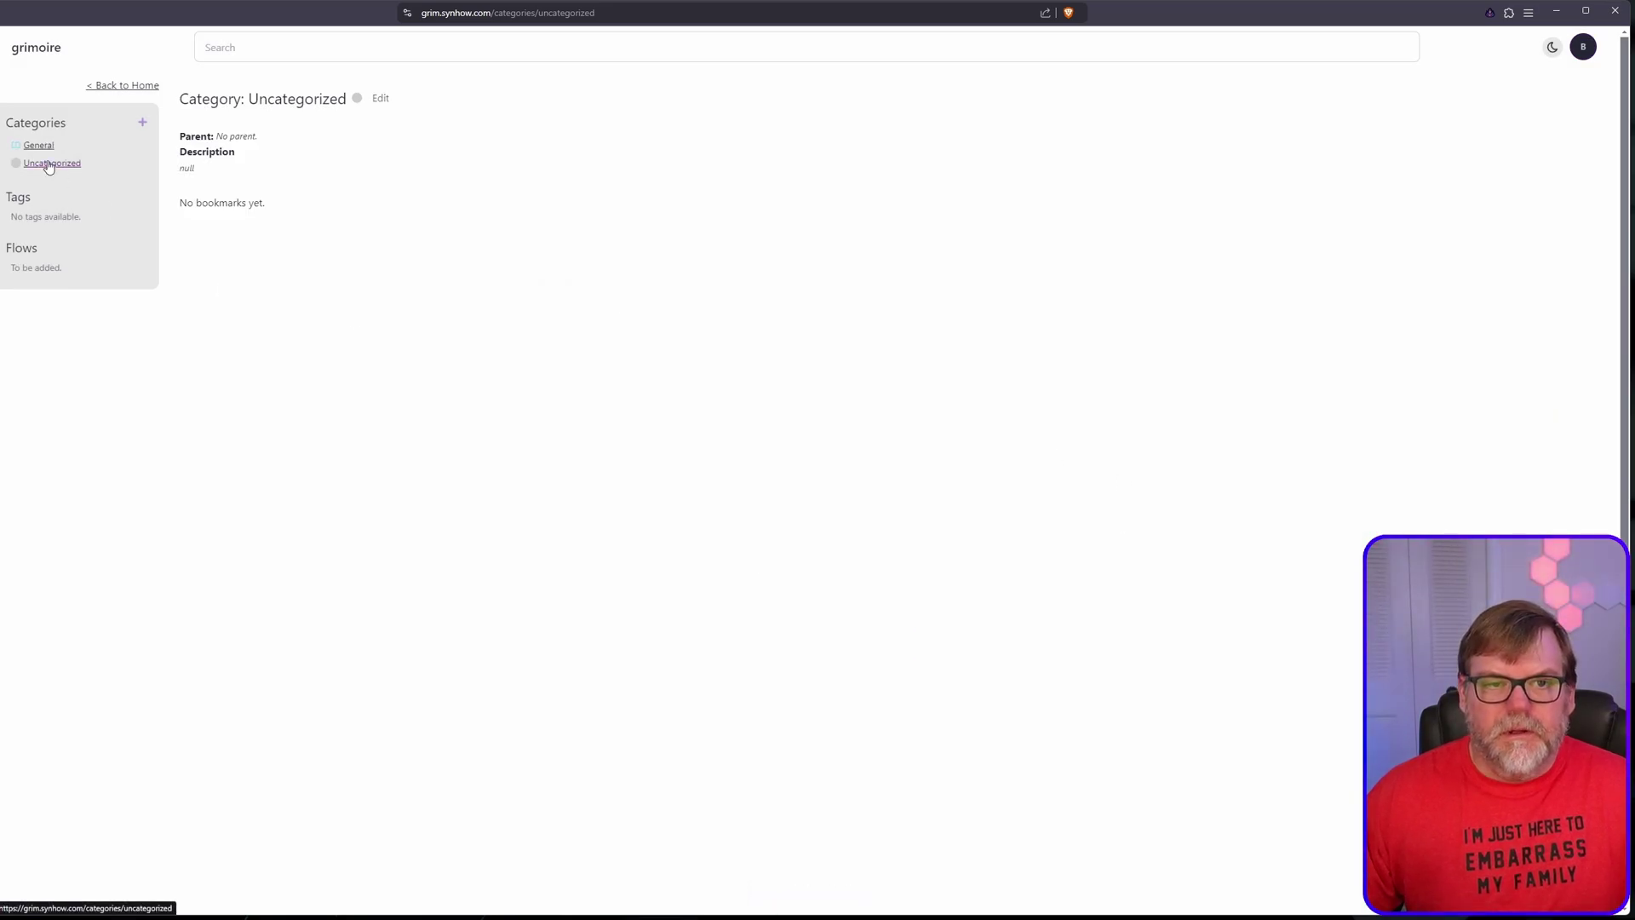
left_click(381, 99)
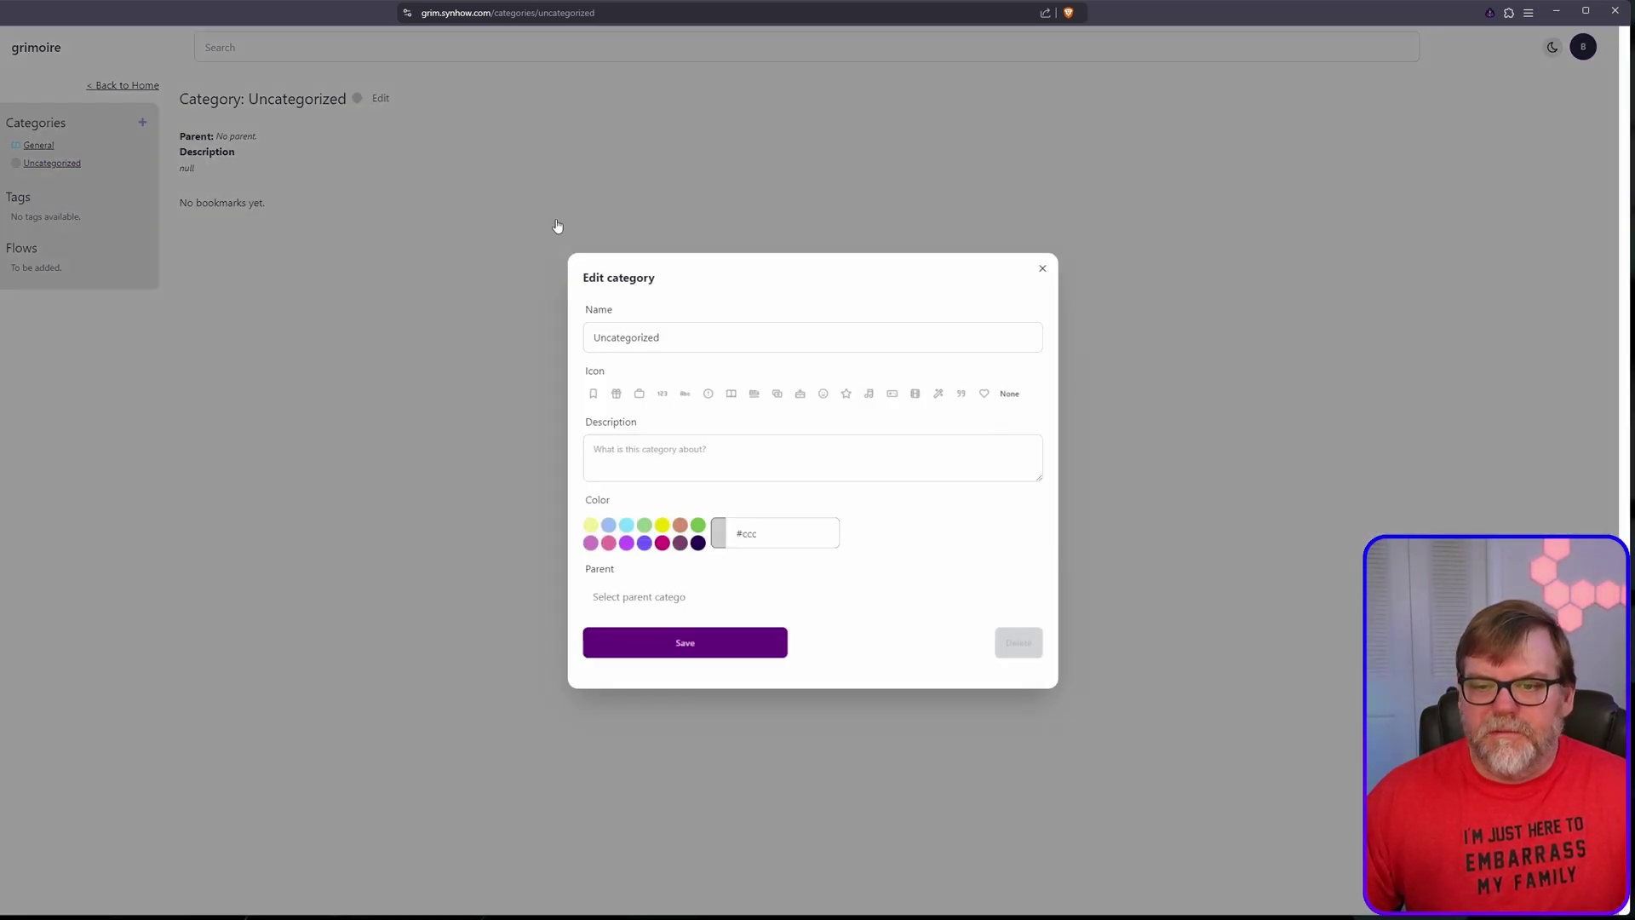
left_click(1042, 269)
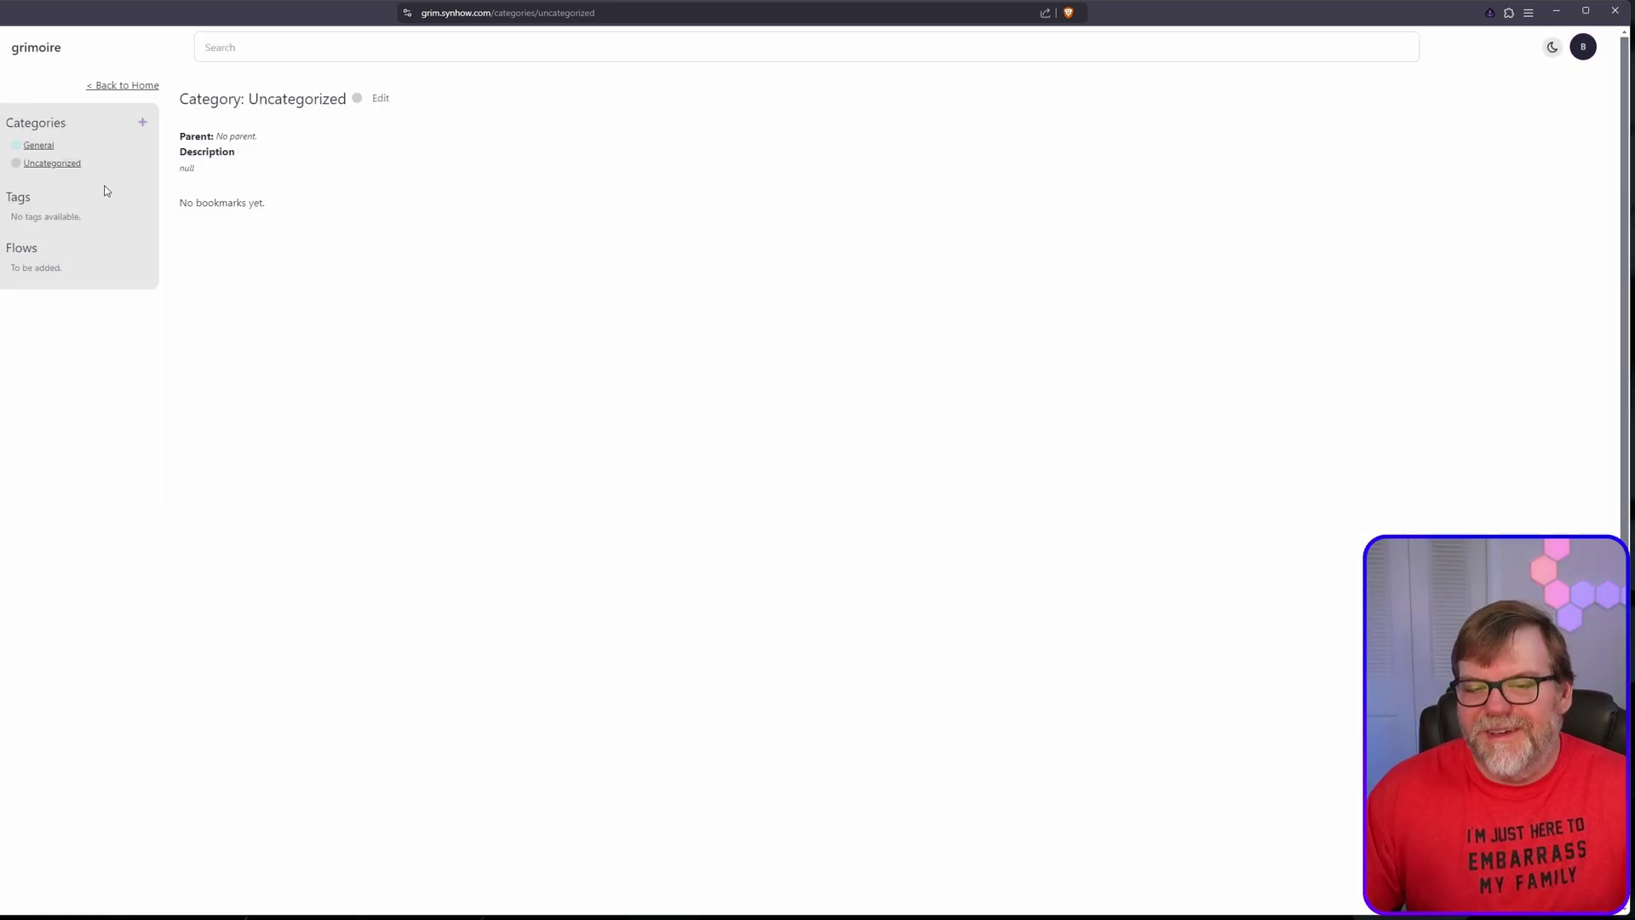